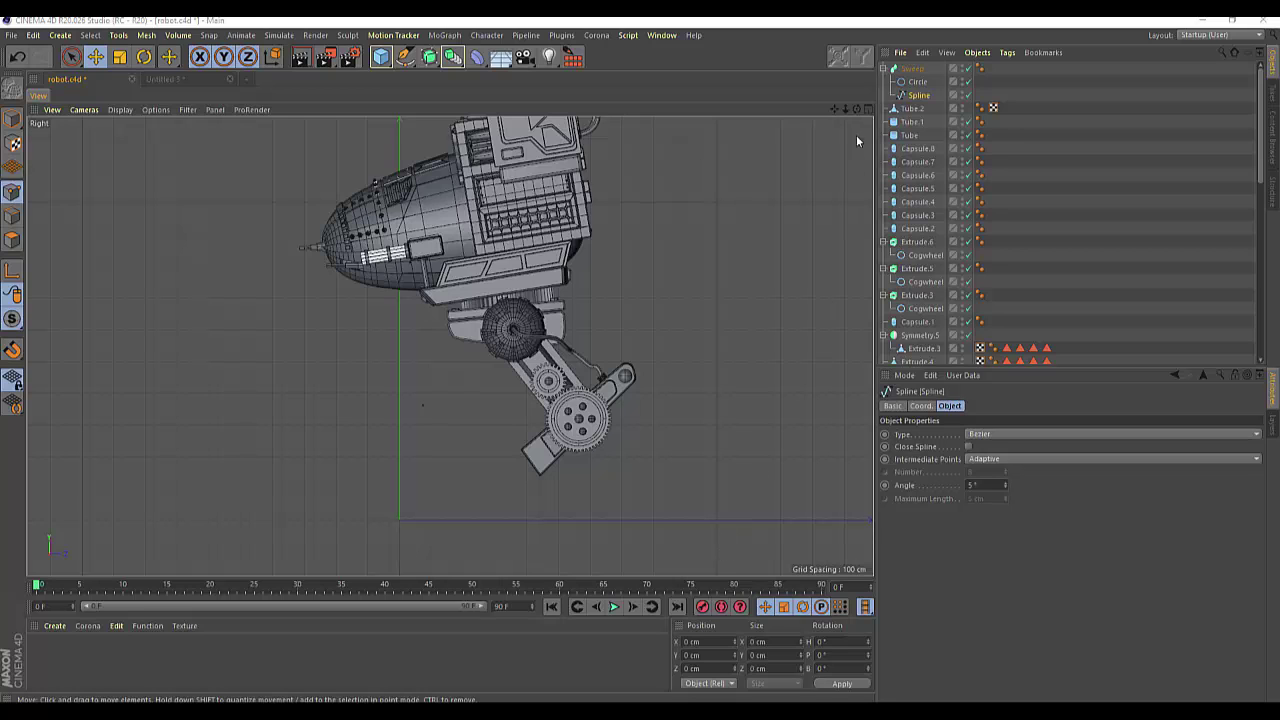
# Orbit and zoom to a maximized side view of the robot's foot
pyautogui.click(868, 109)
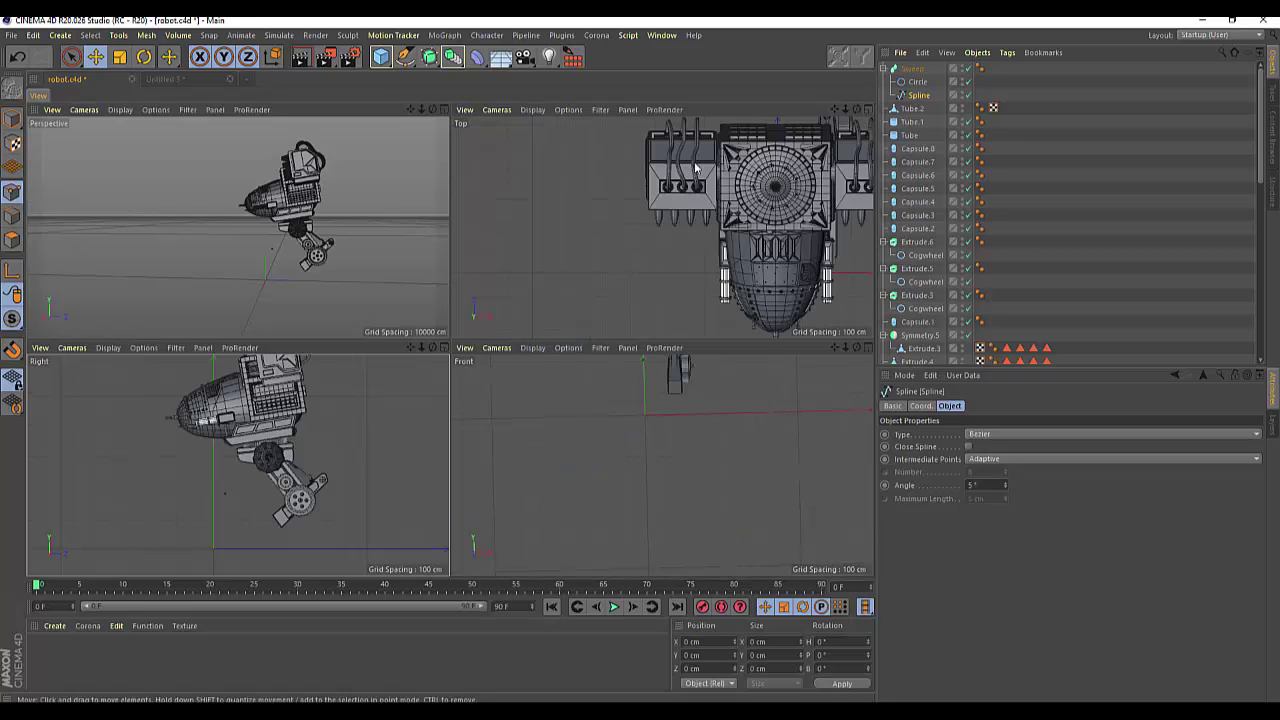
pyautogui.click(445, 109)
pyautogui.scroll(3, 644, 328)
pyautogui.scroll(3, 641, 328)
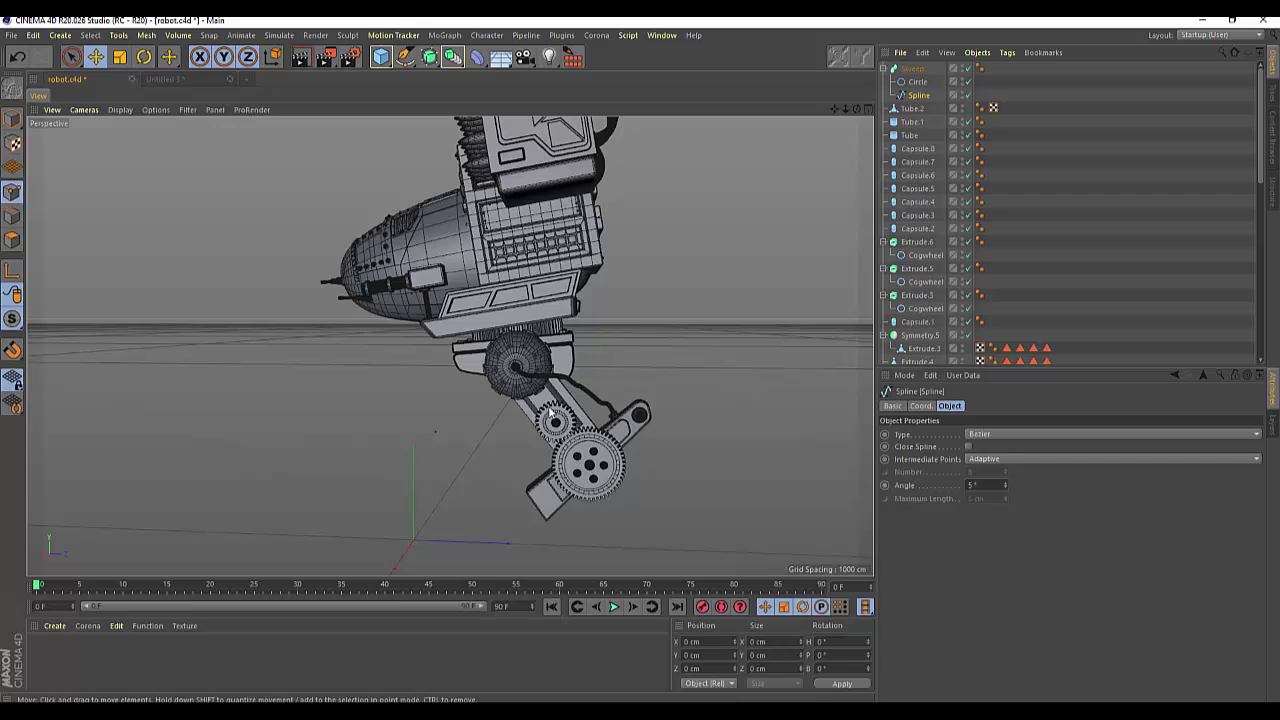
pyautogui.moveTo(856, 109); pyautogui.dragTo(450, 346)
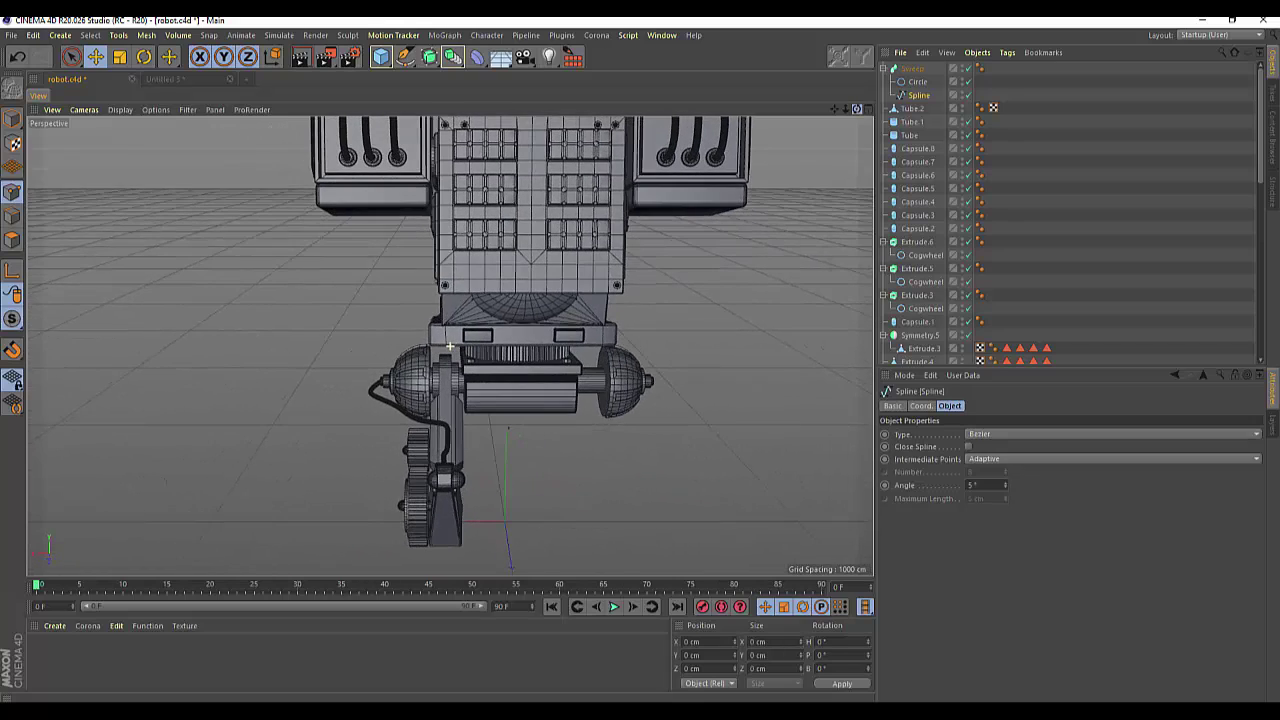
pyautogui.moveTo(450, 346); pyautogui.dragTo(573, 403)
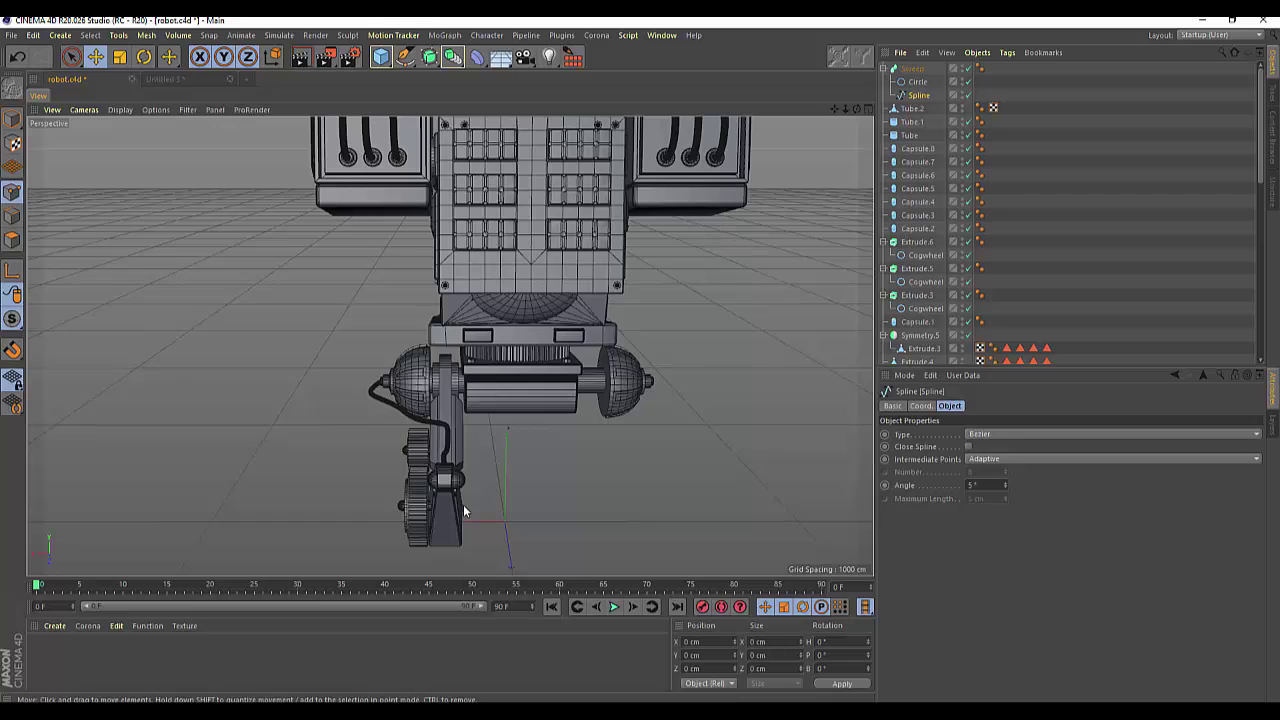
pyautogui.moveTo(857, 108); pyautogui.dragTo(857, 108)
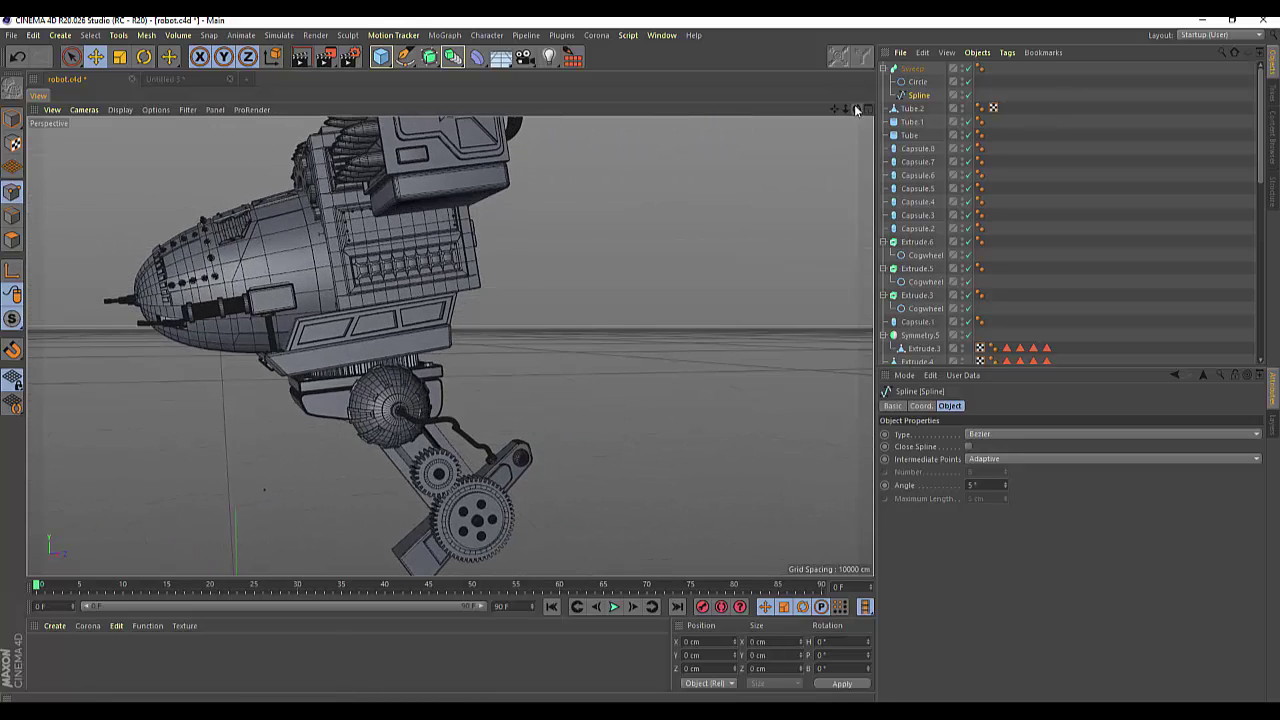
pyautogui.click(868, 109)
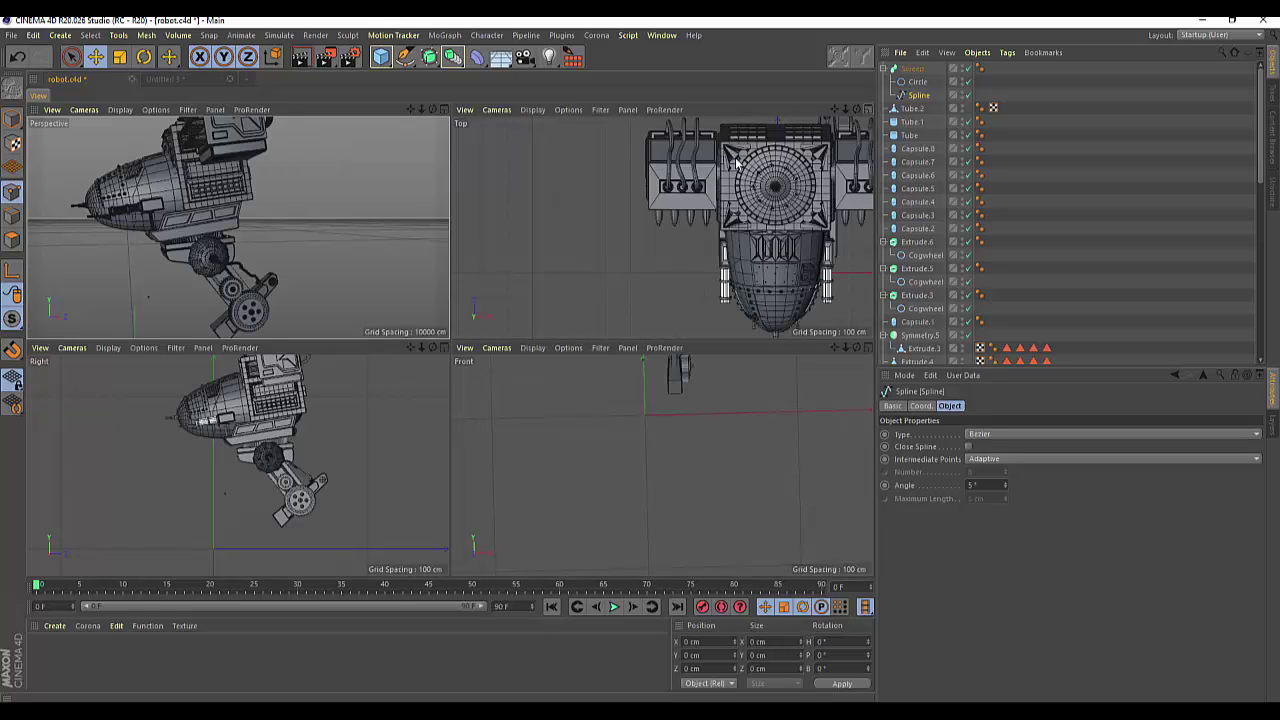
pyautogui.middleClick(420, 380)
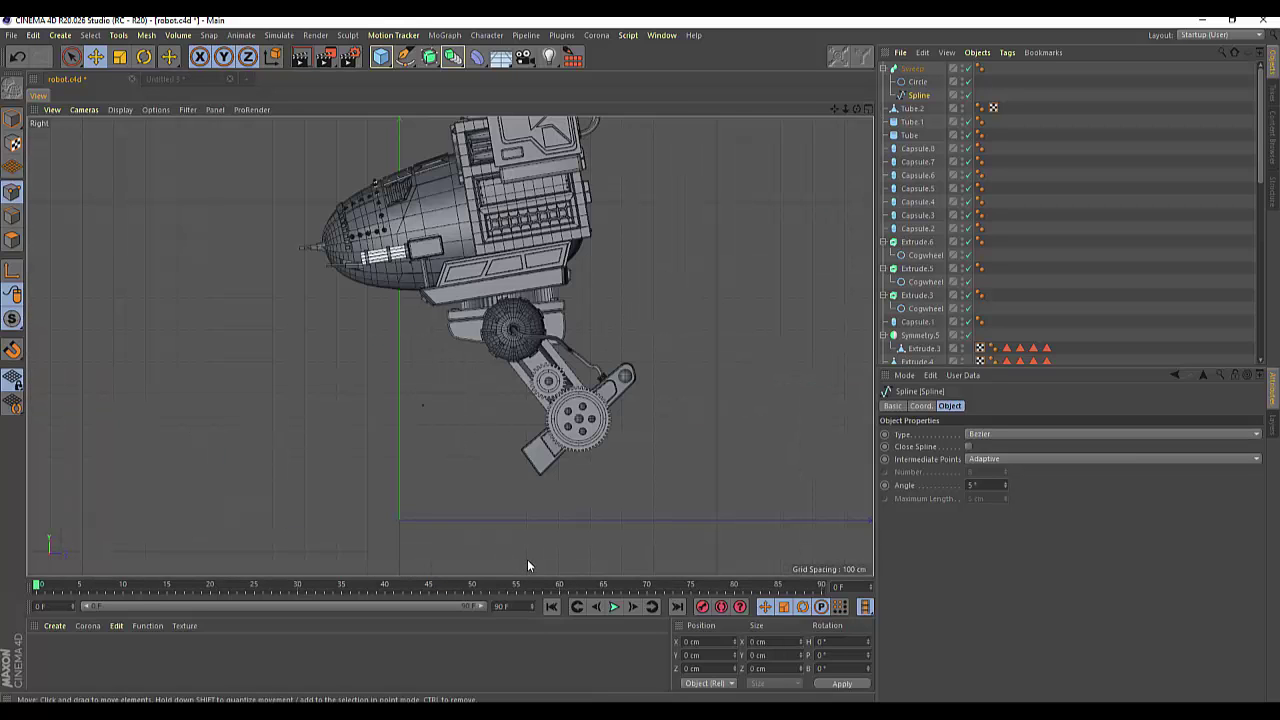
# Draw a trial hook curve below the foot with the Pen, then undo it
pyautogui.click(405, 60)
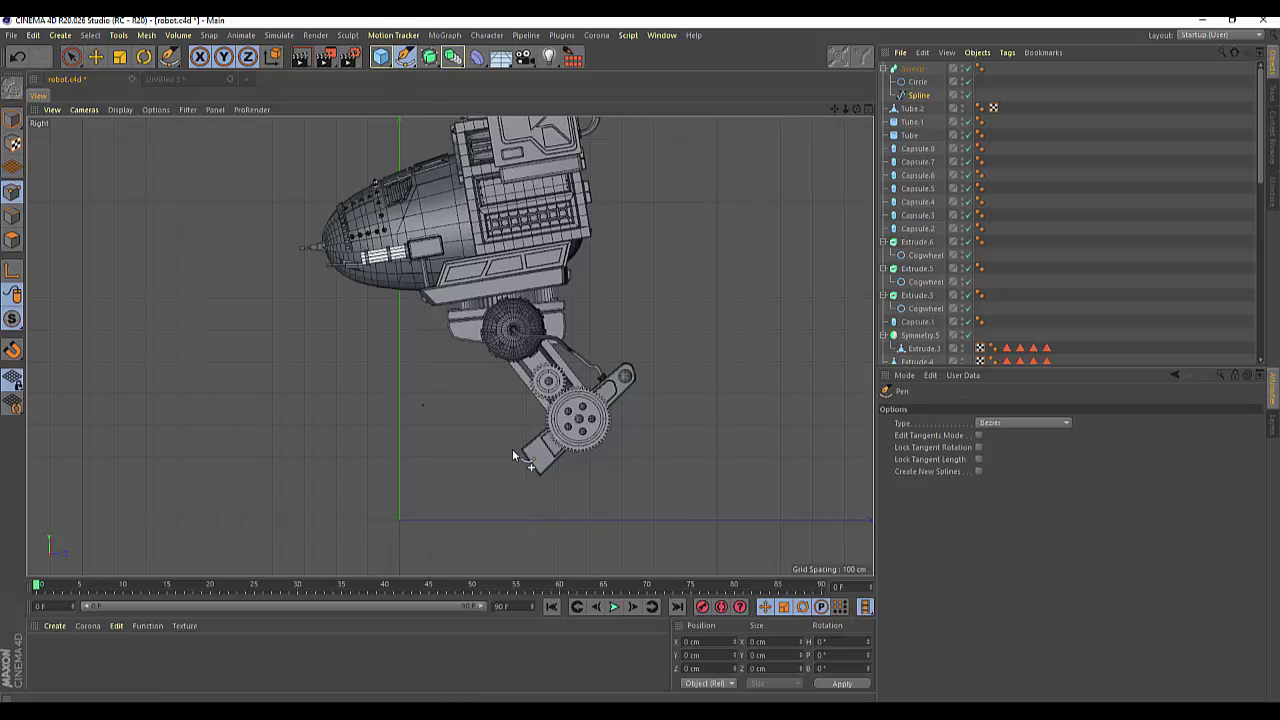
pyautogui.click(486, 509)
pyautogui.moveTo(471, 481); pyautogui.dragTo(505, 452)
pyautogui.click(522, 455)
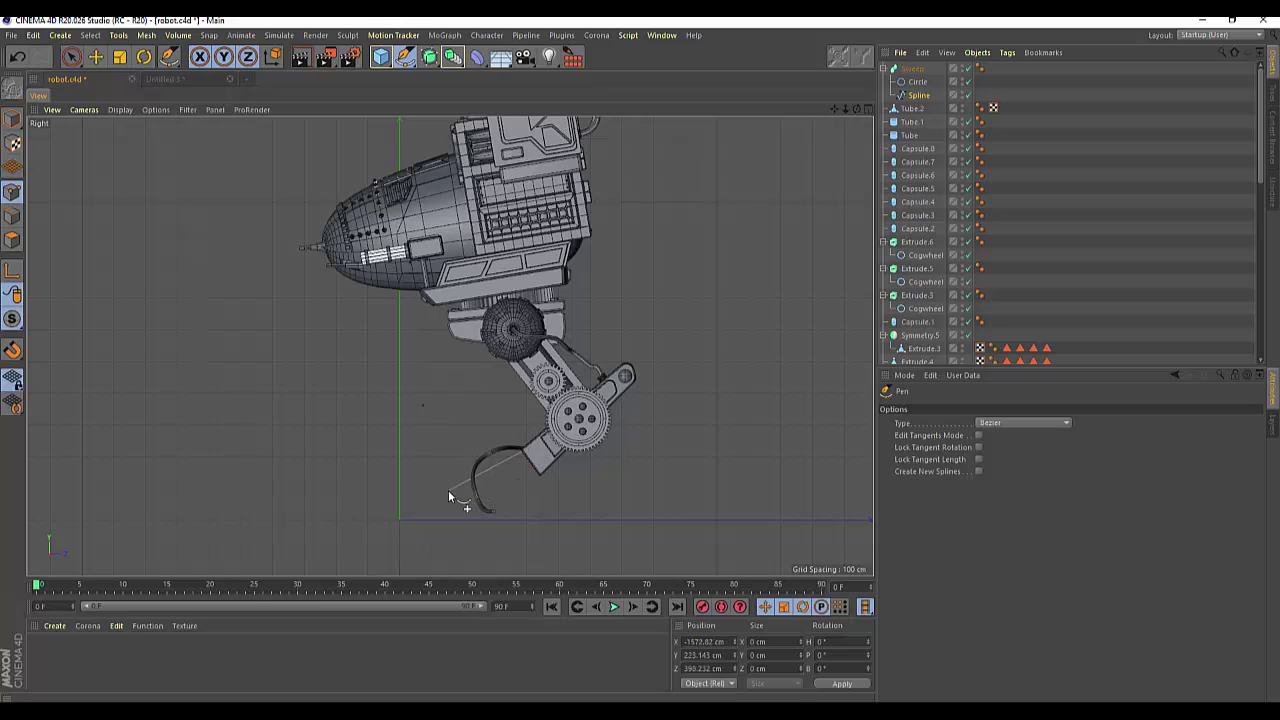
pyautogui.press('Escape')
pyautogui.hotkey('ctrl', 'z')
pyautogui.hotkey('ctrl', 'z')
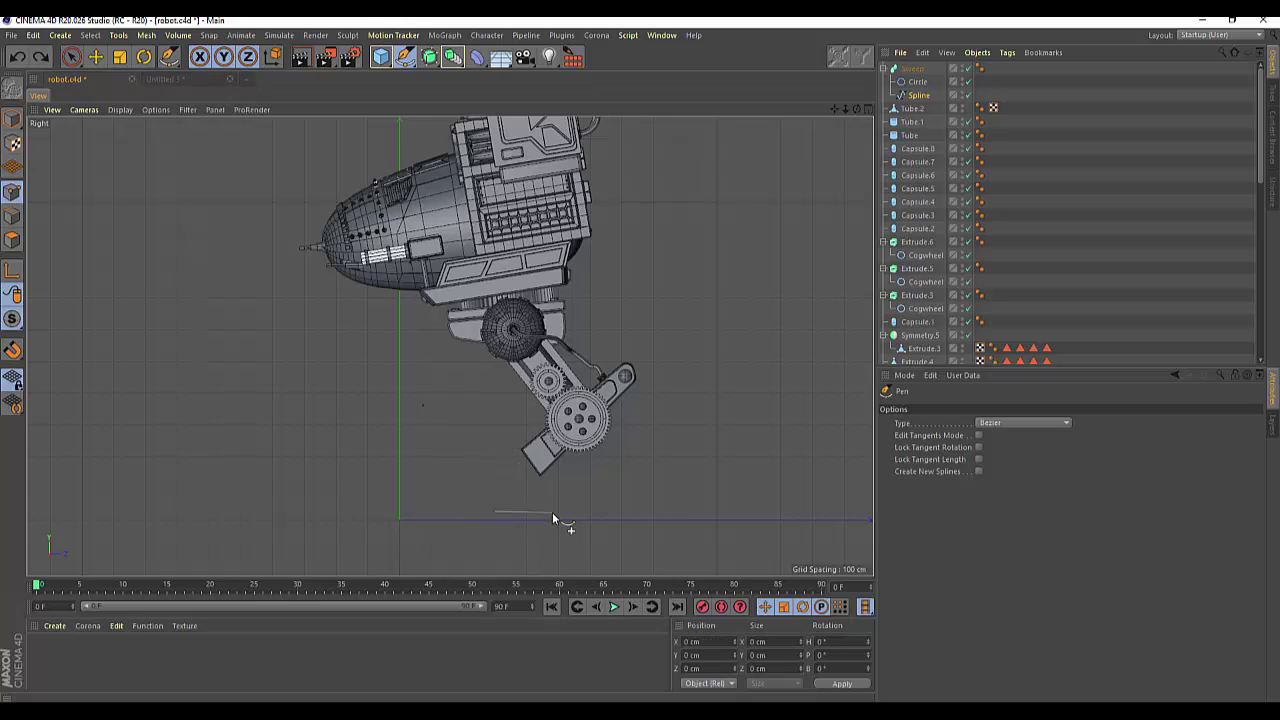
# Redraw a three-point hooked Bezier spline beneath the foot with the Pen tool
pyautogui.click(1040, 132)
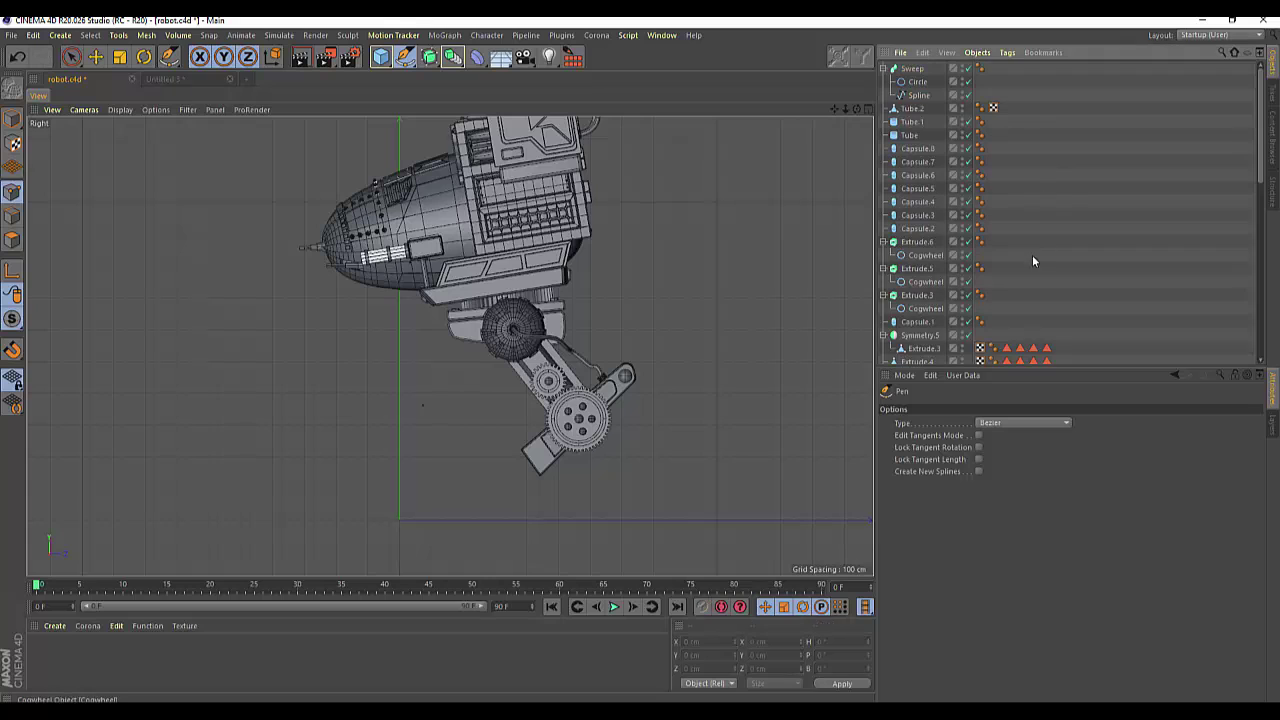
pyautogui.click(405, 57)
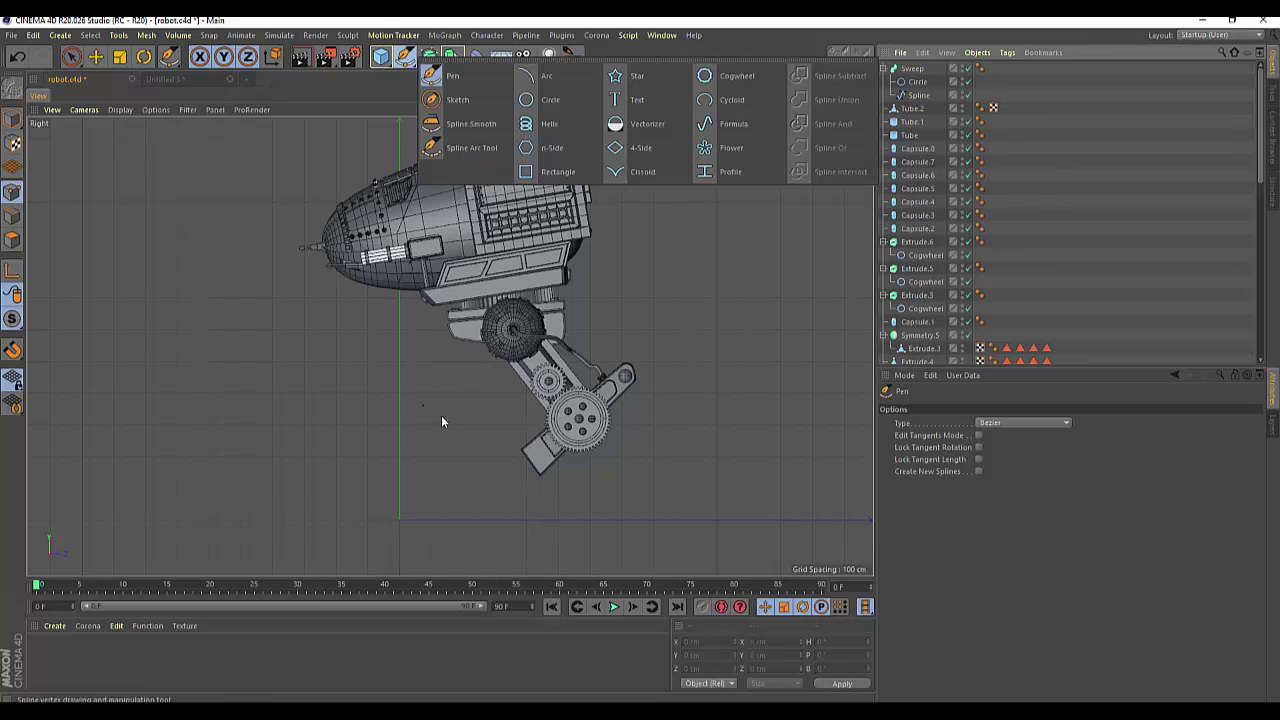
pyautogui.click(448, 76)
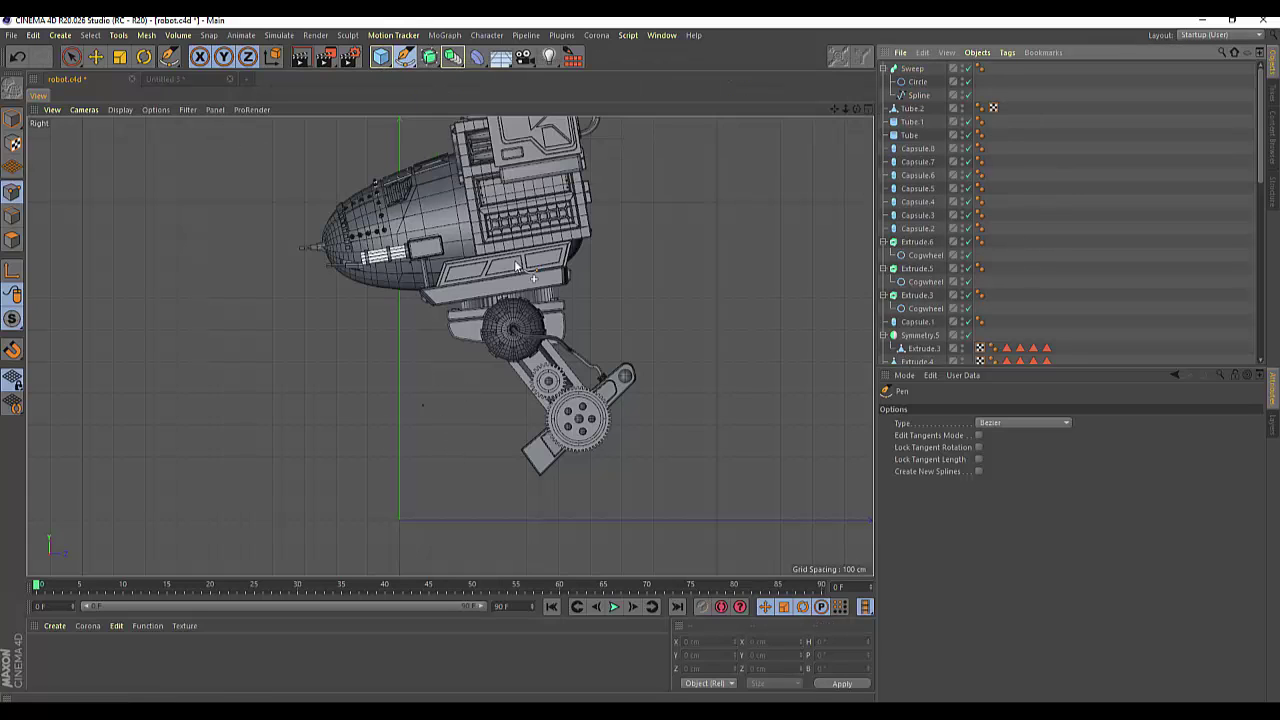
pyautogui.click(483, 484)
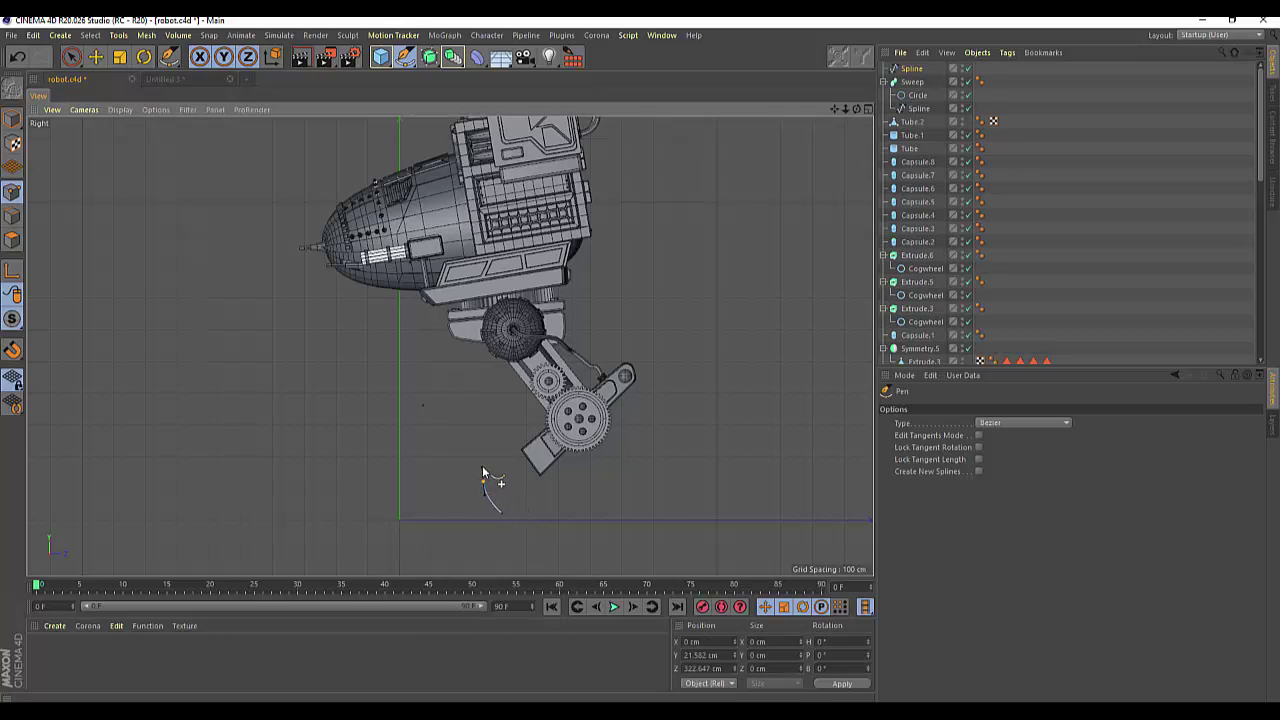
pyautogui.click(528, 443)
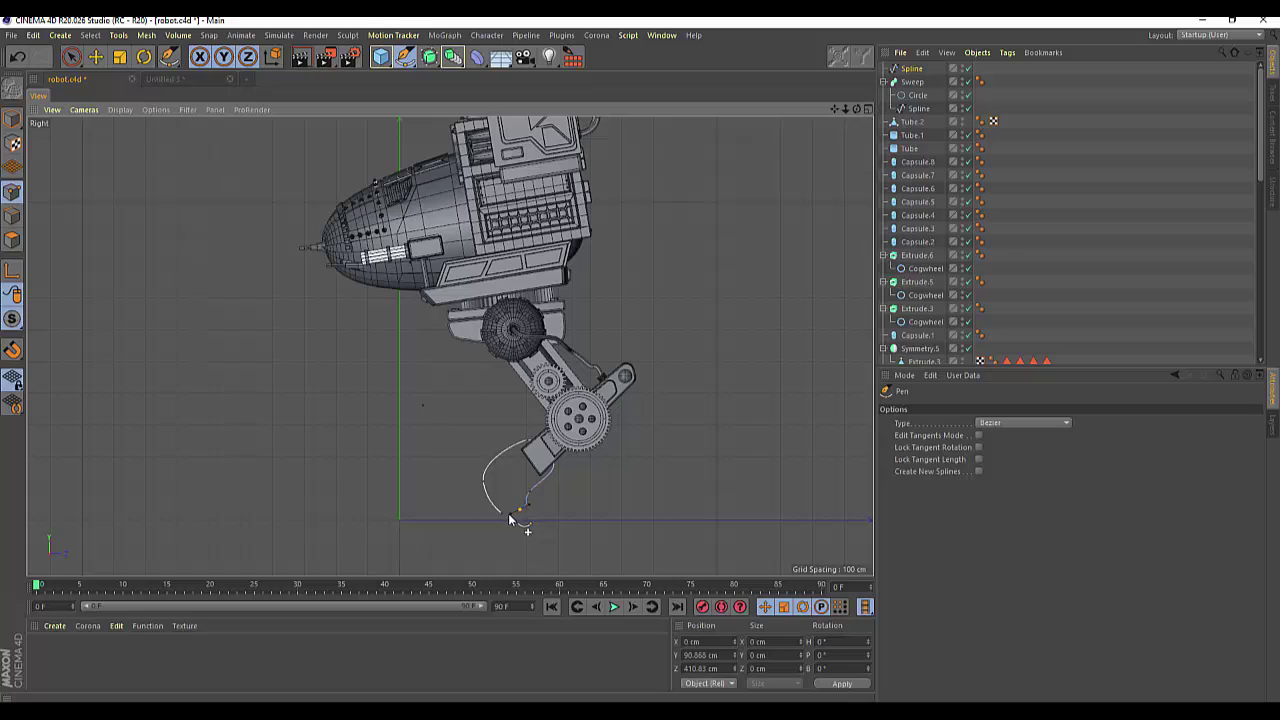
pyautogui.click(501, 512)
pyautogui.moveTo(77, 60); pyautogui.dragTo(100, 82)
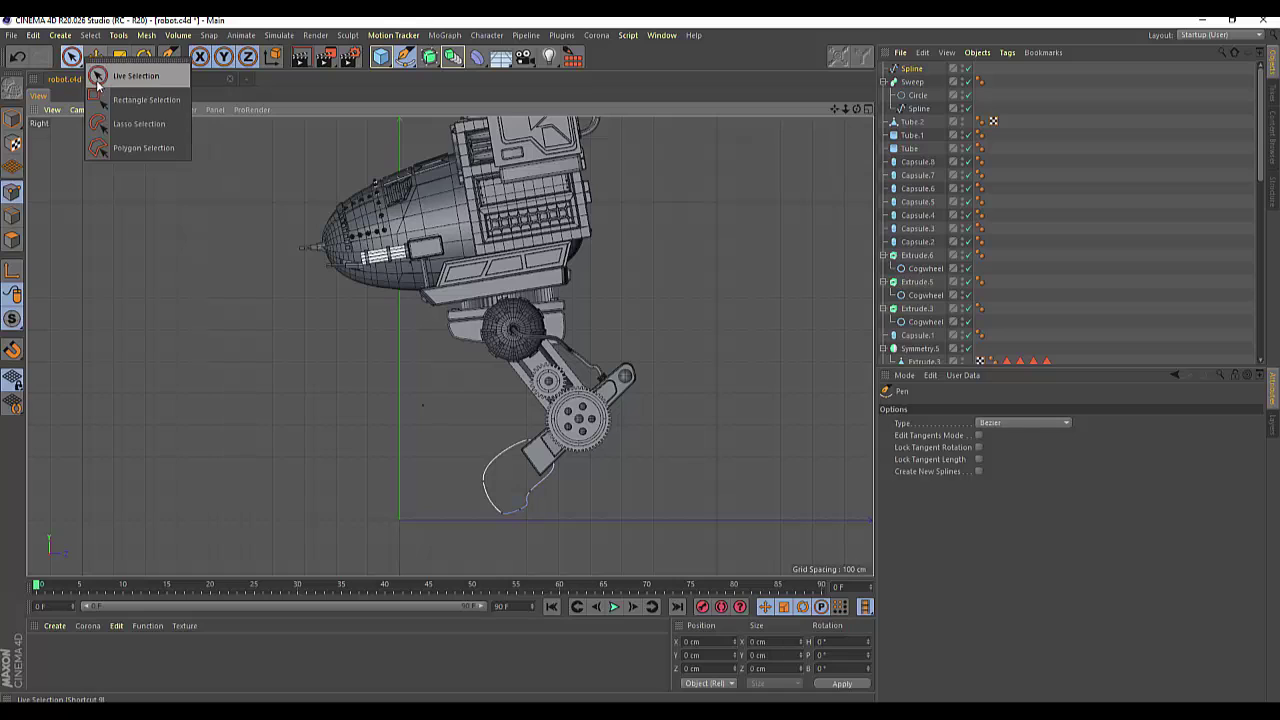
# Shift the first spline point sideways and move the lower point down toward the heel
pyautogui.click(497, 516)
pyautogui.moveTo(624, 515)
pyautogui.mouseDown()
pyautogui.moveTo(608, 514)
pyautogui.moveTo(601, 484)
pyautogui.moveTo(636, 509)
pyautogui.mouseUp()
pyautogui.click(486, 481)
pyautogui.click(520, 510)
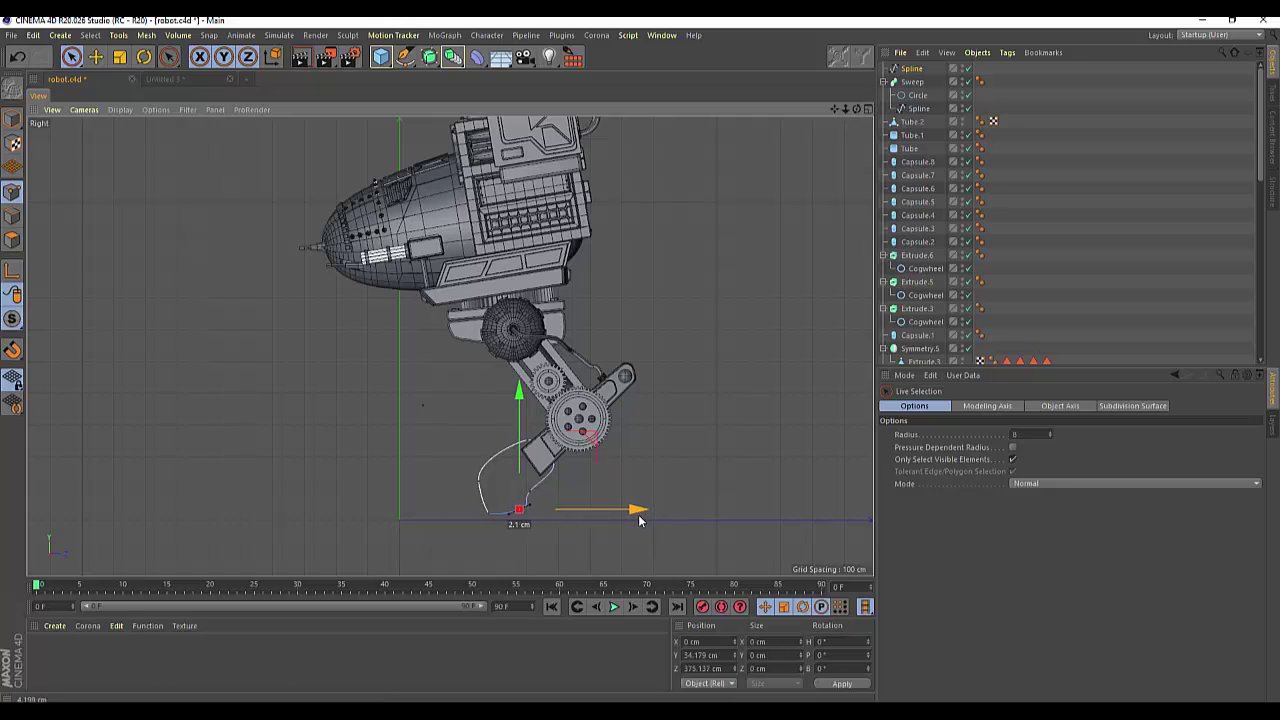
pyautogui.moveTo(517, 400); pyautogui.dragTo(518, 402)
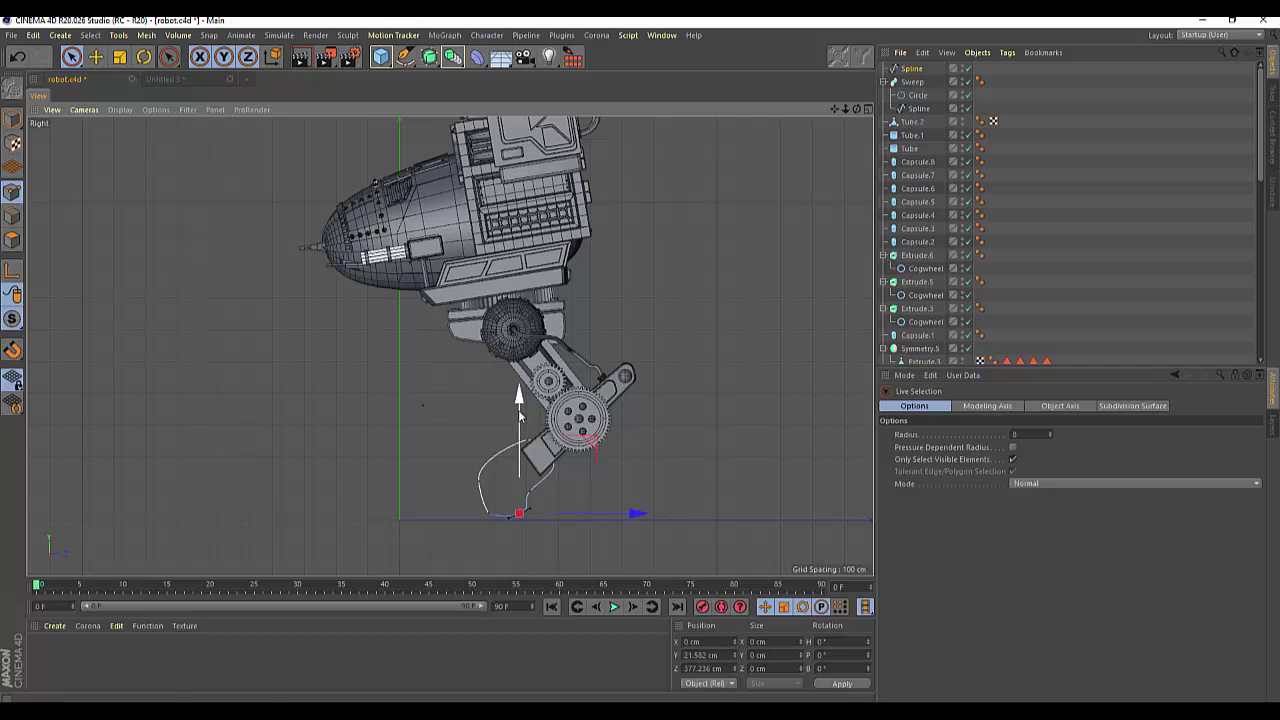
pyautogui.moveTo(534, 502); pyautogui.dragTo(544, 480)
pyautogui.moveTo(648, 491); pyautogui.dragTo(652, 492)
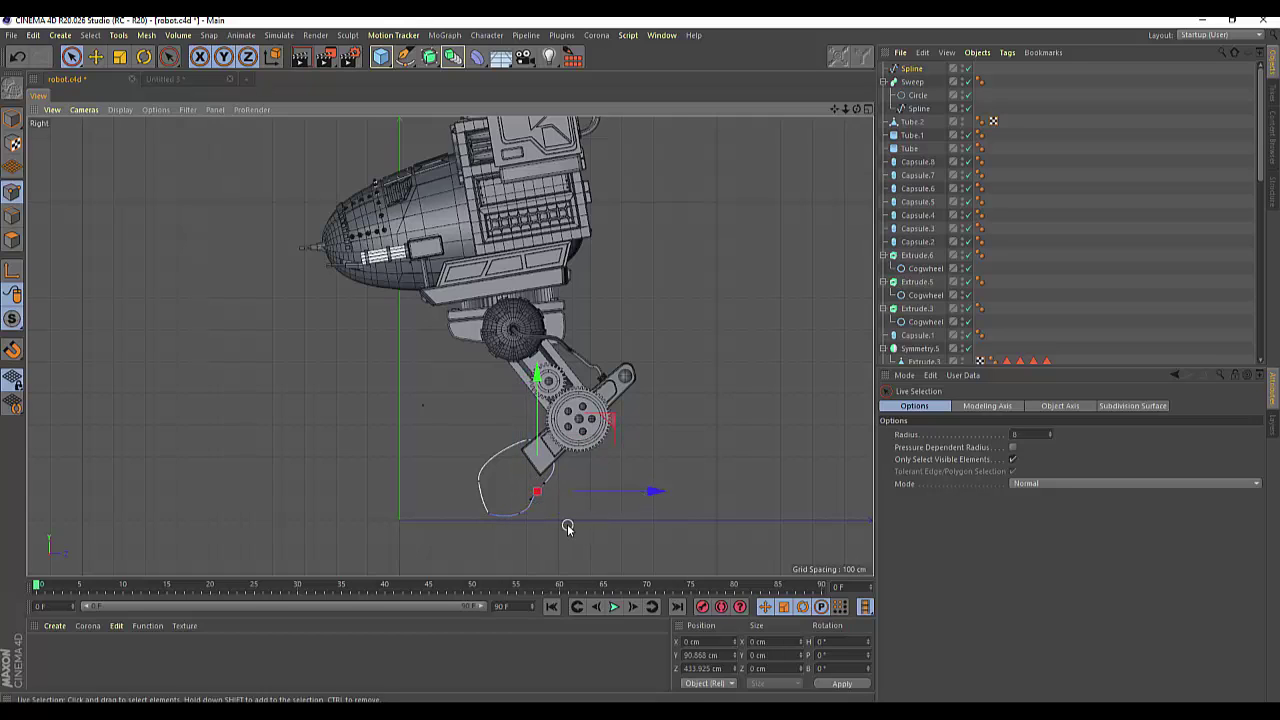
# Move the upper-left spline point down to form the loop's bottom
pyautogui.click(489, 512)
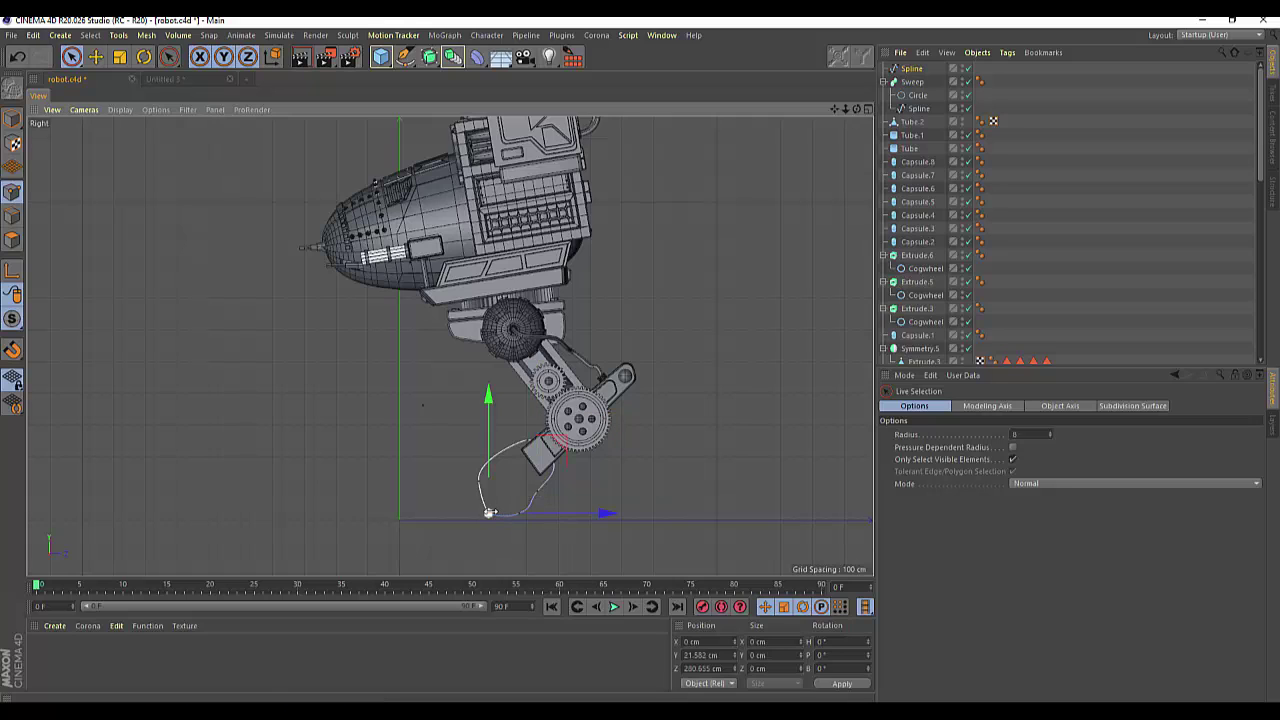
pyautogui.click(491, 511)
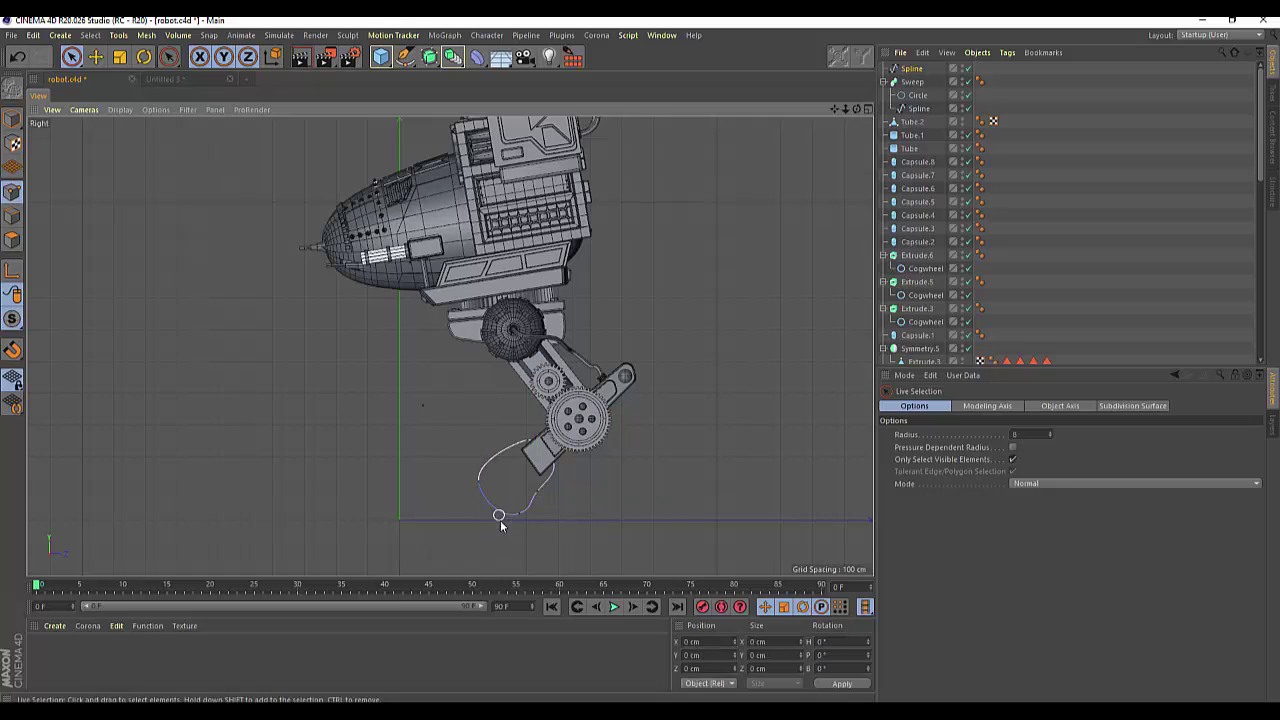
pyautogui.click(478, 482)
pyautogui.moveTo(478, 367); pyautogui.dragTo(476, 388)
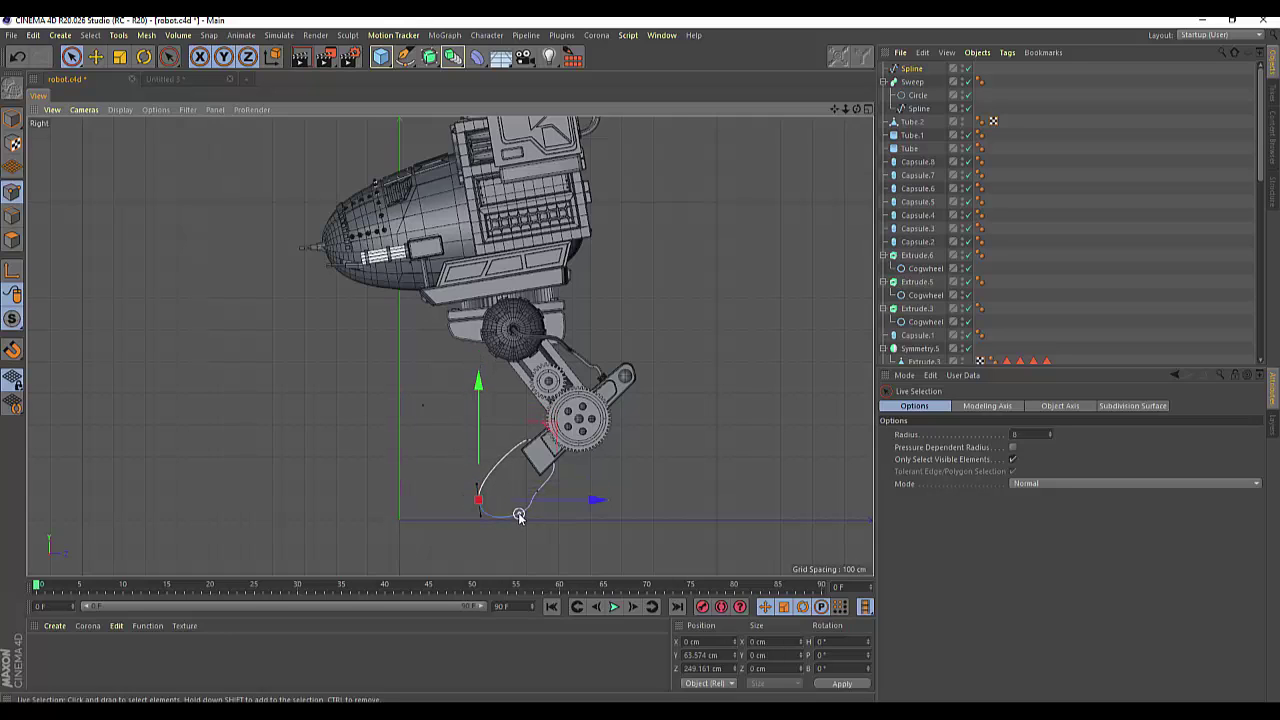
pyautogui.moveTo(478, 500); pyautogui.dragTo(562, 511)
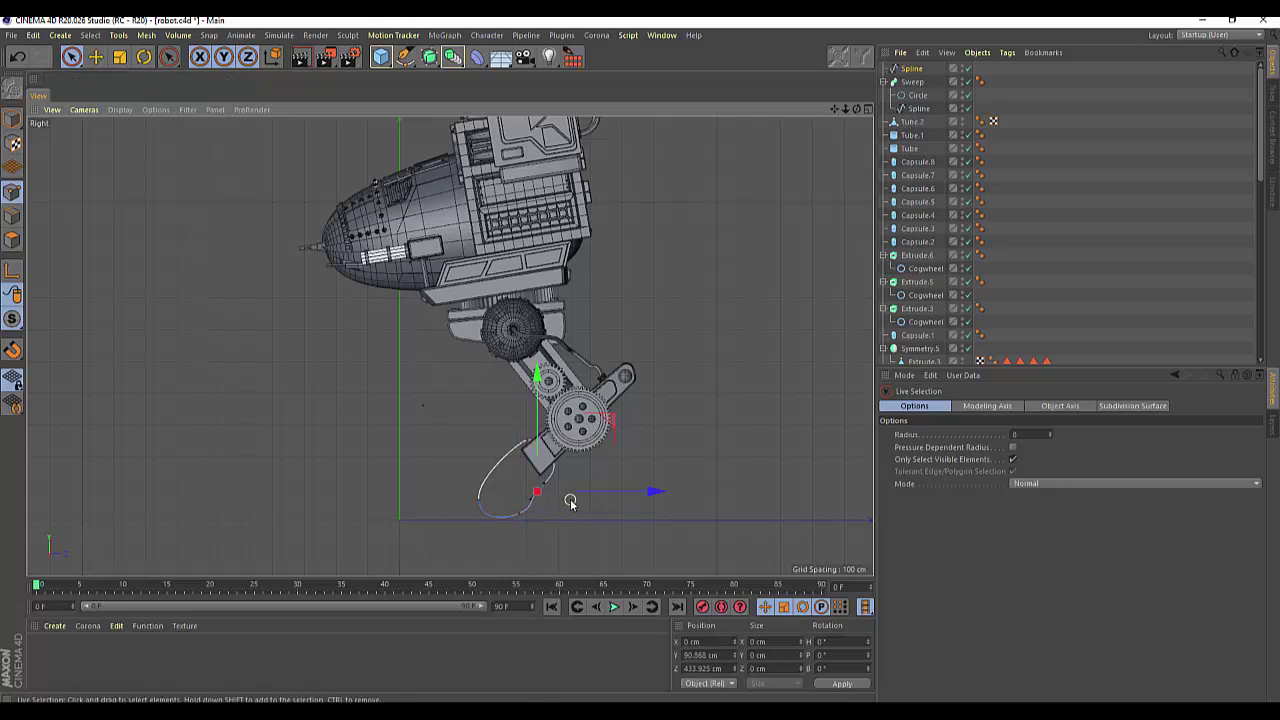
pyautogui.click(569, 503)
# Lower the bottom point and shift the point beside the foot using Move
pyautogui.click(517, 516)
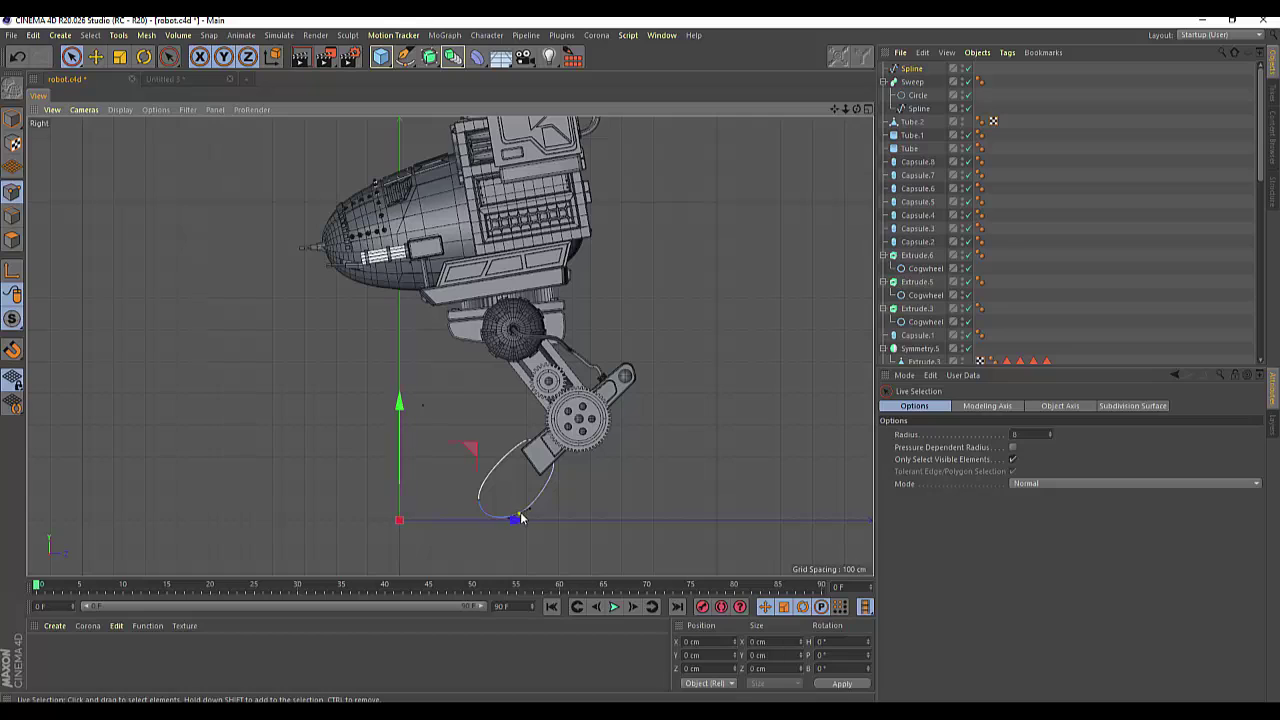
pyautogui.click(95, 57)
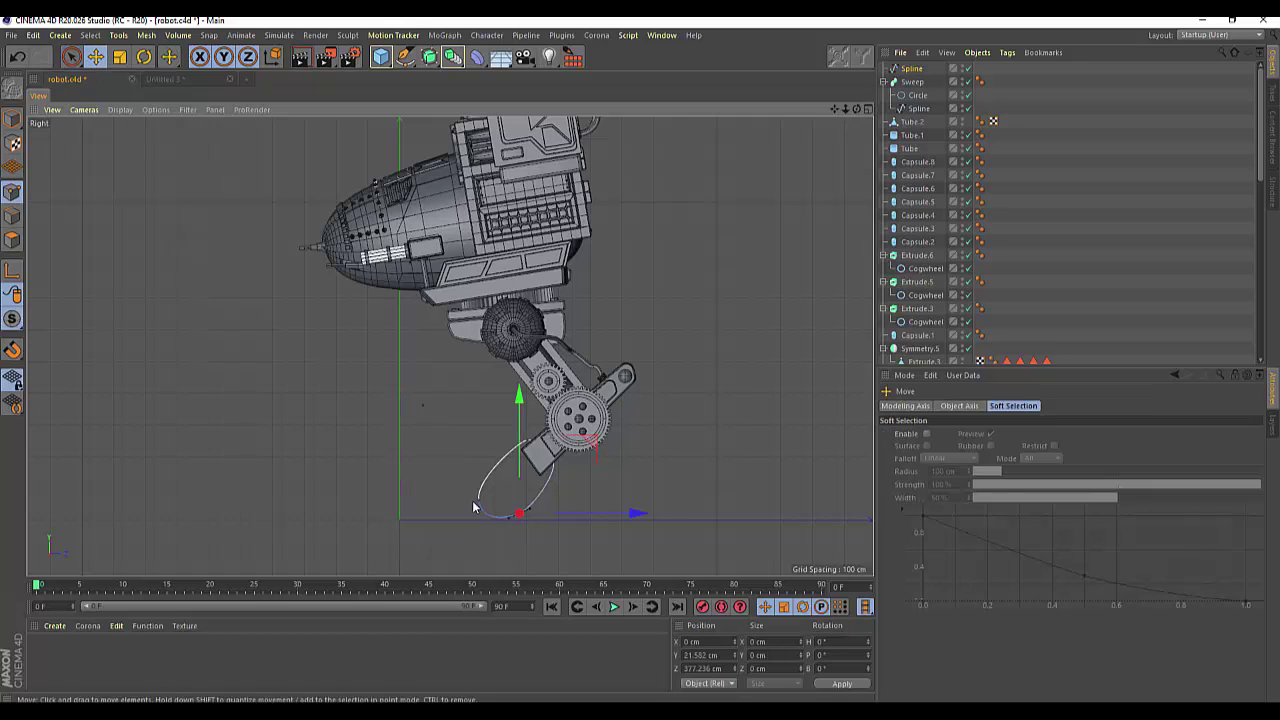
pyautogui.moveTo(531, 513); pyautogui.dragTo(544, 515)
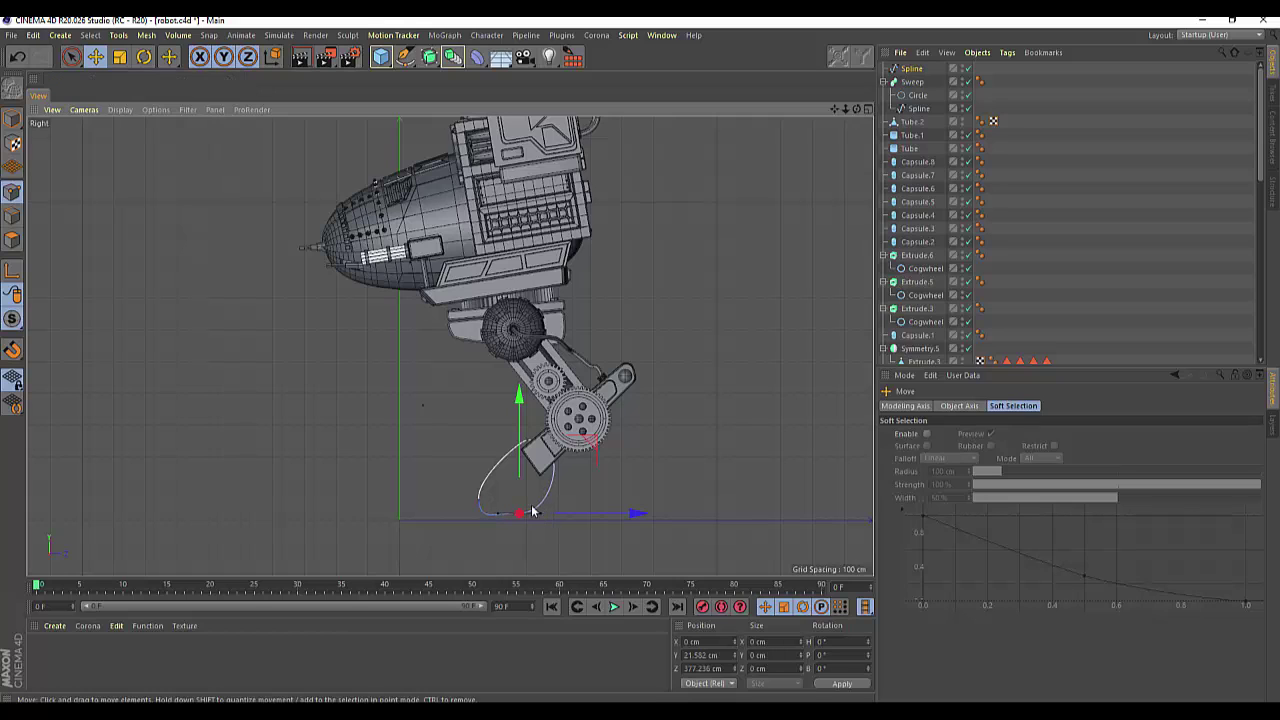
pyautogui.moveTo(522, 404); pyautogui.dragTo(522, 414)
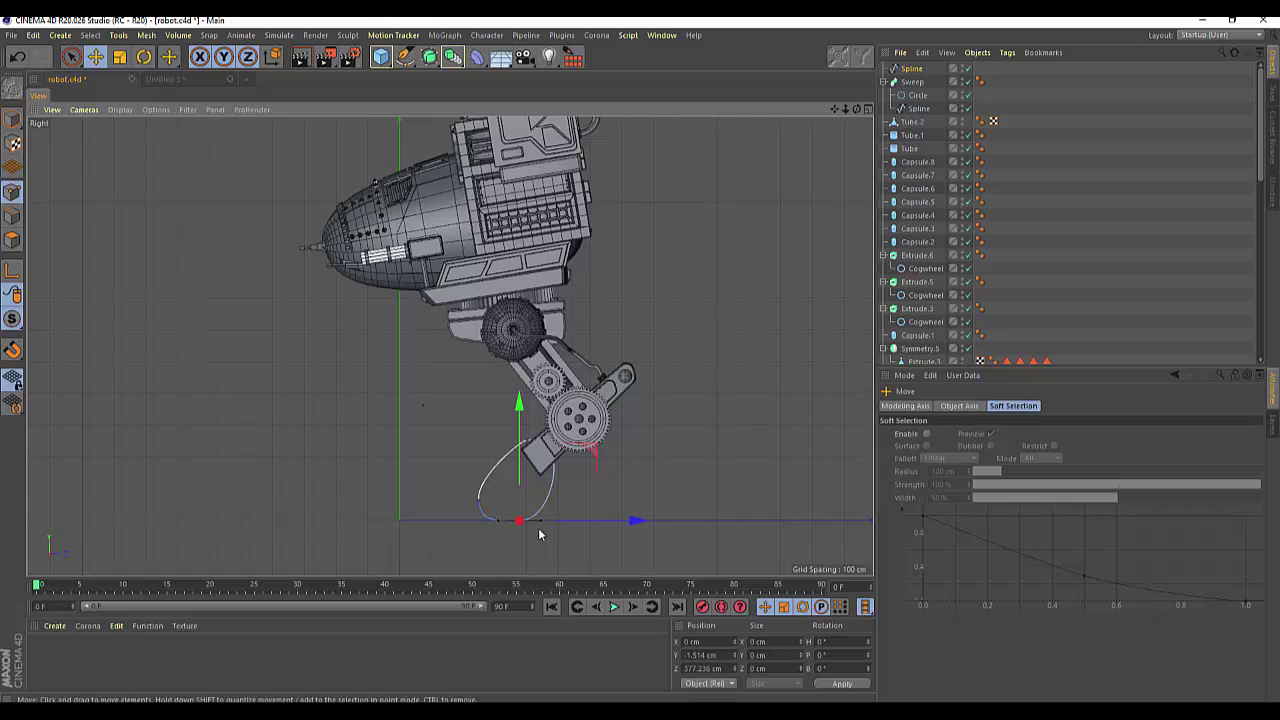
pyautogui.click(557, 463)
pyautogui.moveTo(671, 462); pyautogui.dragTo(676, 466)
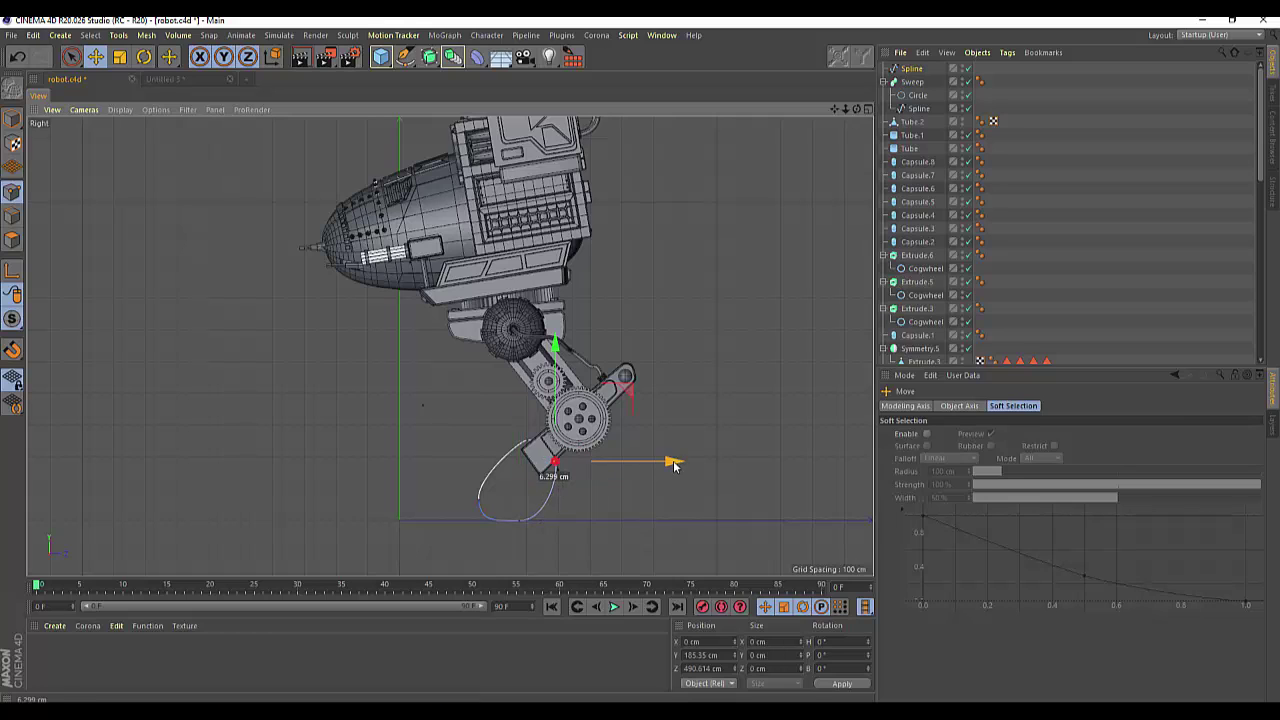
pyautogui.moveTo(558, 345); pyautogui.dragTo(548, 346)
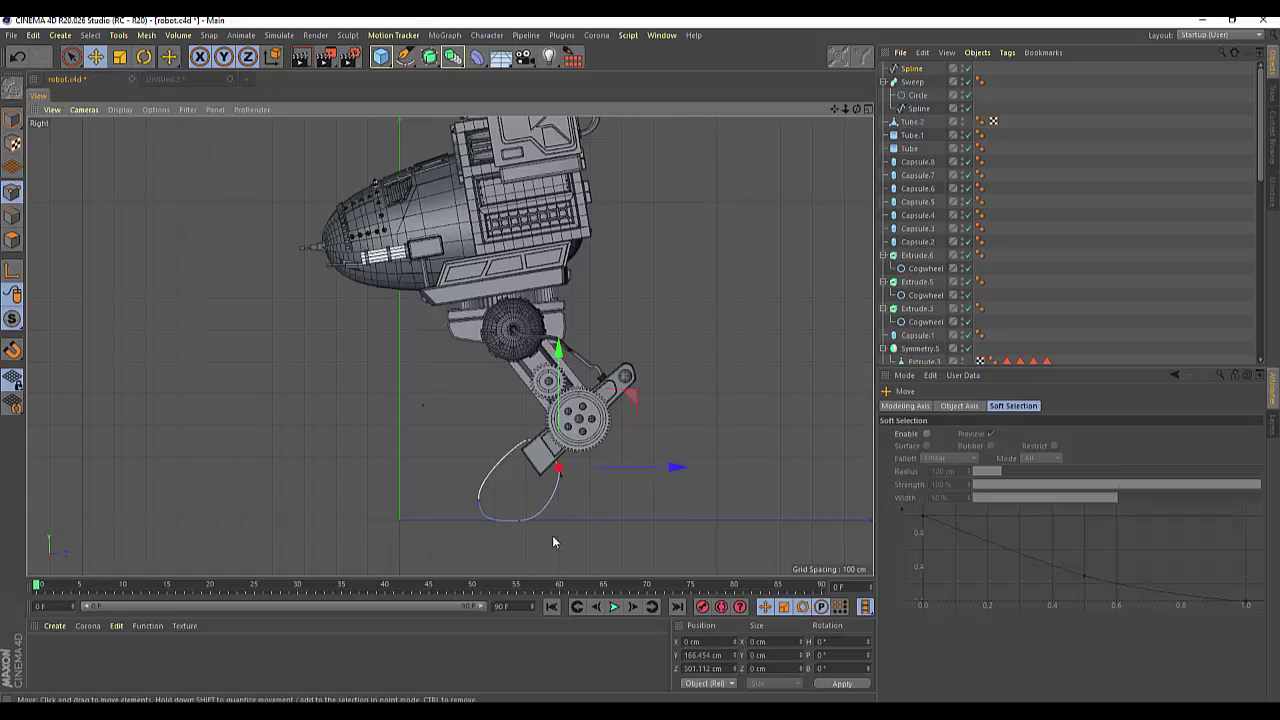
pyautogui.click(598, 515)
# Add a spline point, then drag the end point left and up toward the lower arm
pyautogui.rightClick(553, 495)
pyautogui.click(576, 509)
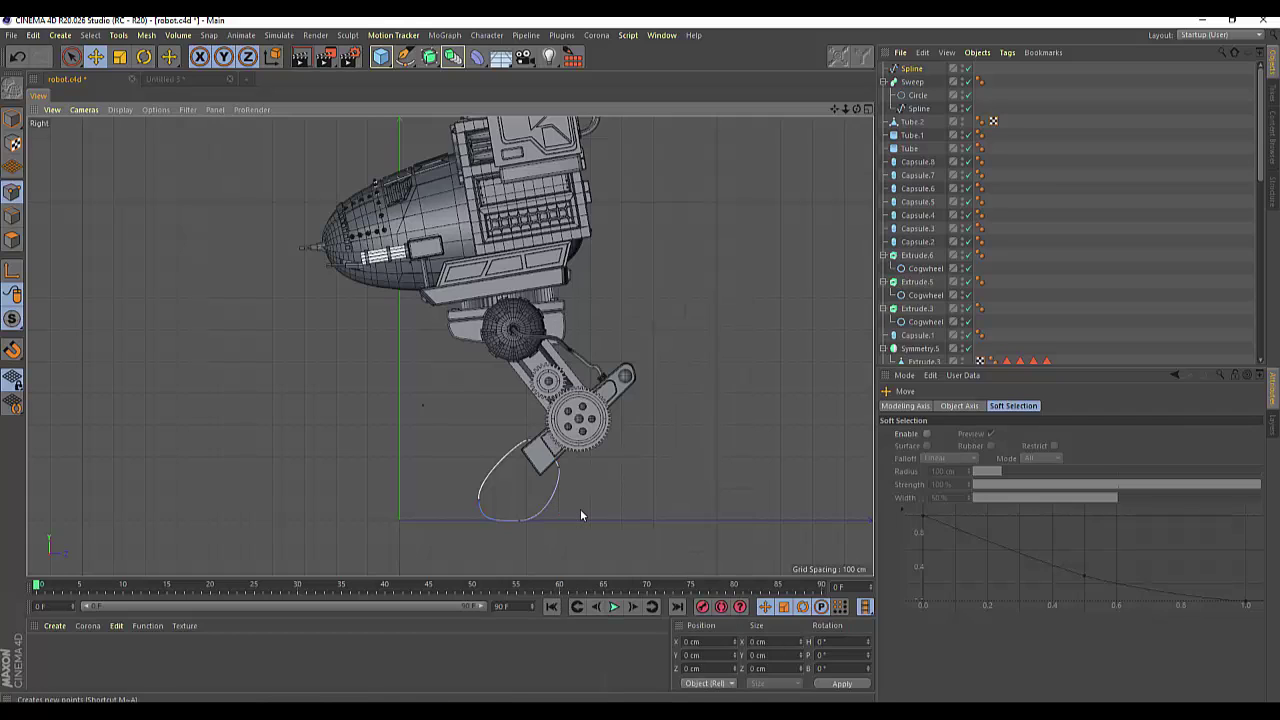
pyautogui.click(552, 495)
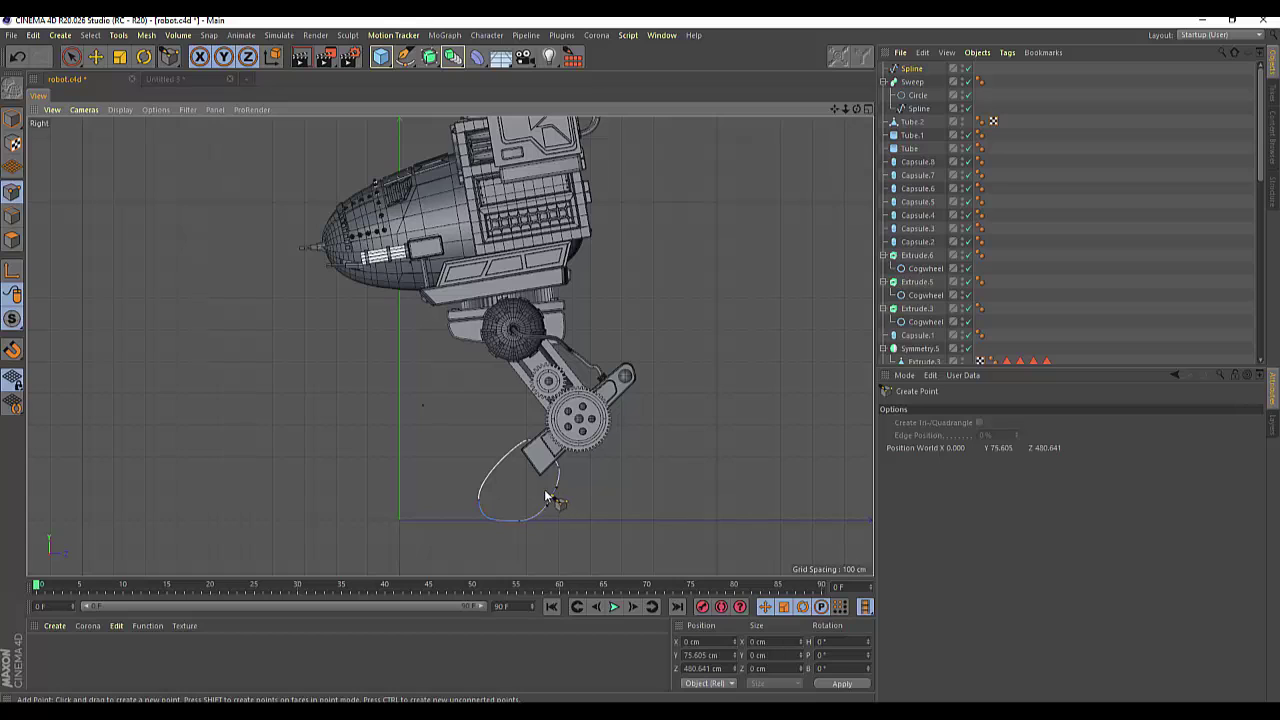
pyautogui.click(95, 57)
pyautogui.moveTo(668, 495); pyautogui.dragTo(657, 495)
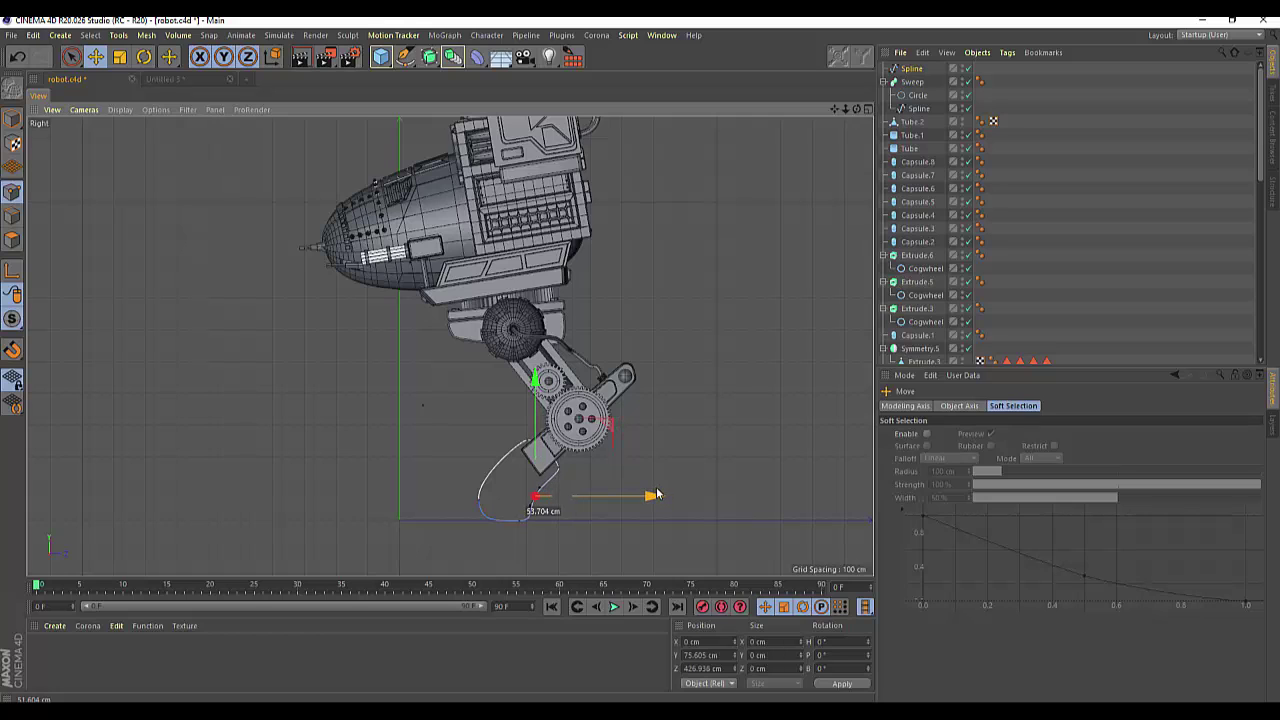
pyautogui.moveTo(657, 495); pyautogui.dragTo(652, 495)
pyautogui.moveTo(540, 392); pyautogui.dragTo(540, 384)
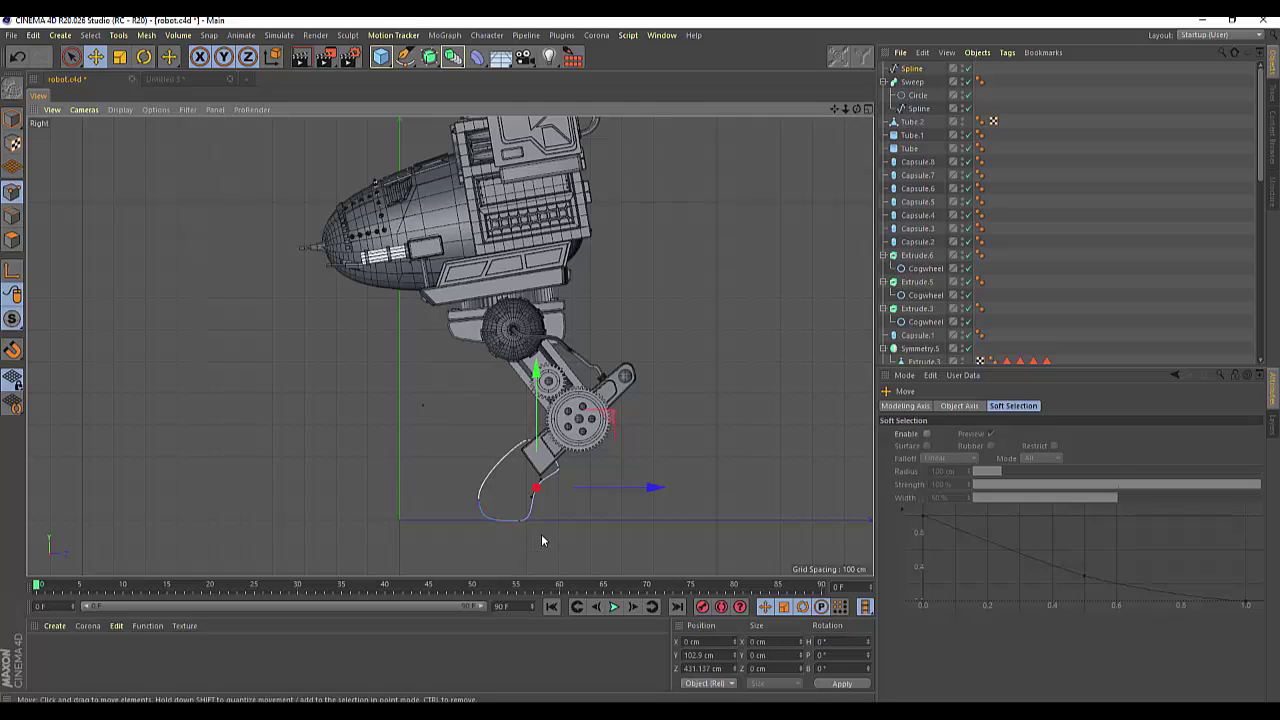
pyautogui.moveTo(543, 504); pyautogui.dragTo(565, 484)
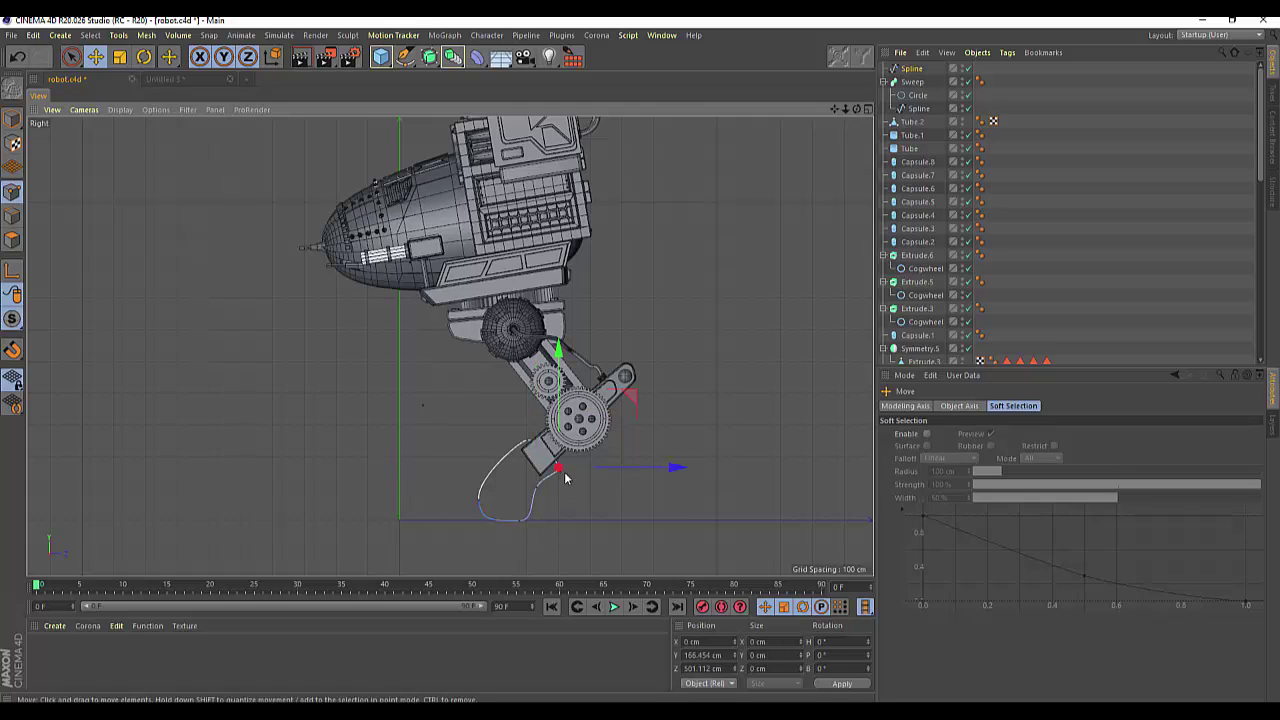
# Lengthen the tangent near the arm and raise the curve's bottom point slightly
pyautogui.scroll(3, 566, 484)
pyautogui.scroll(3, 558, 472)
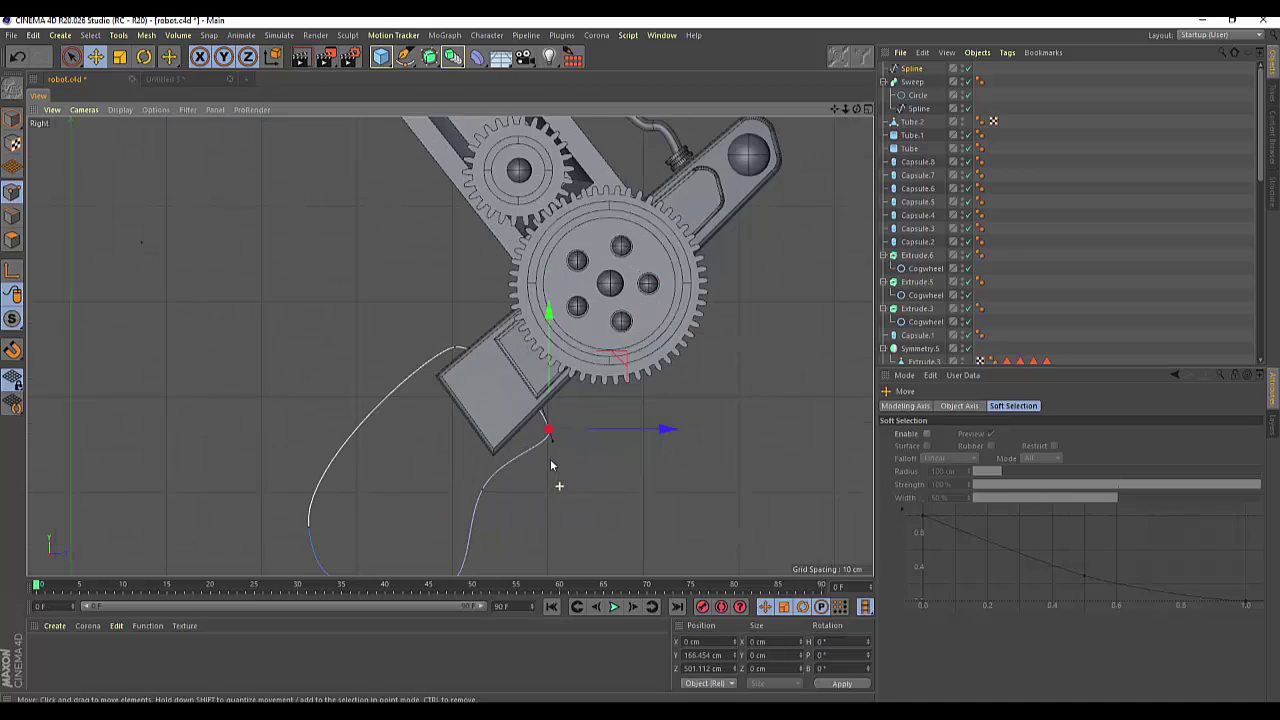
pyautogui.moveTo(556, 440)
pyautogui.mouseDown()
pyautogui.moveTo(570, 456)
pyautogui.moveTo(580, 444)
pyautogui.mouseUp()
pyautogui.scroll(-2, 569, 506)
pyautogui.scroll(-2, 572, 502)
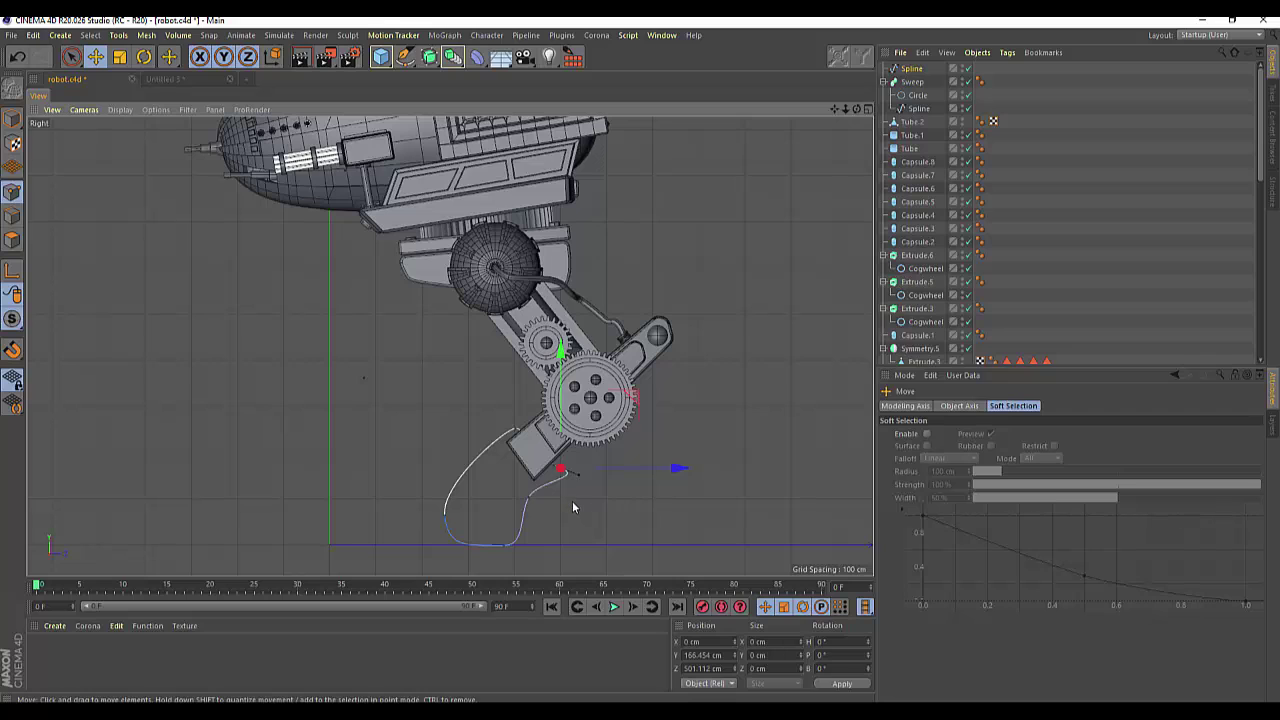
pyautogui.click(507, 532)
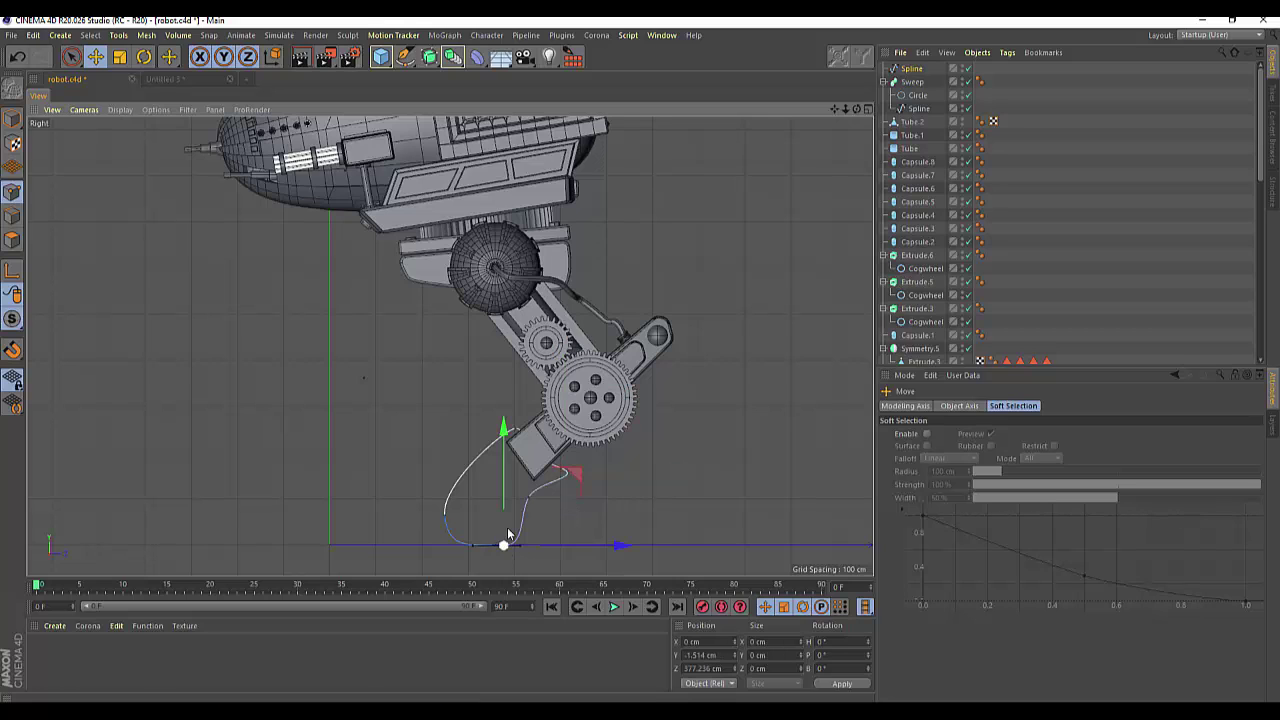
pyautogui.moveTo(504, 432); pyautogui.dragTo(505, 422)
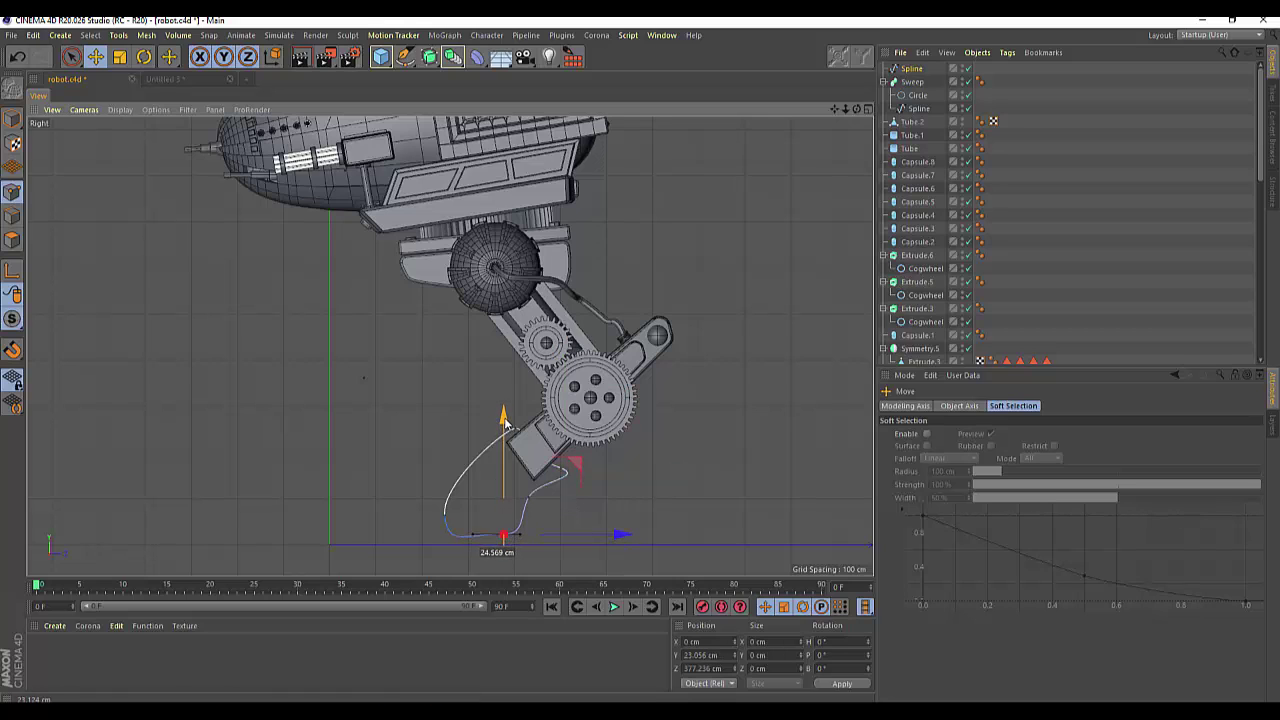
# Raise and nudge the left point inward, then shift the bottom point sideways
pyautogui.click(444, 517)
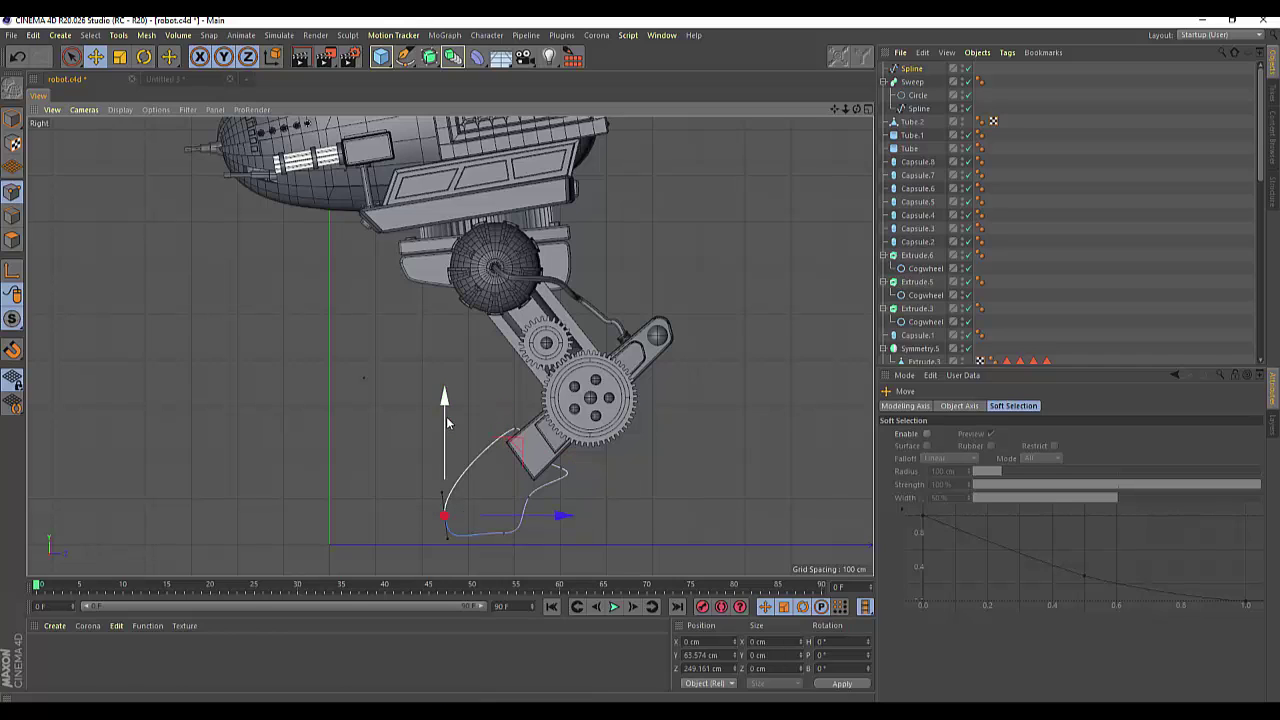
pyautogui.moveTo(446, 400); pyautogui.dragTo(464, 397)
pyautogui.moveTo(562, 506); pyautogui.dragTo(560, 503)
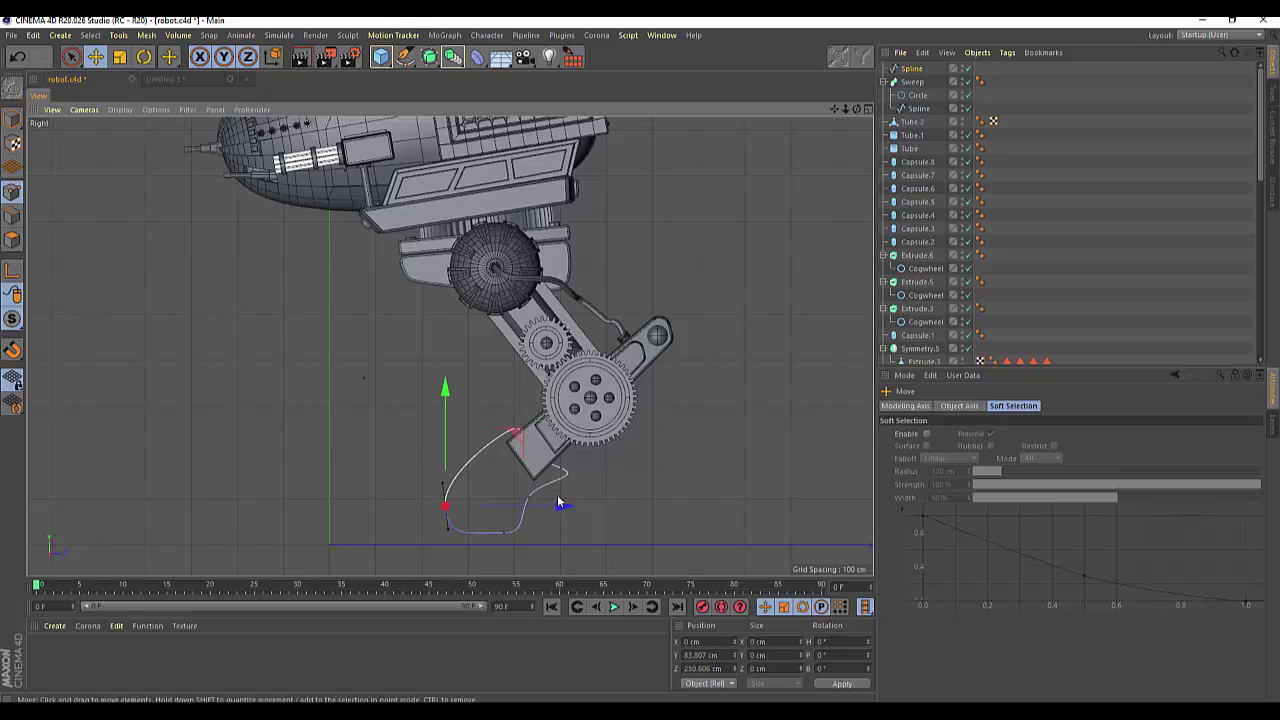
pyautogui.click(504, 534)
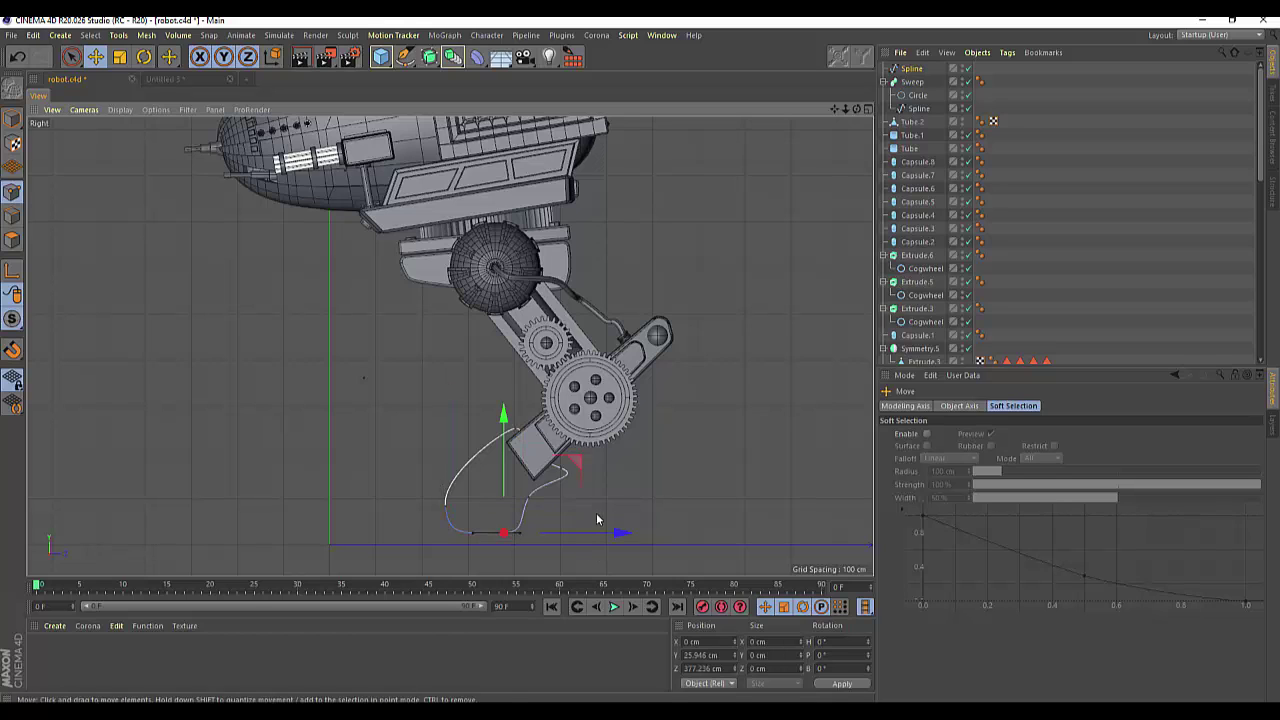
pyautogui.moveTo(596, 513); pyautogui.dragTo(597, 519)
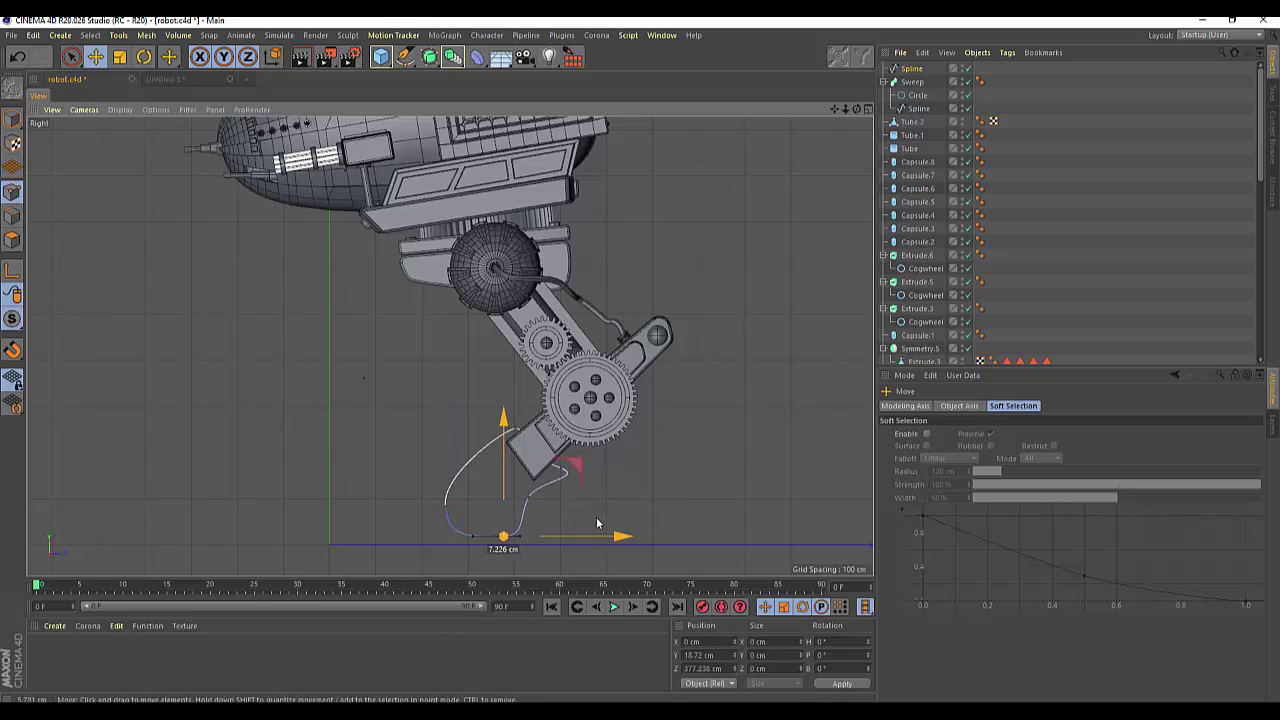
pyautogui.click(662, 510)
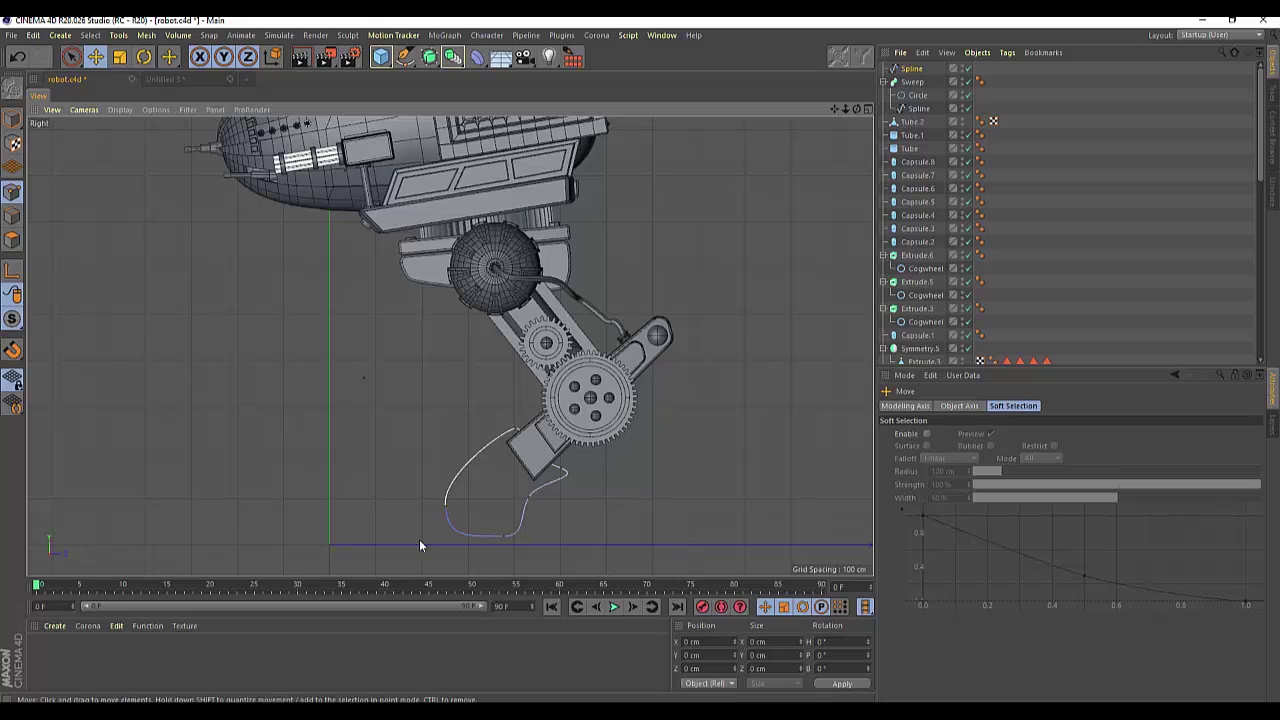
# Reselect the lower-left and bottom points to check the loop's shape
pyautogui.click(446, 508)
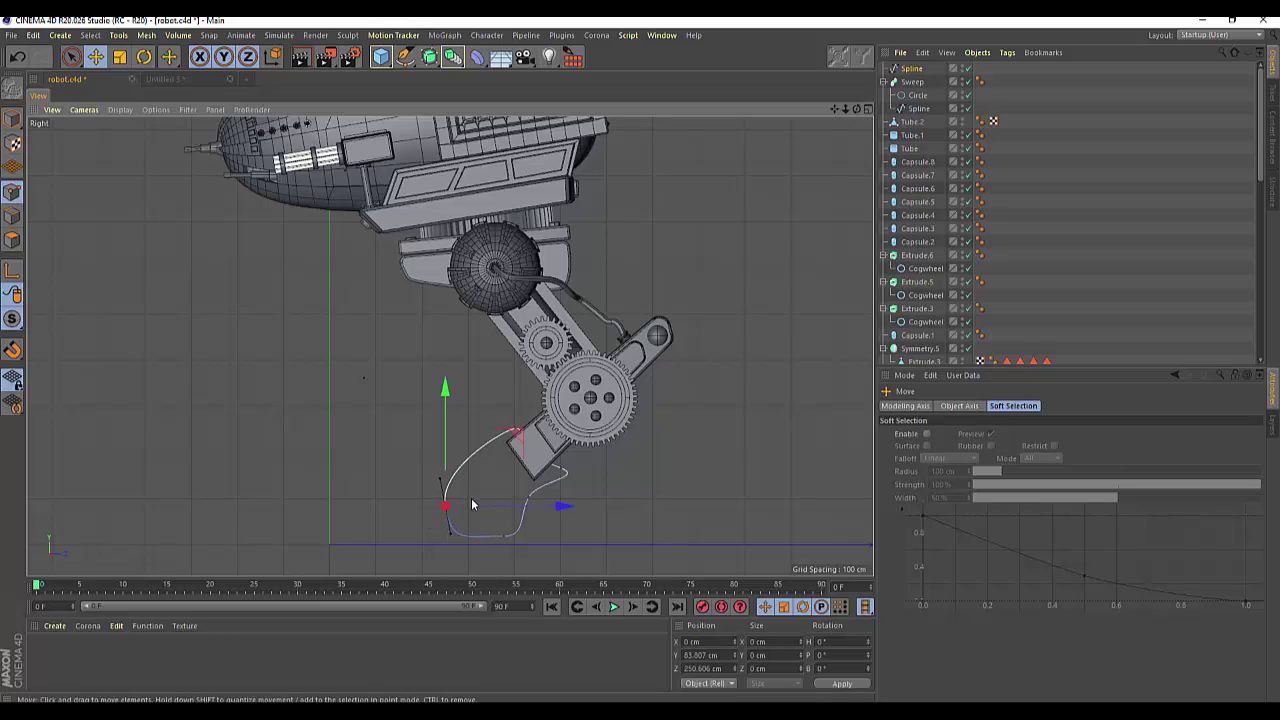
pyautogui.click(641, 537)
pyautogui.scroll(-3, 636, 510)
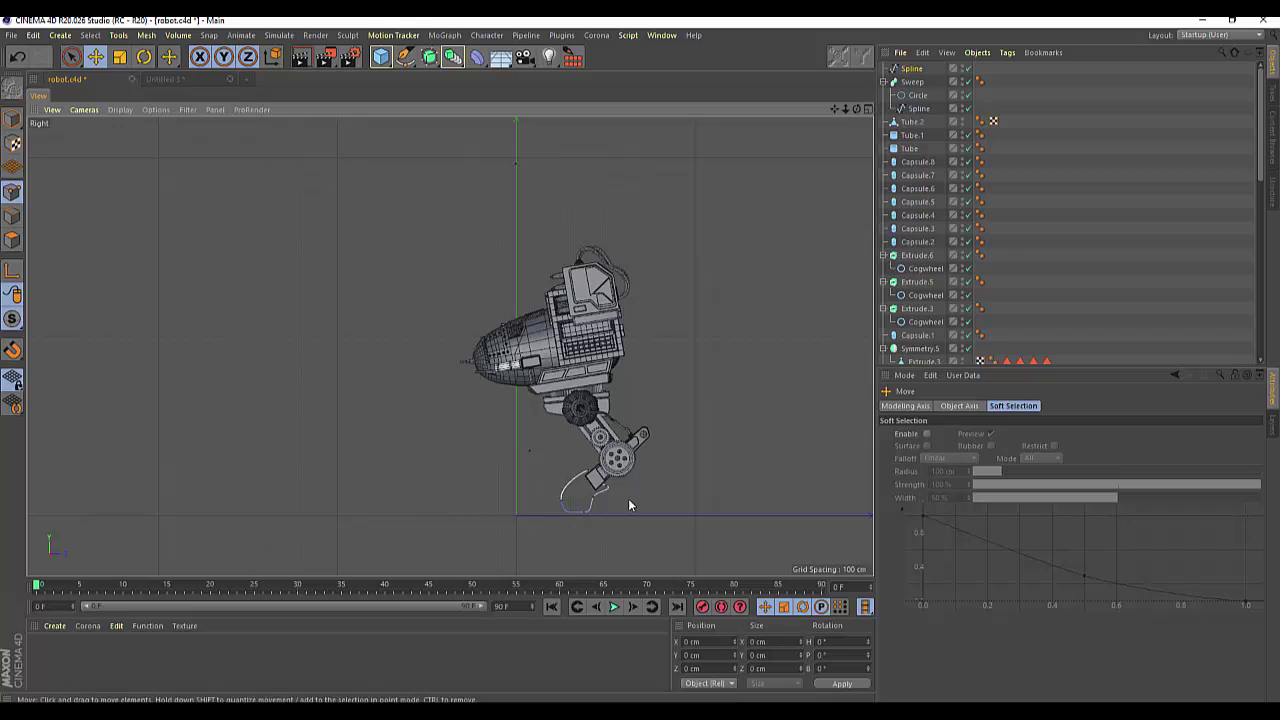
pyautogui.scroll(3, 629, 504)
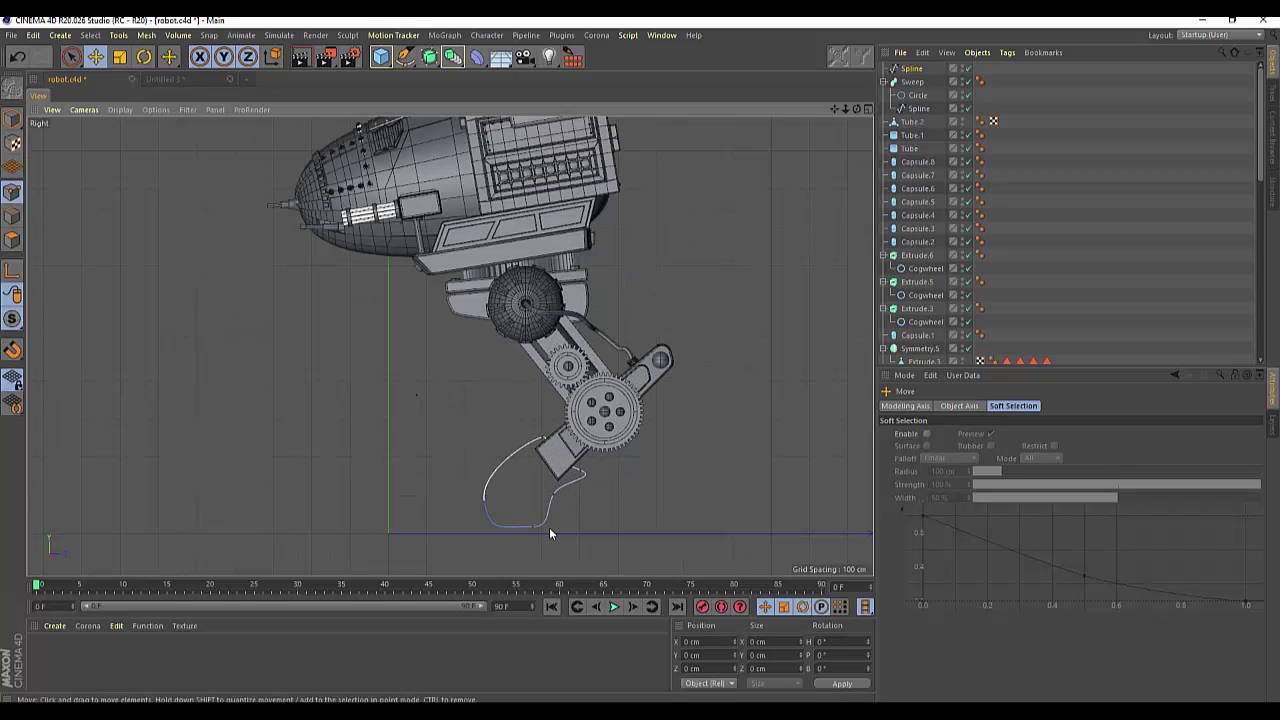
pyautogui.click(533, 527)
pyautogui.click(485, 500)
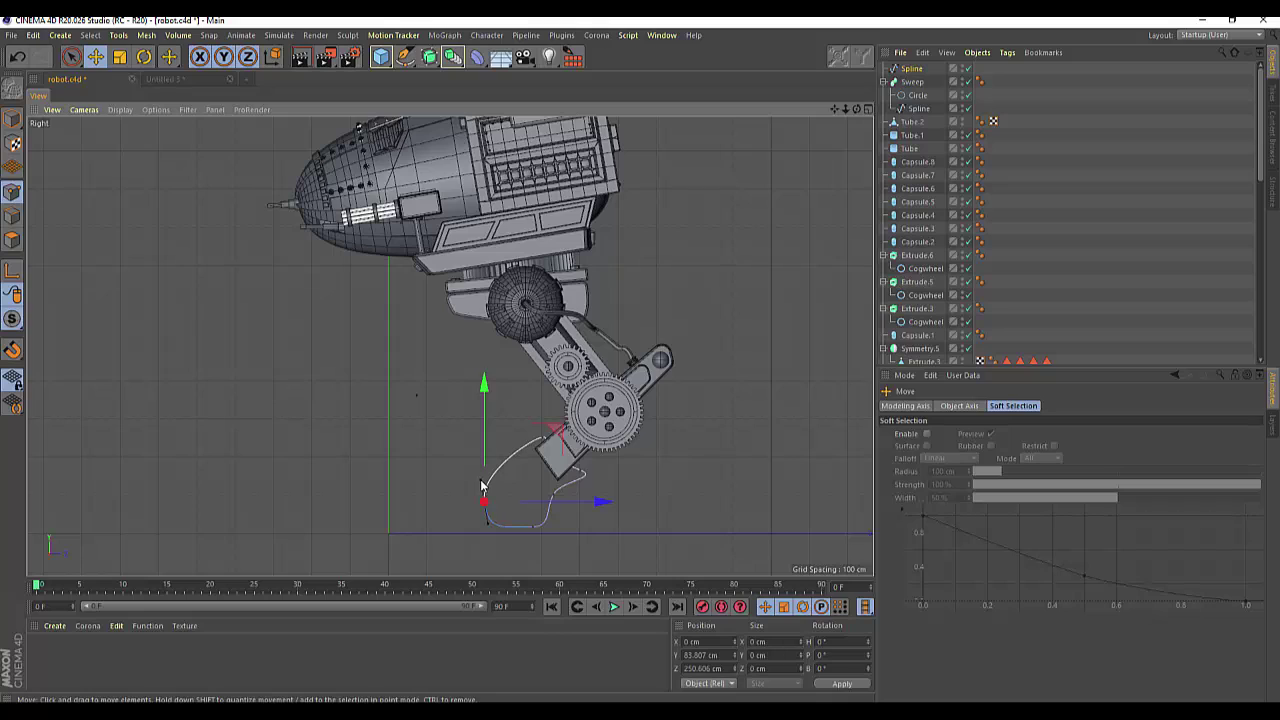
pyautogui.click(655, 504)
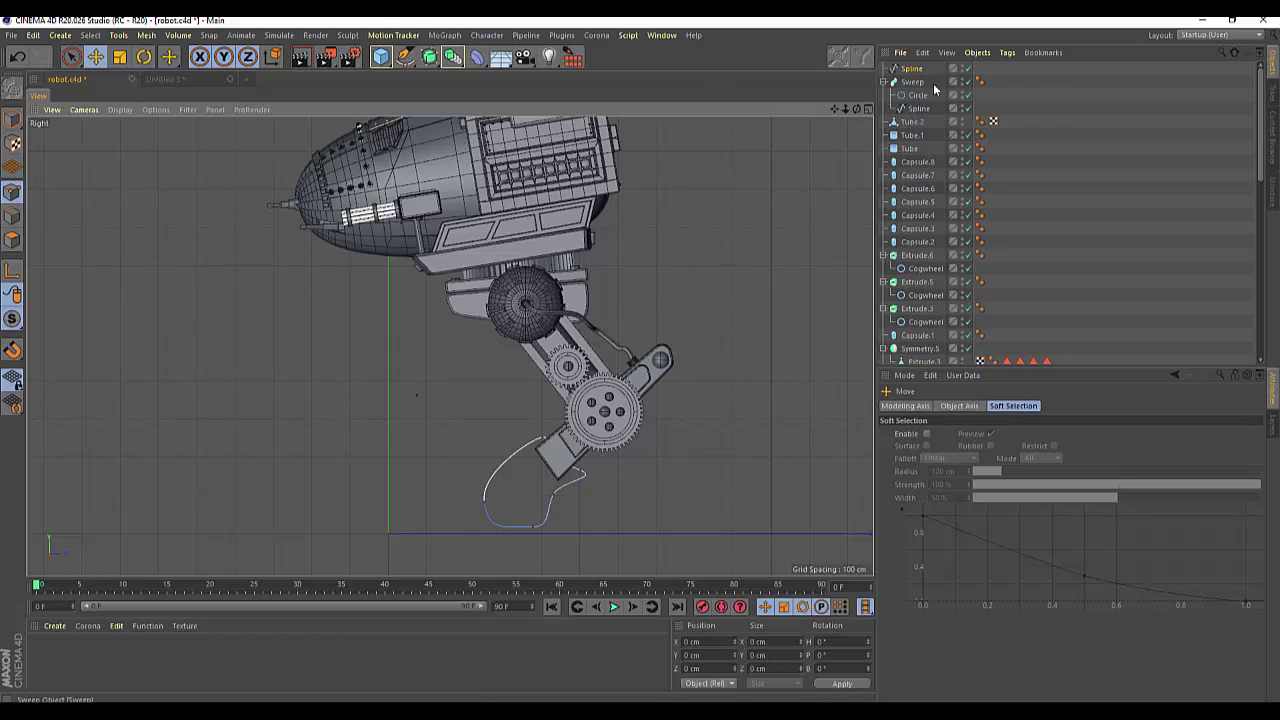
# Place the foot Spline inside a new Extrude with Movement X 90 cm, Z 0 cm
pyautogui.click(903, 70)
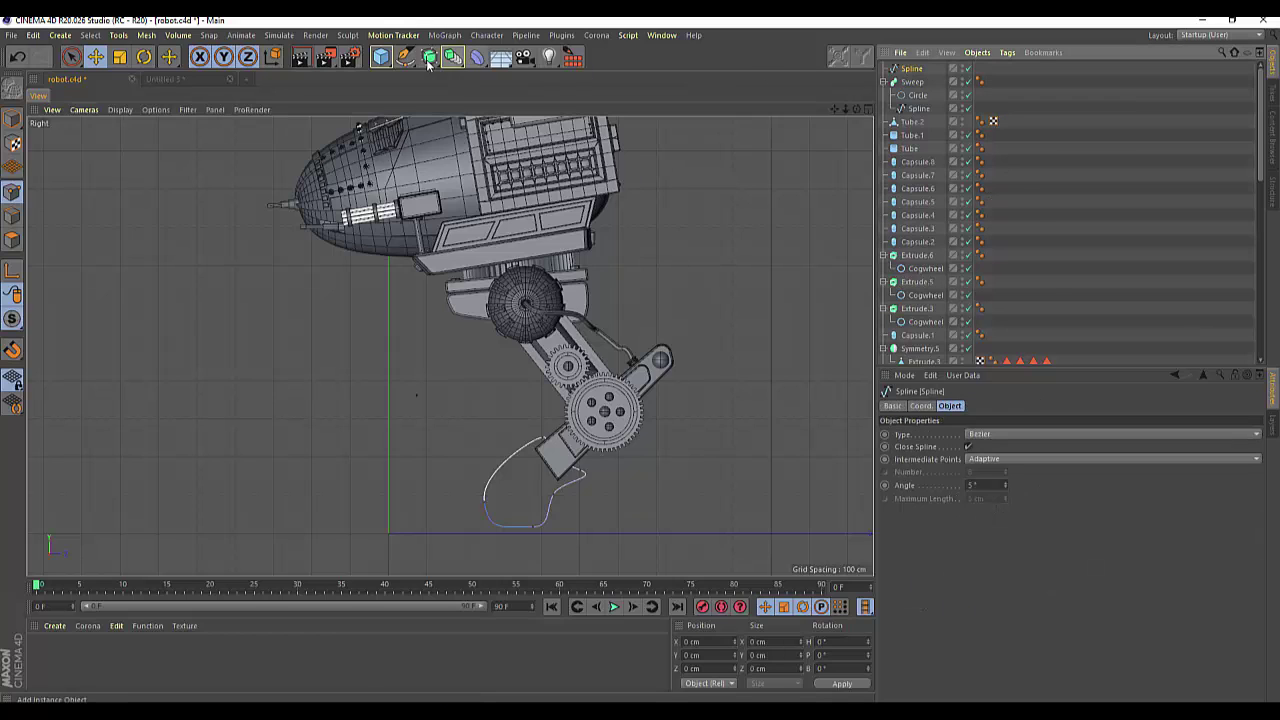
pyautogui.click(433, 60)
pyautogui.click(578, 78)
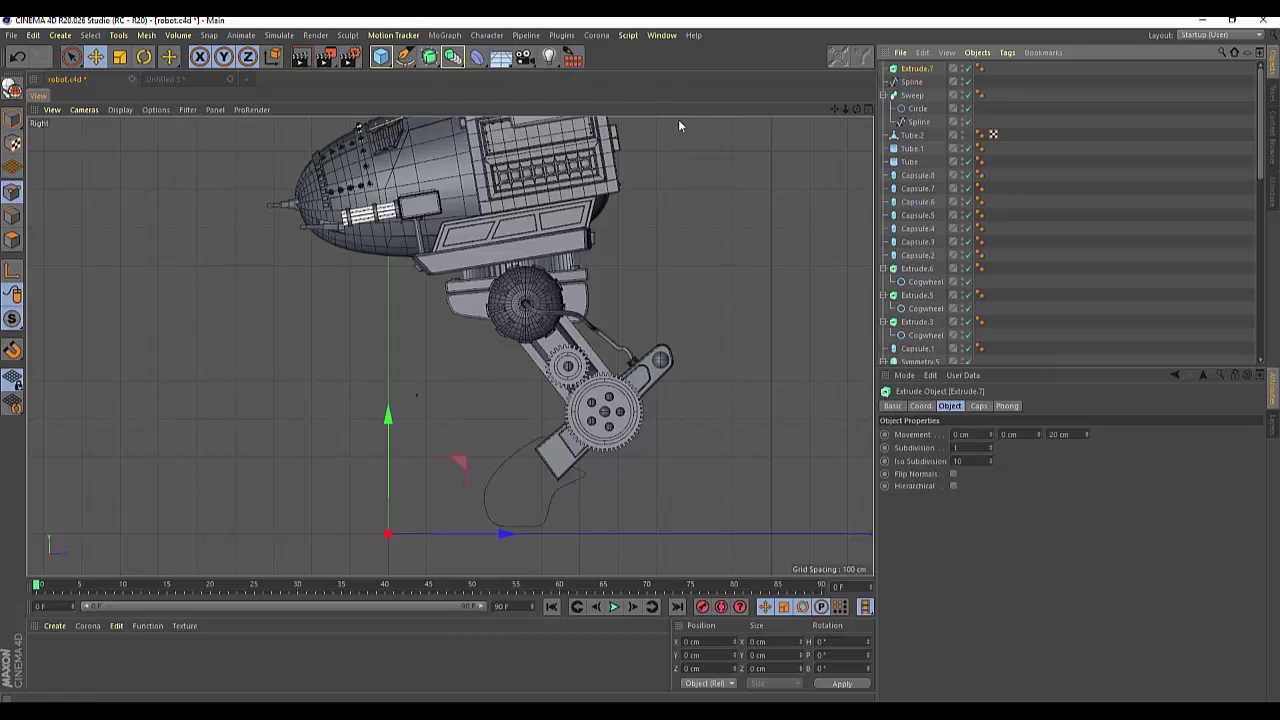
pyautogui.moveTo(923, 84); pyautogui.dragTo(918, 71)
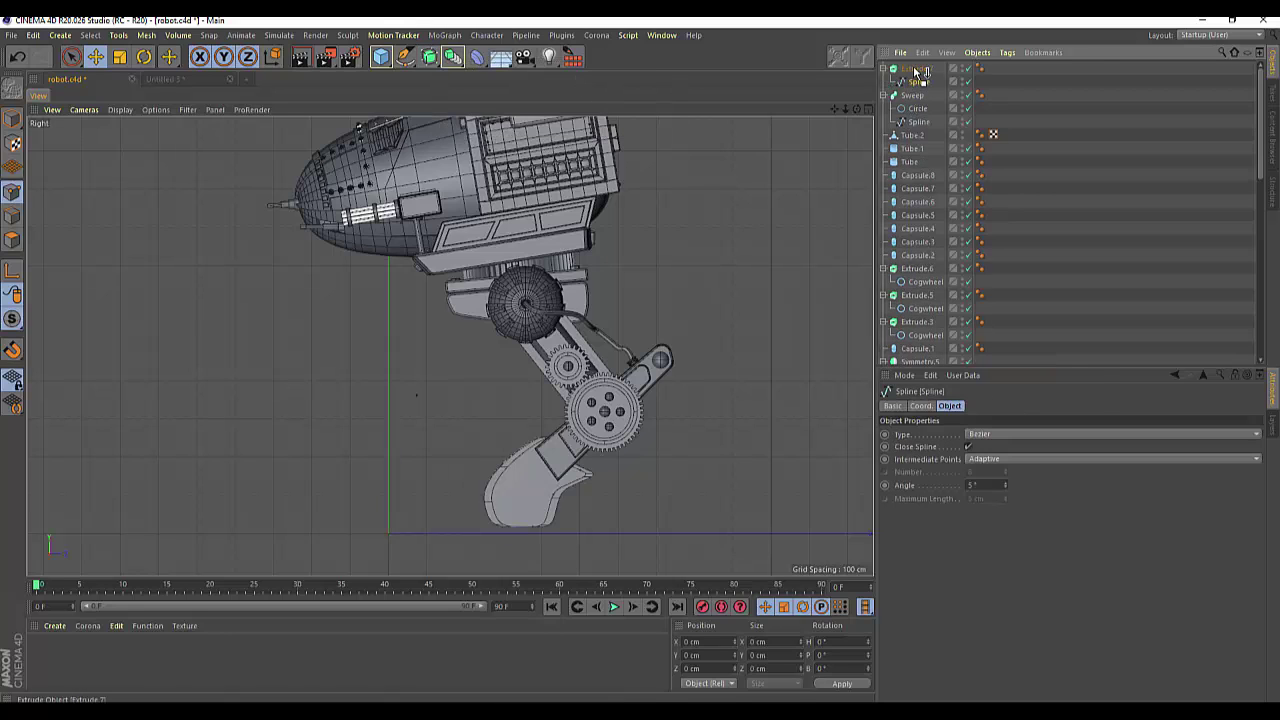
pyautogui.click(918, 71)
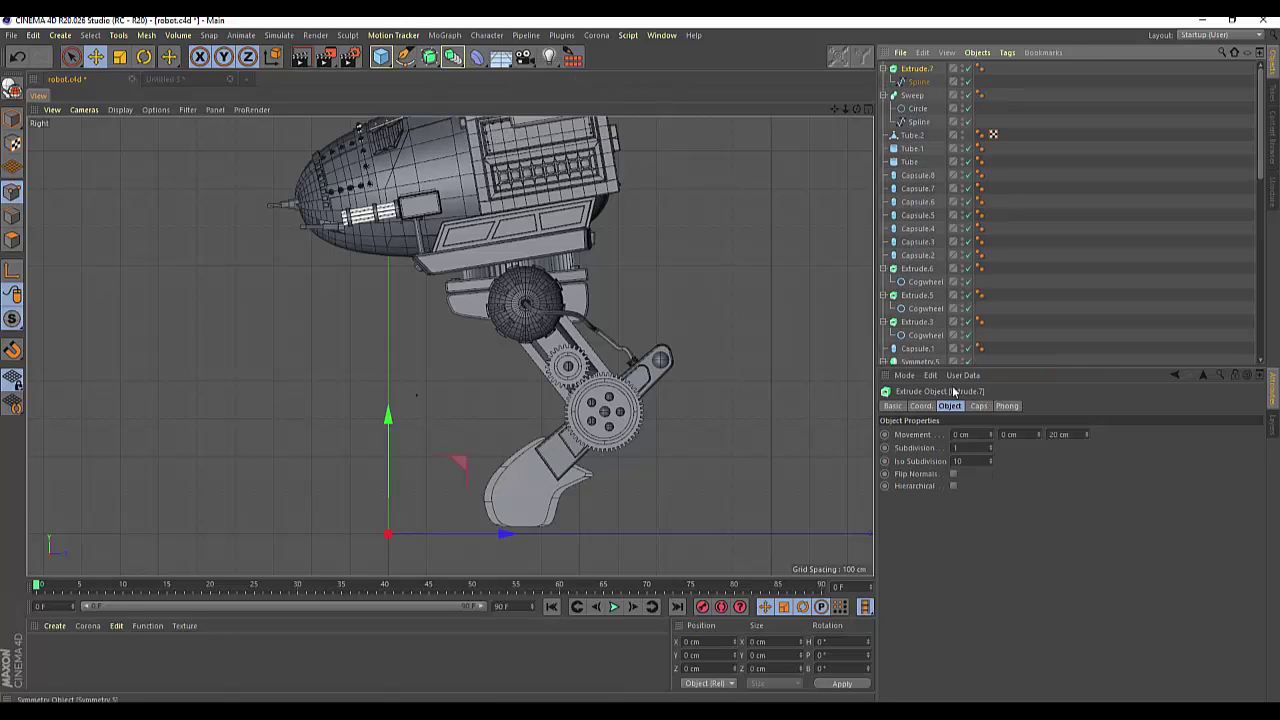
pyautogui.click(957, 435)
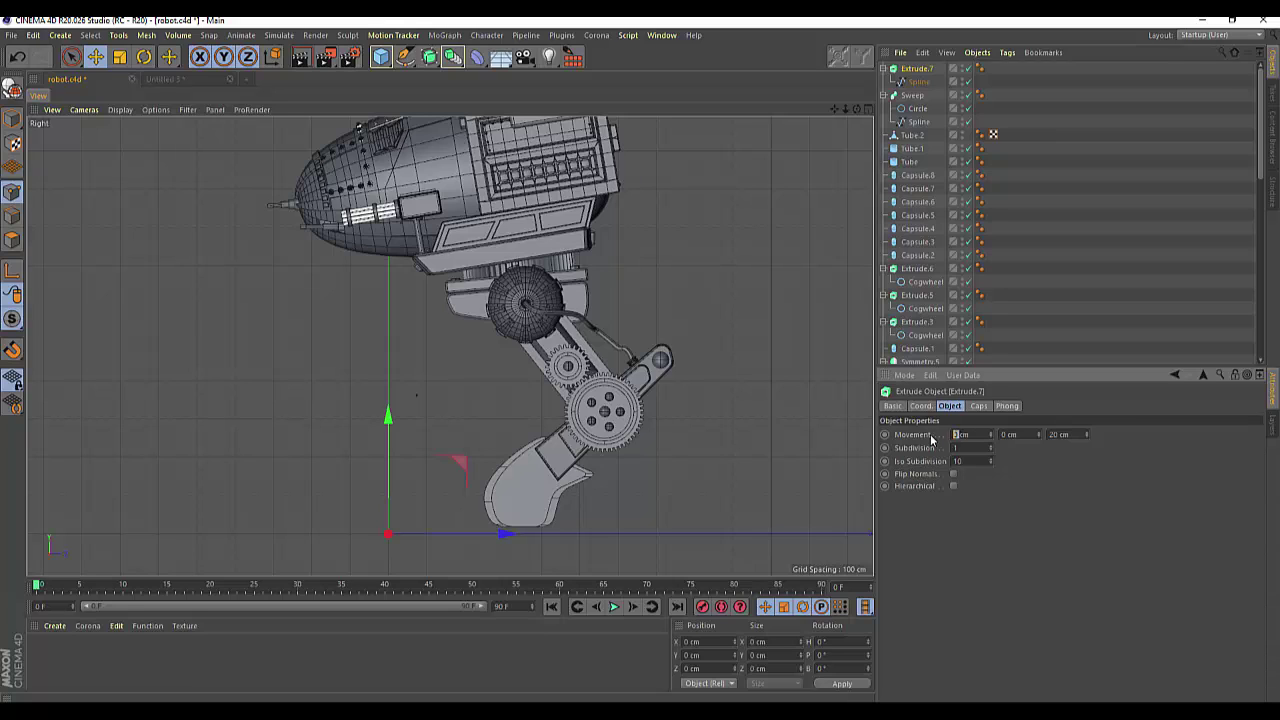
pyautogui.write('90')
pyautogui.press('Return')
pyautogui.press('Return')
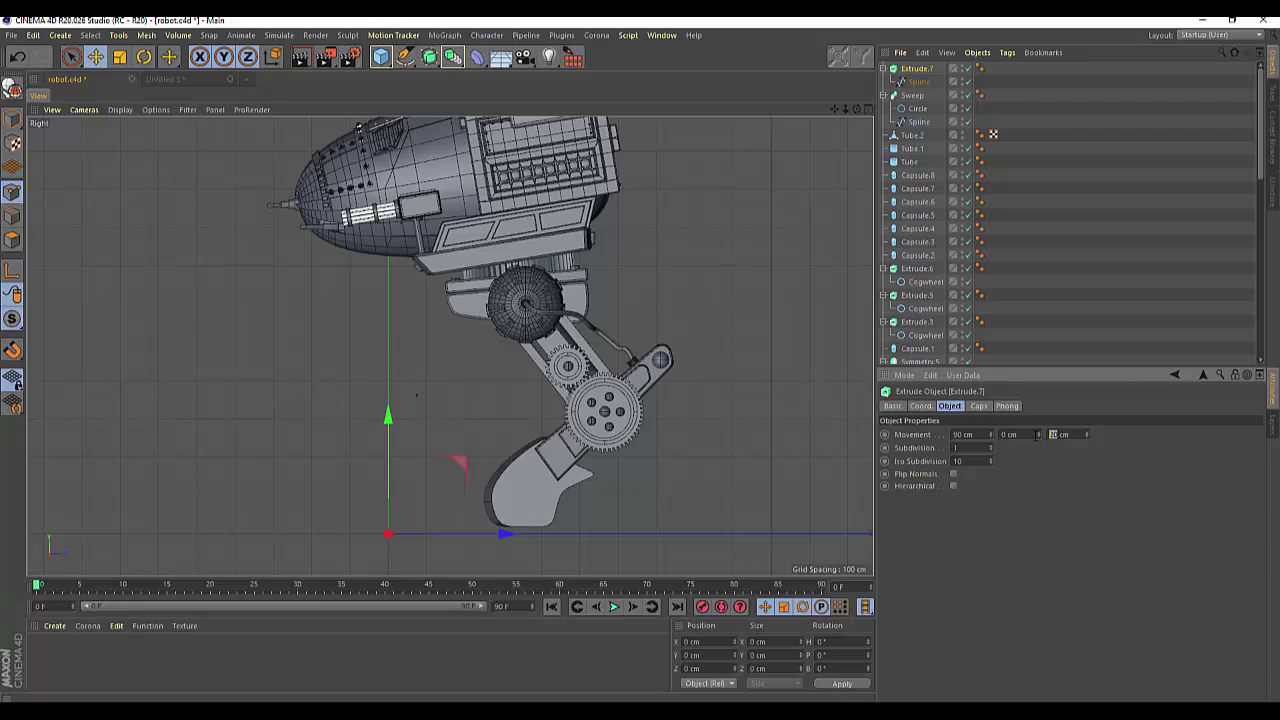
pyautogui.click(867, 109)
pyautogui.click(445, 109)
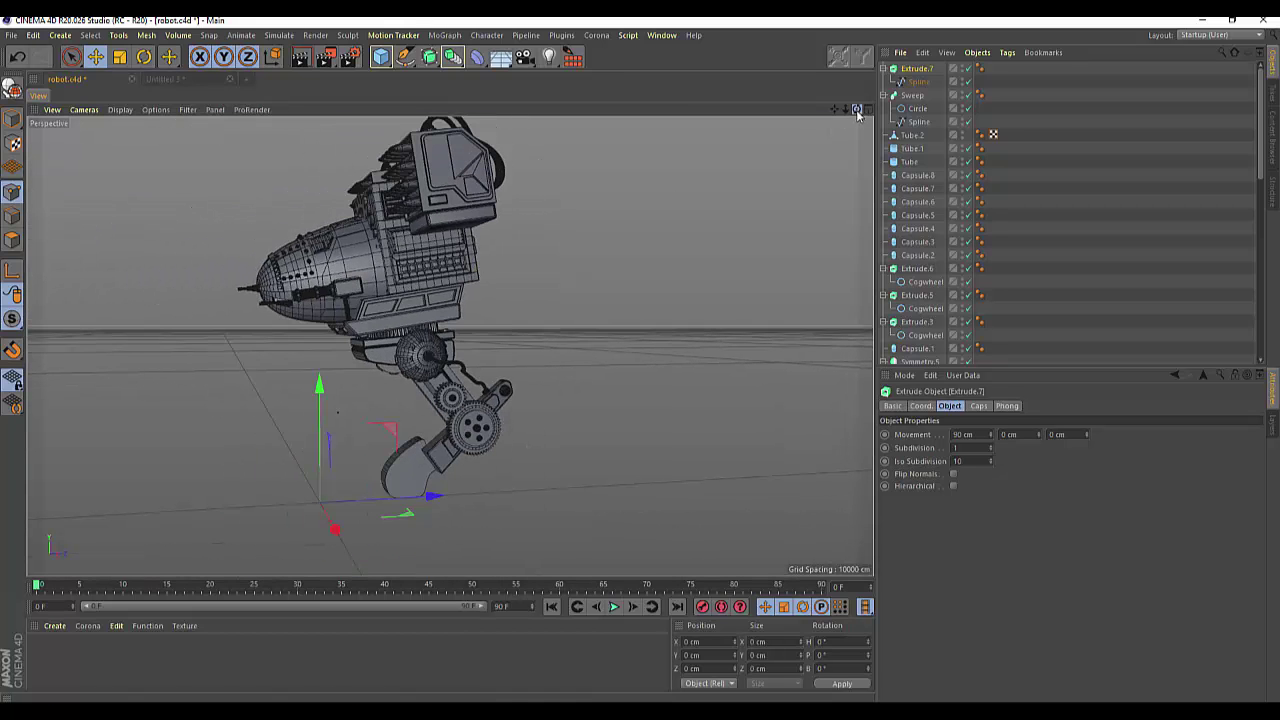
# Set the foot extrusion's Movement to 130 cm and shift it sideways beneath the robot
pyautogui.moveTo(856, 109); pyautogui.dragTo(504, 453)
pyautogui.moveTo(433, 535); pyautogui.dragTo(473, 544)
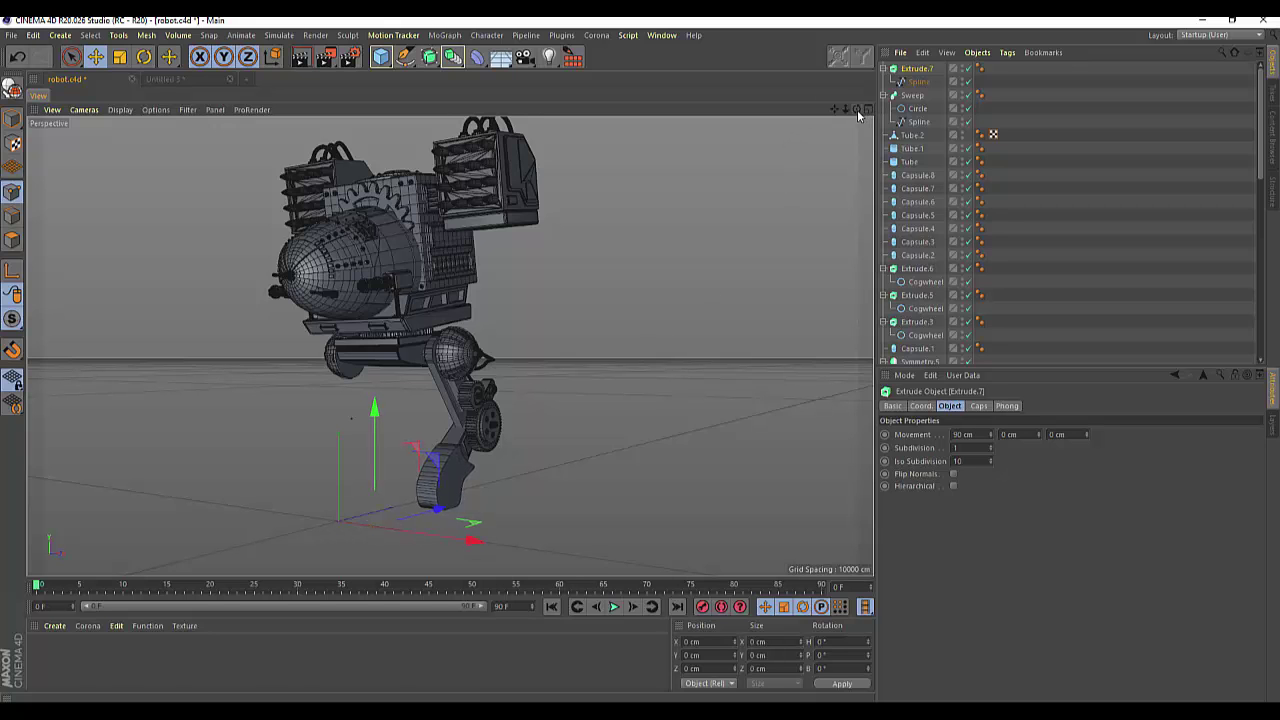
pyautogui.moveTo(857, 115); pyautogui.dragTo(812, 193)
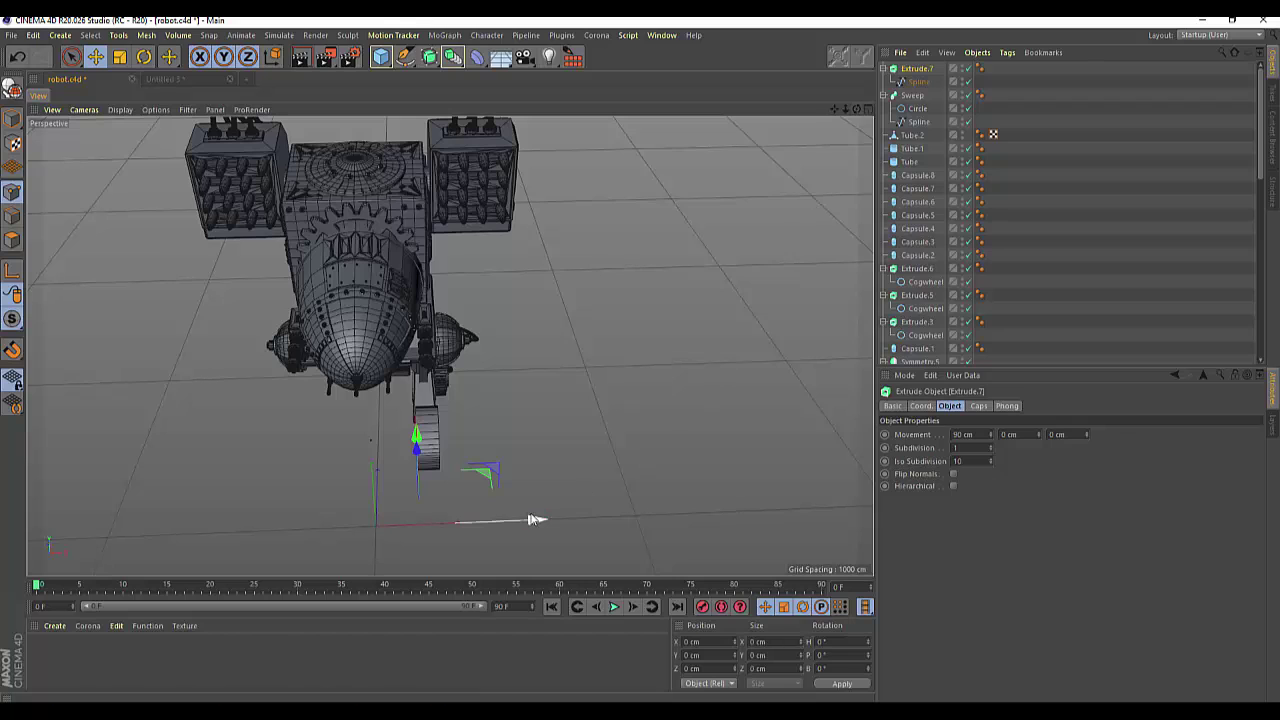
pyautogui.moveTo(530, 524); pyautogui.dragTo(526, 524)
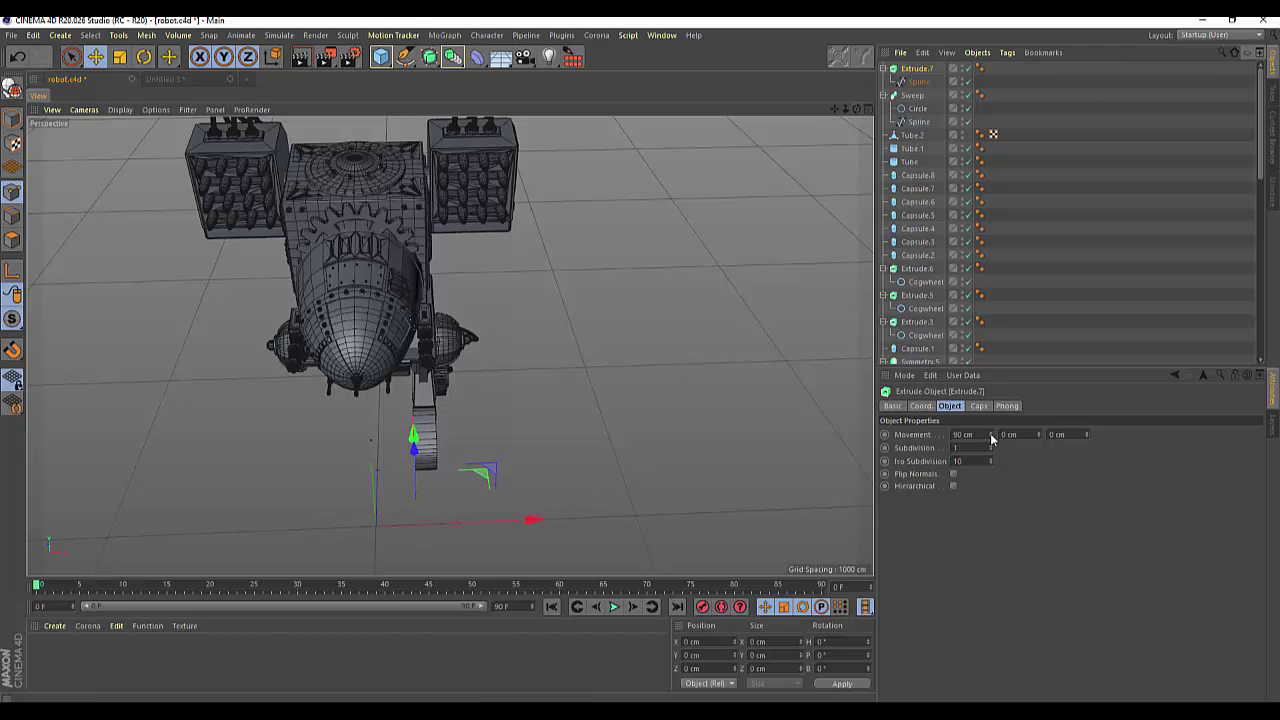
pyautogui.moveTo(990, 436); pyautogui.dragTo(992, 410)
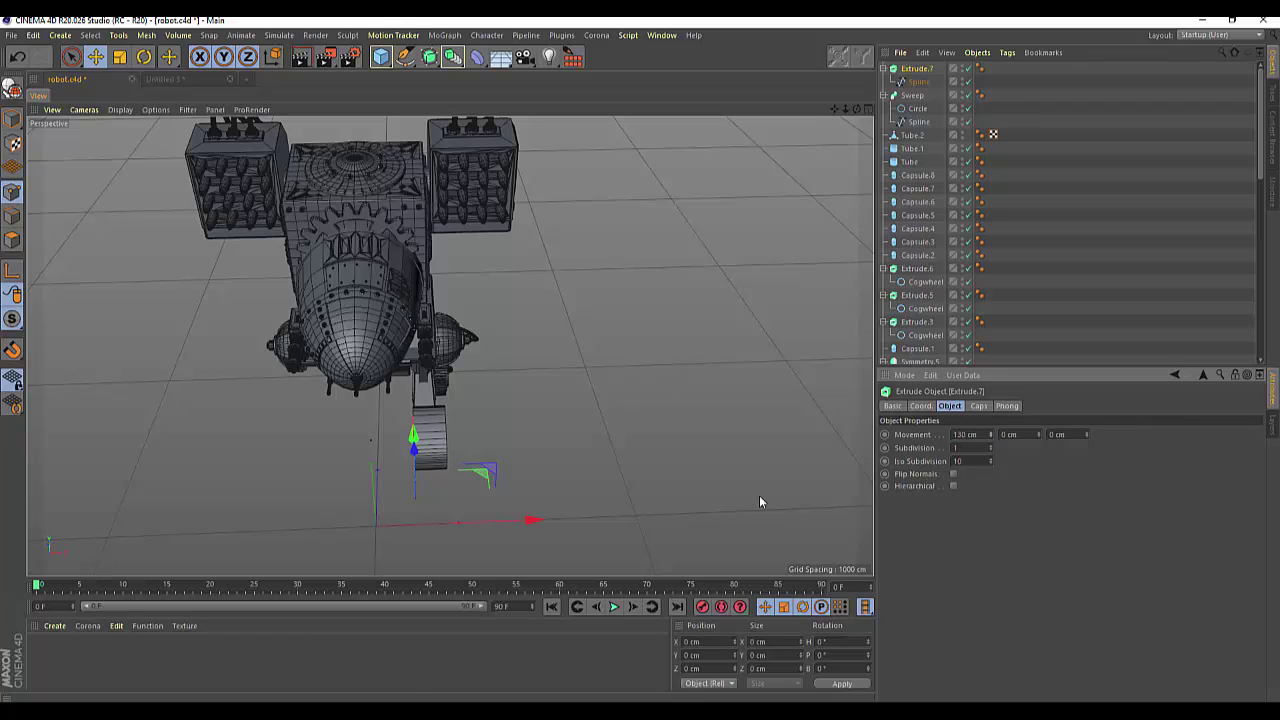
pyautogui.moveTo(531, 521); pyautogui.dragTo(529, 523)
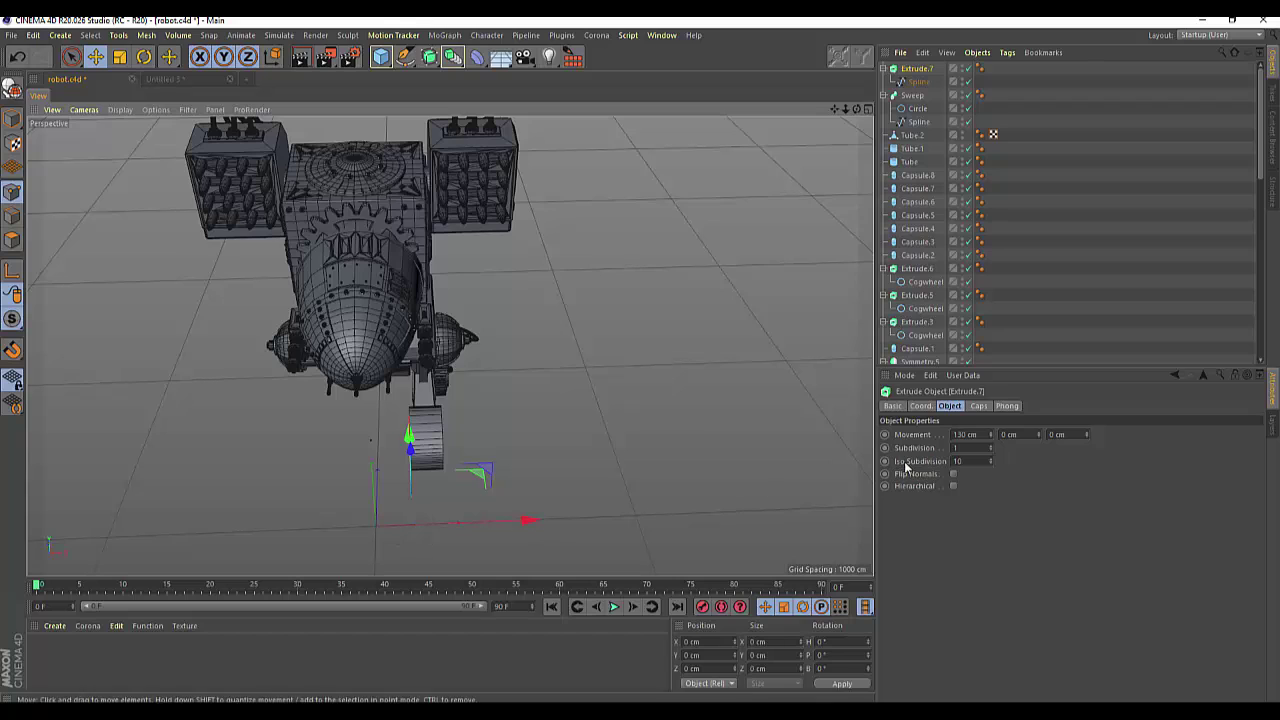
pyautogui.click(954, 412)
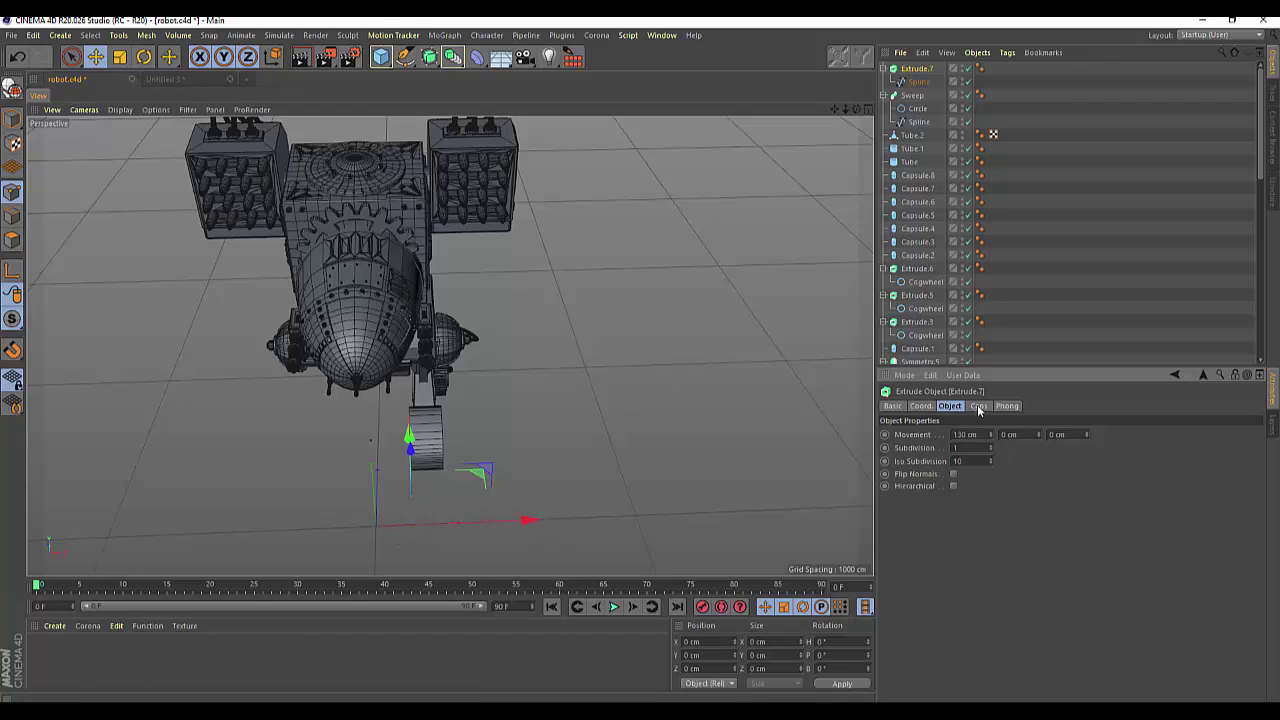
# Give the extrusion Fillet Caps at start and end with 7 steps and 41 cm radius
pyautogui.click(979, 407)
pyautogui.click(1003, 435)
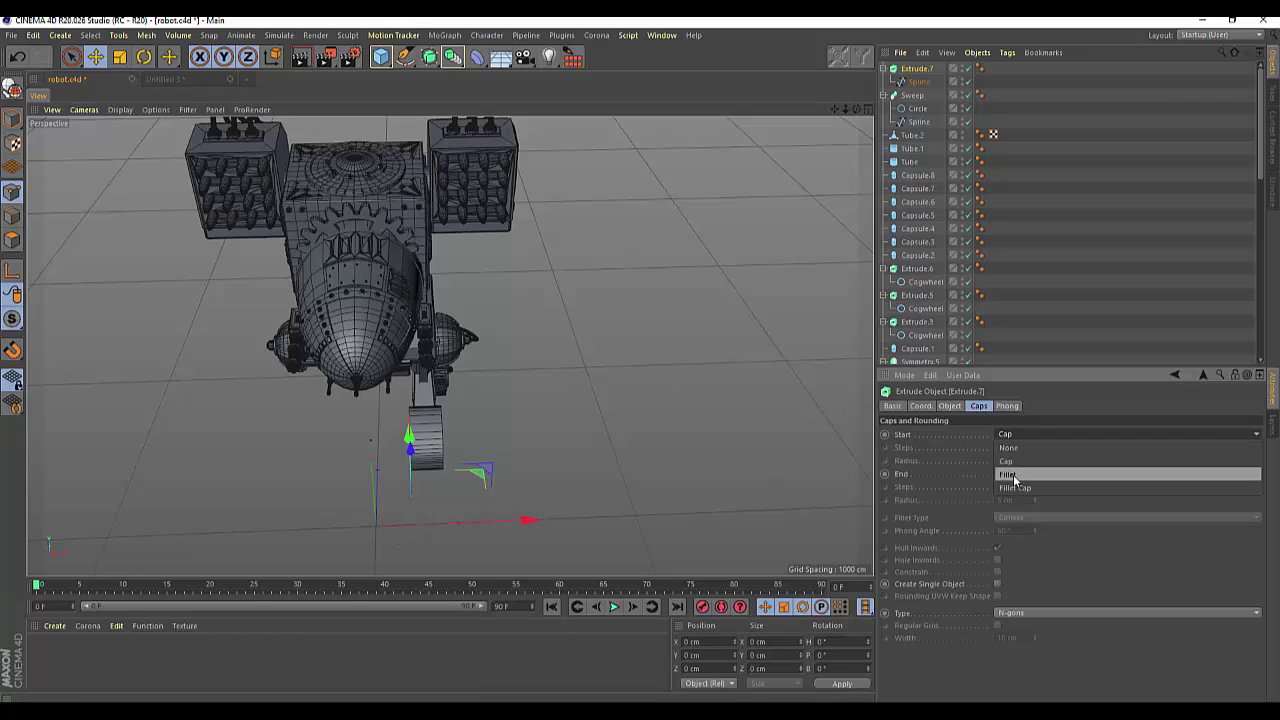
pyautogui.click(1009, 490)
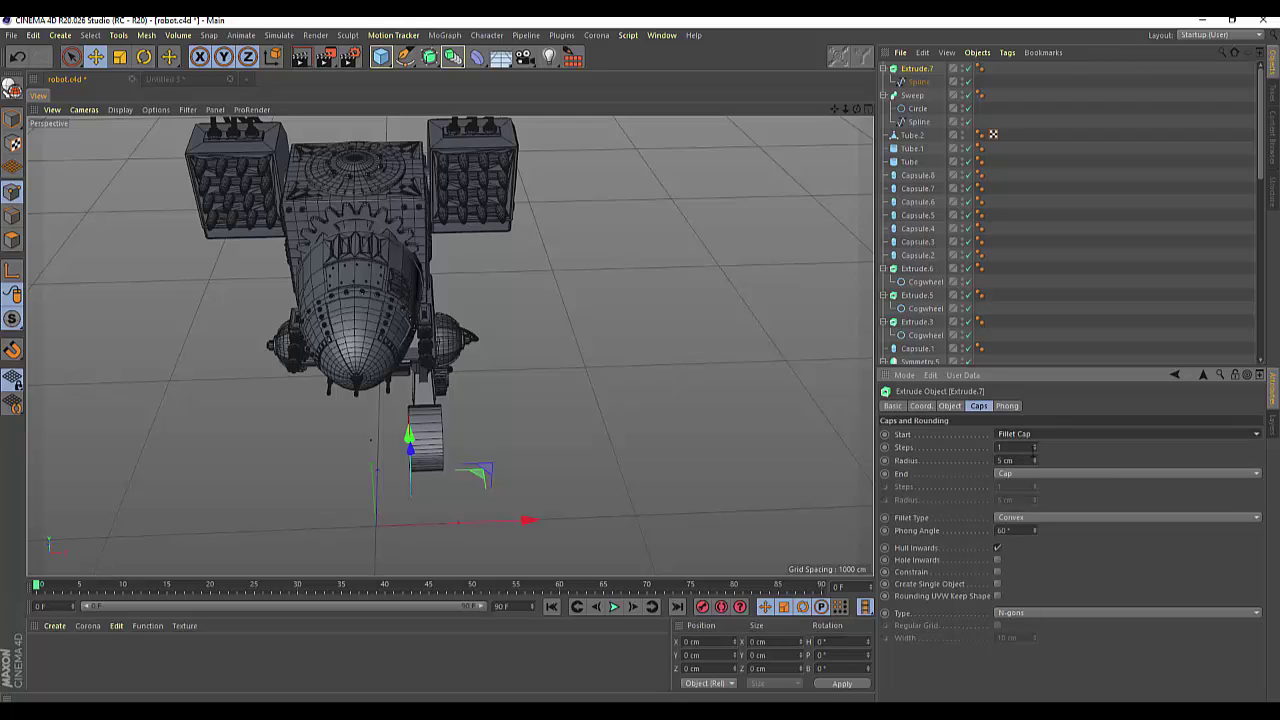
pyautogui.click(1035, 447)
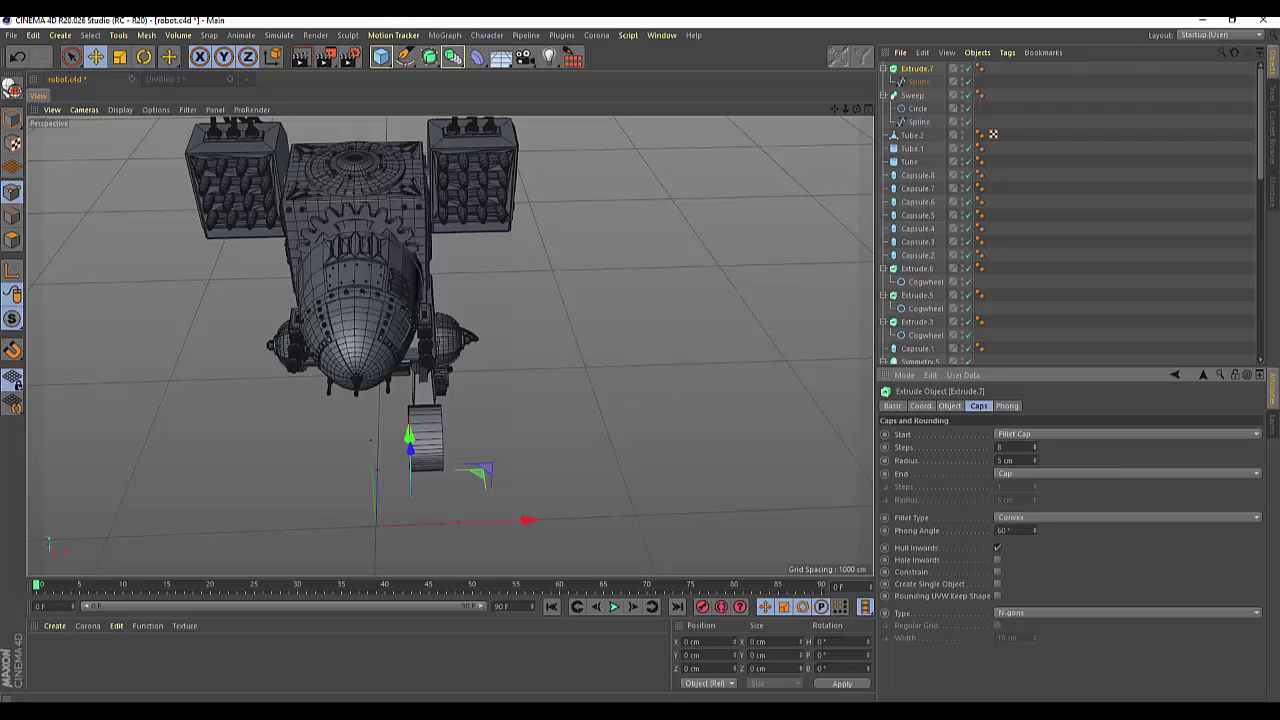
pyautogui.moveTo(1035, 462); pyautogui.dragTo(1035, 445)
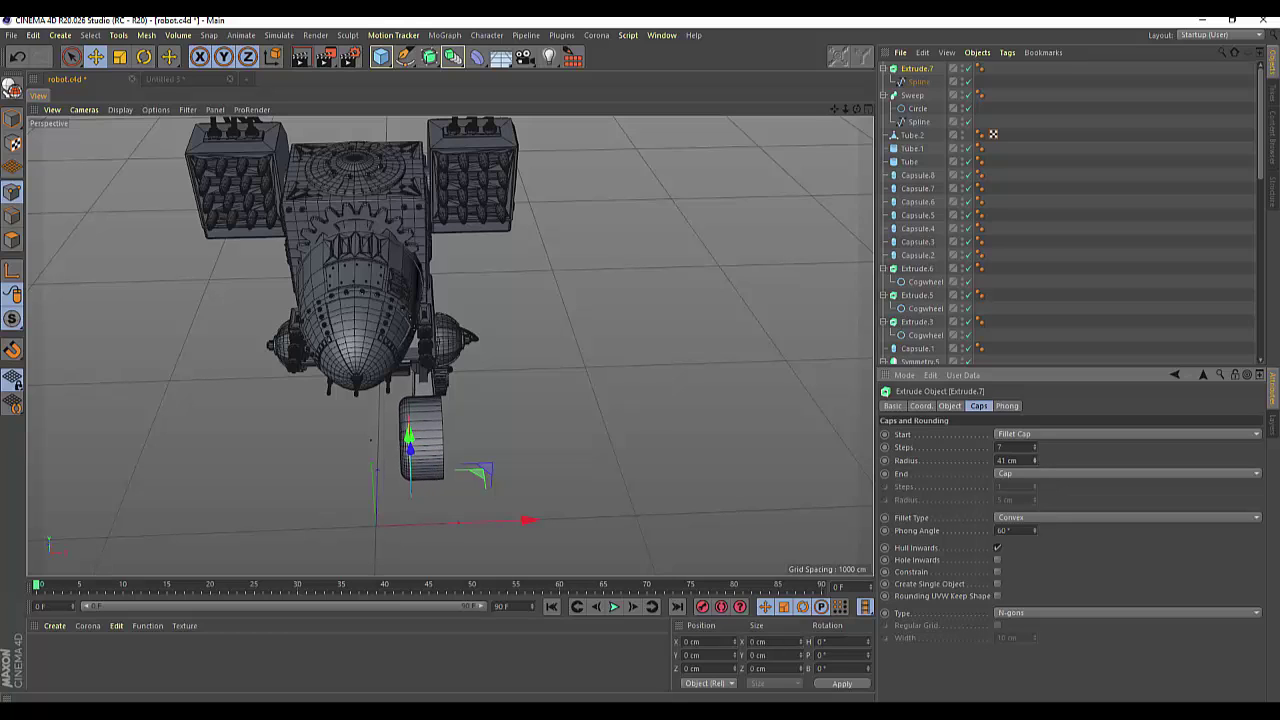
pyautogui.click(1012, 476)
pyautogui.click(1014, 527)
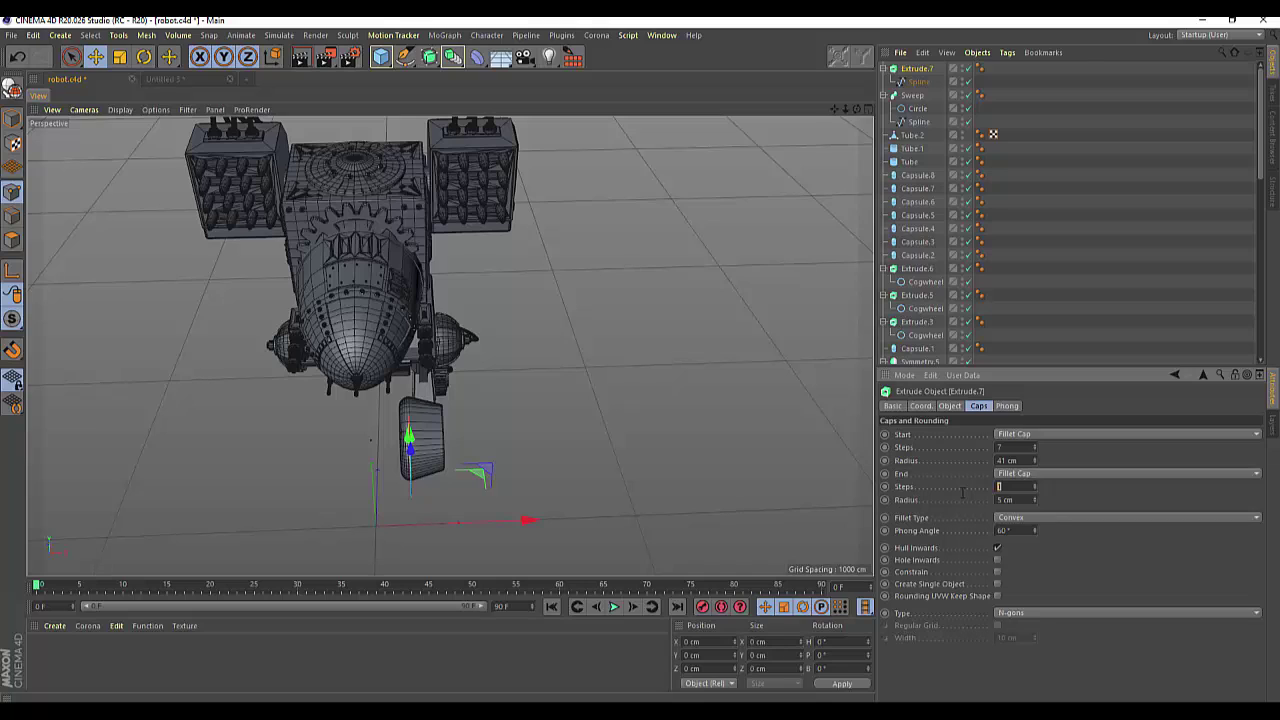
pyautogui.write('7')
pyautogui.press('Tab')
pyautogui.write('41')
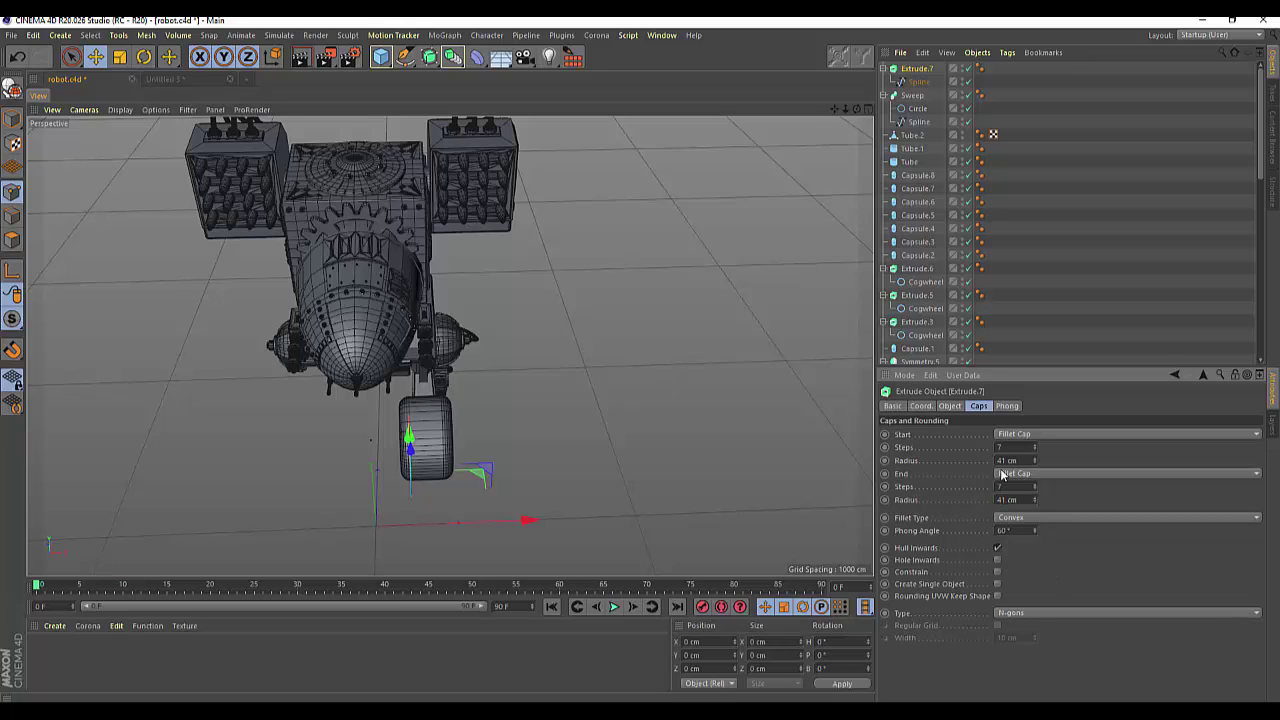
# Reduce the extrusion Movement to 63 cm and slide the foot along X under the leg
pyautogui.click(949, 406)
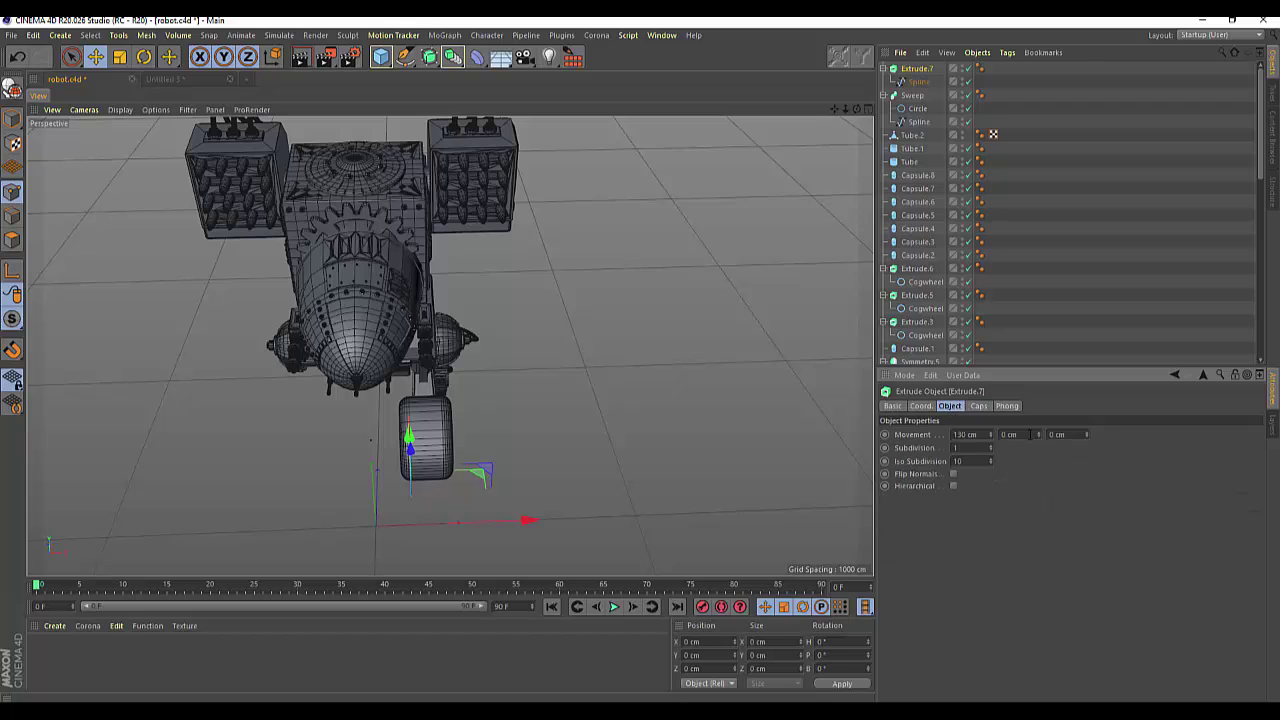
pyautogui.moveTo(991, 440); pyautogui.dragTo(830, 443)
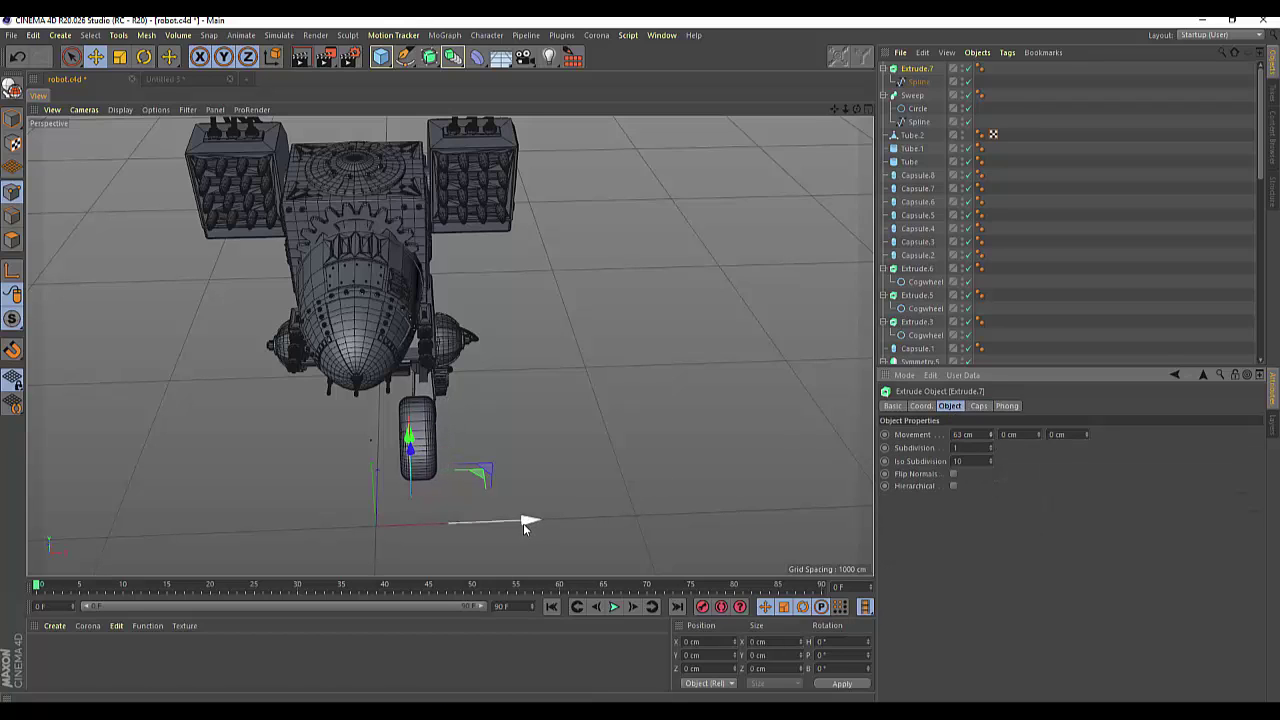
pyautogui.moveTo(523, 523); pyautogui.dragTo(537, 523)
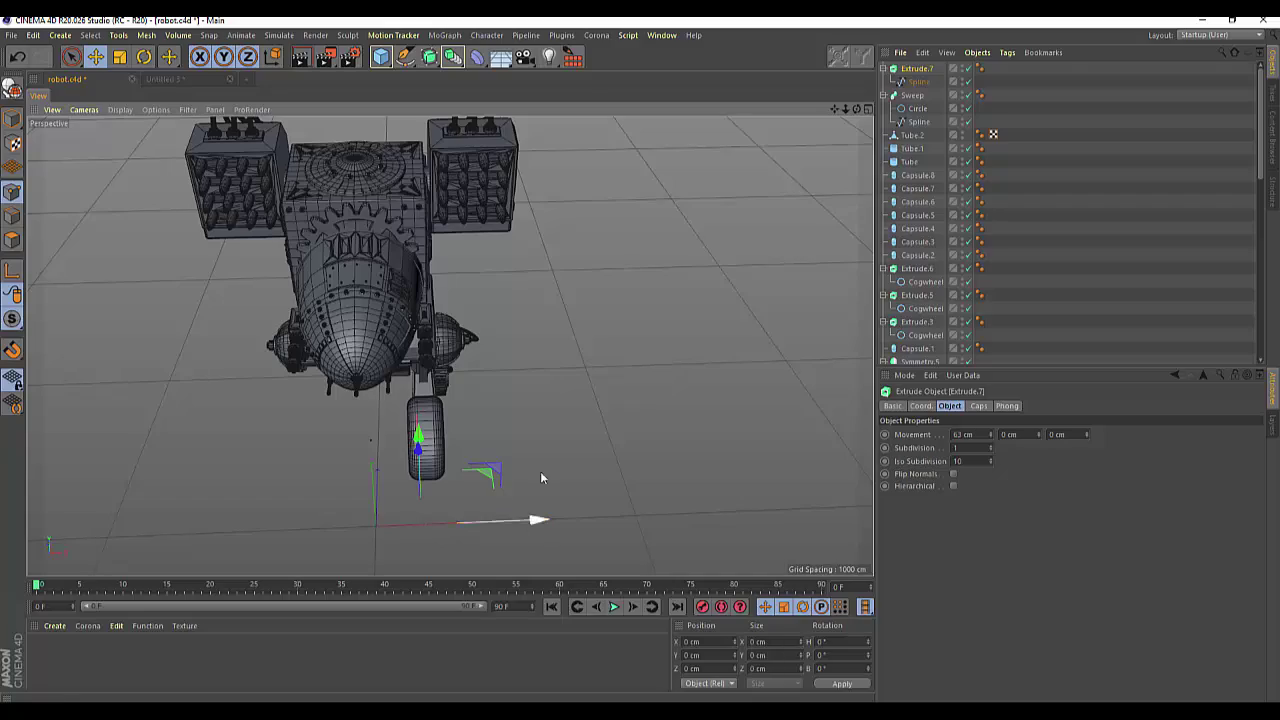
pyautogui.moveTo(856, 108); pyautogui.dragTo(450, 346)
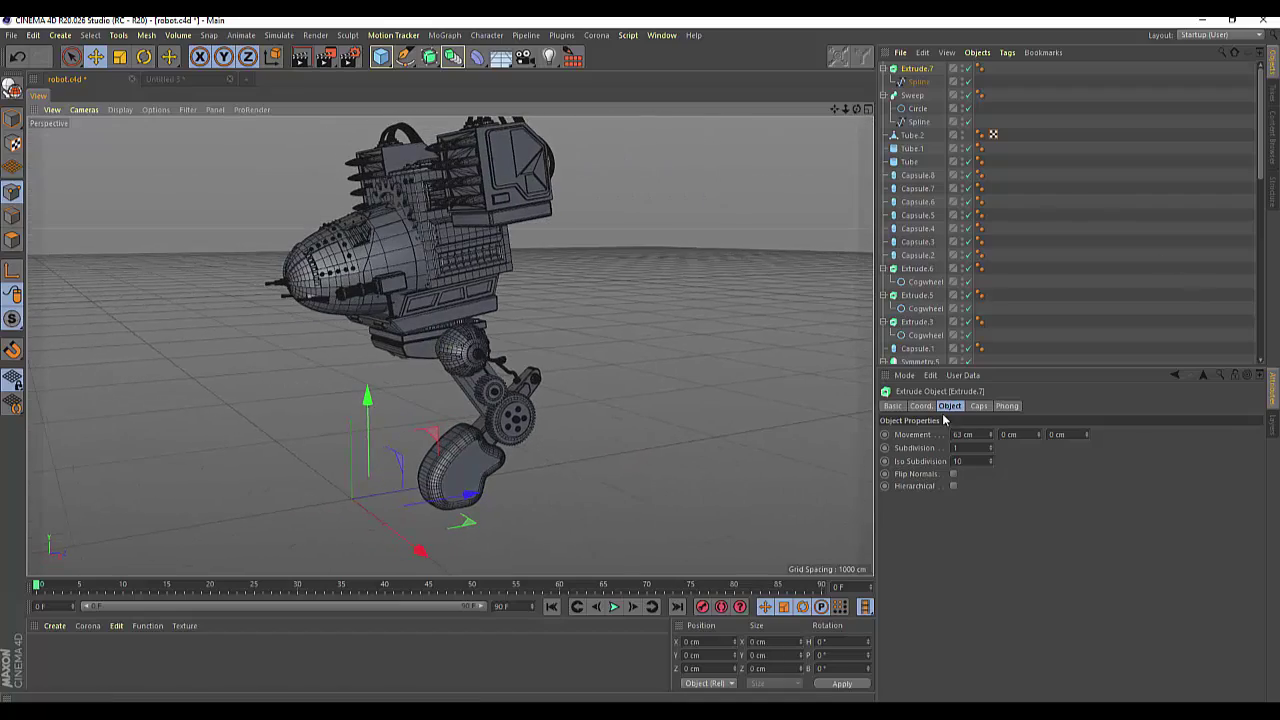
# Lower both Start and End fillet cap radii to 20 cm
pyautogui.click(976, 408)
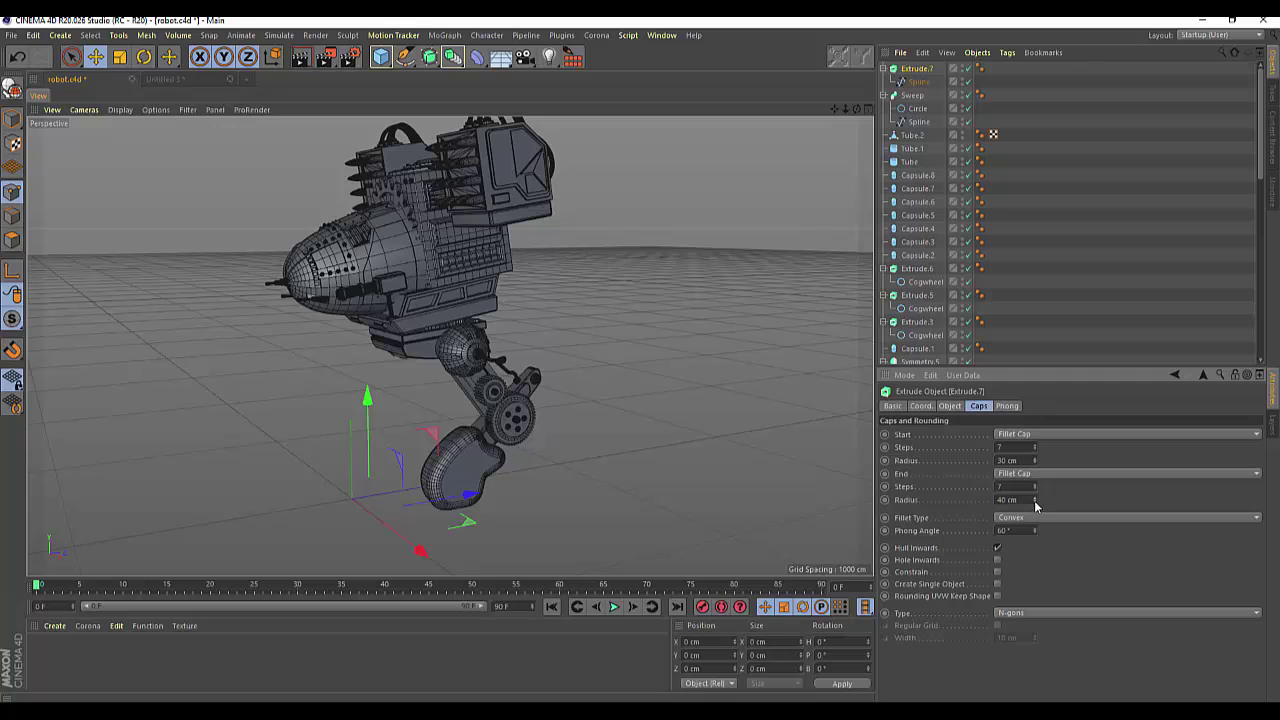
pyautogui.moveTo(1035, 503); pyautogui.dragTo(1035, 517)
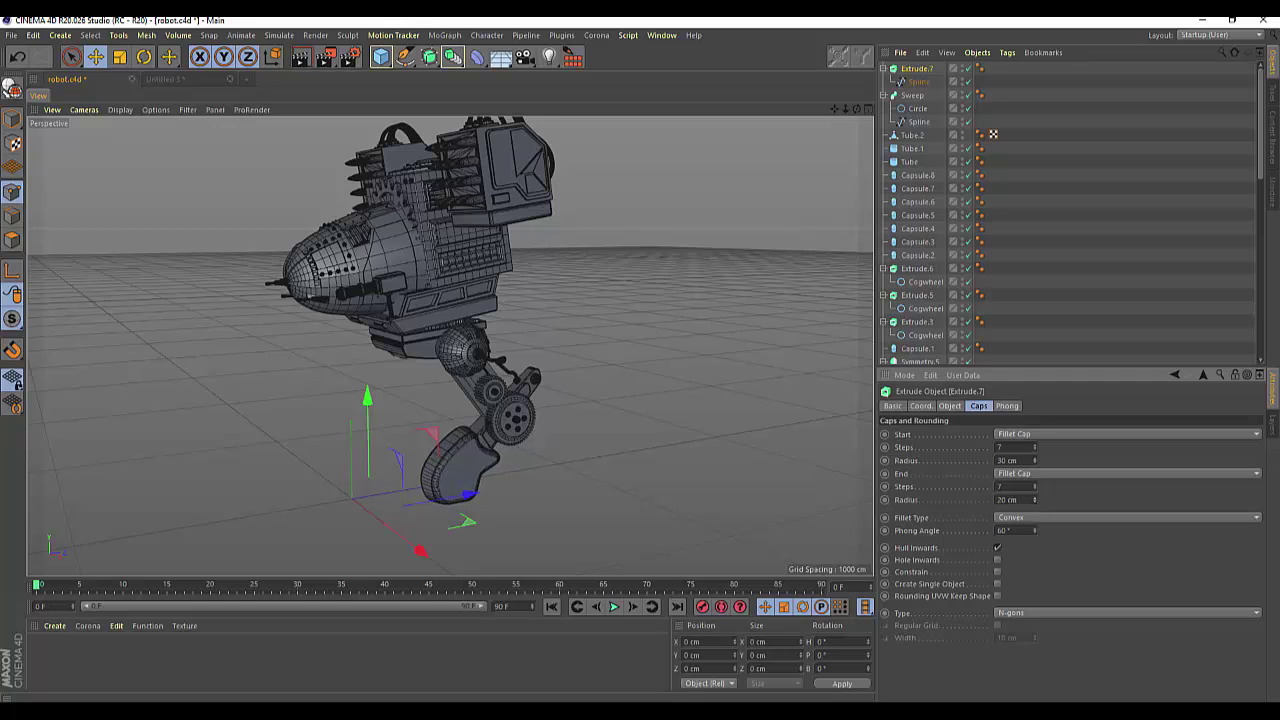
pyautogui.moveTo(856, 108); pyautogui.dragTo(450, 346)
pyautogui.scroll(2, 450, 346)
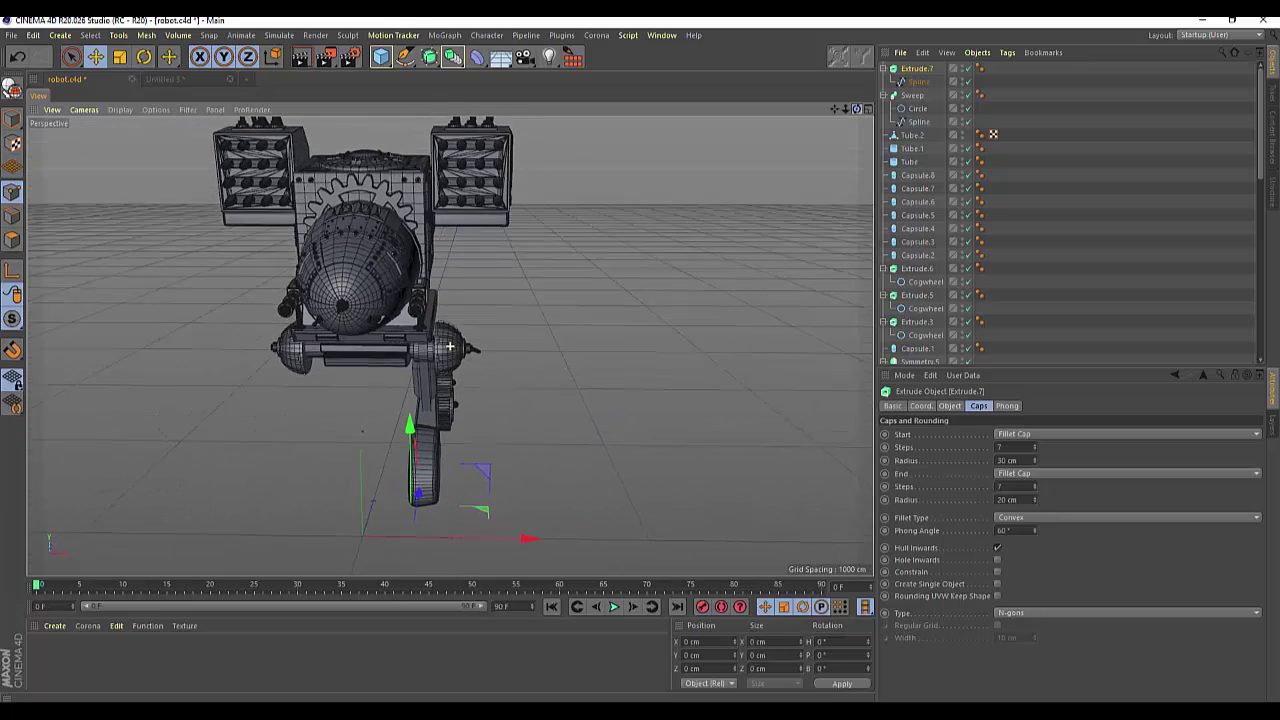
pyautogui.scroll(2, 538, 200)
pyautogui.scroll(2, 523, 356)
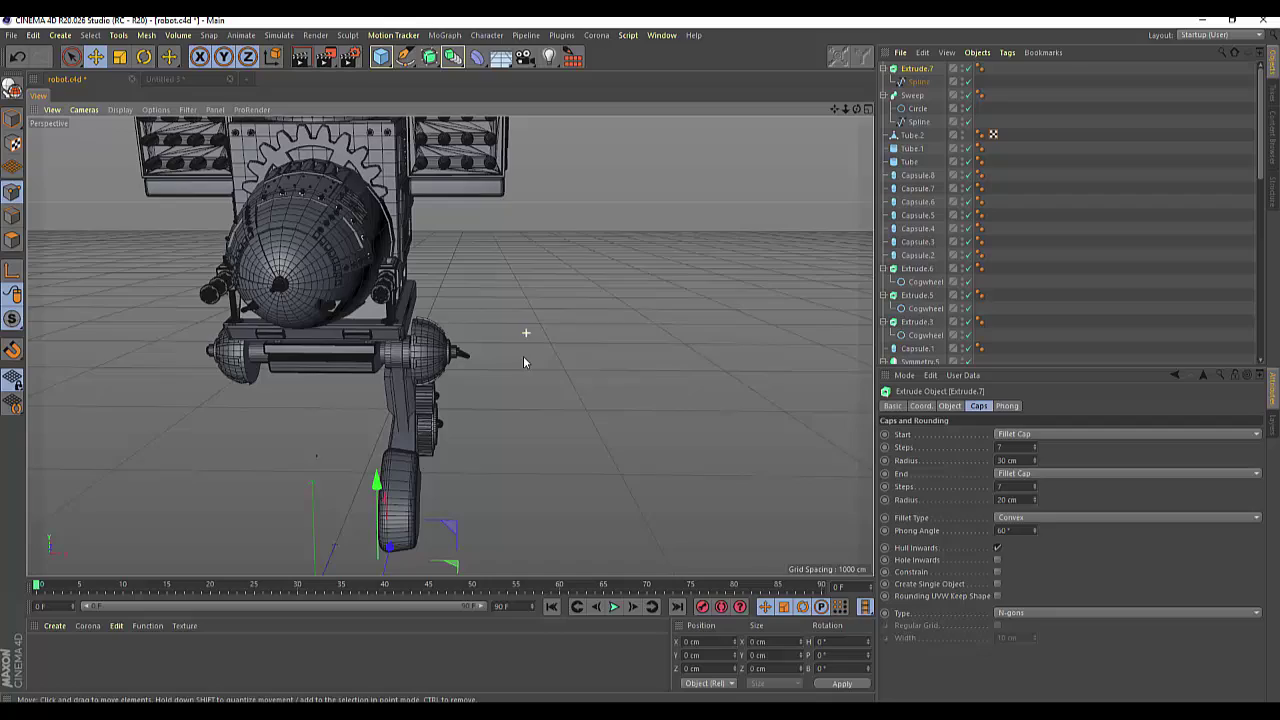
pyautogui.scroll(2, 523, 356)
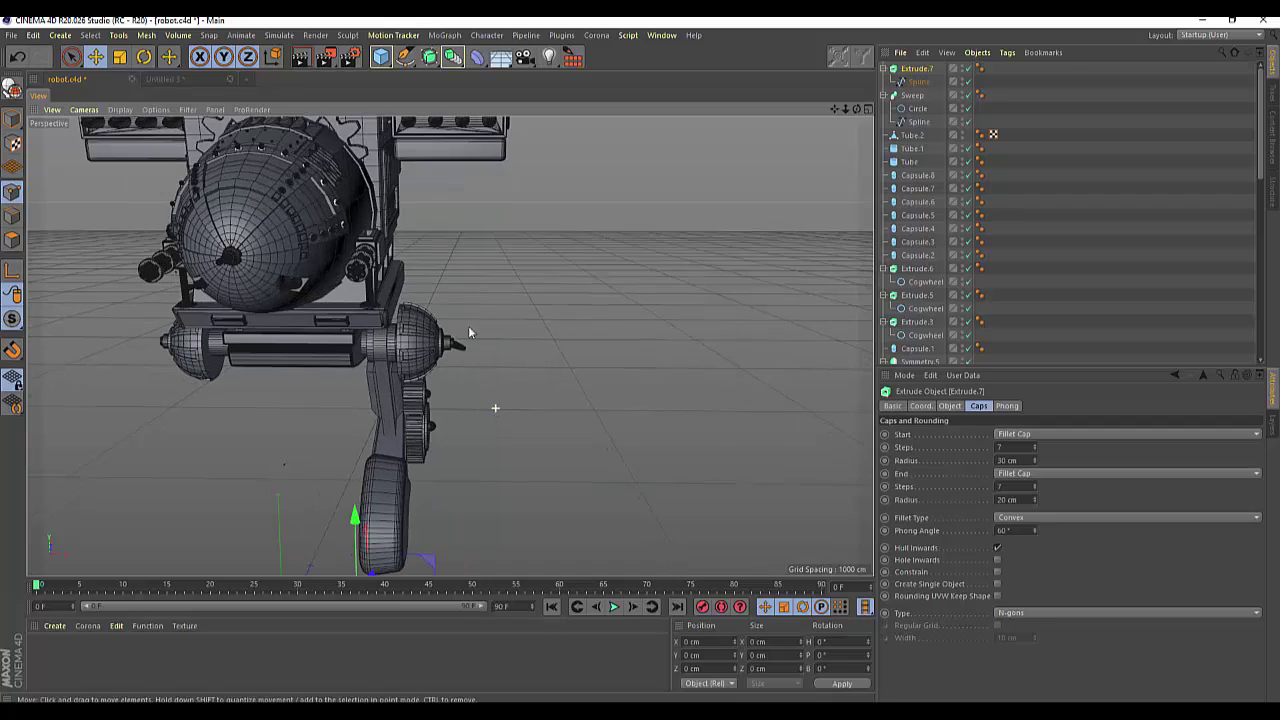
pyautogui.keyDown('alt'); pyautogui.moveTo(450, 346); pyautogui.dragTo(450, 346); pyautogui.keyUp('alt')
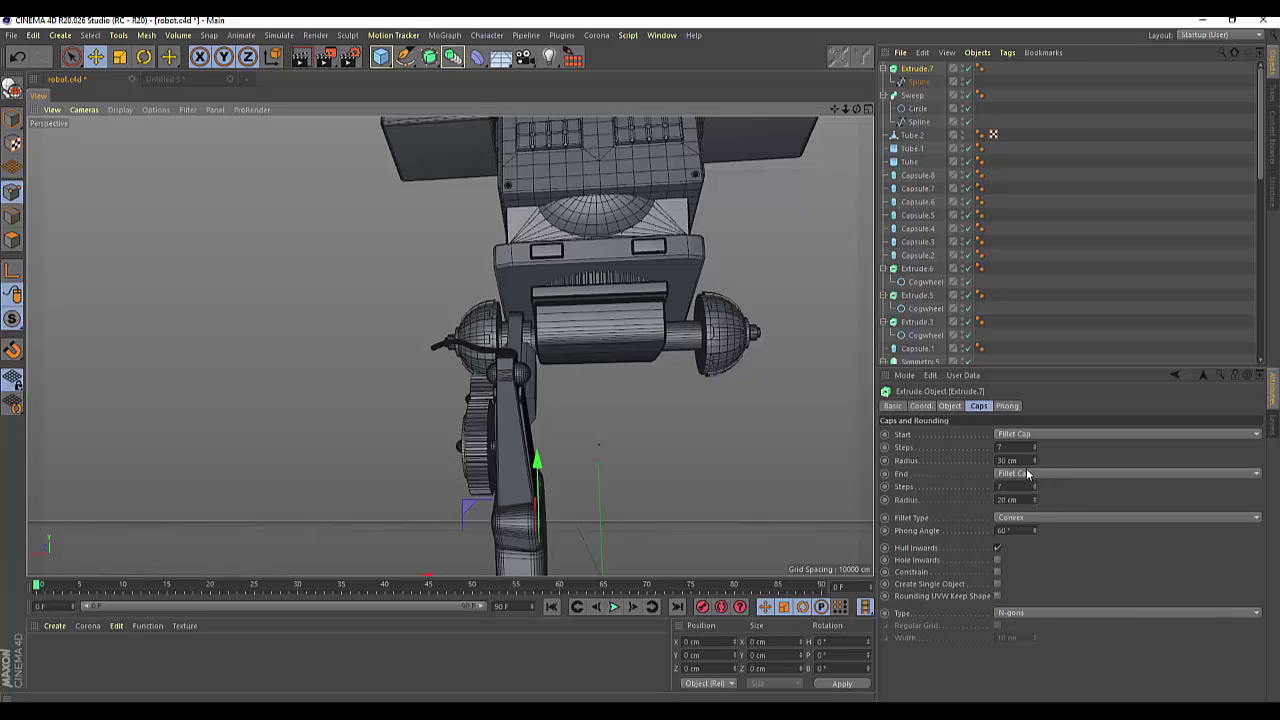
pyautogui.moveTo(1035, 463)
pyautogui.mouseDown()
pyautogui.moveTo(1035, 490)
pyautogui.moveTo(1035, 455)
pyautogui.mouseUp()
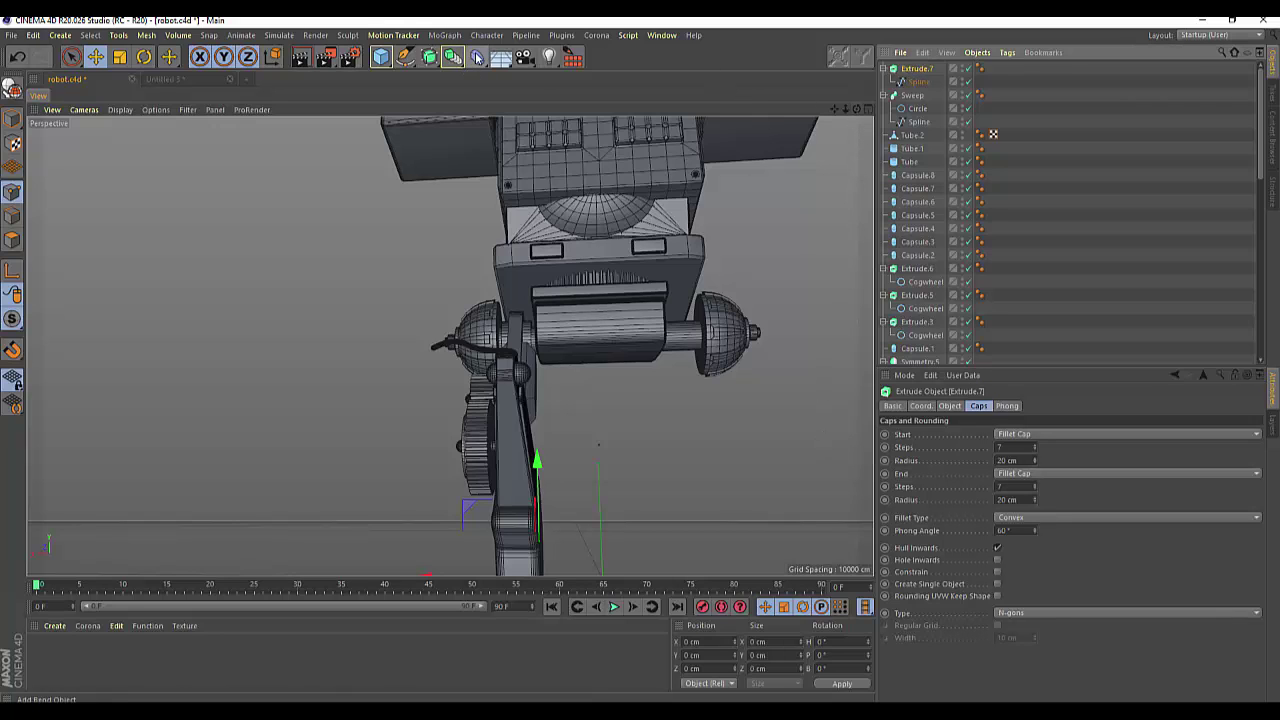
# Merge Extrude.7 and its Spline into polygon object Extrude.8 via Connect Objects + Delete
pyautogui.keyDown('ctrl'); pyautogui.click(922, 88); pyautogui.keyUp('ctrl')
pyautogui.rightClick(922, 88)
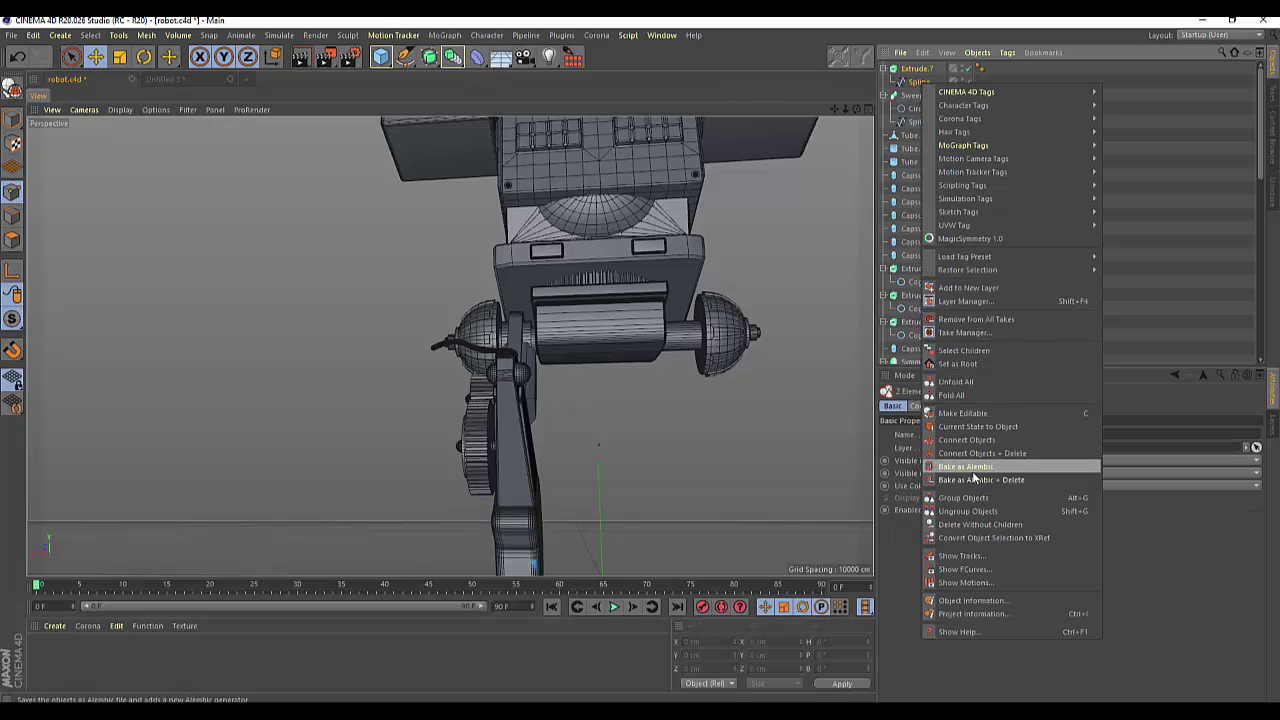
pyautogui.click(965, 454)
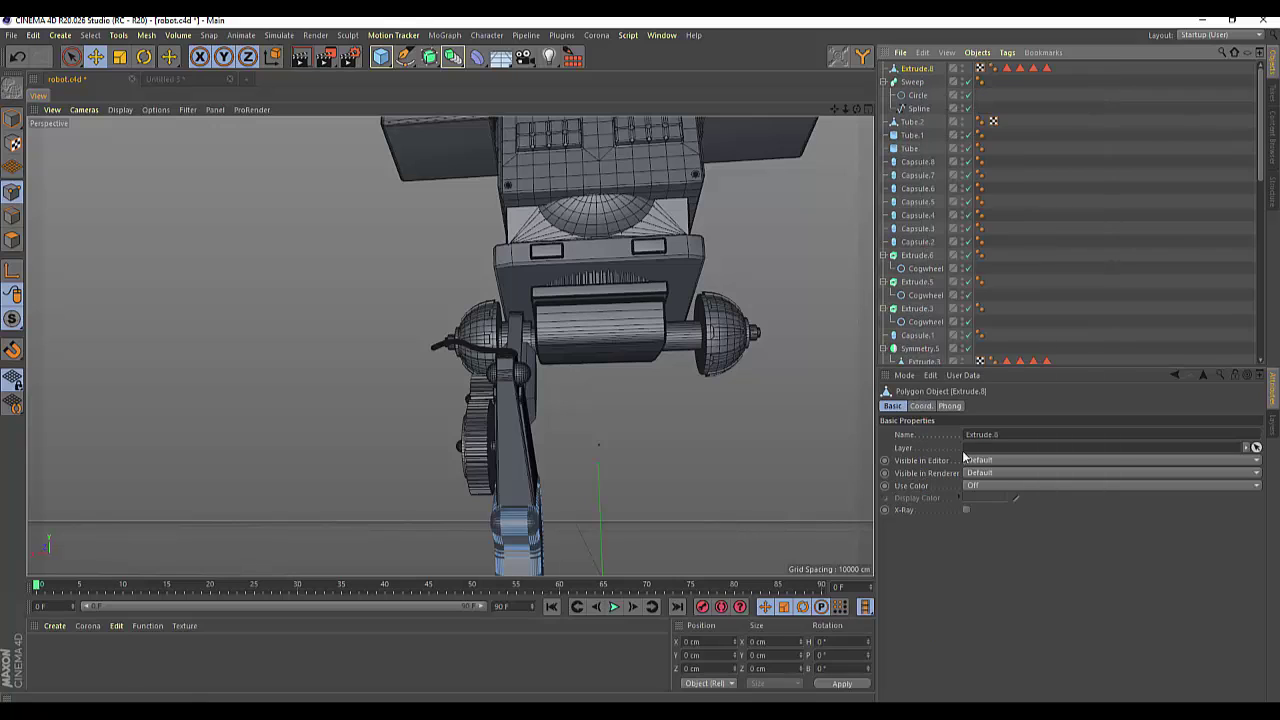
pyautogui.scroll(-2, 792, 380)
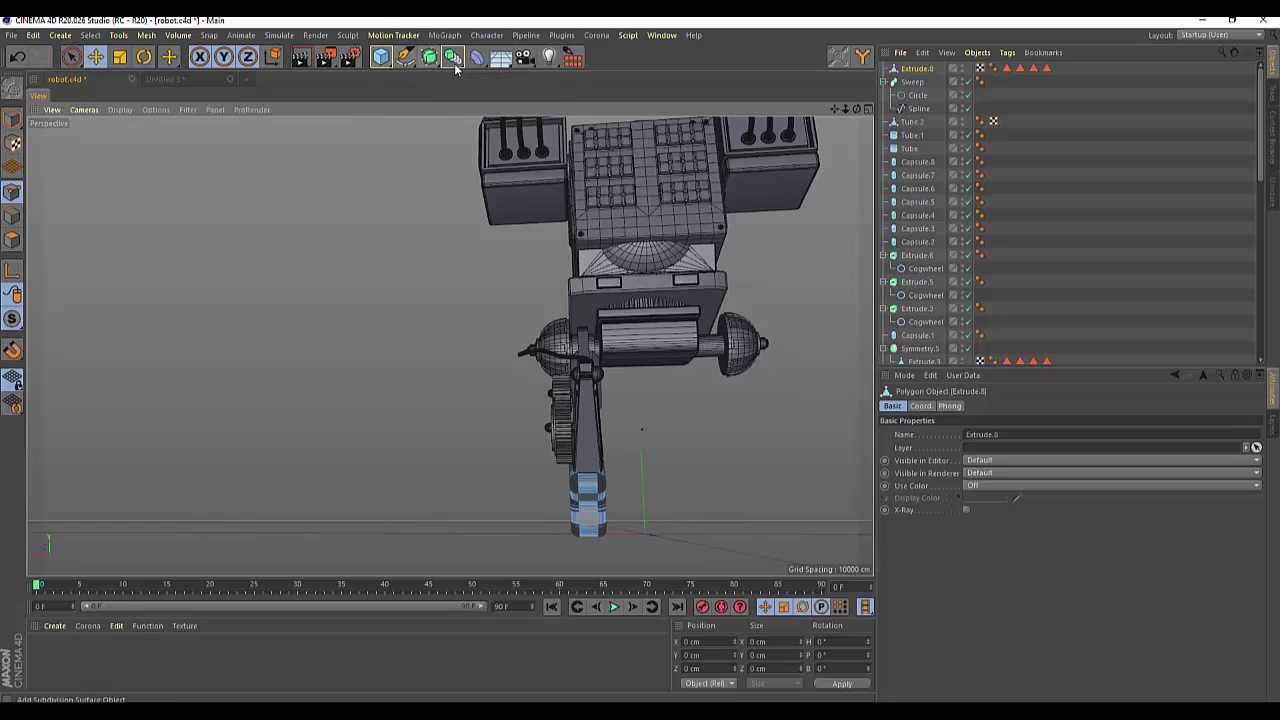
pyautogui.click(477, 60)
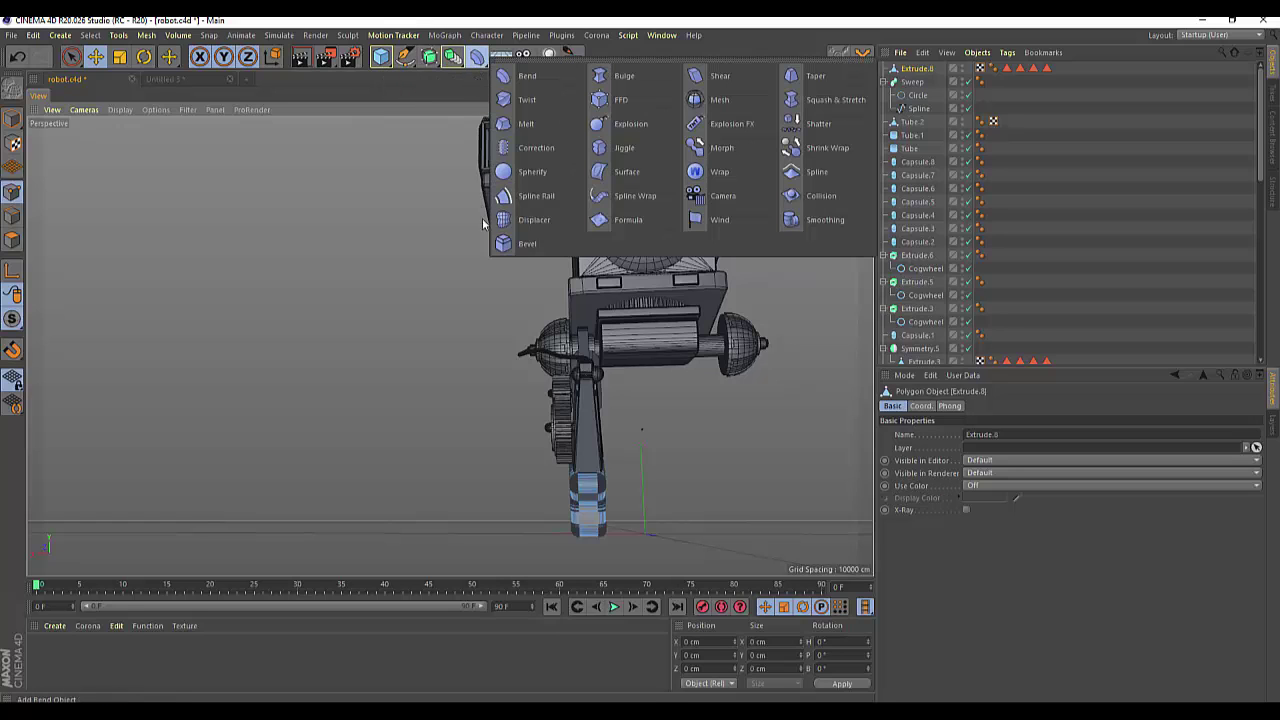
# Add an FFD deformer under Extrude.8 so its lattice encloses the foot shell
pyautogui.click(599, 102)
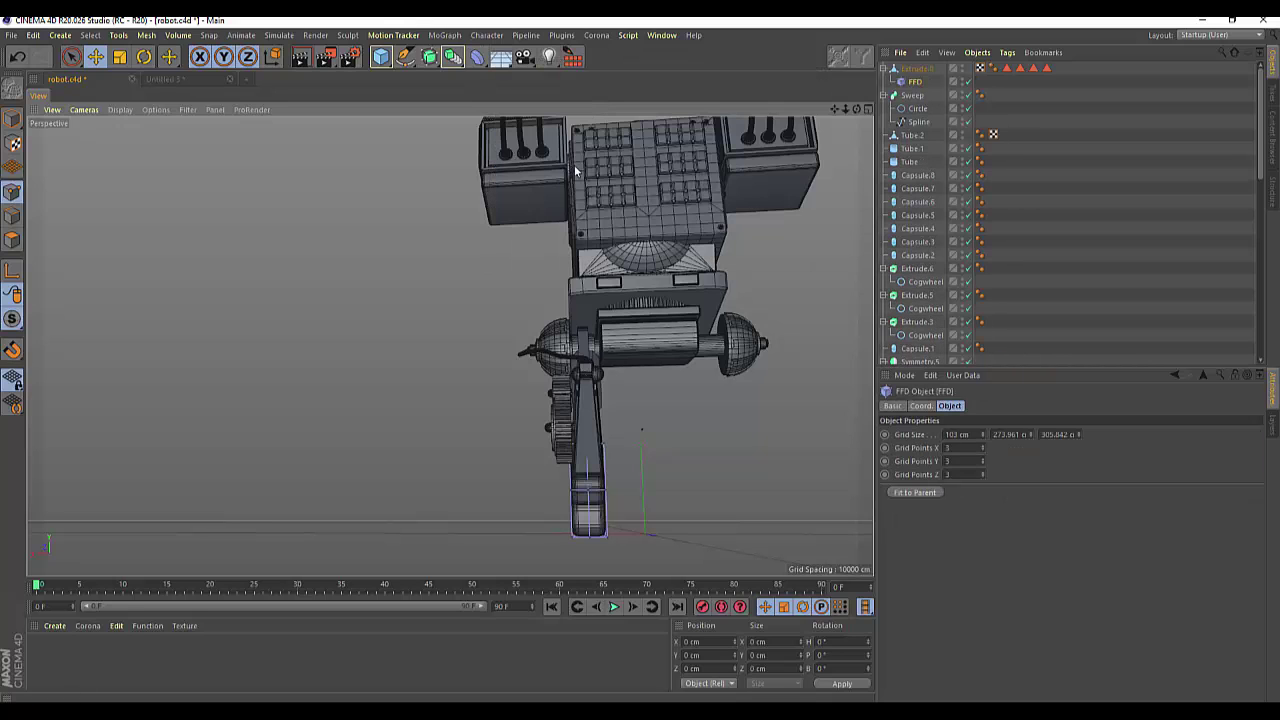
pyautogui.moveTo(862, 116); pyautogui.dragTo(856, 121)
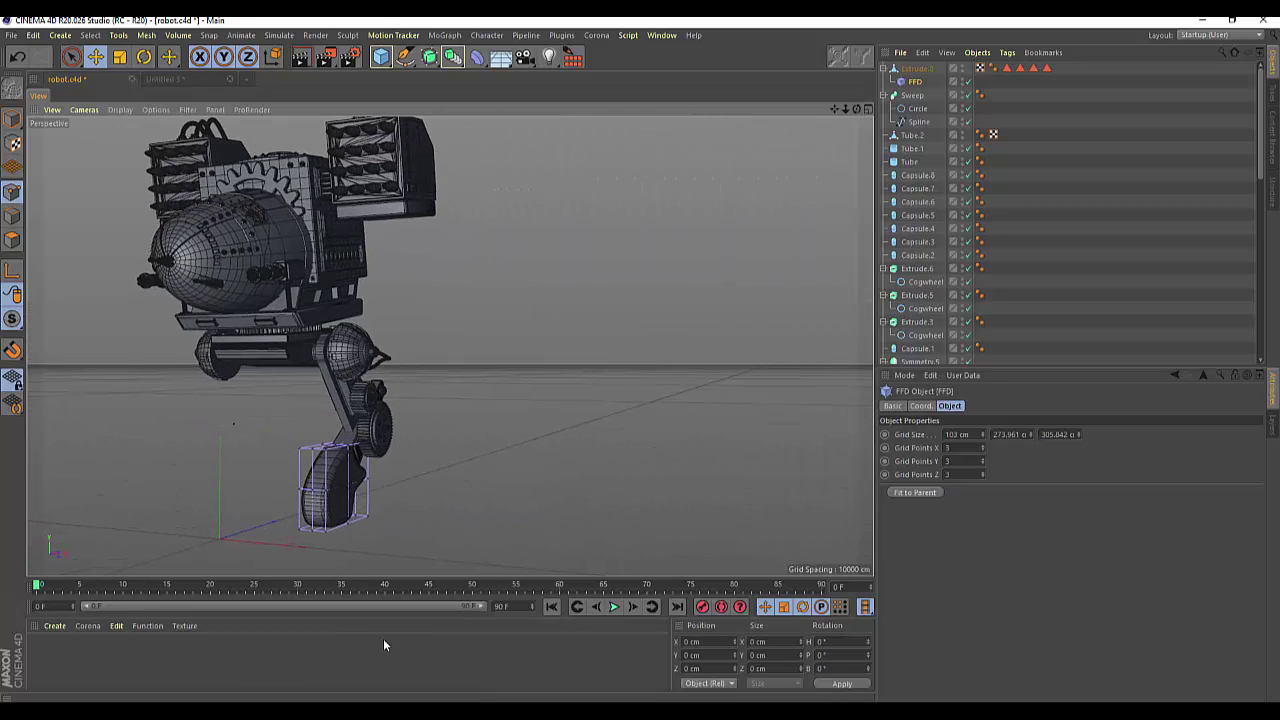
pyautogui.moveTo(856, 109); pyautogui.dragTo(450, 345)
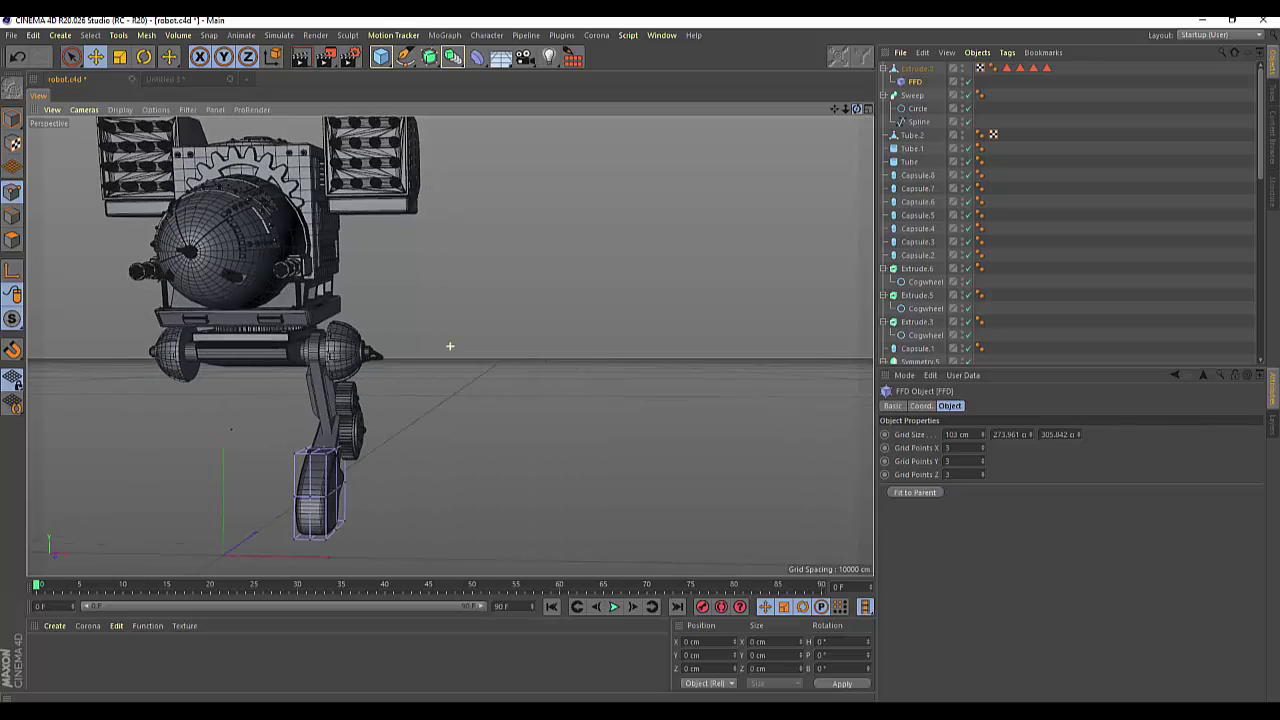
# Pick several FFD lattice points with Live Selection, ready for scaling
pyautogui.click(72, 57)
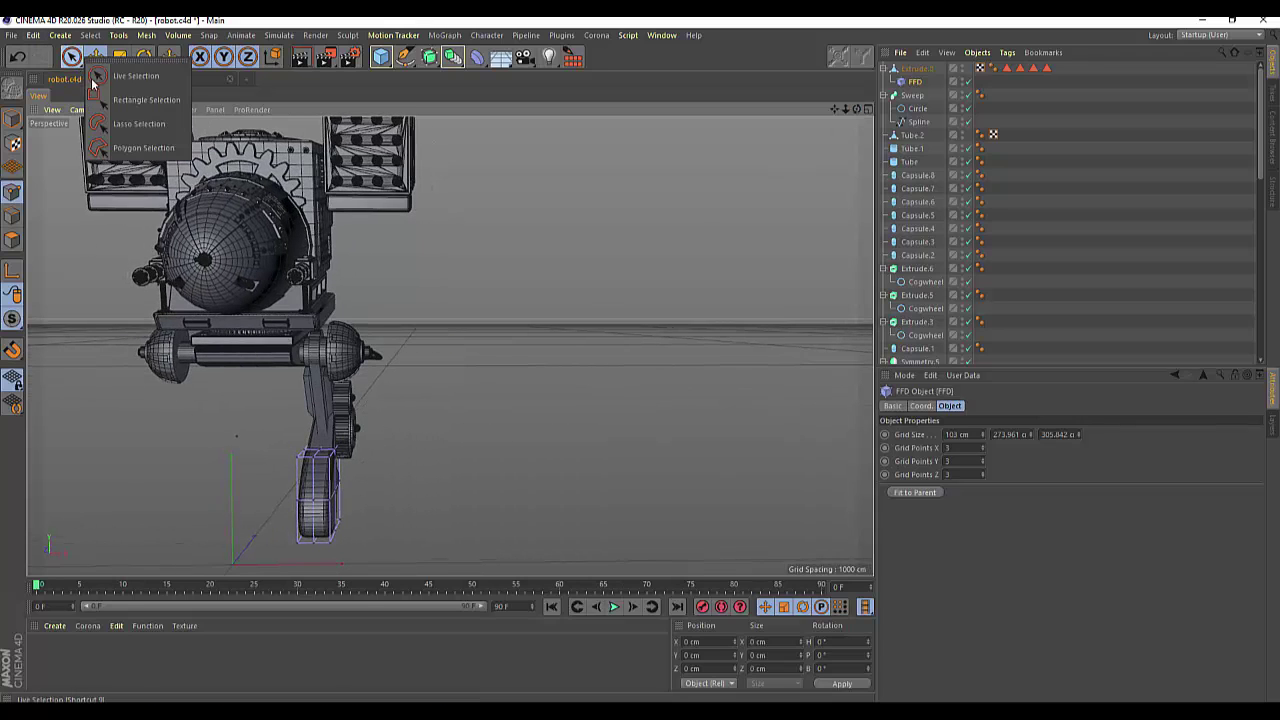
pyautogui.click(340, 518)
pyautogui.keyDown('shift'); pyautogui.click(320, 545); pyautogui.keyUp('shift')
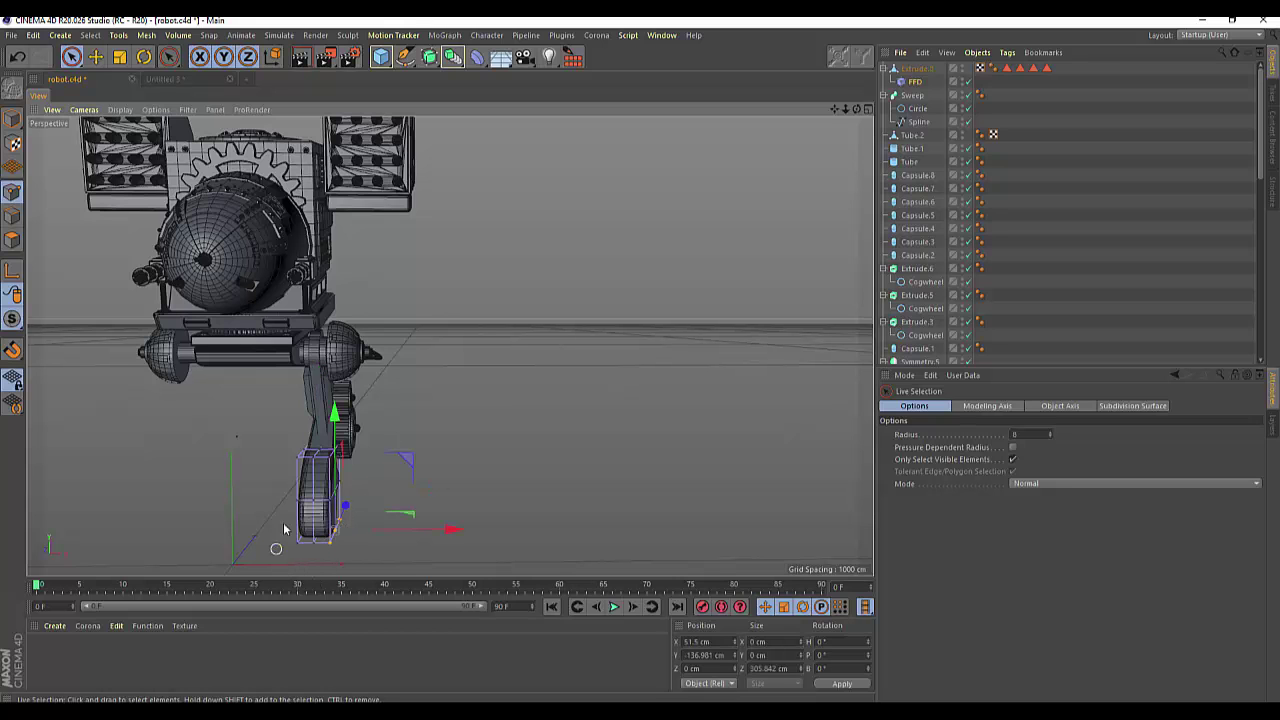
pyautogui.moveTo(856, 108); pyautogui.dragTo(595, 364)
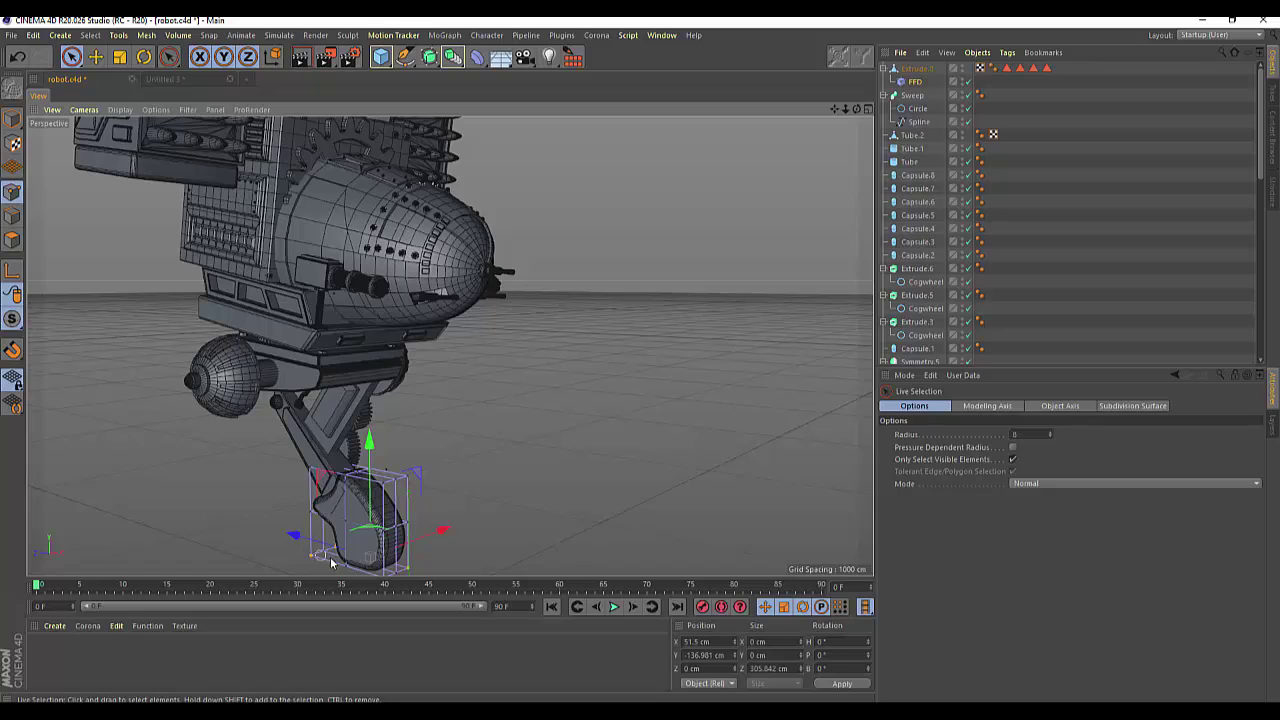
pyautogui.keyDown('shift'); pyautogui.click(400, 575); pyautogui.keyUp('shift')
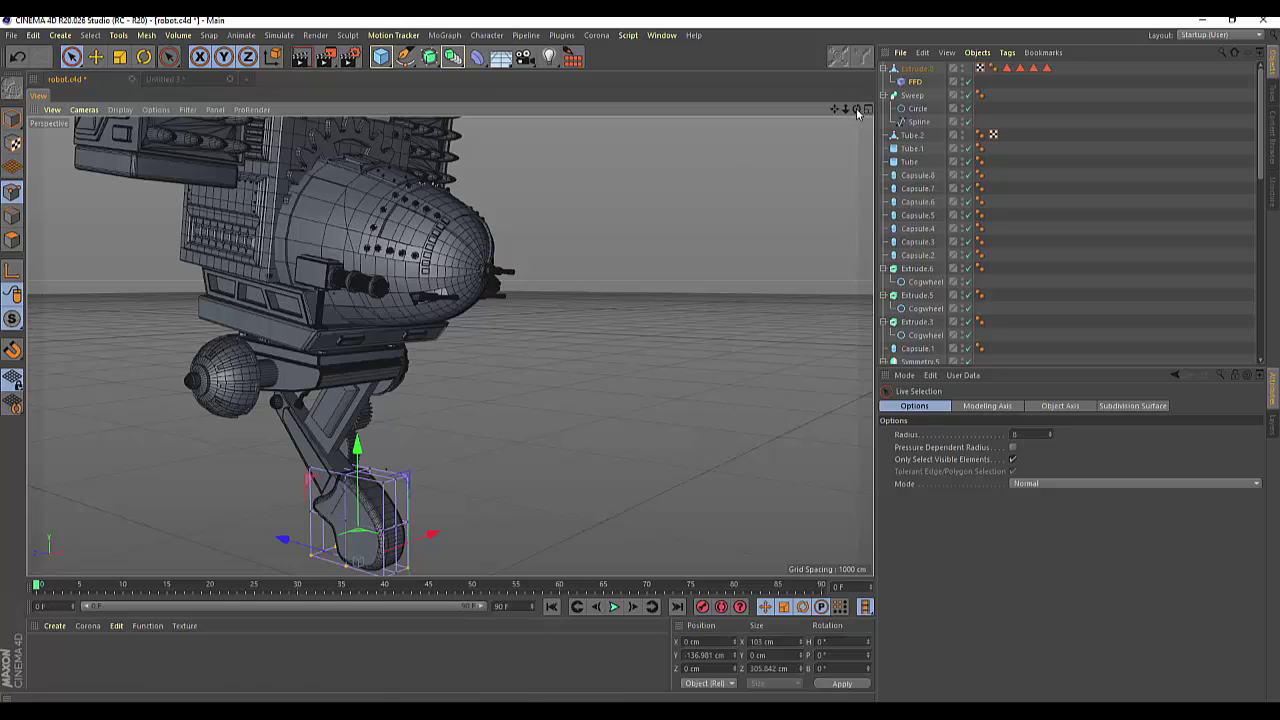
pyautogui.moveTo(857, 113); pyautogui.dragTo(449, 346)
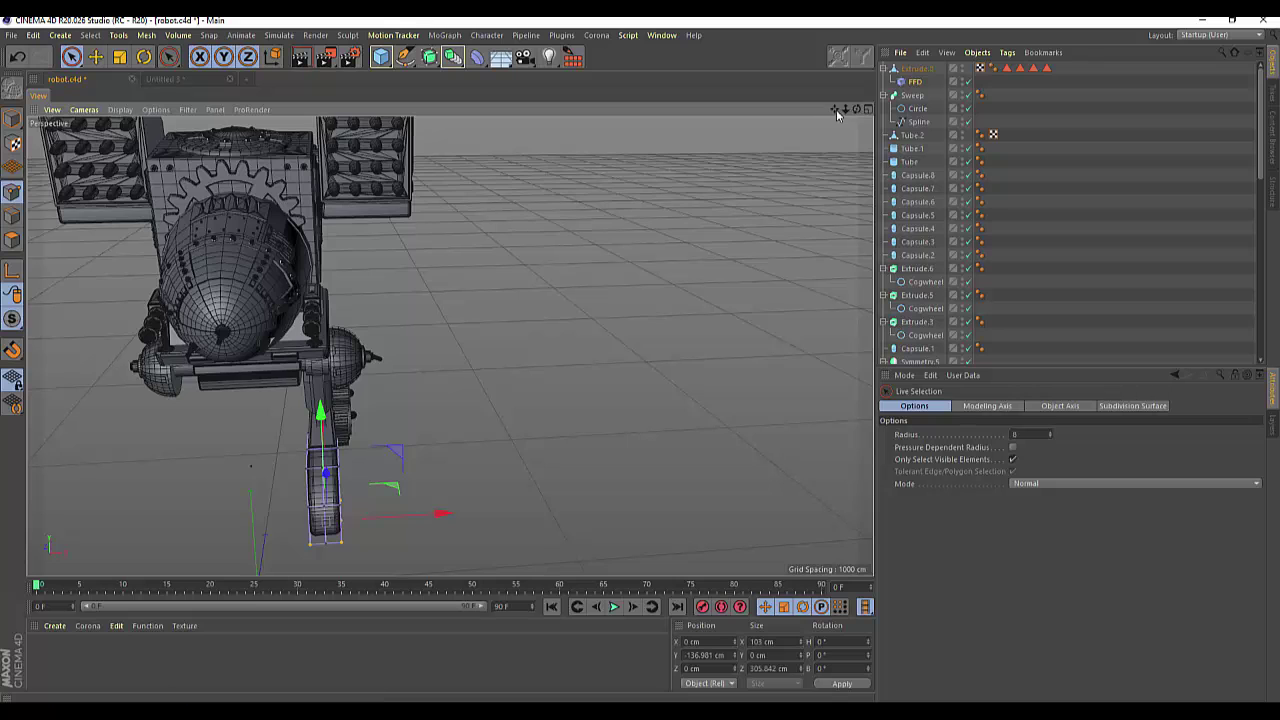
pyautogui.moveTo(855, 110); pyautogui.dragTo(78, 193)
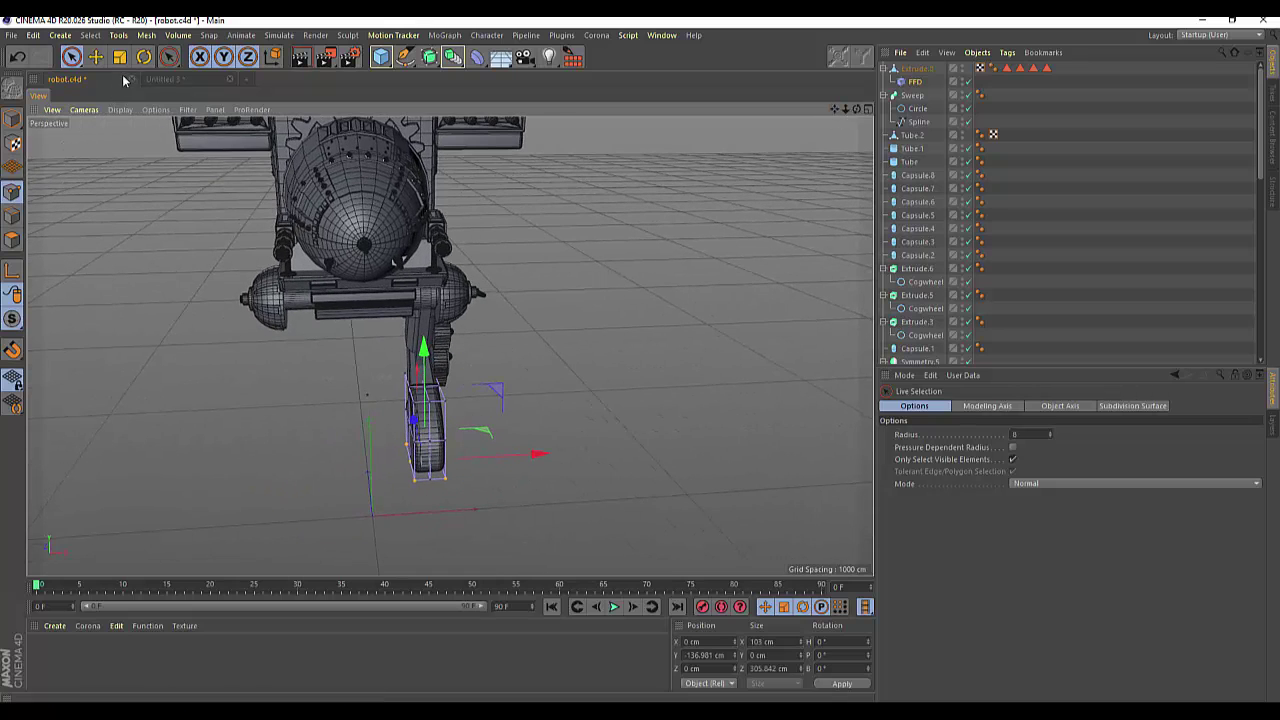
pyautogui.click(119, 57)
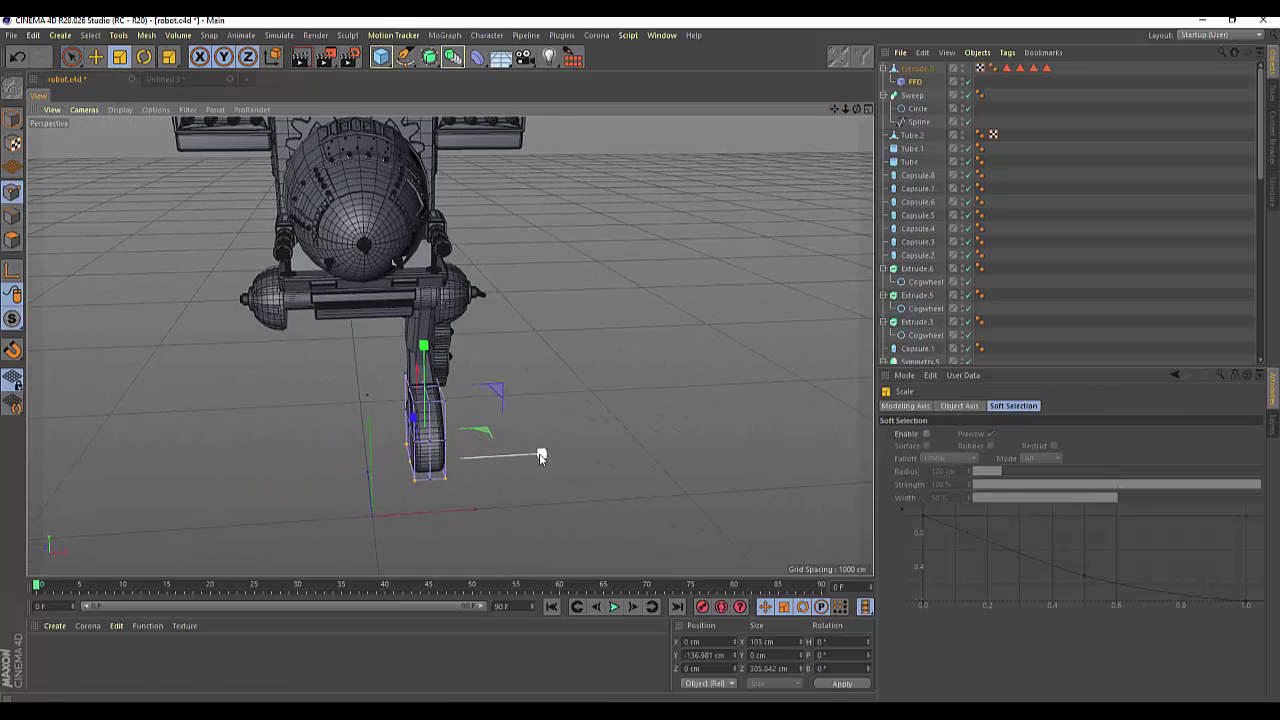
# Widen the selected lattice points along X to taper the foot shell, then show the FFD settings
pyautogui.moveTo(541, 454)
pyautogui.mouseDown()
pyautogui.moveTo(639, 455)
pyautogui.moveTo(580, 466)
pyautogui.moveTo(669, 478)
pyautogui.moveTo(627, 486)
pyautogui.mouseUp()
pyautogui.moveTo(855, 108)
pyautogui.mouseDown()
pyautogui.moveTo(760, 112)
pyautogui.moveTo(730, 92)
pyautogui.mouseUp()
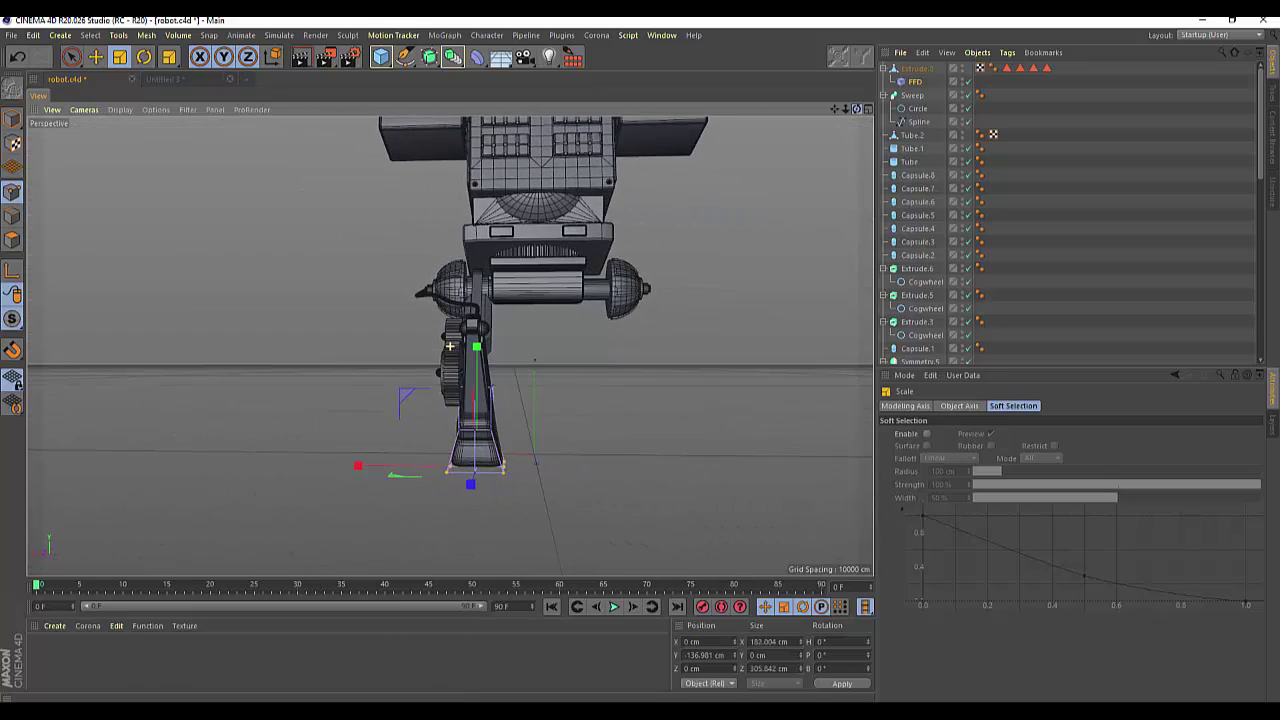
pyautogui.moveTo(450, 346); pyautogui.dragTo(450, 346)
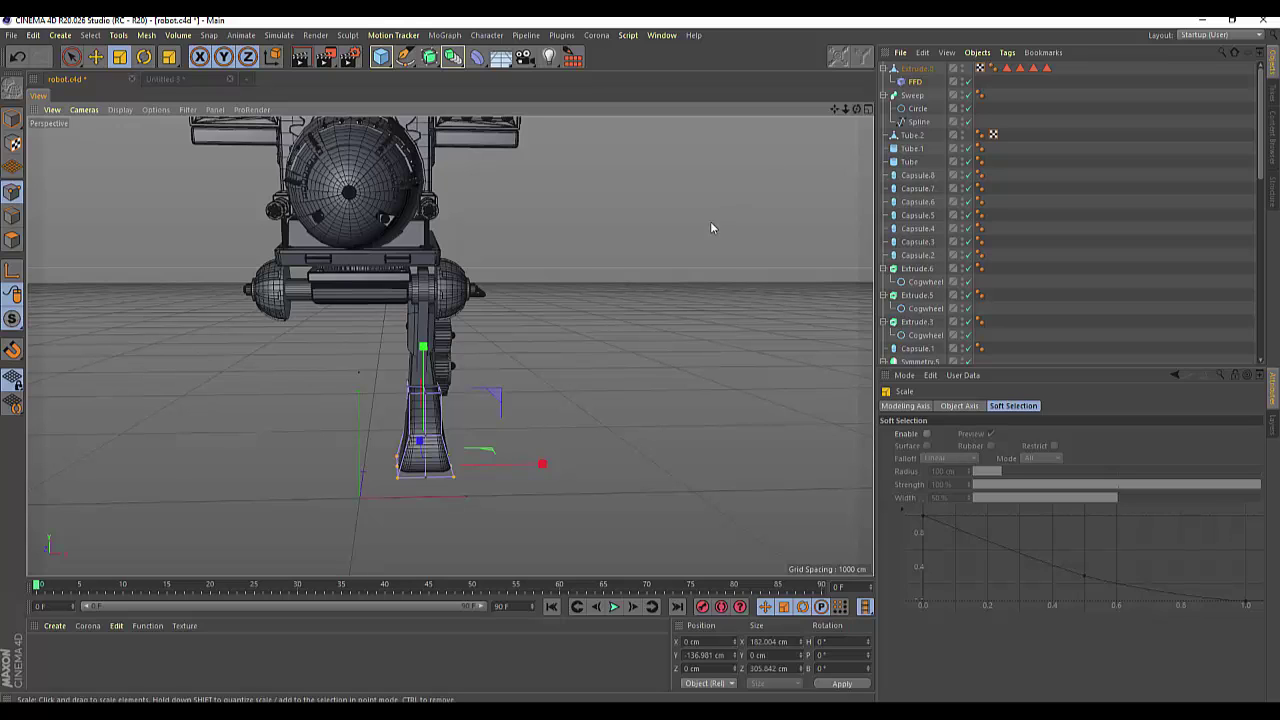
pyautogui.click(917, 82)
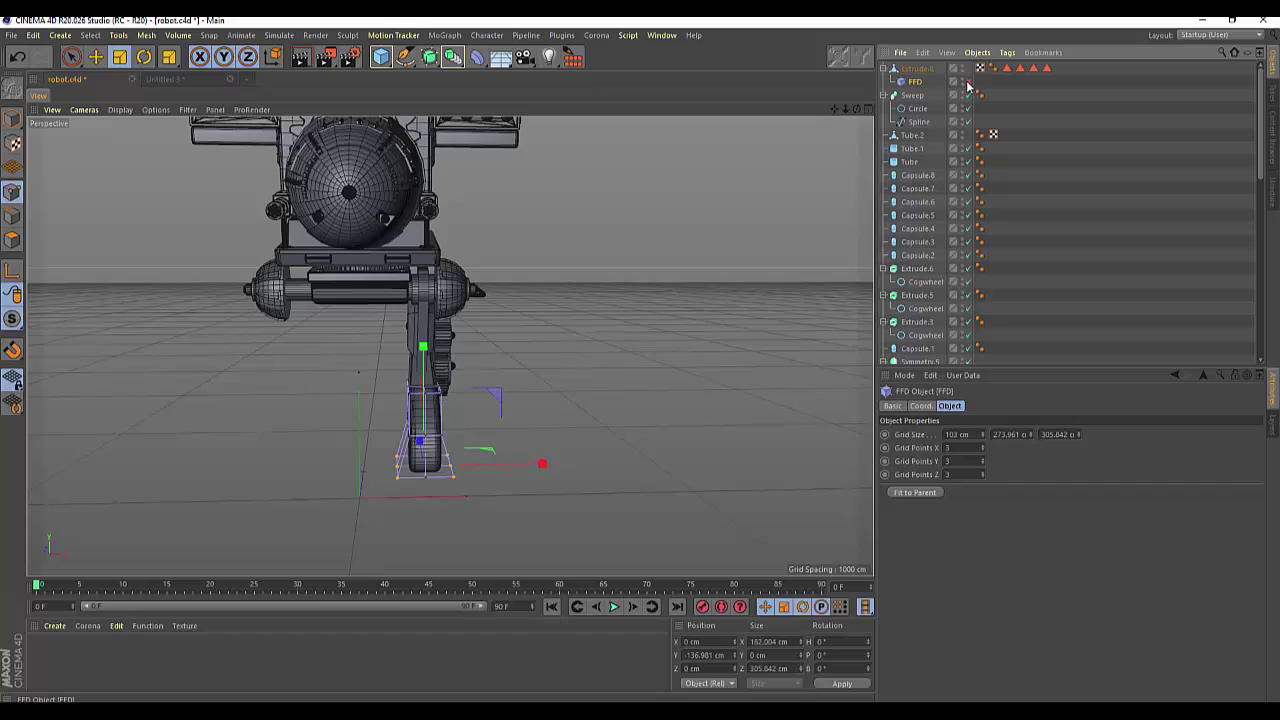
# Bake Extrude.8 and its FFD into a new polygon object with Current State to Object
pyautogui.click(912, 69)
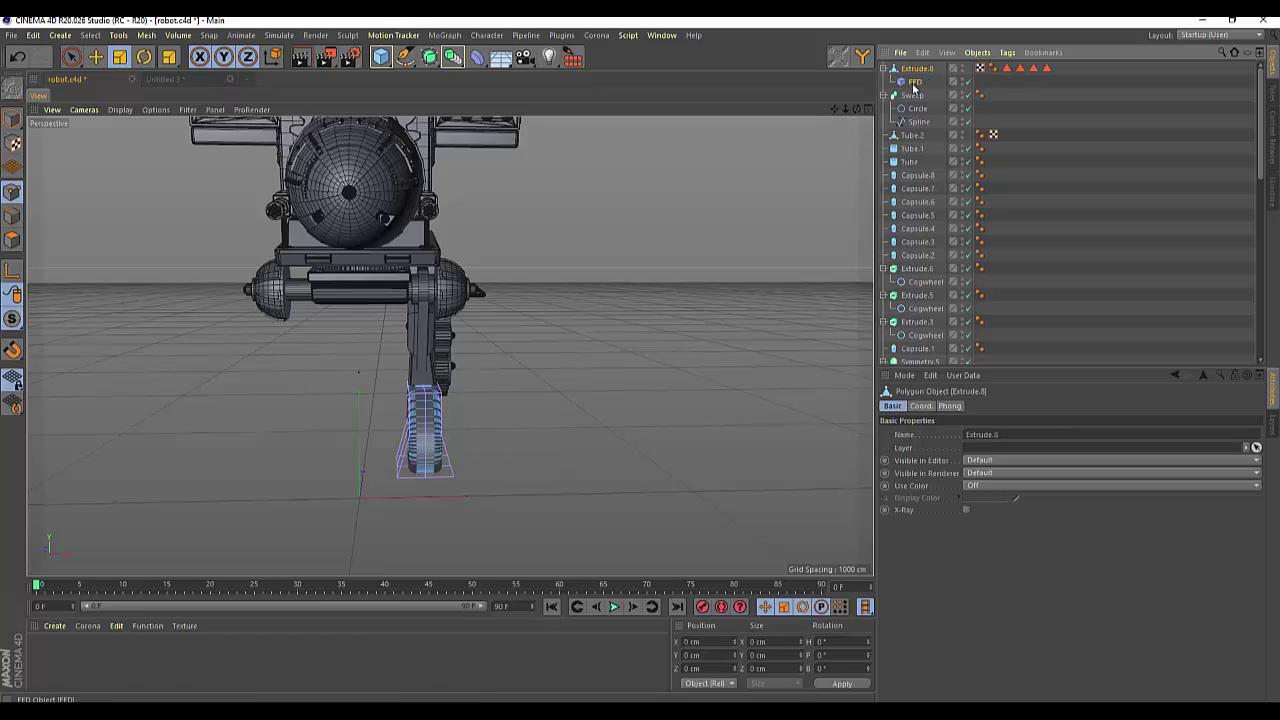
pyautogui.keyDown('ctrl'); pyautogui.click(913, 82); pyautogui.keyUp('ctrl')
pyautogui.click(978, 52)
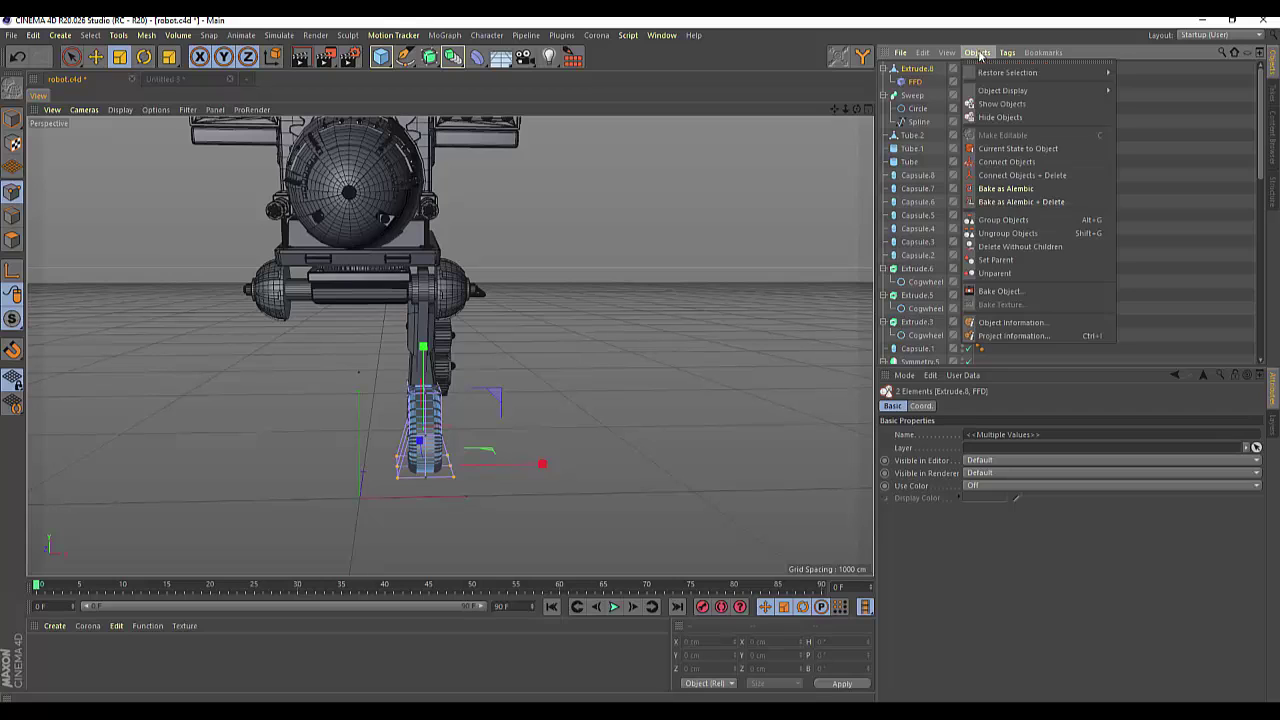
pyautogui.click(988, 150)
# Delete the original Extrude.8 and its FFD, leaving only the baked foot shell
pyautogui.click(913, 82)
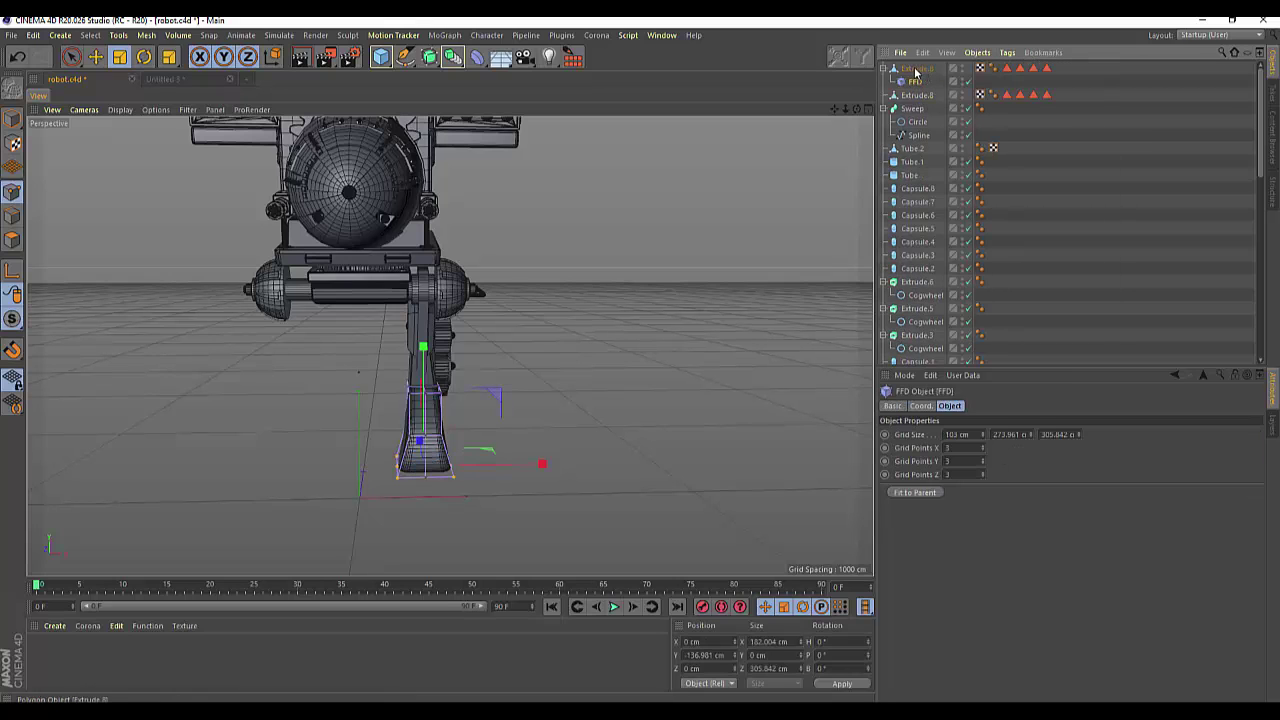
pyautogui.keyDown('ctrl'); pyautogui.click(915, 70); pyautogui.keyUp('ctrl')
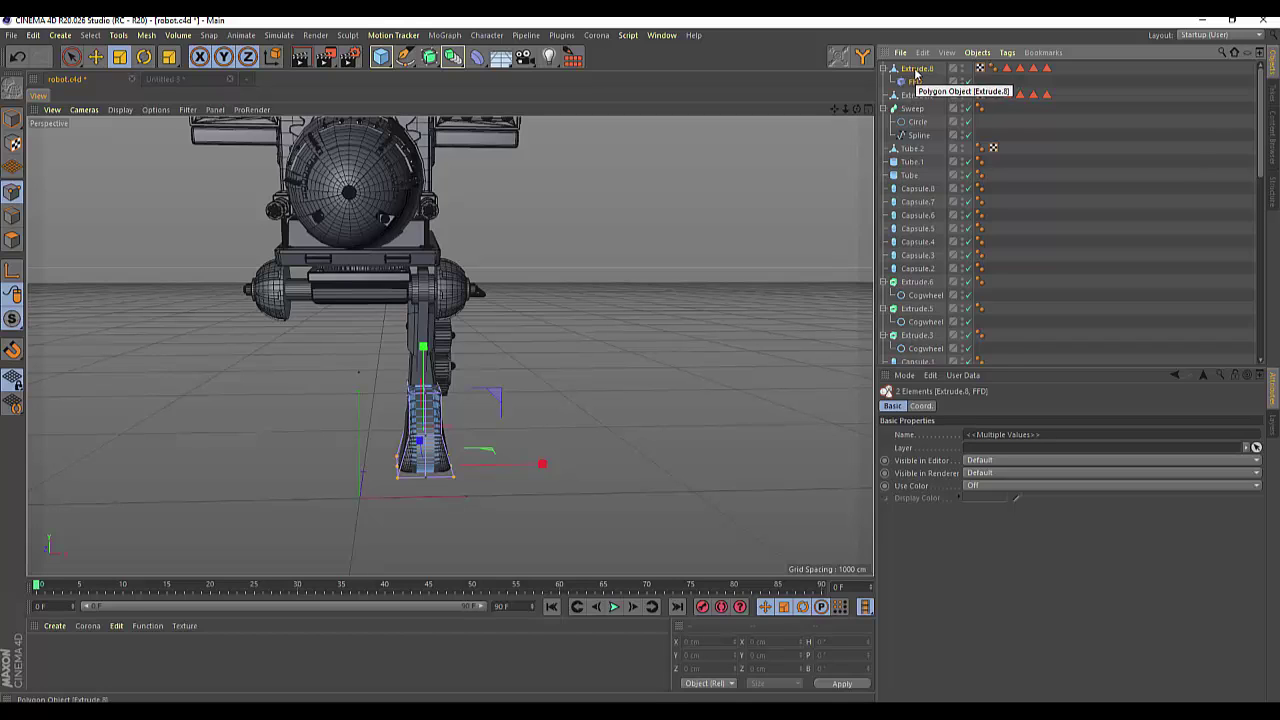
pyautogui.press('Delete')
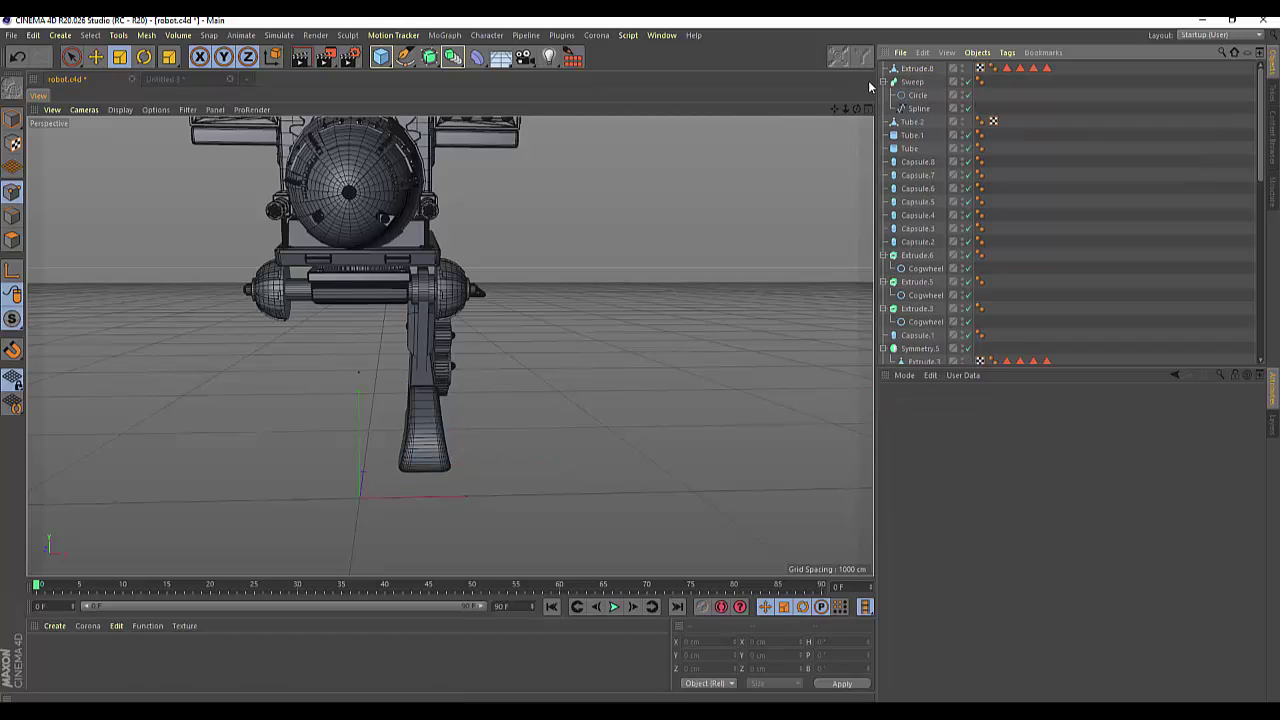
pyautogui.moveTo(857, 108); pyautogui.dragTo(800, 112)
pyautogui.moveTo(450, 345); pyautogui.dragTo(450, 345)
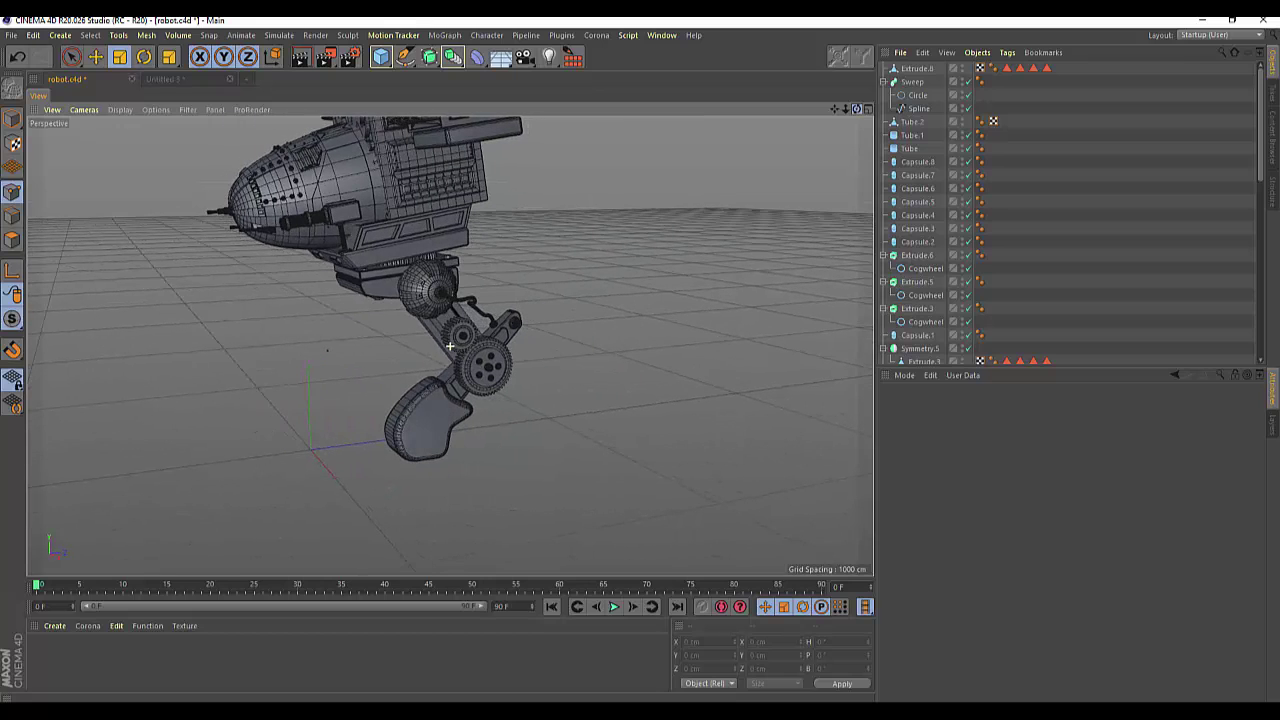
pyautogui.keyDown('alt'); pyautogui.moveTo(450, 345); pyautogui.dragTo(450, 345); pyautogui.keyUp('alt')
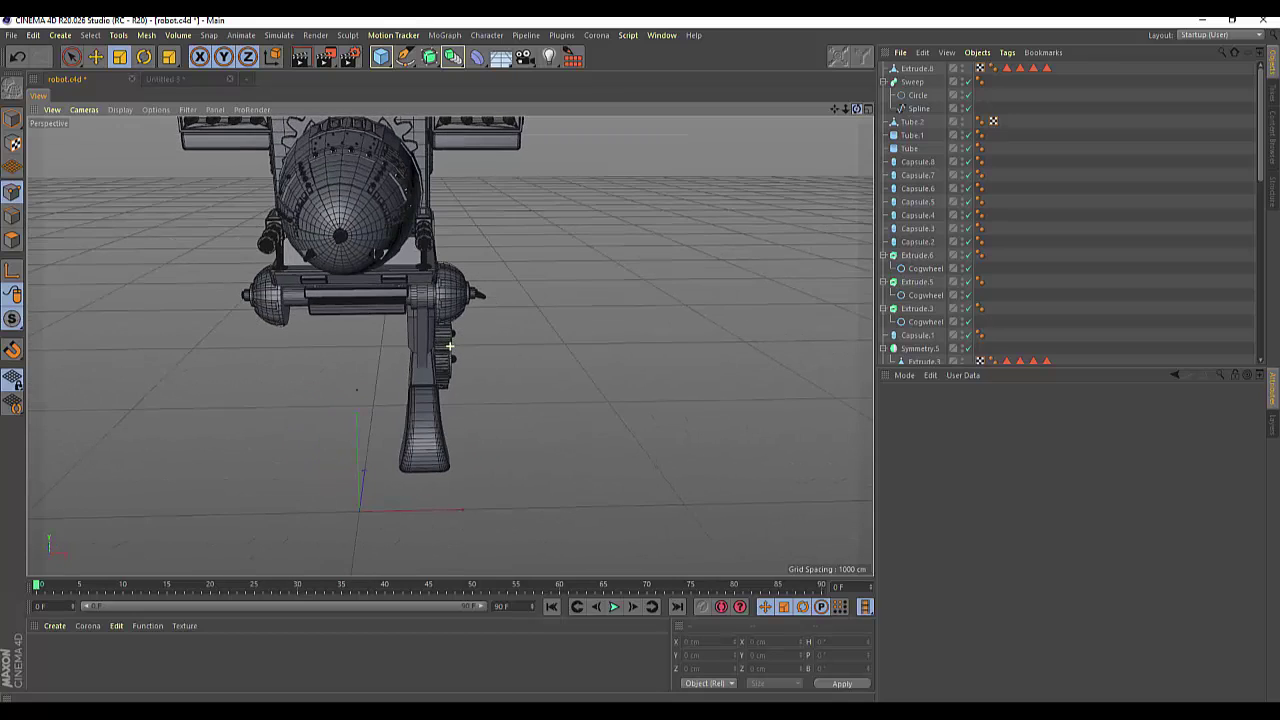
# Add a cube and move it beneath the foot shell at the bottom of the leg
pyautogui.click(381, 57)
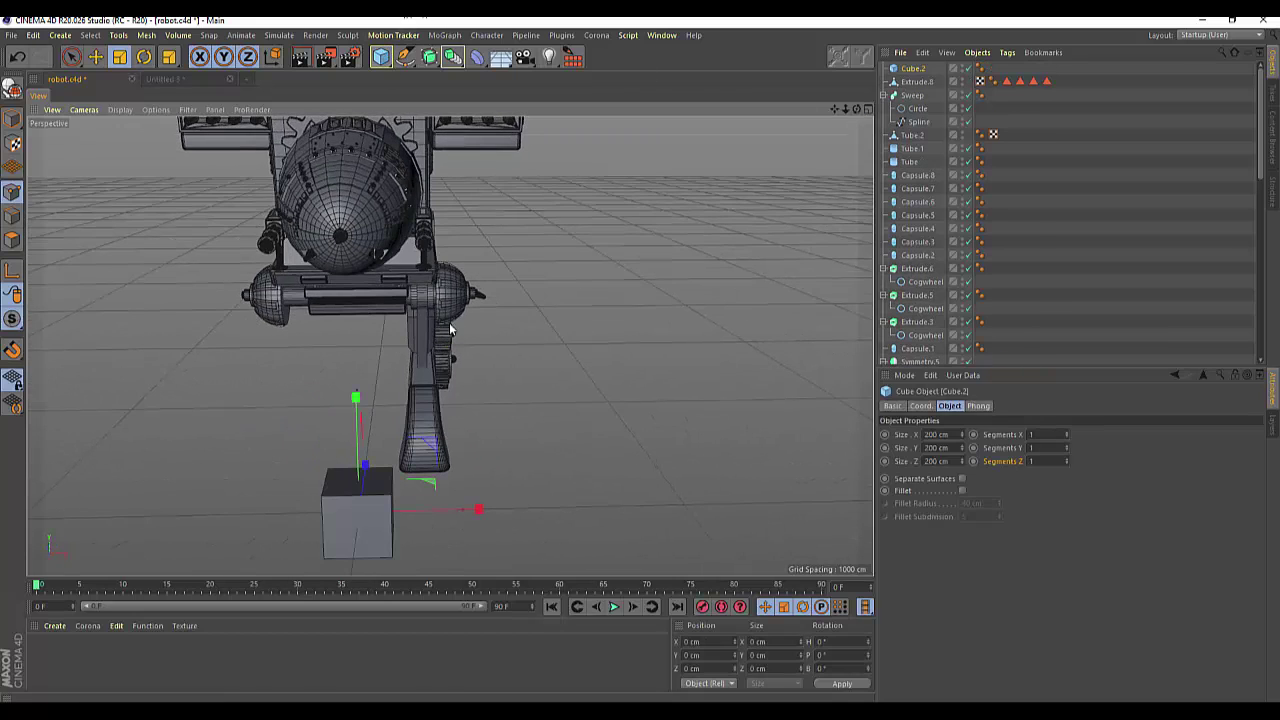
pyautogui.click(95, 57)
pyautogui.moveTo(357, 397); pyautogui.dragTo(358, 312)
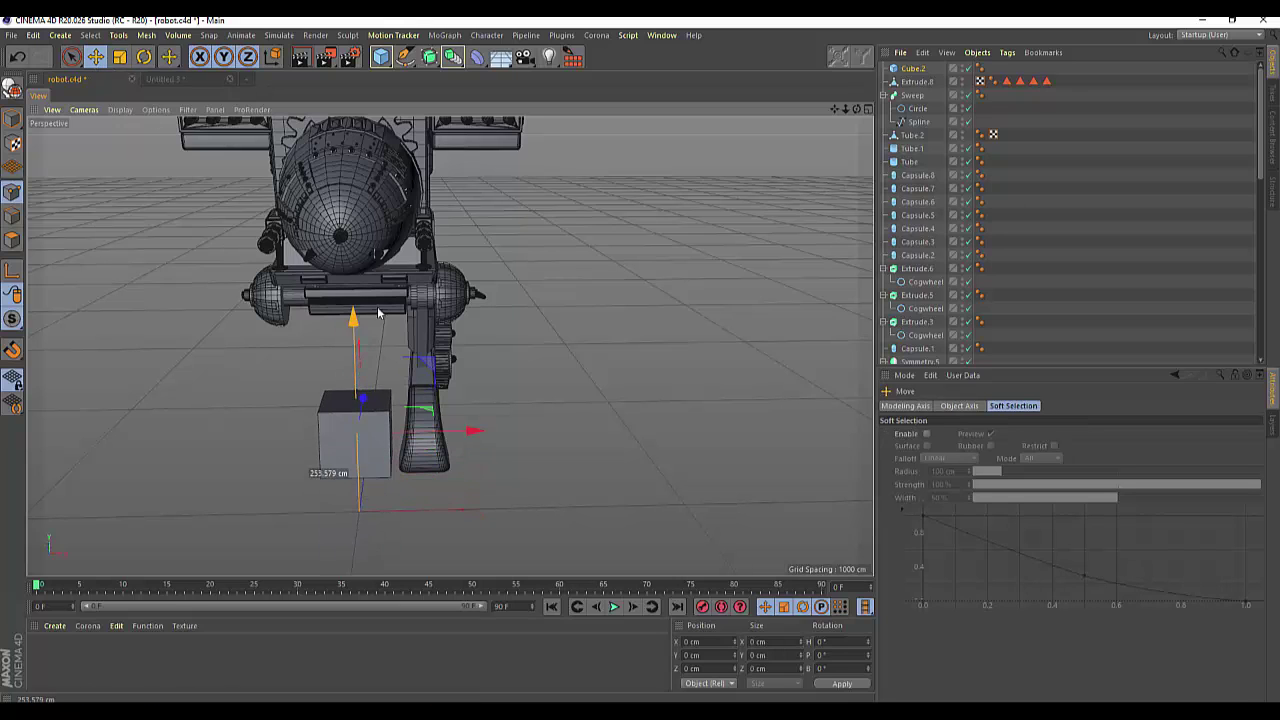
pyautogui.moveTo(476, 423); pyautogui.dragTo(538, 421)
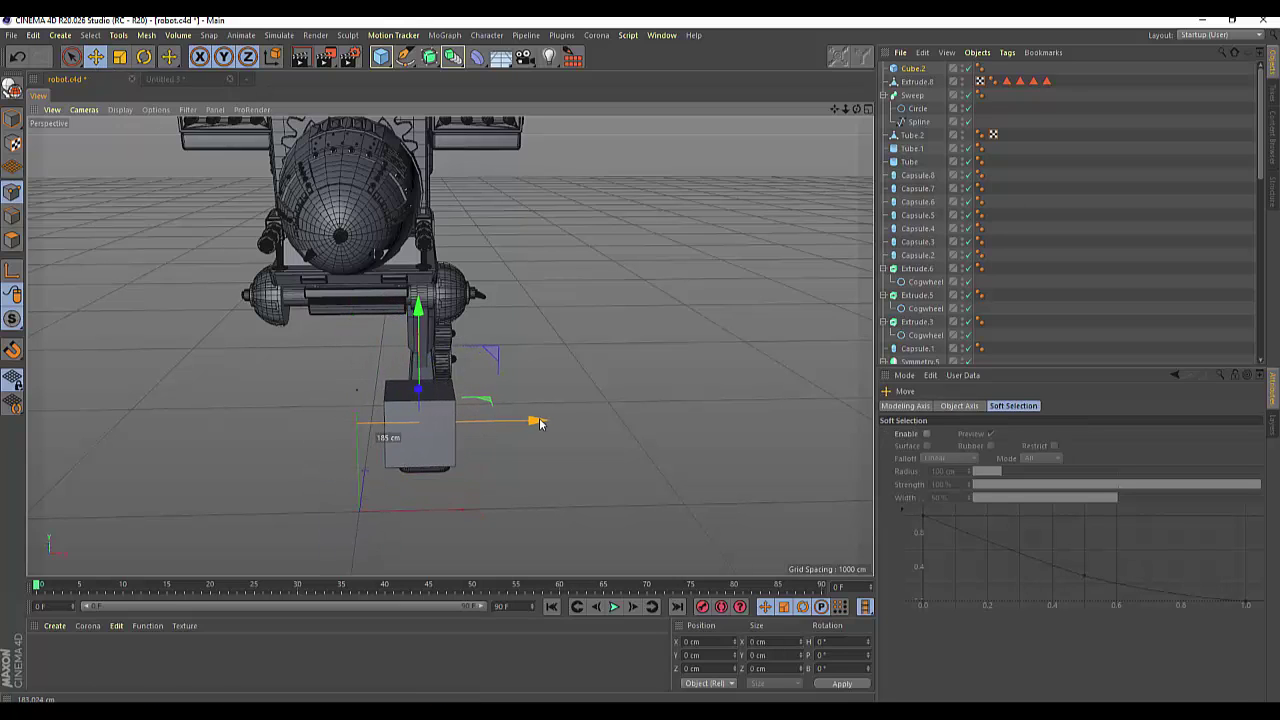
pyautogui.moveTo(858, 117); pyautogui.dragTo(542, 274)
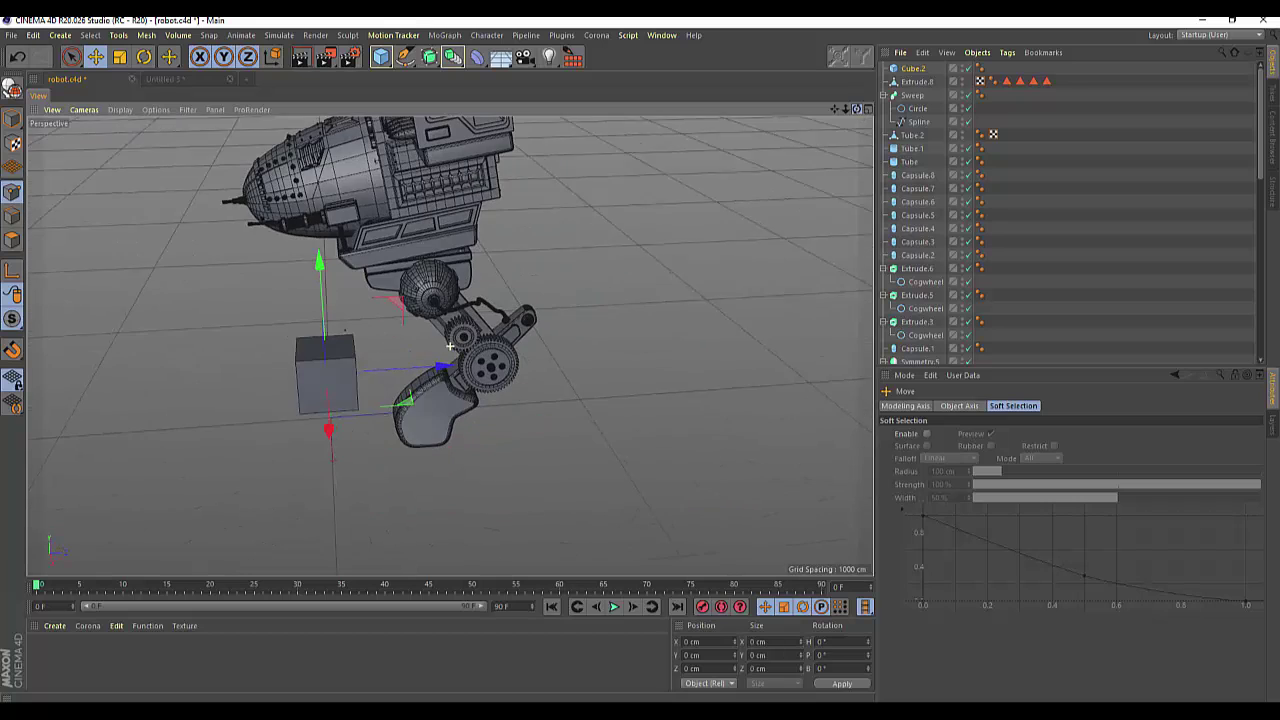
pyautogui.moveTo(320, 262); pyautogui.dragTo(323, 308)
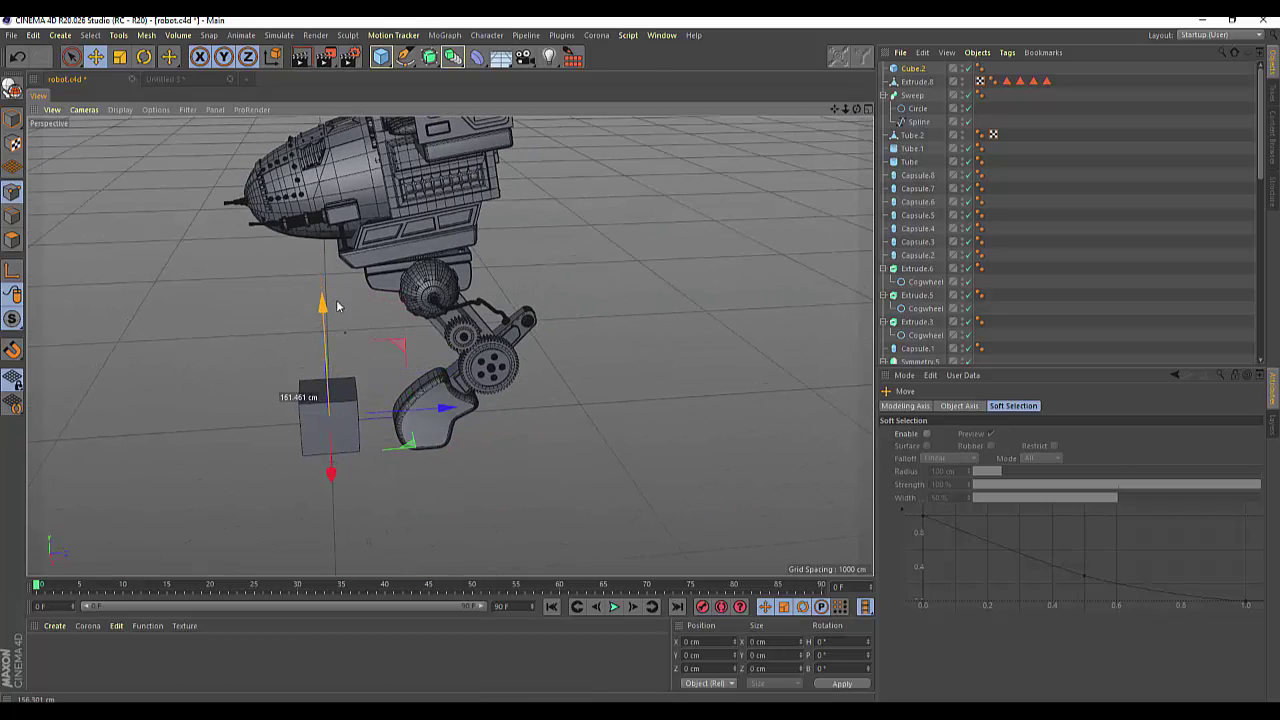
pyautogui.moveTo(448, 415); pyautogui.dragTo(545, 395)
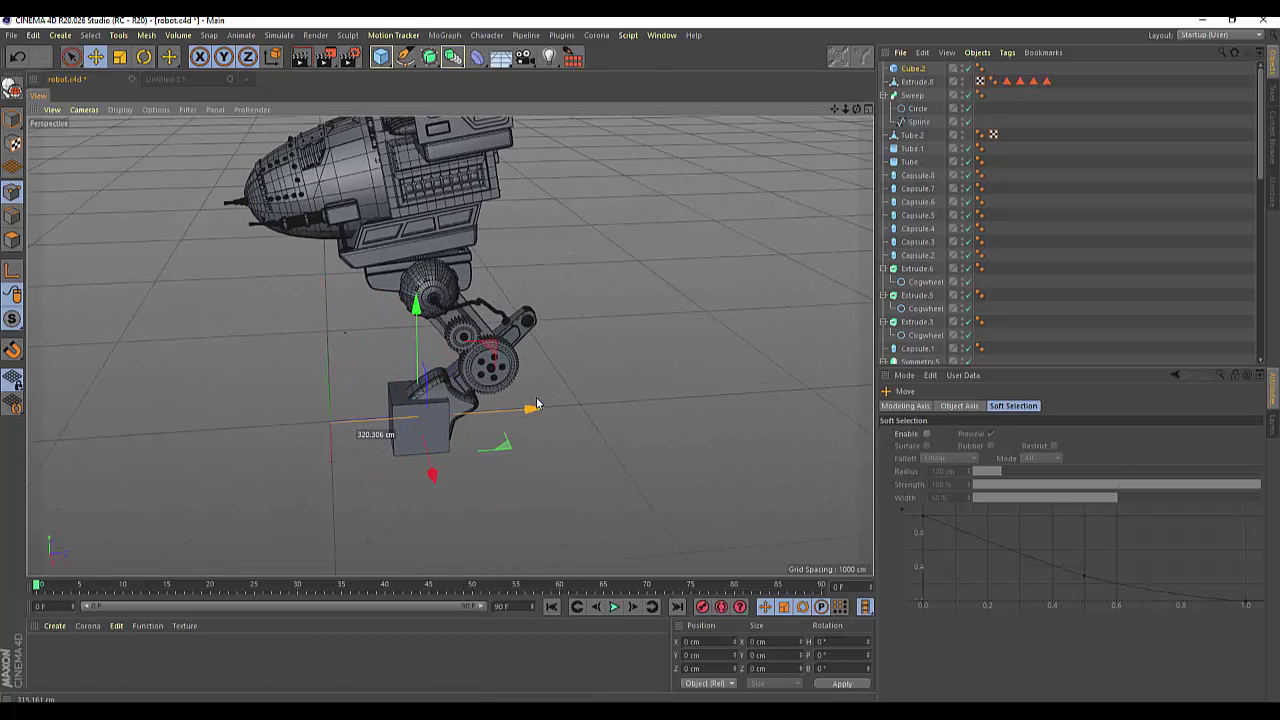
# Try rotating the cube twice, undoing each rotation
pyautogui.click(143, 57)
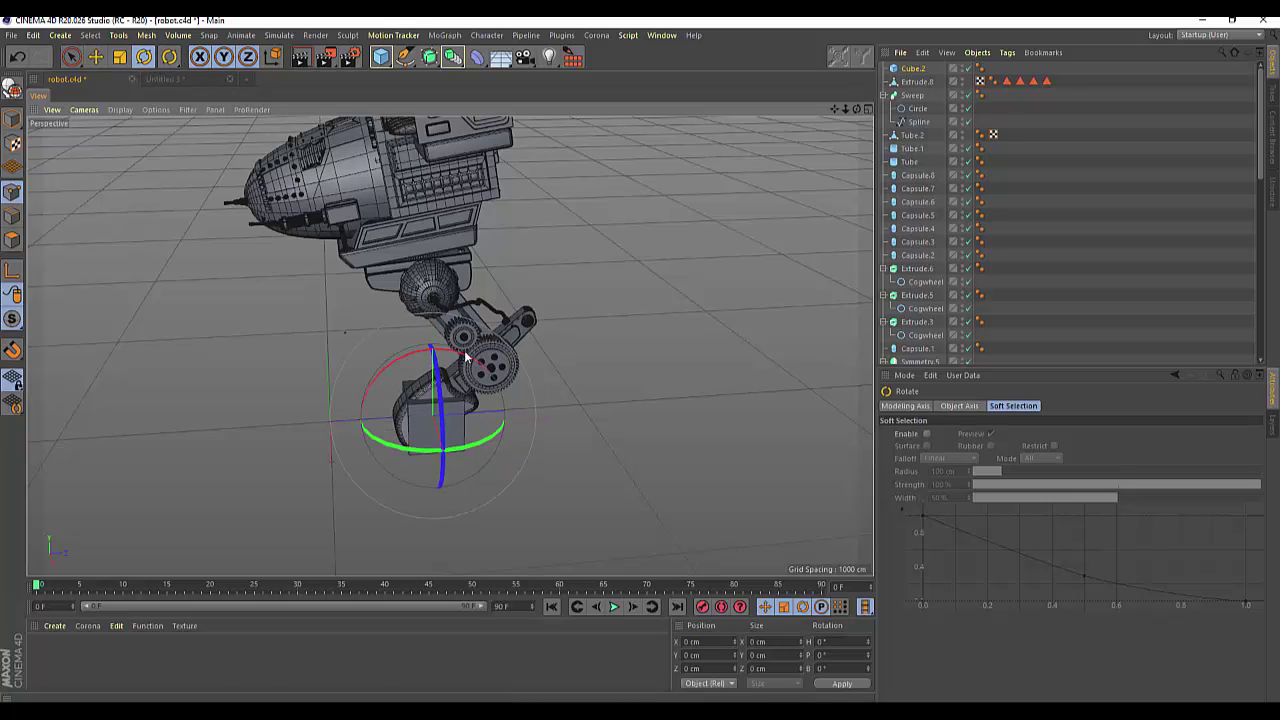
pyautogui.moveTo(455, 353); pyautogui.dragTo(489, 358)
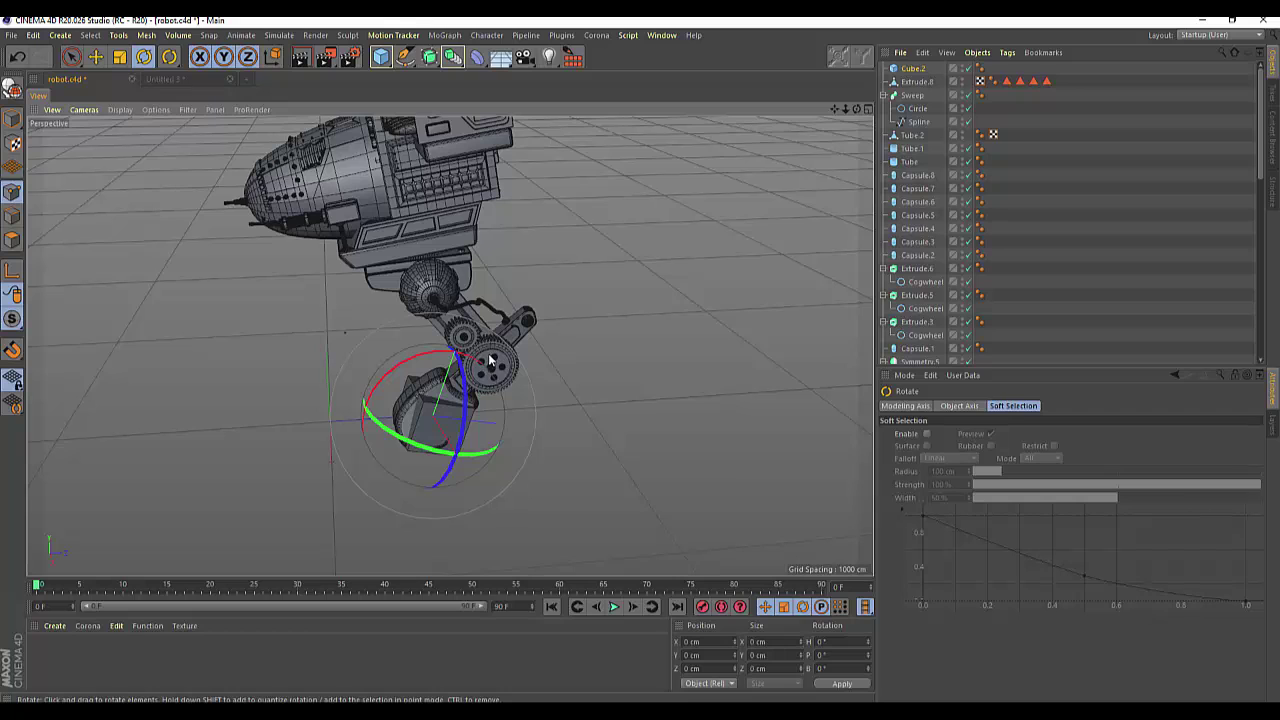
pyautogui.hotkey('ctrl', 'z')
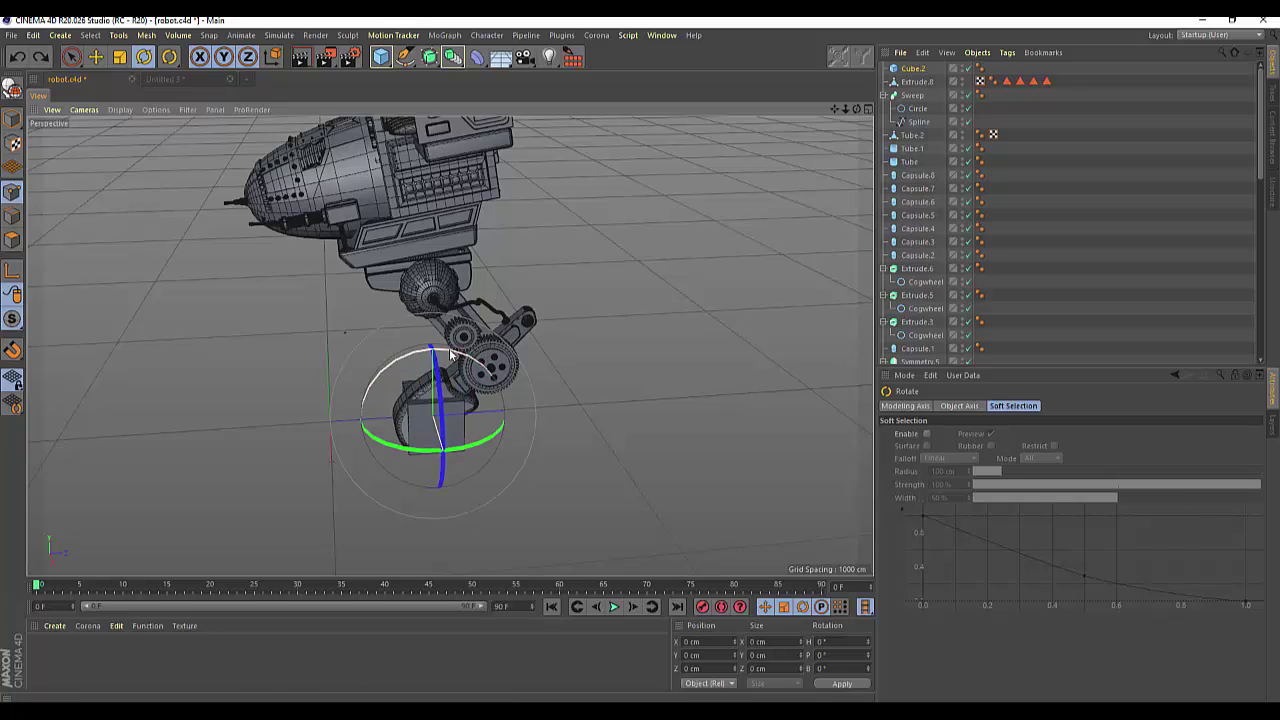
pyautogui.moveTo(450, 349); pyautogui.dragTo(500, 357)
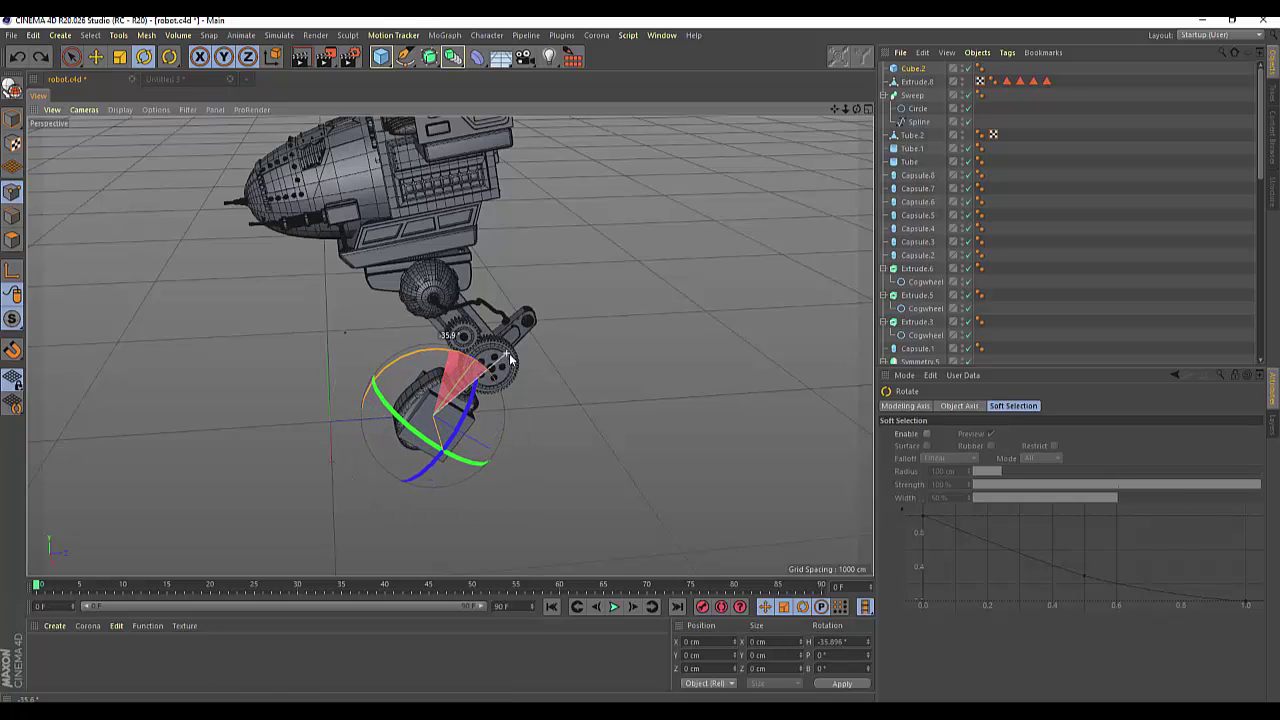
pyautogui.hotkey('ctrl', 'z')
pyautogui.keyDown('alt'); pyautogui.moveTo(447, 501); pyautogui.dragTo(434, 493); pyautogui.keyUp('alt')
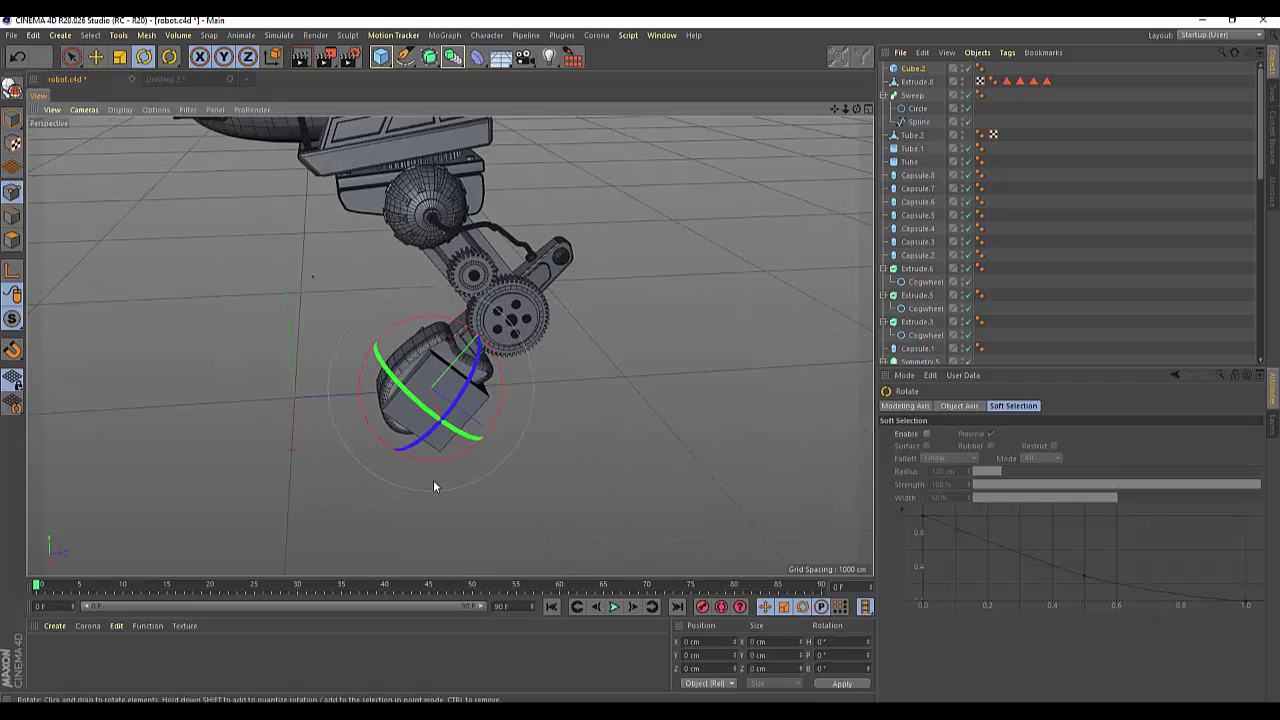
# Resize Cube.2 taller and wider along X, then nudge it into place under the foot
pyautogui.click(910, 68)
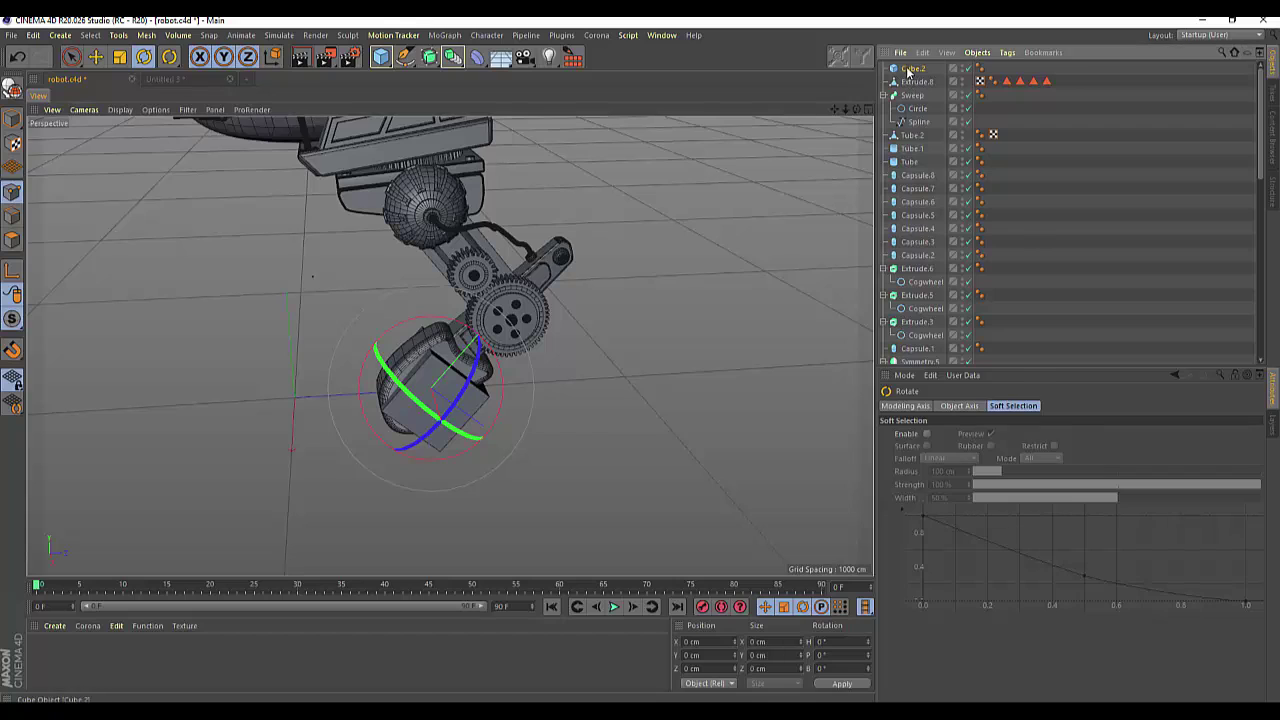
pyautogui.moveTo(964, 451); pyautogui.dragTo(961, 512)
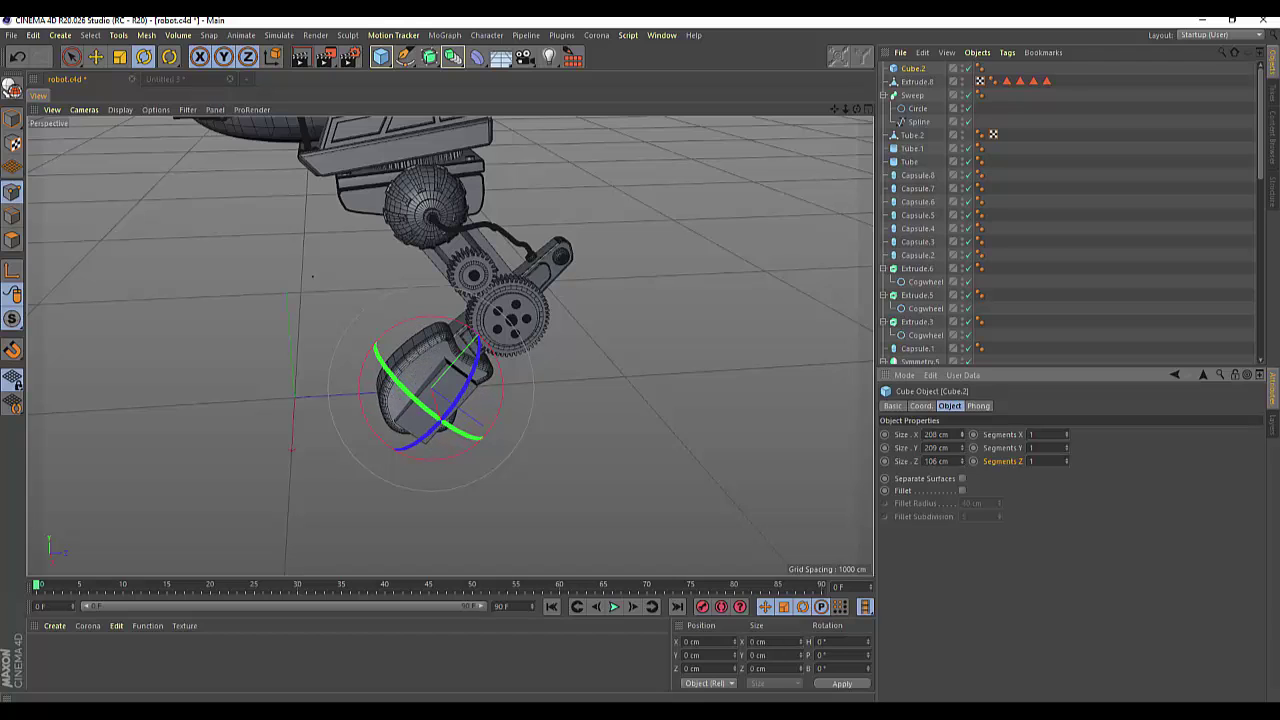
pyautogui.moveTo(961, 434); pyautogui.dragTo(961, 409)
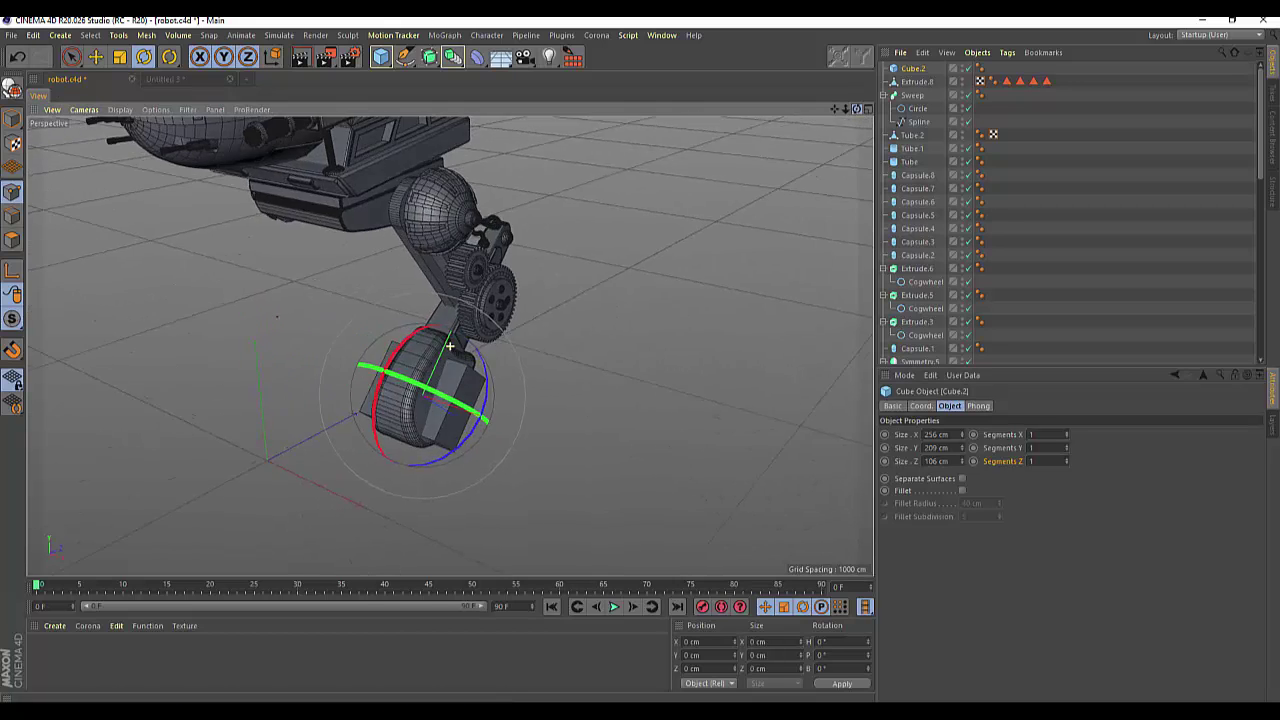
pyautogui.moveTo(856, 114); pyautogui.dragTo(586, 137)
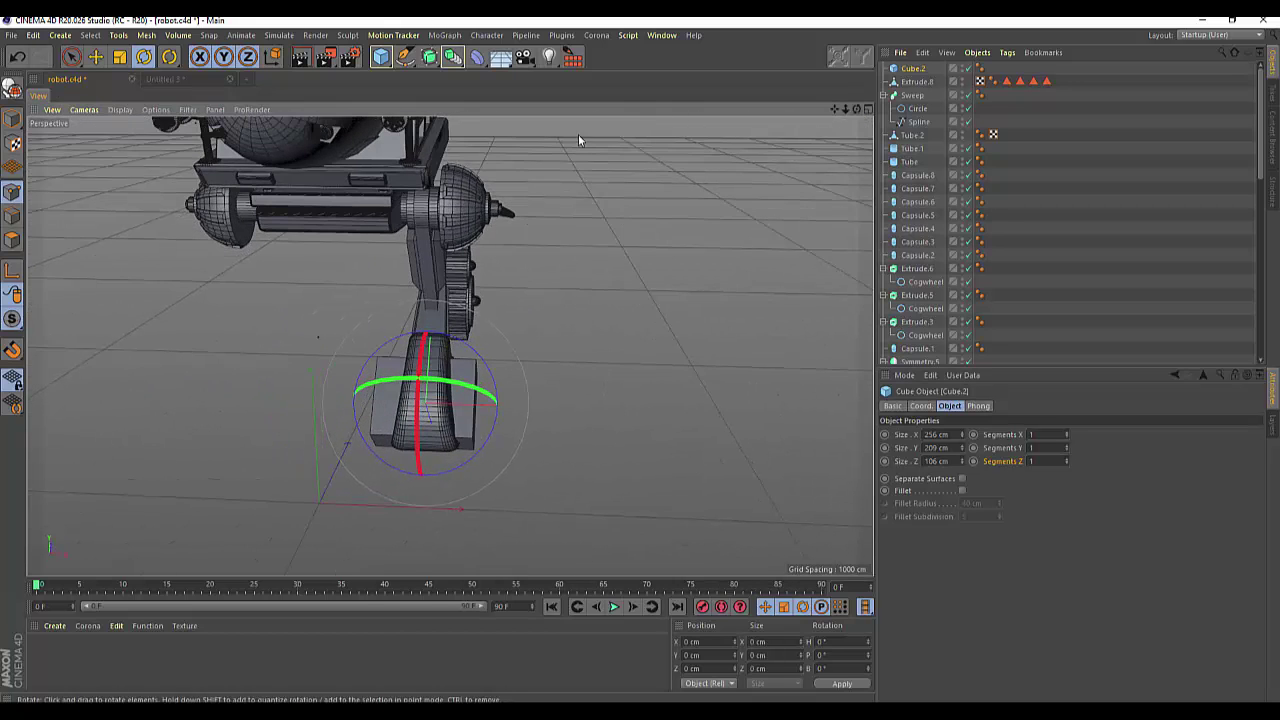
pyautogui.click(95, 57)
pyautogui.moveTo(555, 408); pyautogui.dragTo(551, 408)
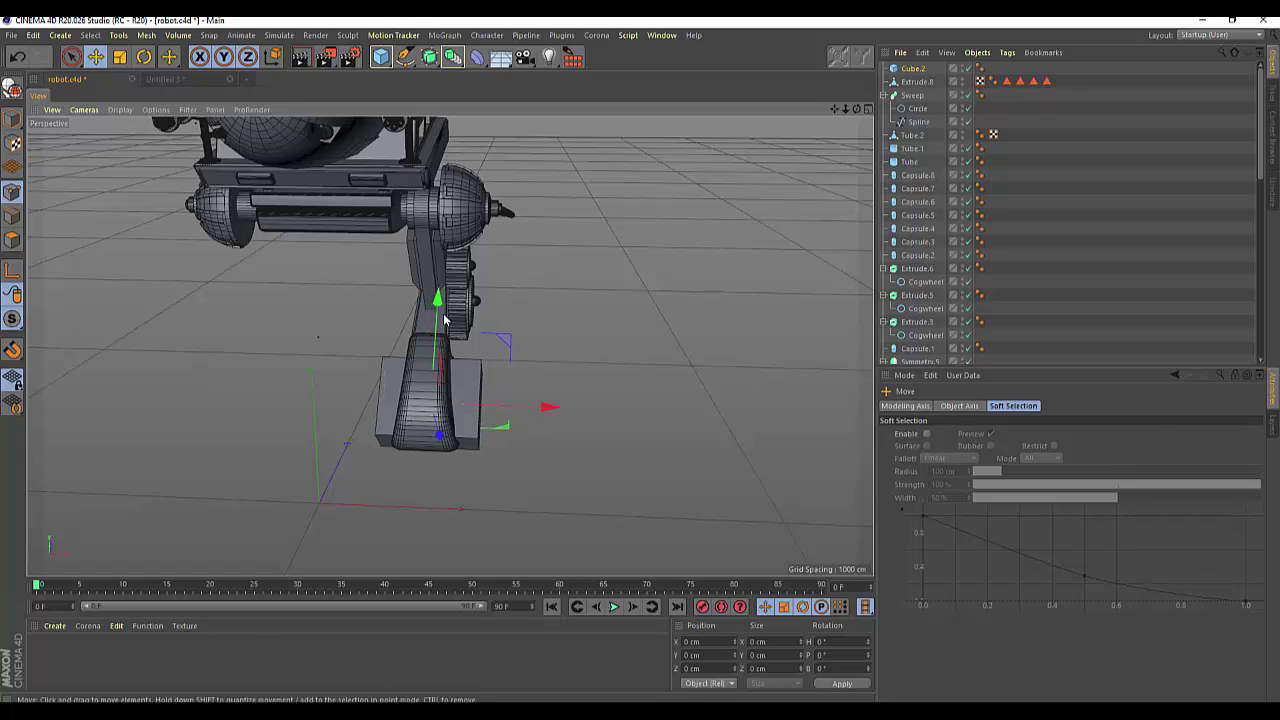
pyautogui.moveTo(445, 318); pyautogui.dragTo(445, 311)
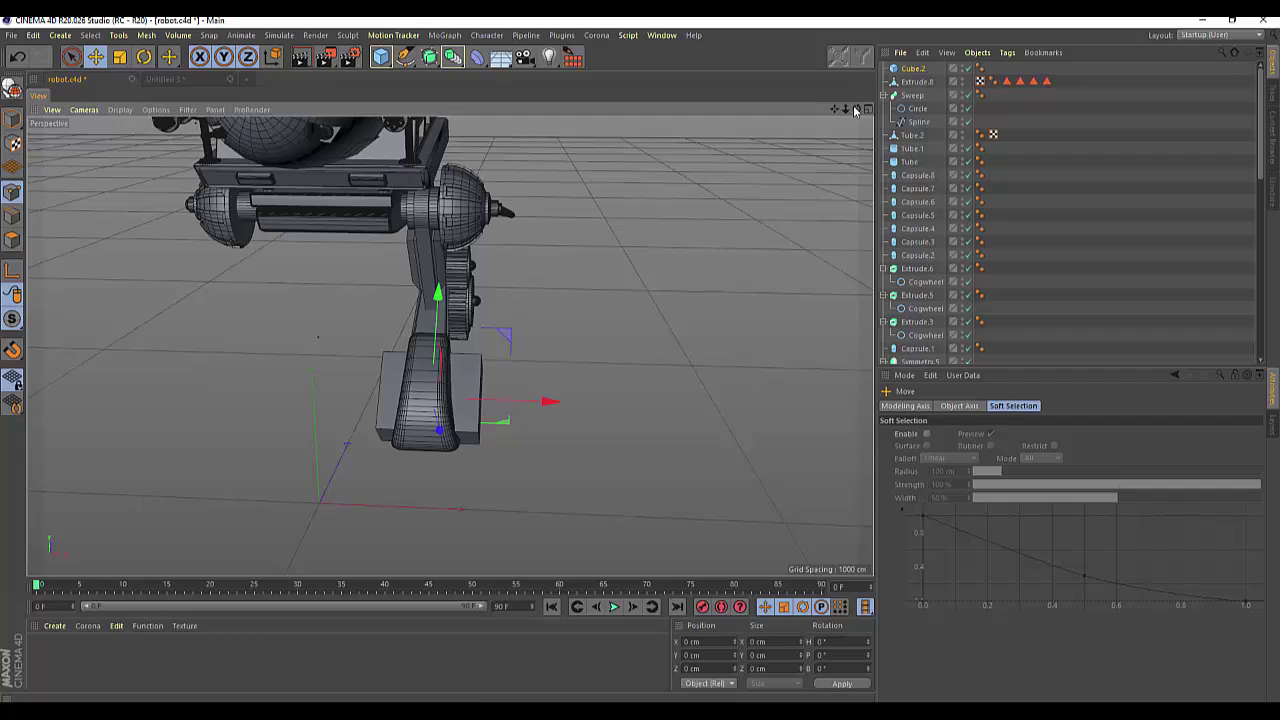
pyautogui.moveTo(855, 111)
pyautogui.mouseDown()
pyautogui.moveTo(450, 346)
pyautogui.moveTo(566, 491)
pyautogui.moveTo(530, 482)
pyautogui.mouseUp()
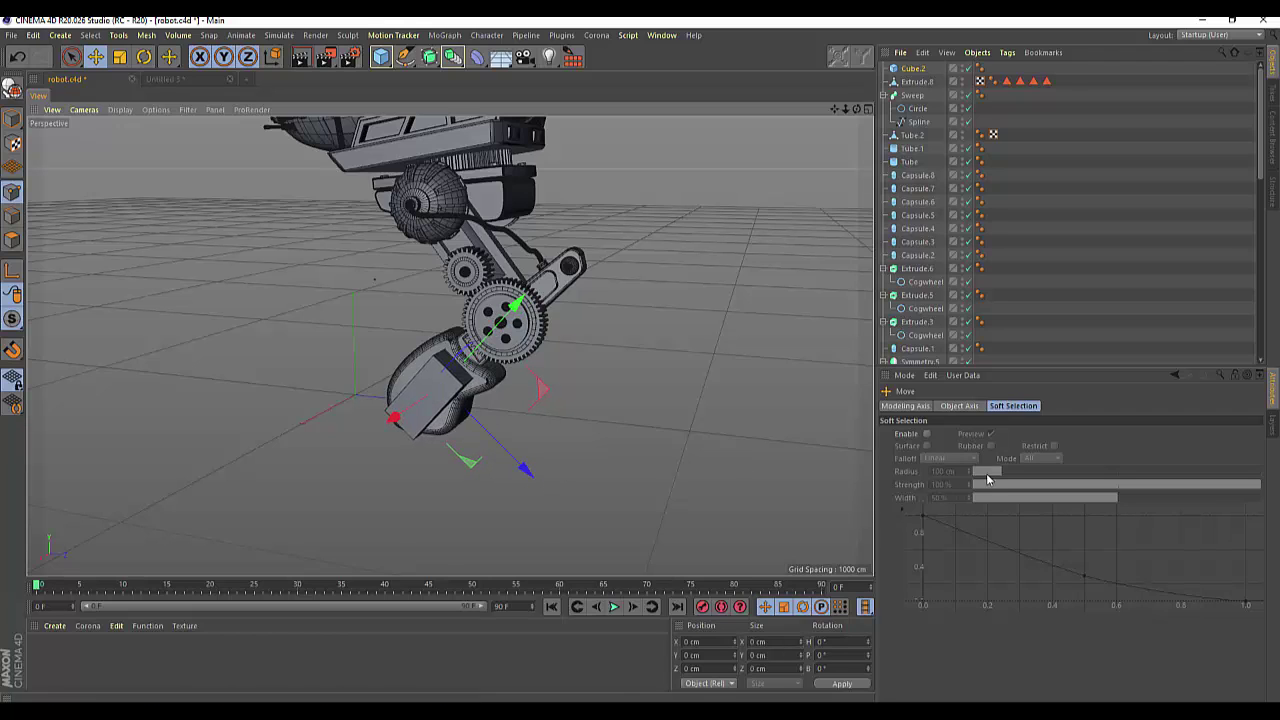
# Thin Cube.2 along Z to 256 × 209 × 88 cm and shift it slightly left
pyautogui.click(908, 70)
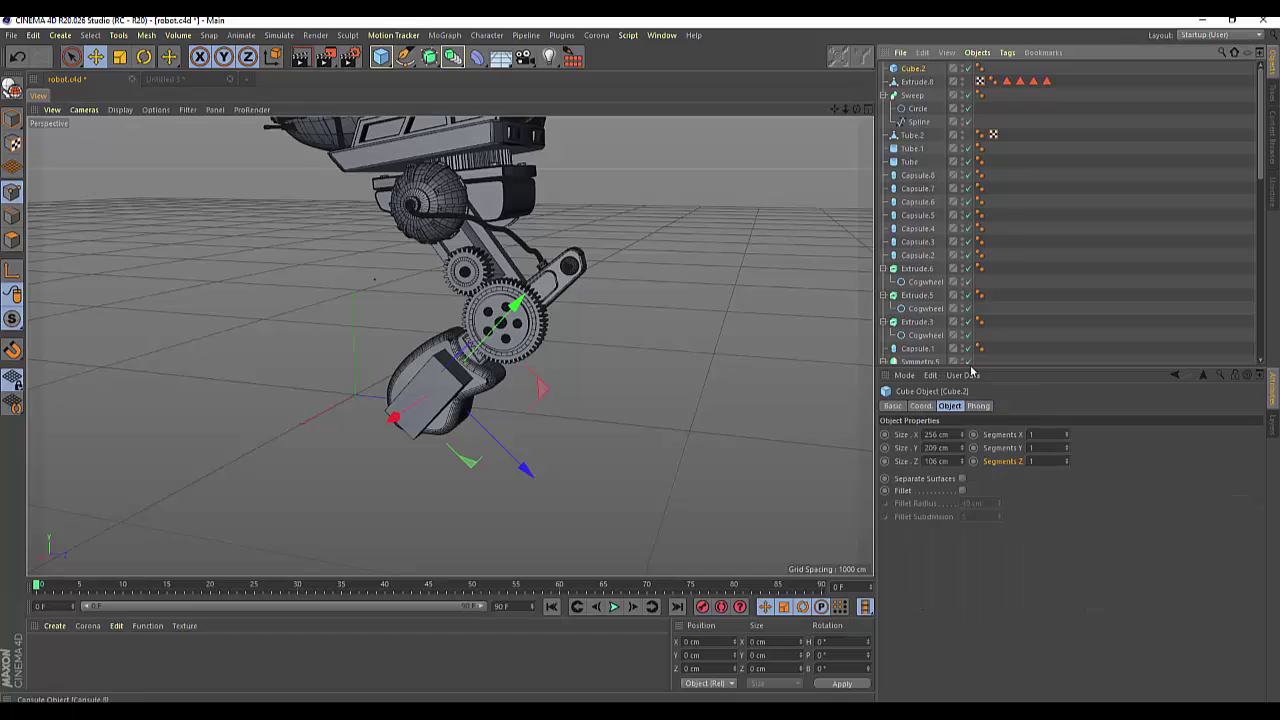
pyautogui.moveTo(962, 462); pyautogui.dragTo(962, 478)
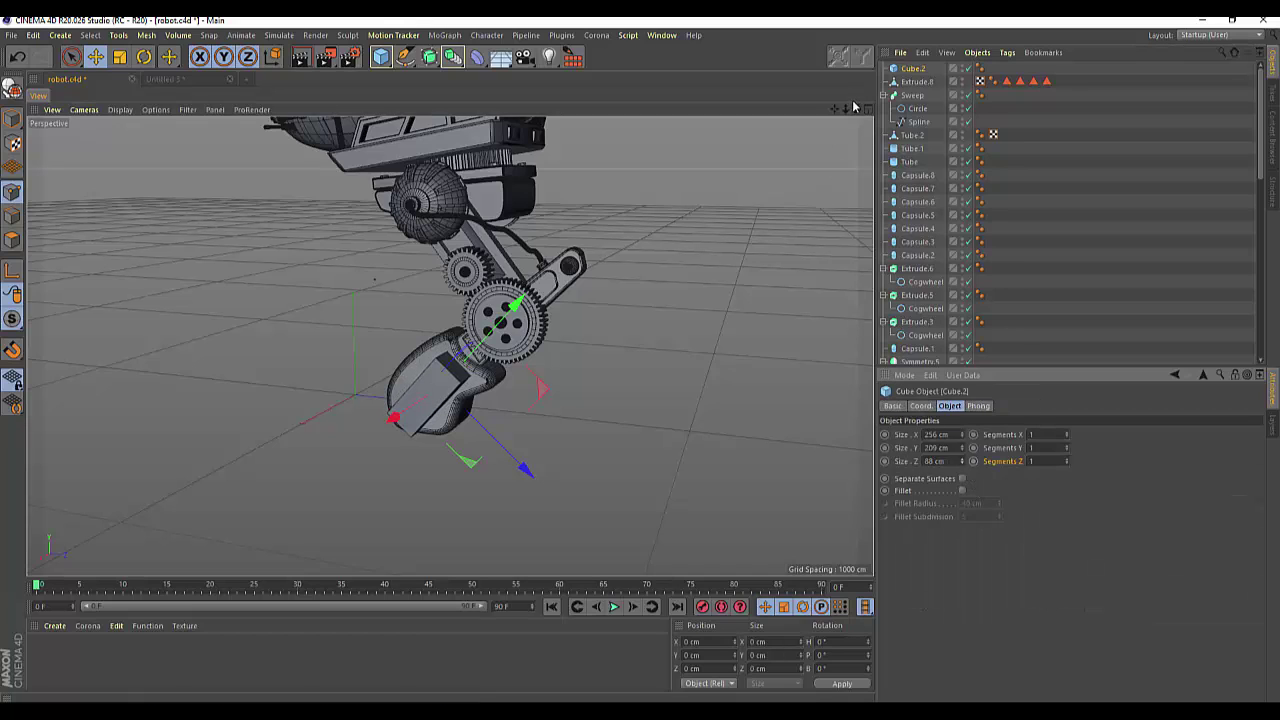
pyautogui.moveTo(855, 108); pyautogui.dragTo(760, 112)
pyautogui.moveTo(450, 345); pyautogui.dragTo(648, 364)
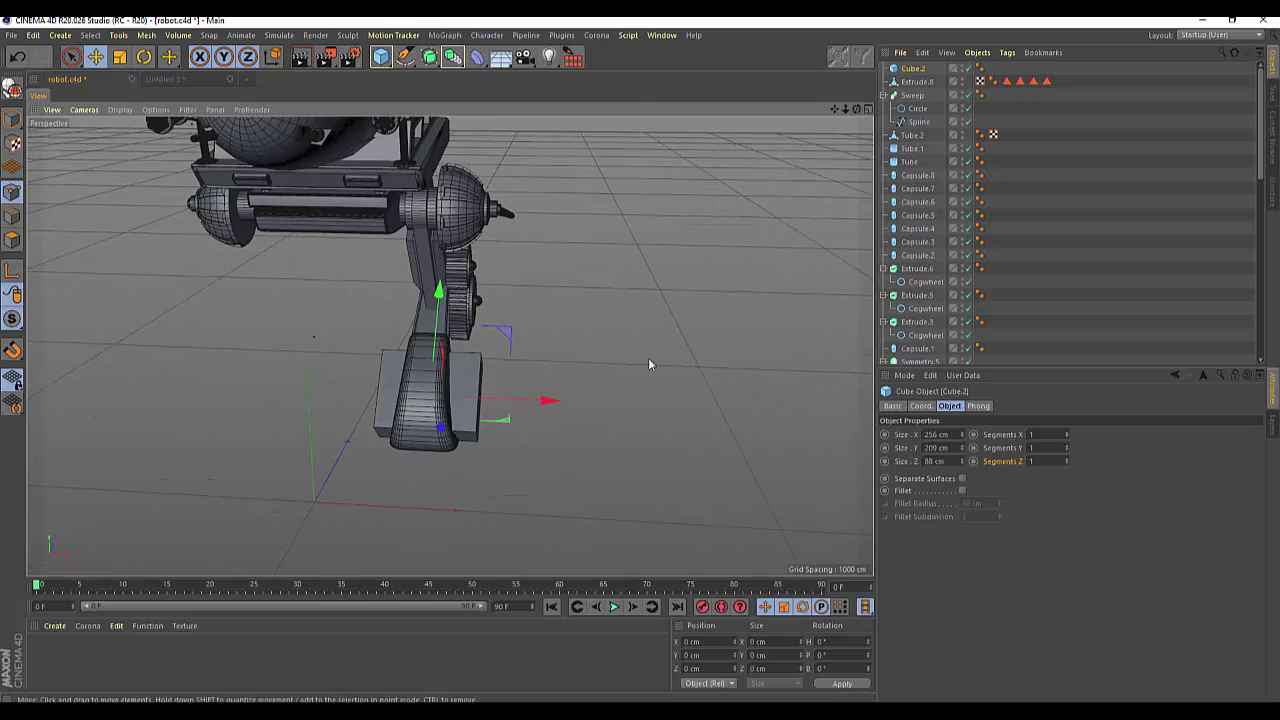
pyautogui.moveTo(553, 416); pyautogui.dragTo(545, 408)
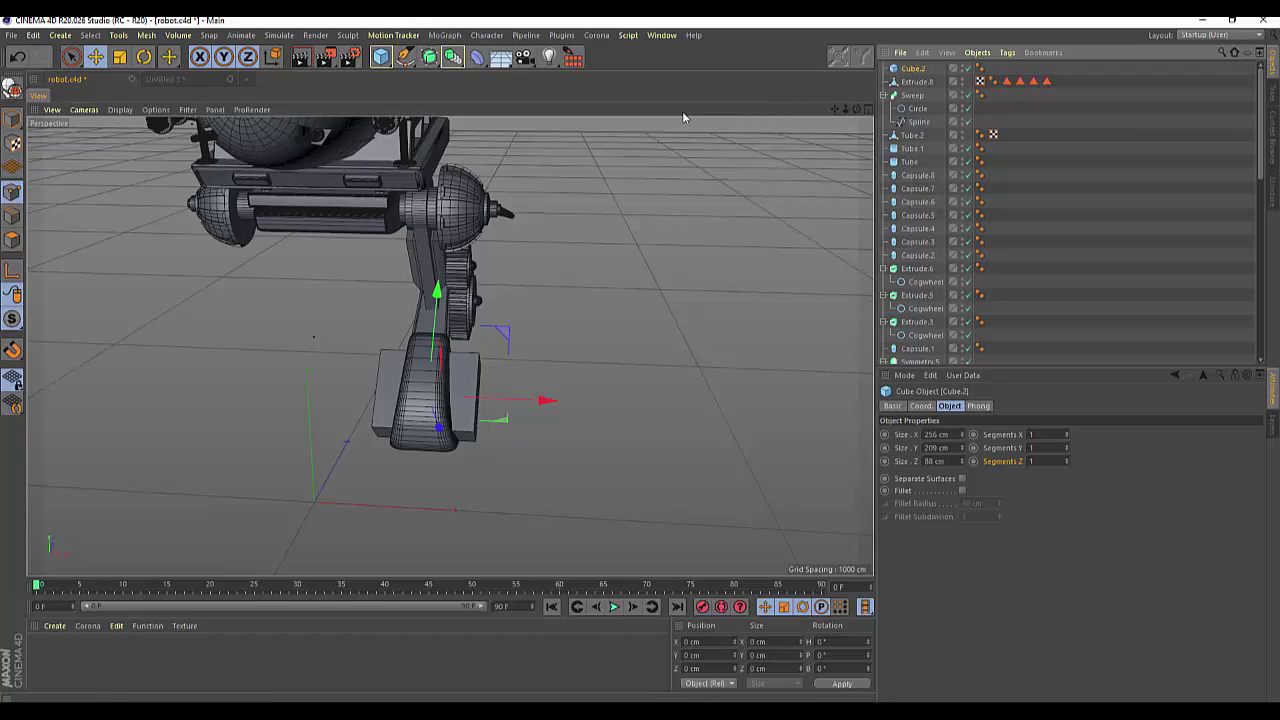
pyautogui.click(477, 59)
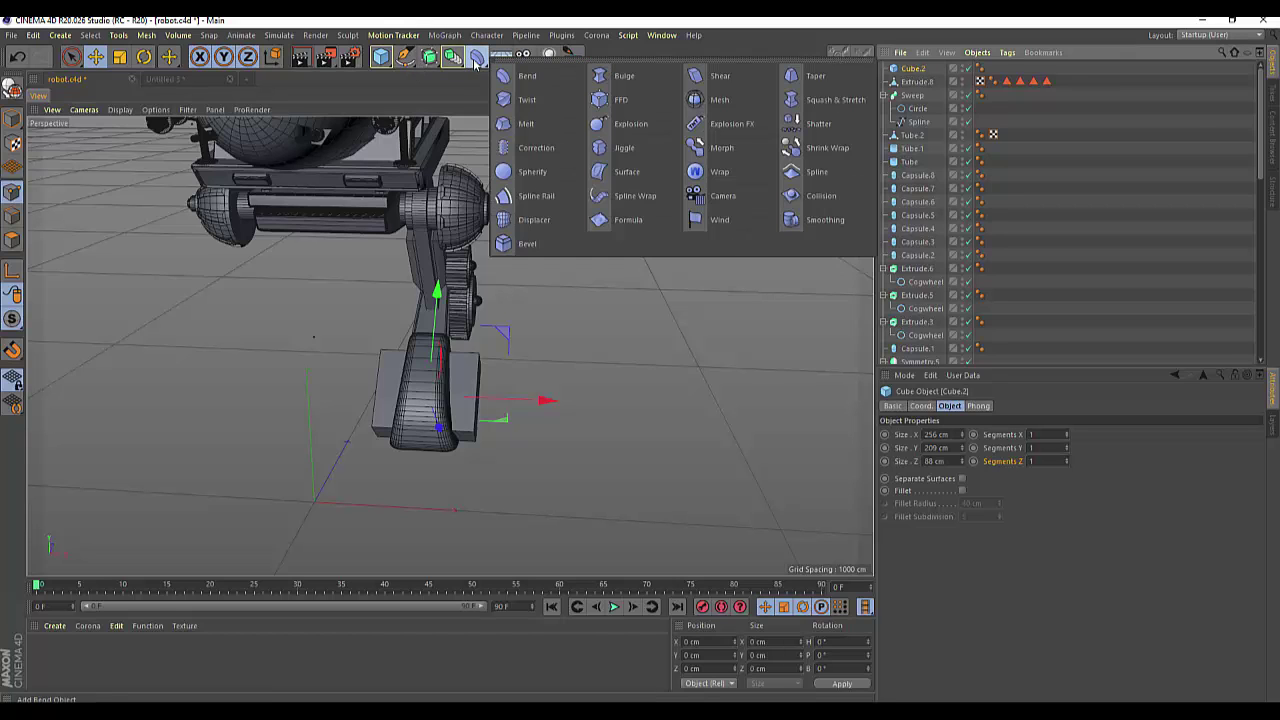
# Add an FFD to Cube.2 and scale its top lattice points to about 56% width
pyautogui.click(604, 108)
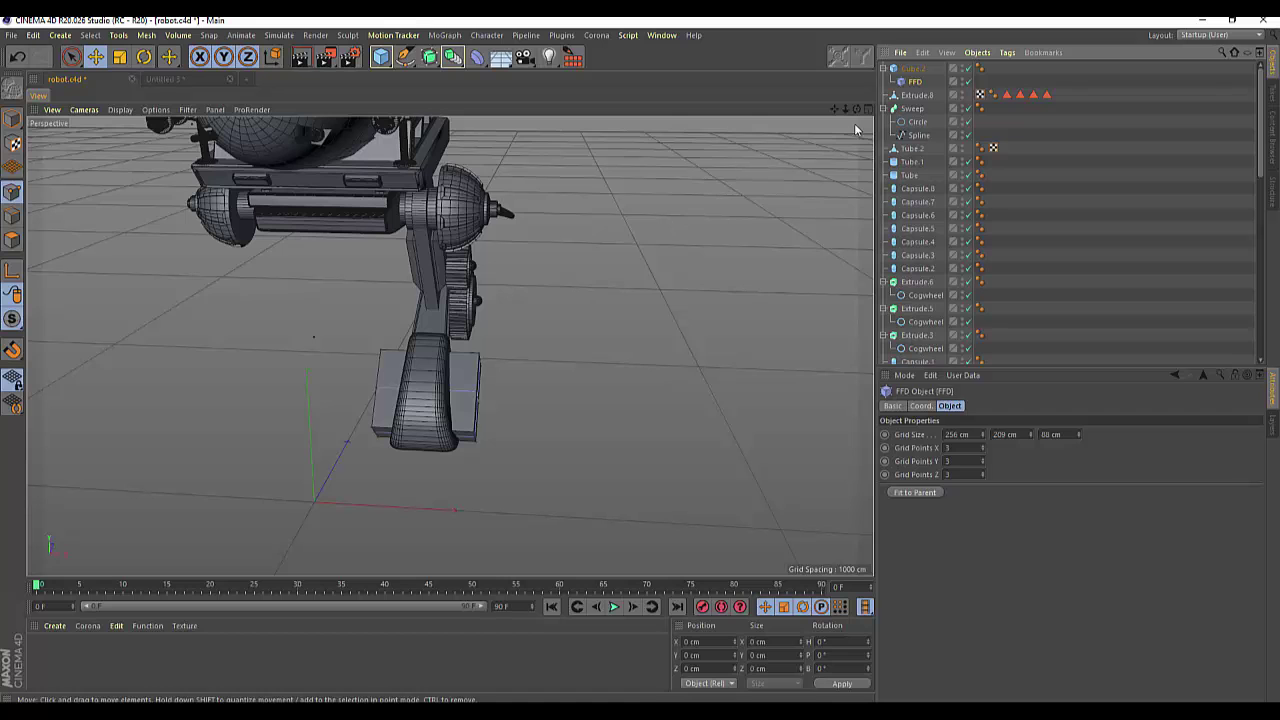
pyautogui.moveTo(856, 108); pyautogui.dragTo(857, 110)
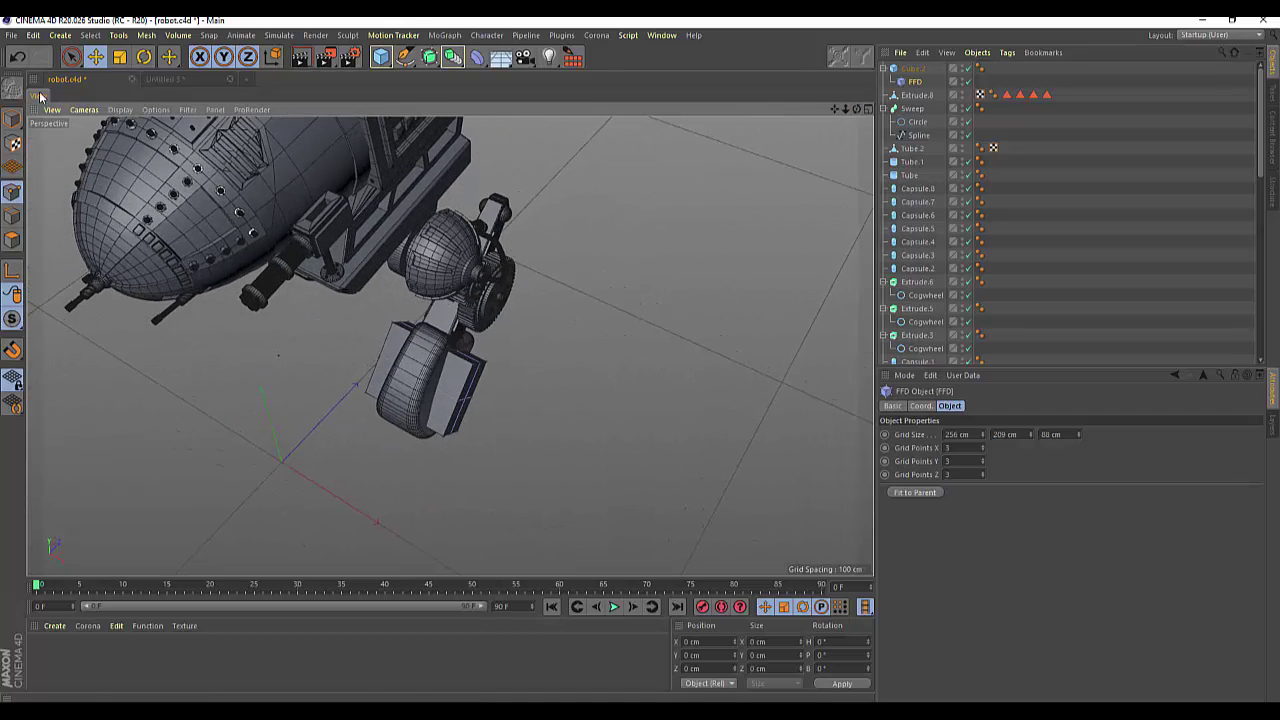
pyautogui.moveTo(71, 57); pyautogui.dragTo(130, 82)
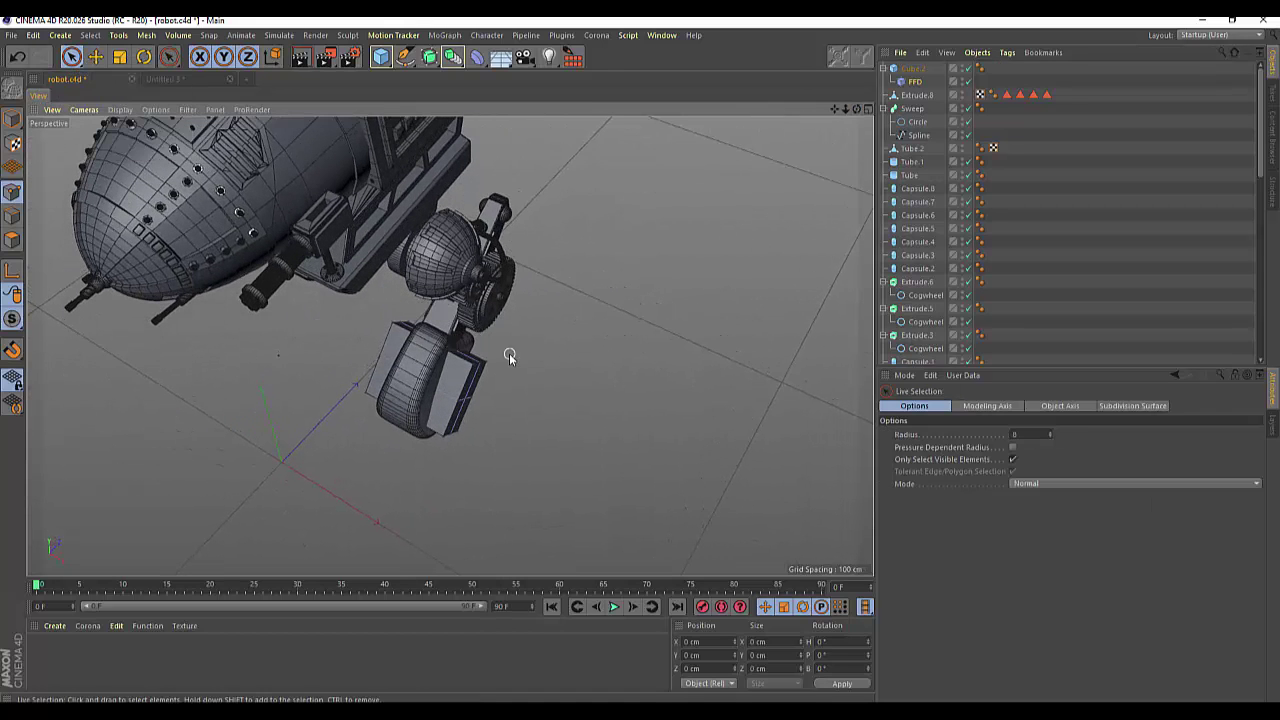
pyautogui.click(467, 368)
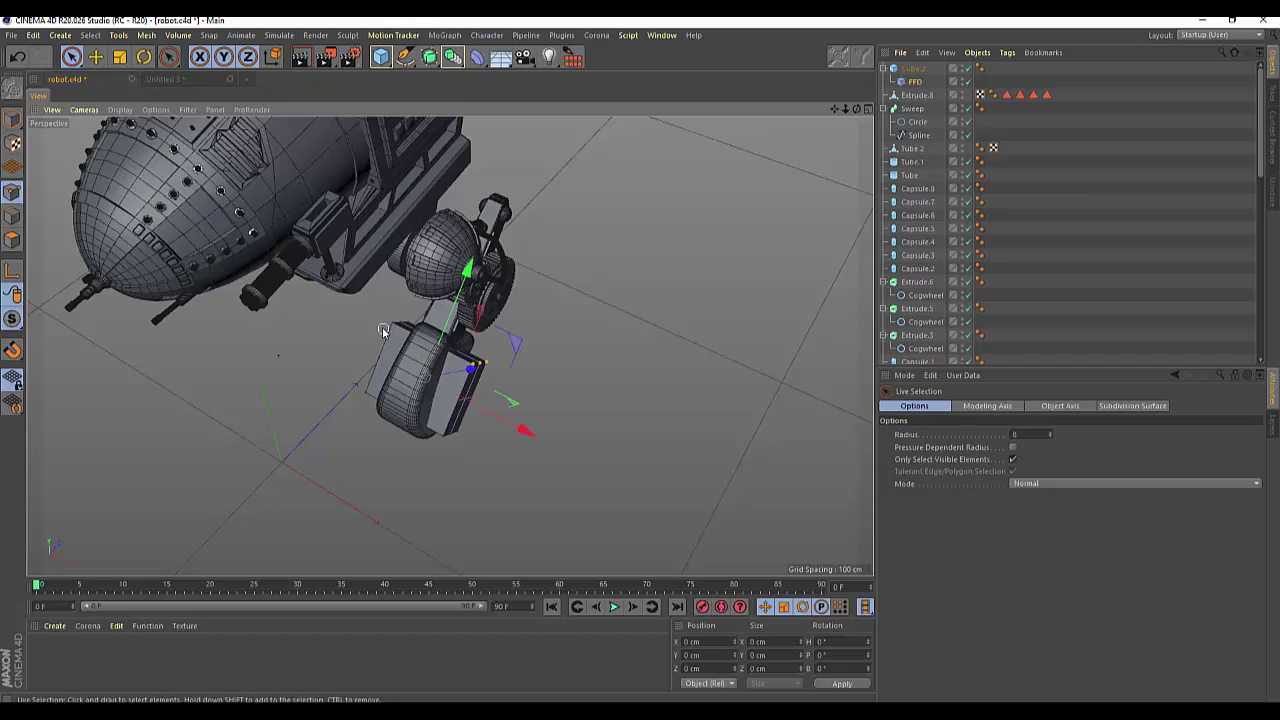
pyautogui.click(410, 323)
pyautogui.press('t')
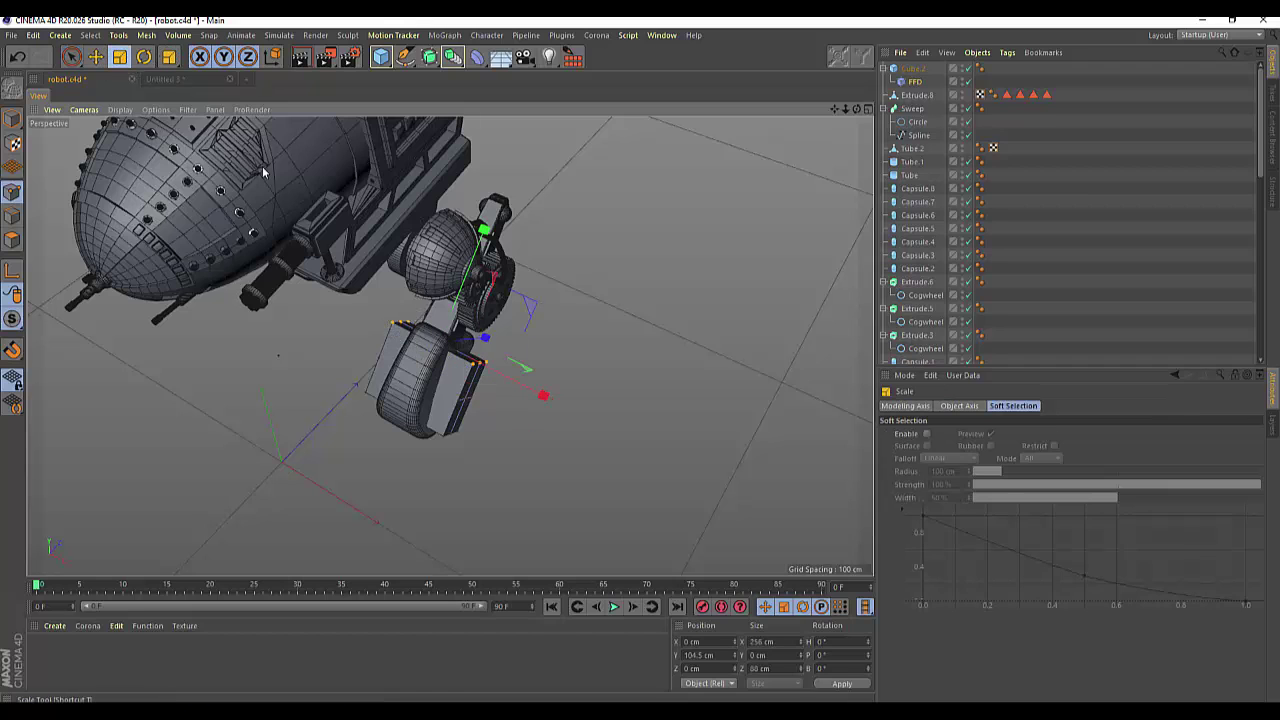
pyautogui.moveTo(545, 398); pyautogui.dragTo(500, 373)
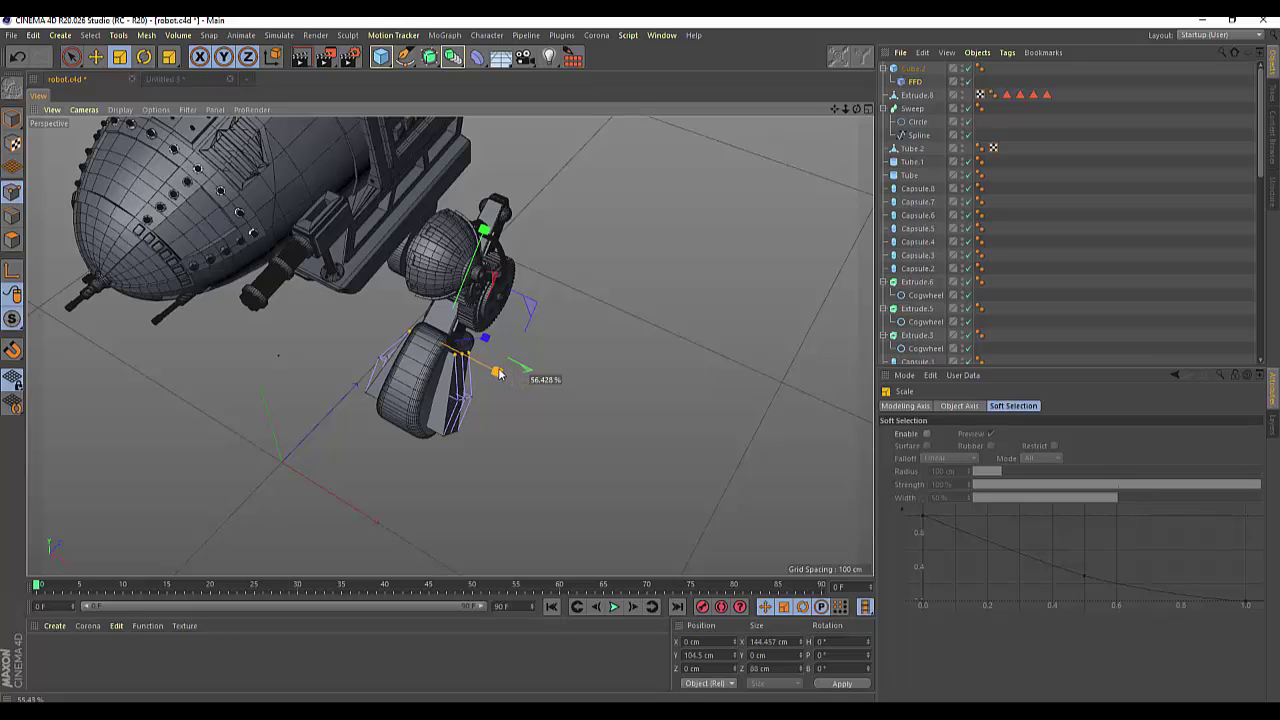
pyautogui.click(575, 404)
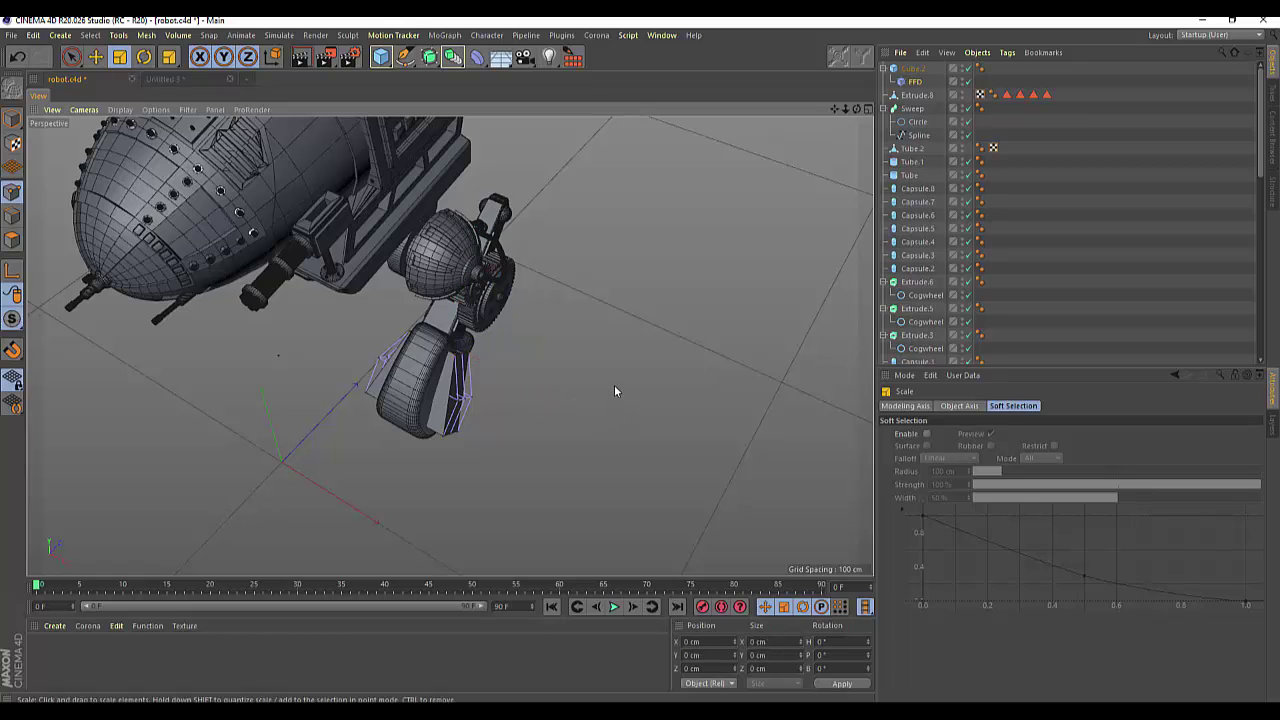
# Enable Fillet on Cube.2 with a 40 cm radius and 5 subdivisions
pyautogui.click(911, 69)
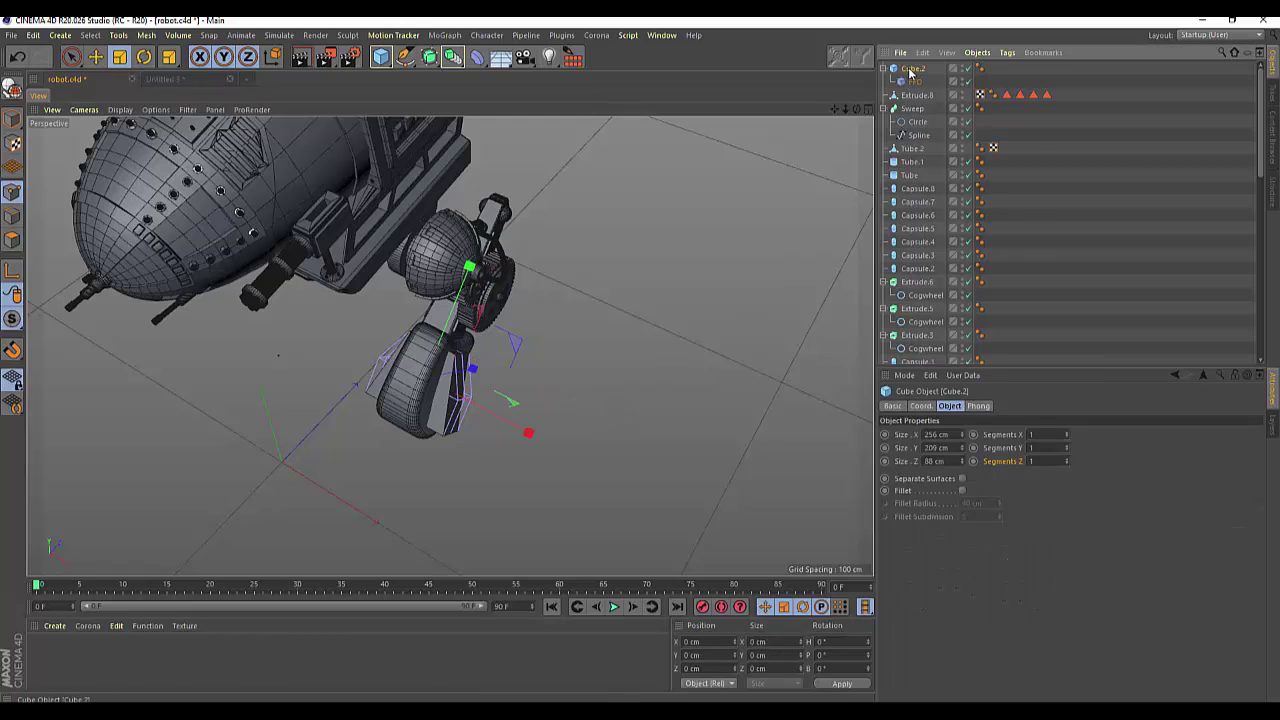
pyautogui.click(963, 491)
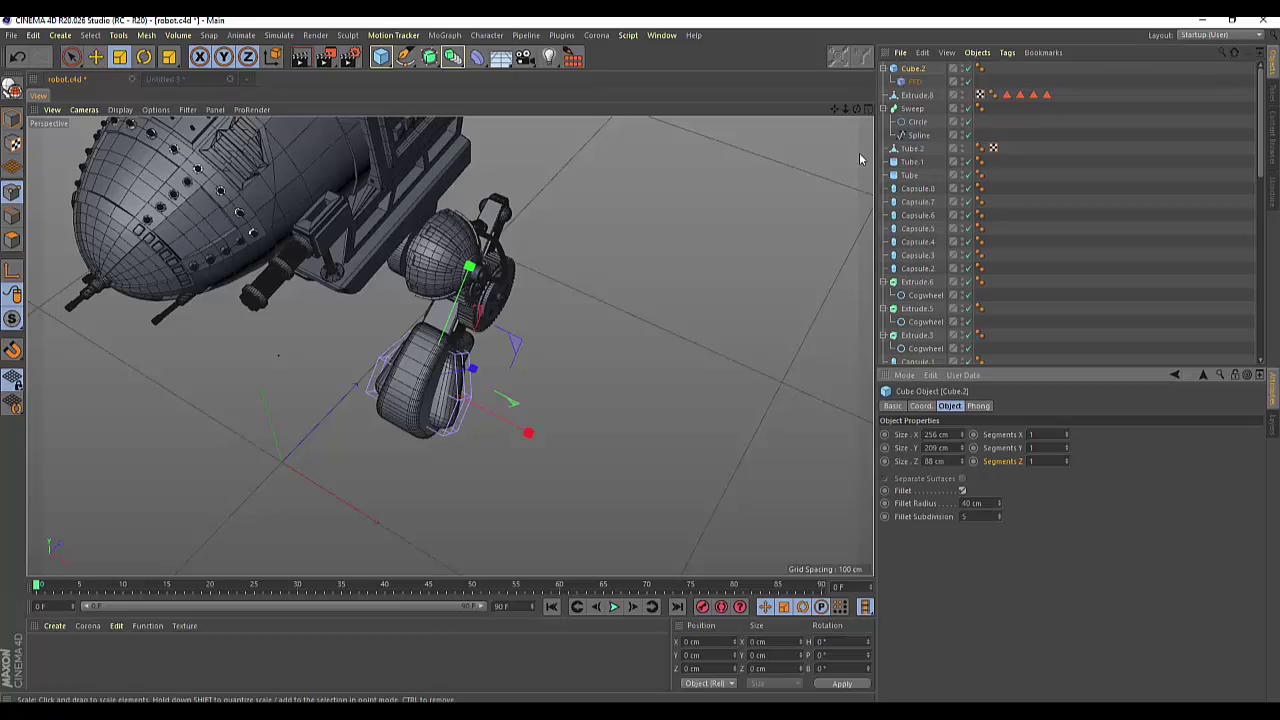
pyautogui.moveTo(857, 108); pyautogui.dragTo(450, 346)
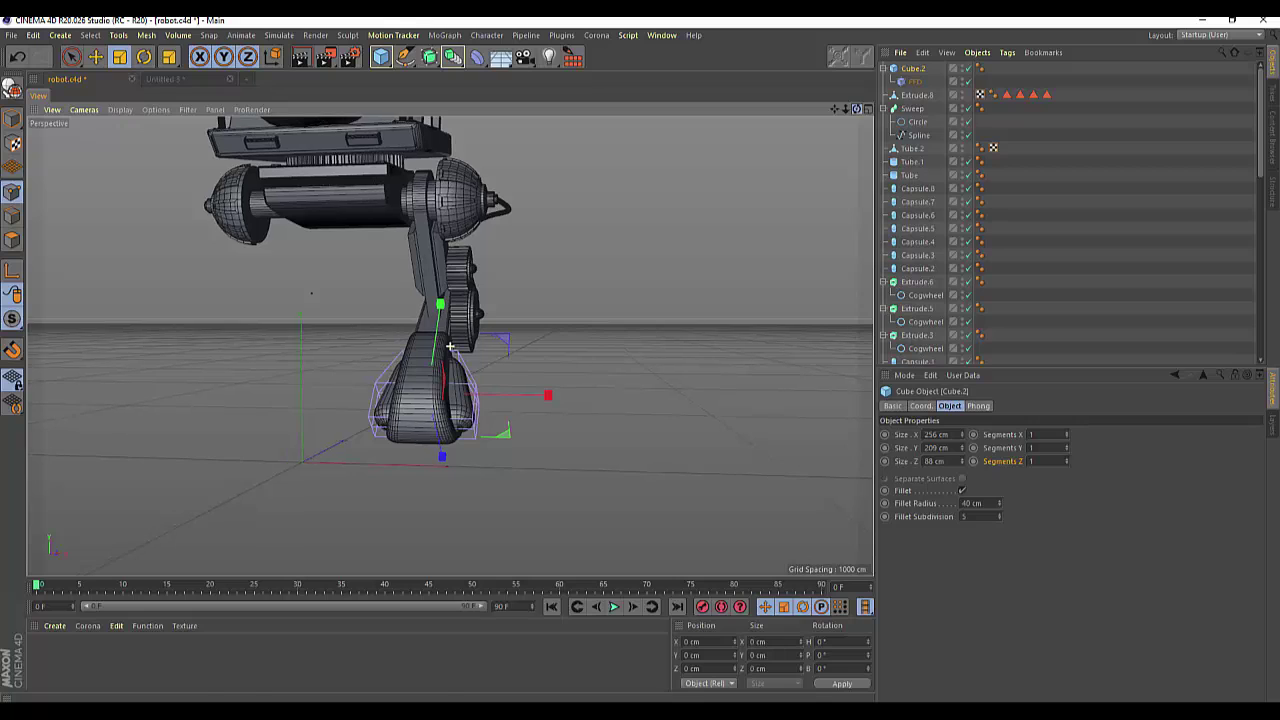
pyautogui.click(913, 83)
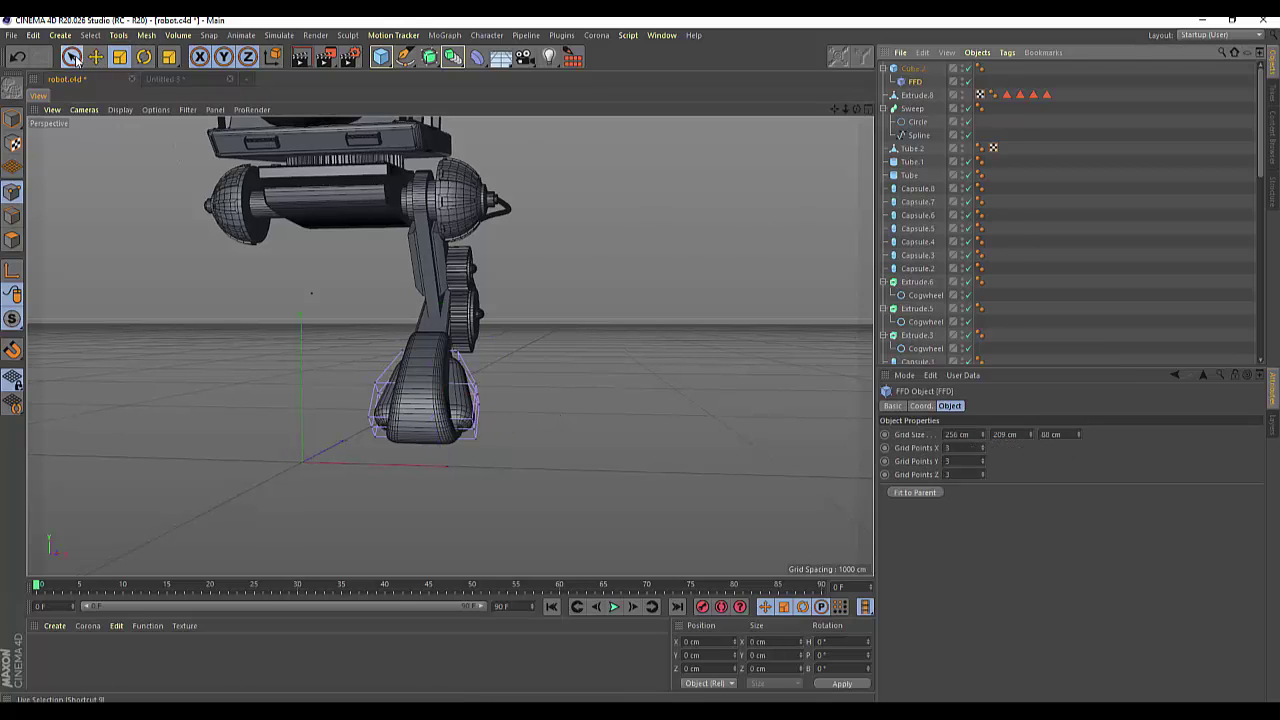
# Pull selected FFD lattice points down about 27 cm and about 29 cm along Z
pyautogui.moveTo(71, 57); pyautogui.dragTo(120, 76)
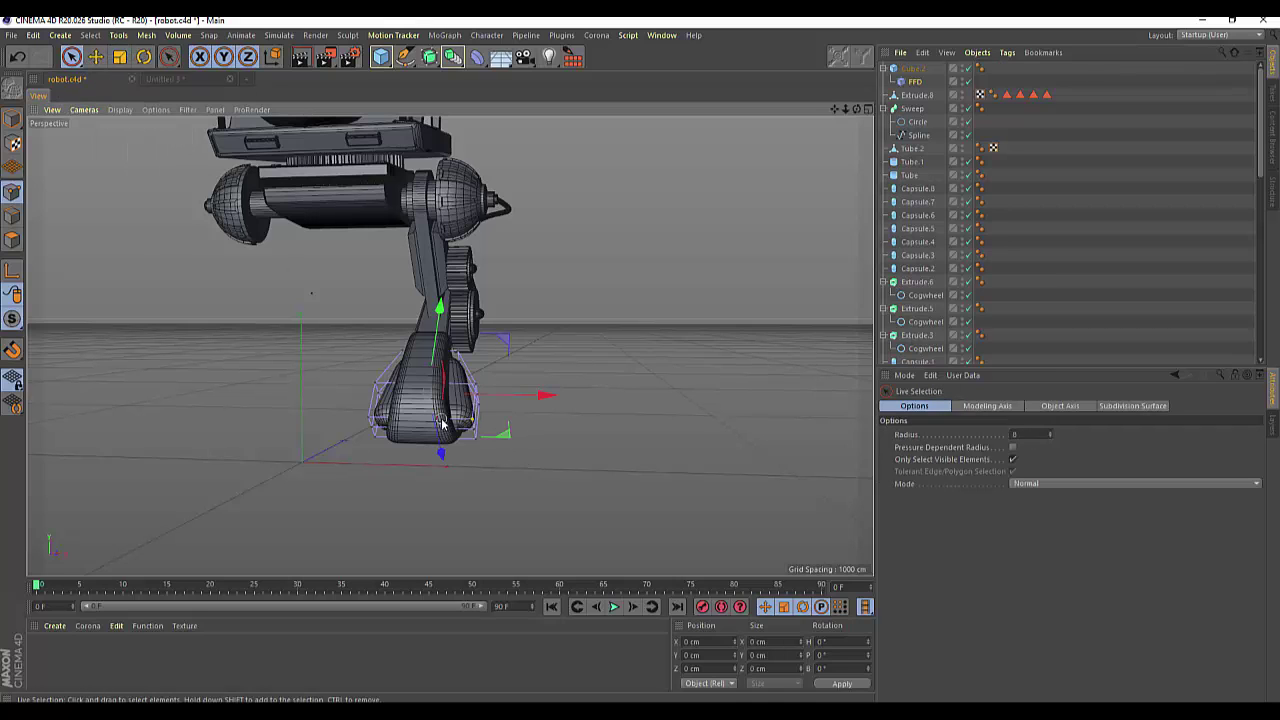
pyautogui.click(508, 415)
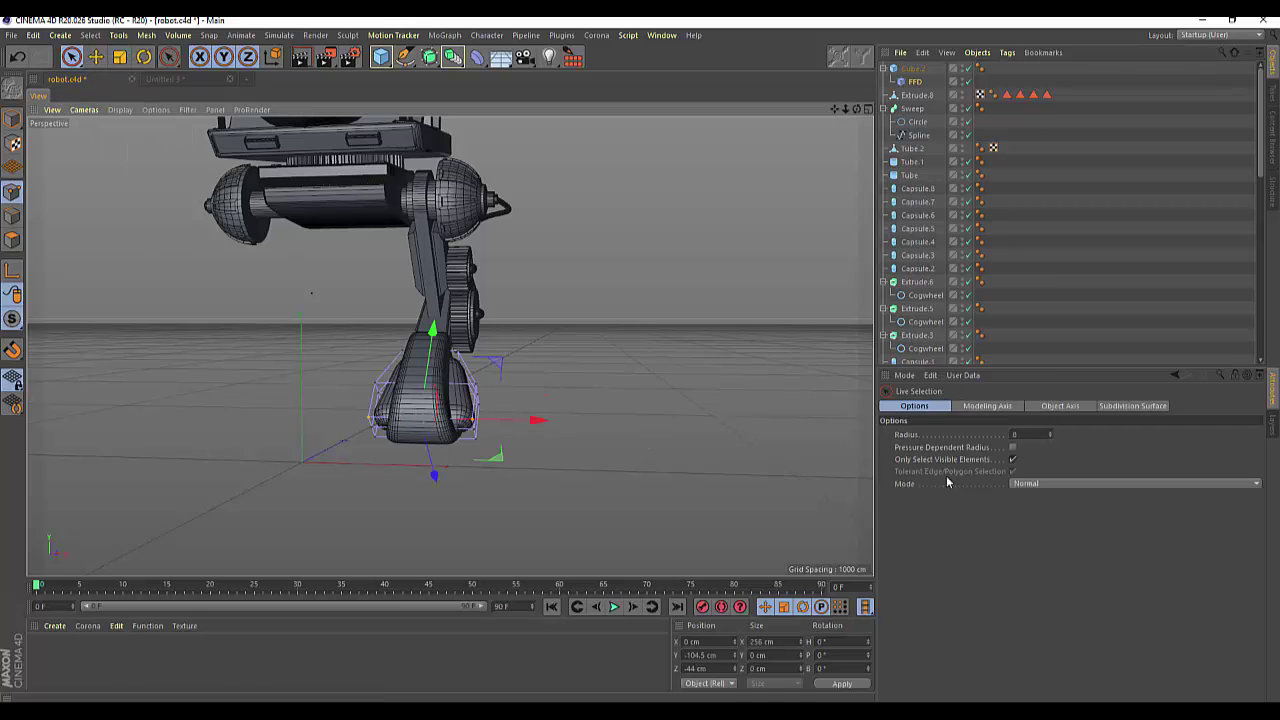
pyautogui.click(474, 425)
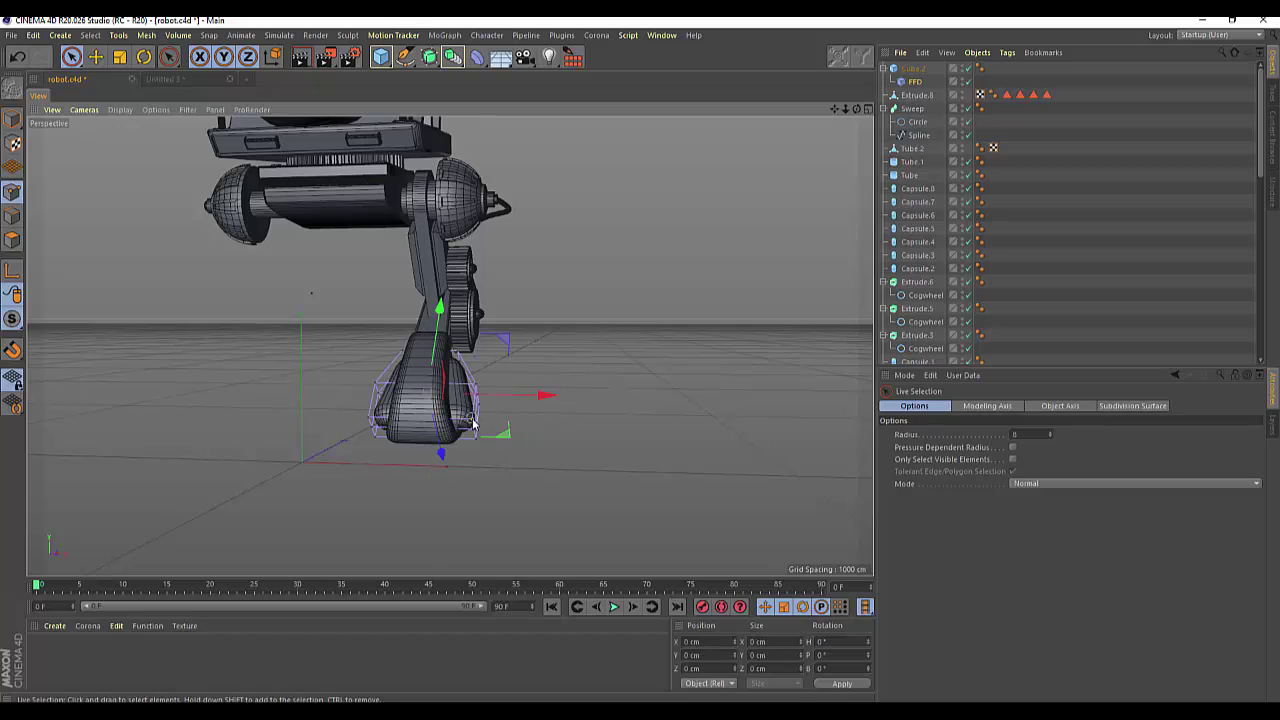
pyautogui.click(365, 421)
pyautogui.moveTo(434, 474); pyautogui.dragTo(432, 460)
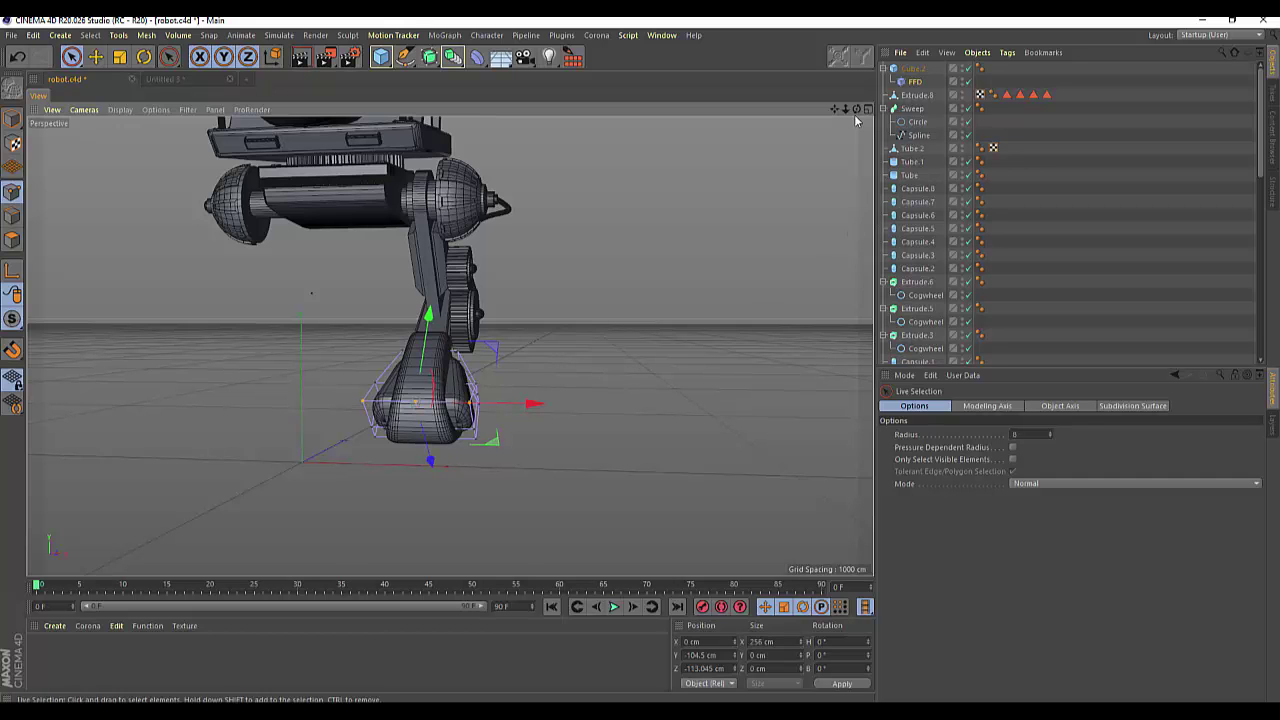
pyautogui.moveTo(856, 109); pyautogui.dragTo(820, 140)
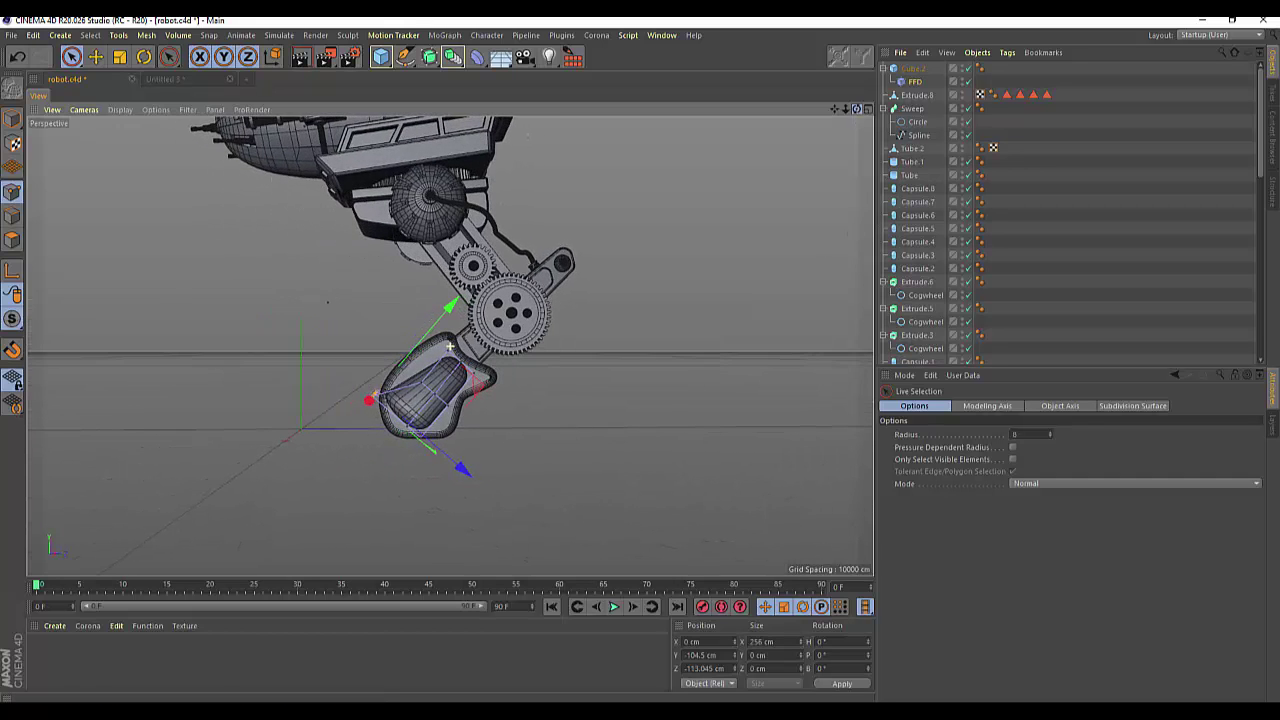
pyautogui.moveTo(471, 476); pyautogui.dragTo(477, 480)
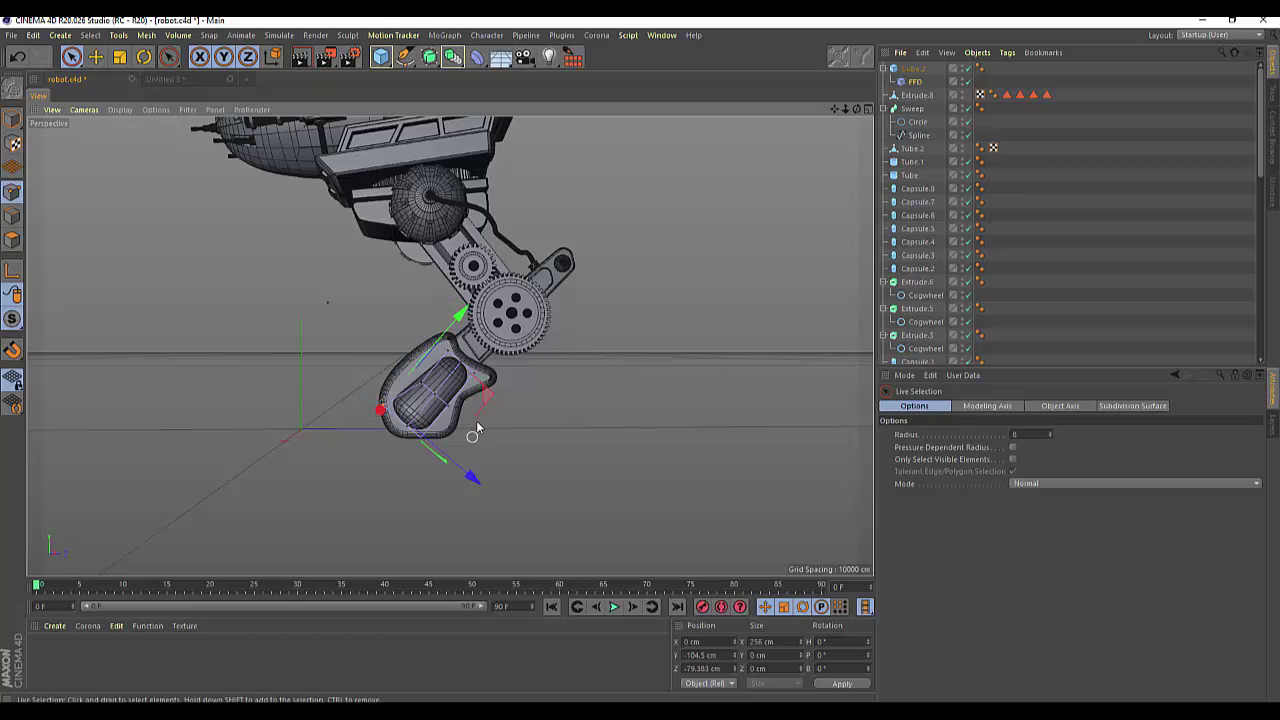
# Squeeze the top lattice points to about 69% depth
pyautogui.click(465, 362)
pyautogui.press('t')
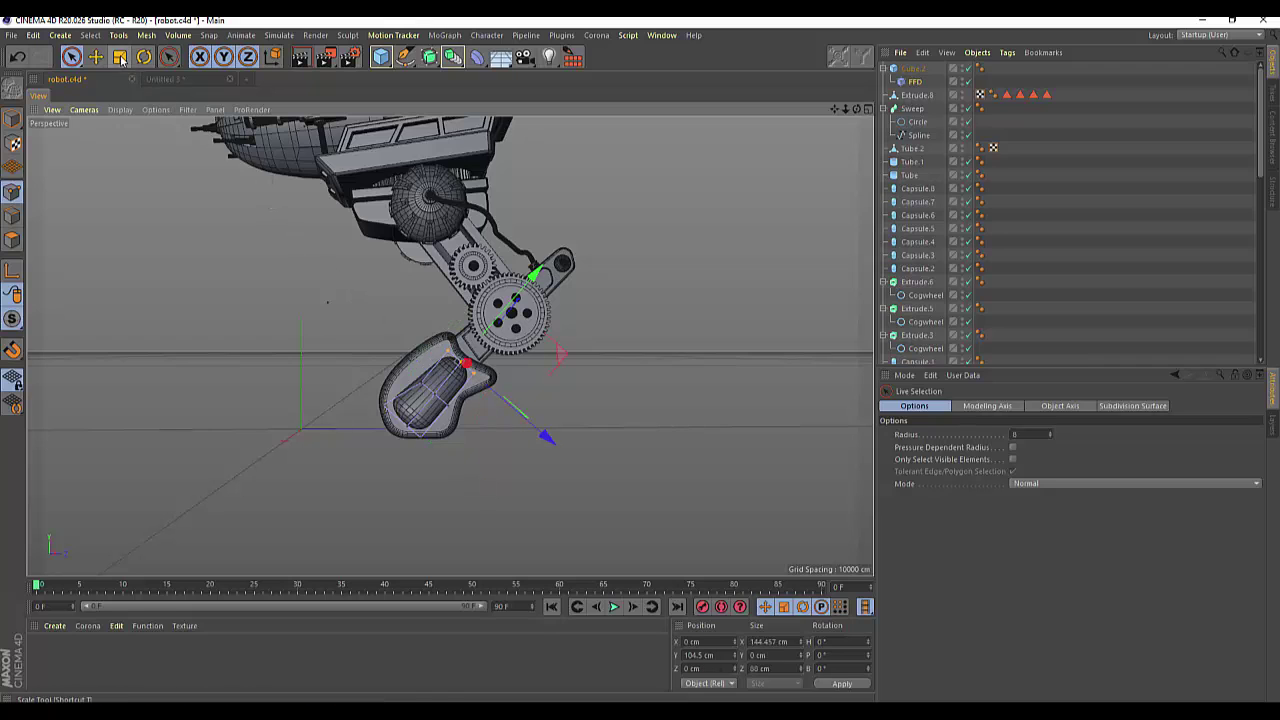
pyautogui.moveTo(551, 448); pyautogui.dragTo(520, 420)
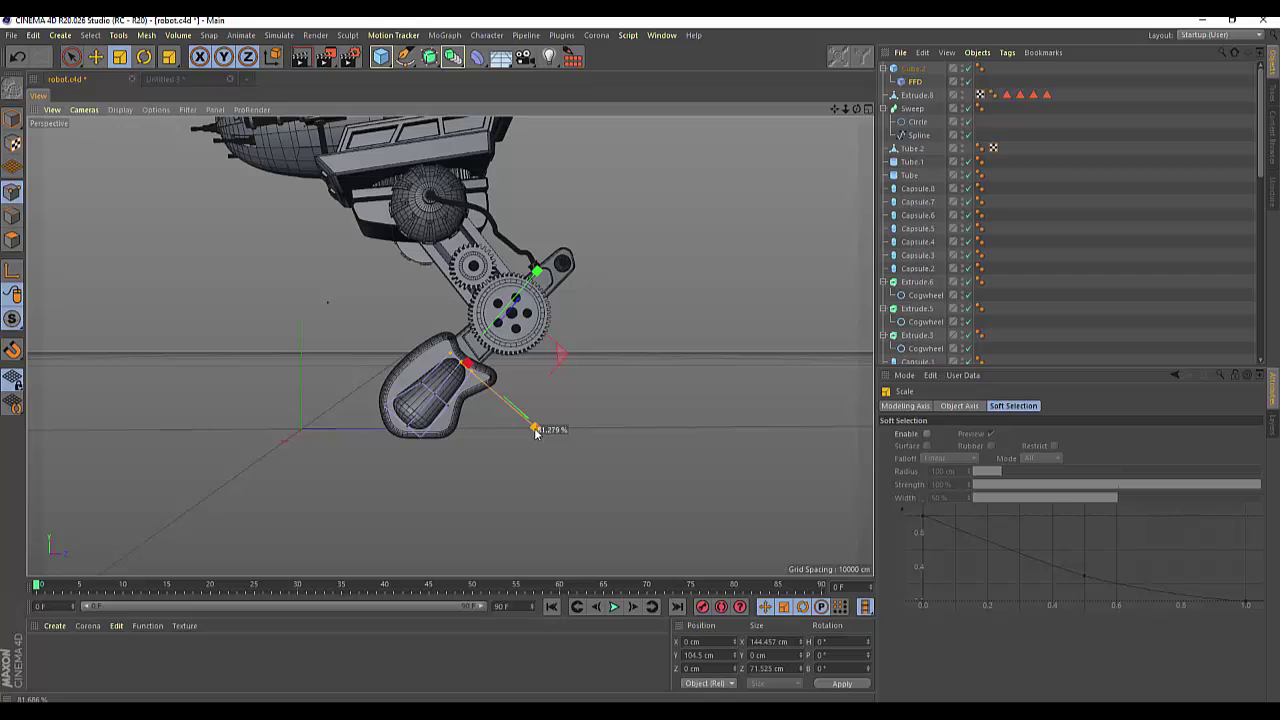
pyautogui.moveTo(535, 432); pyautogui.dragTo(537, 434)
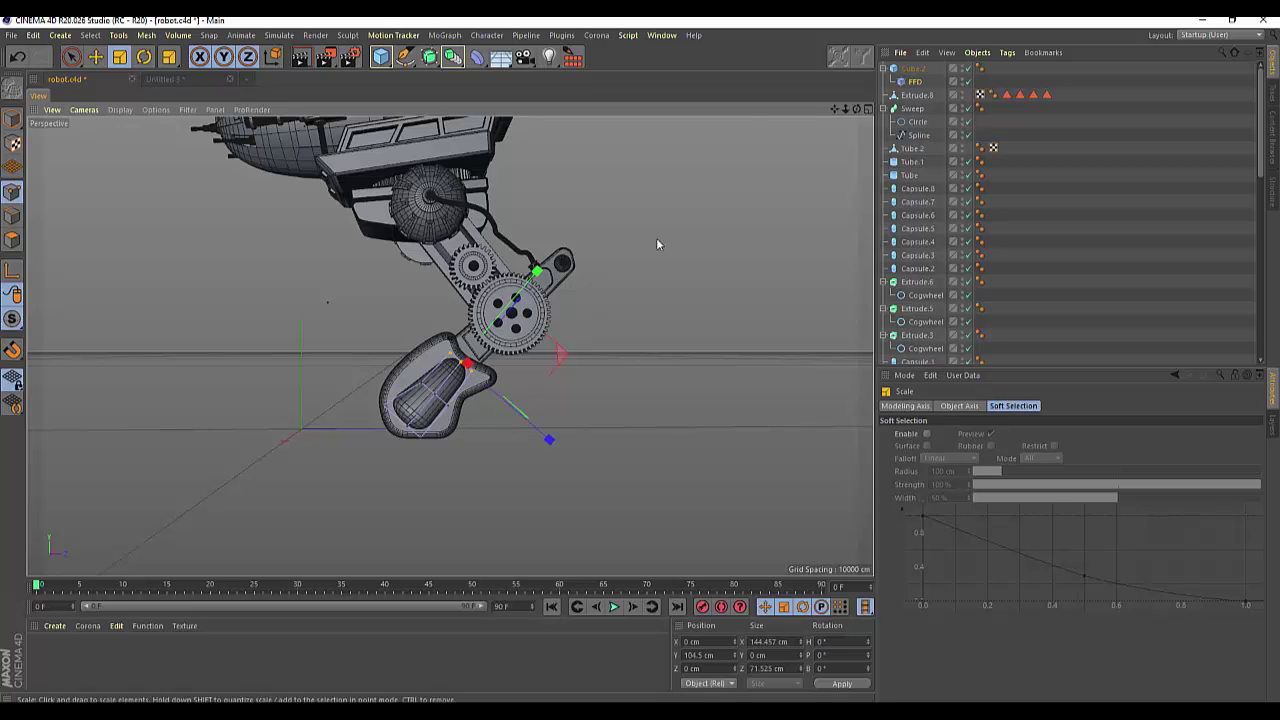
pyautogui.keyDown('alt'); pyautogui.moveTo(657, 243); pyautogui.dragTo(450, 346); pyautogui.keyUp('alt')
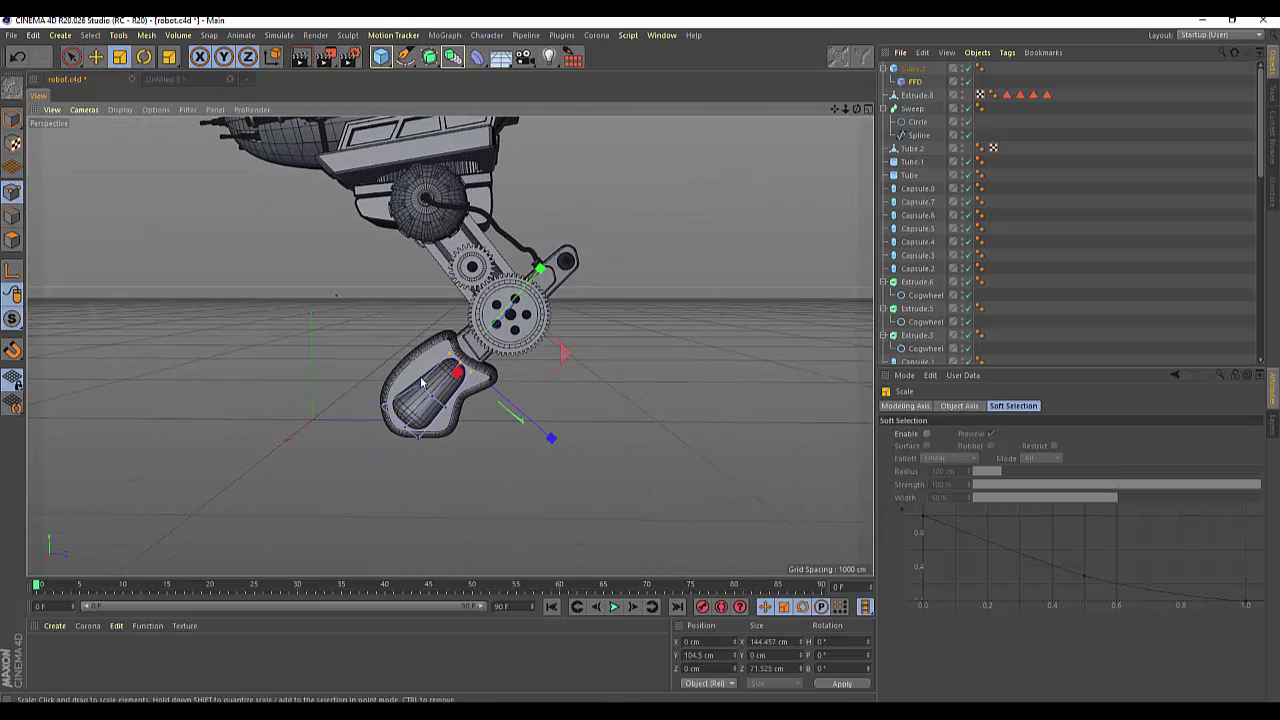
# Slide the part inside the foot shell about 28 cm further back
pyautogui.moveTo(71, 56); pyautogui.dragTo(120, 72)
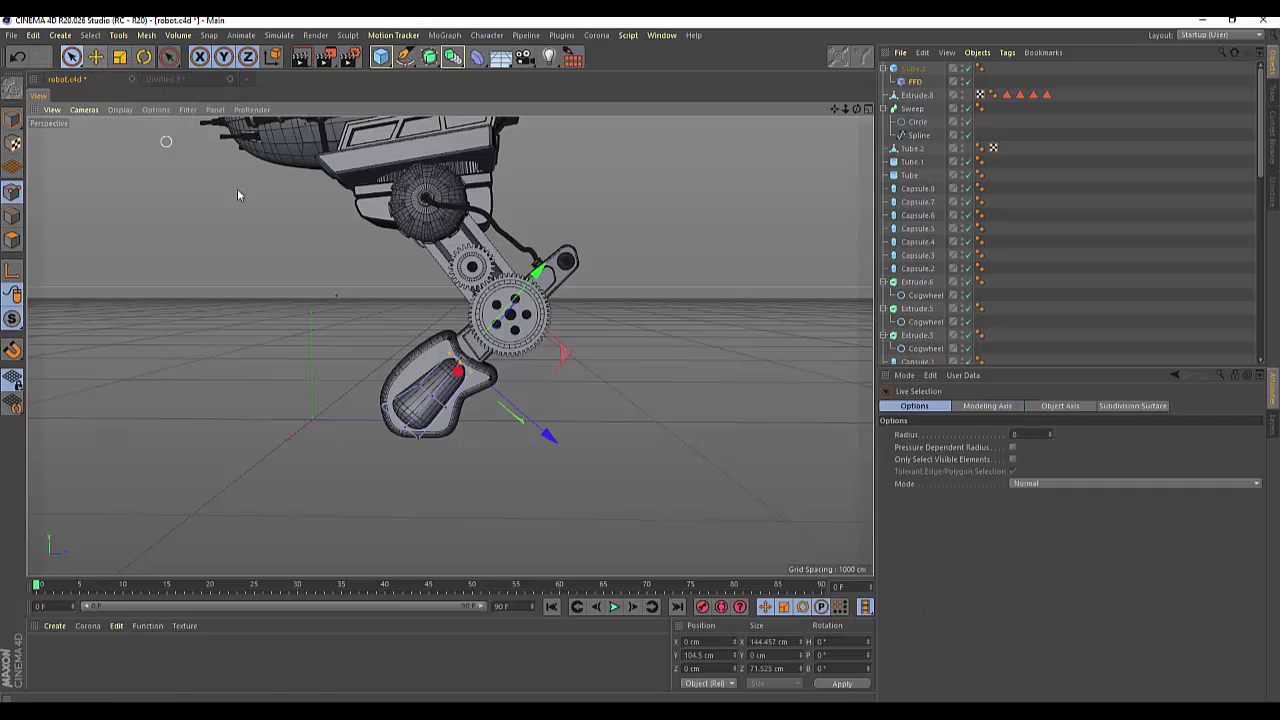
pyautogui.click(421, 391)
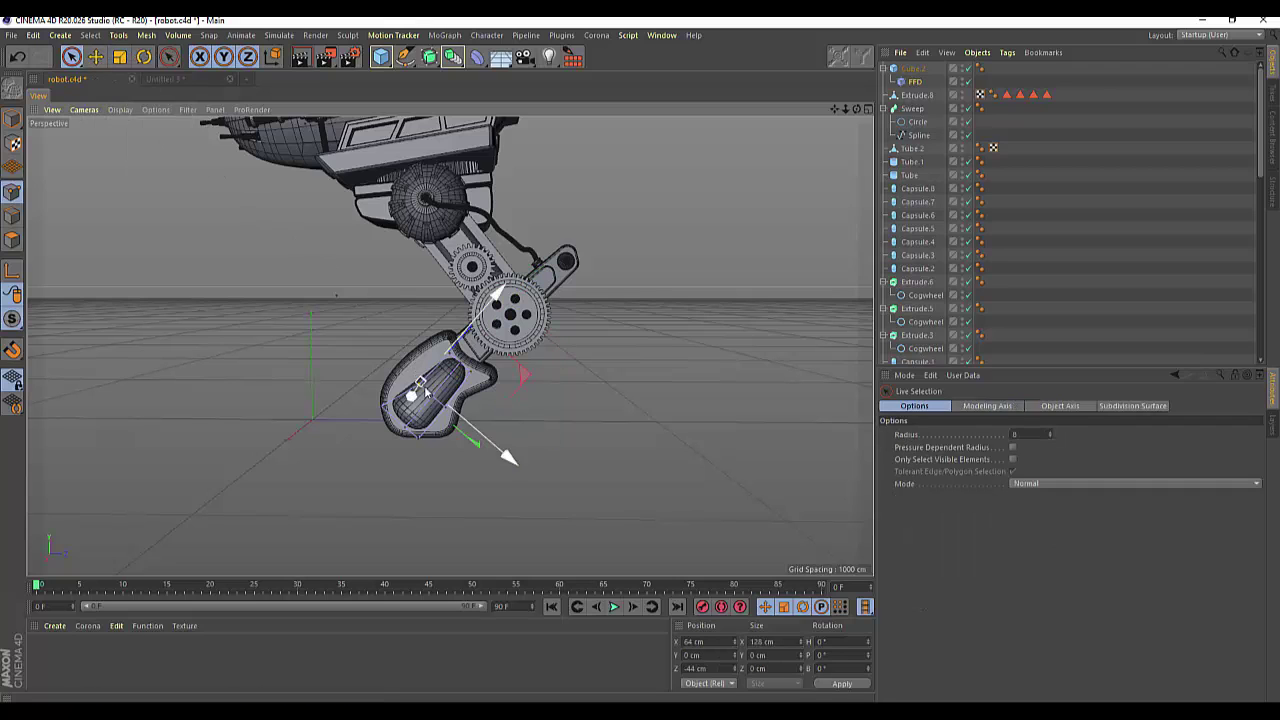
pyautogui.moveTo(508, 457); pyautogui.dragTo(704, 309)
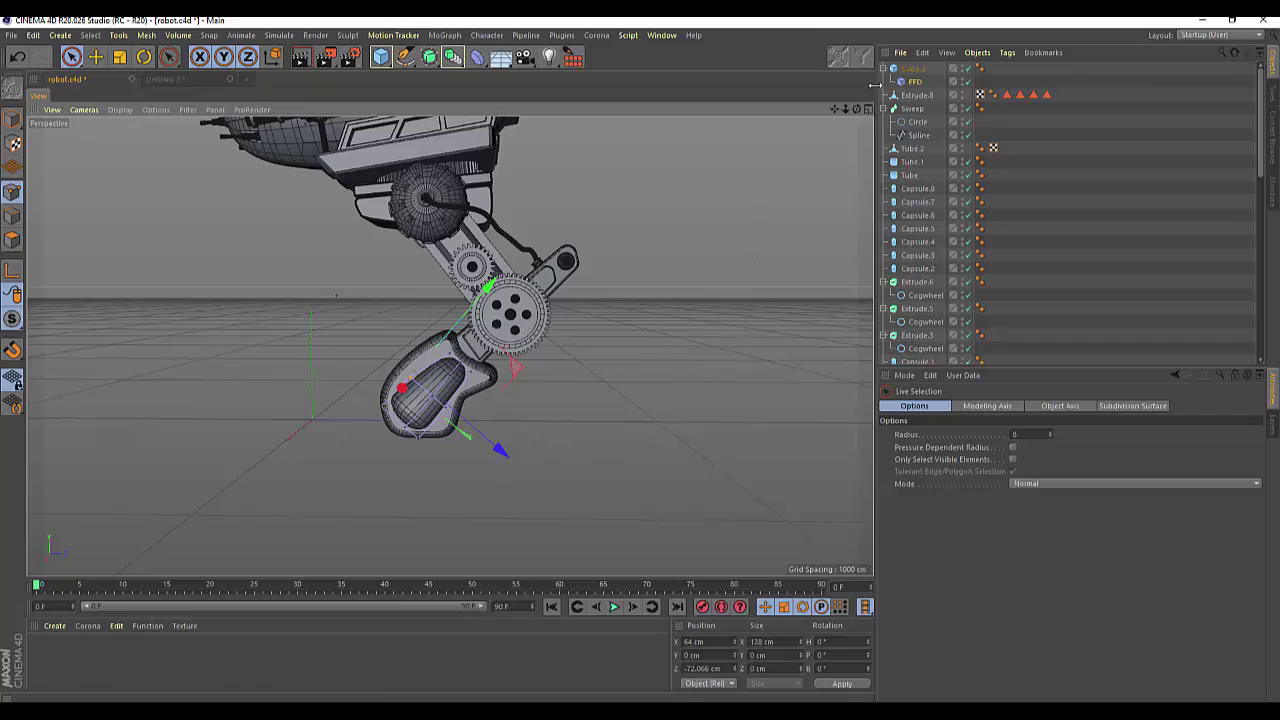
pyautogui.moveTo(856, 107)
pyautogui.mouseDown()
pyautogui.moveTo(870, 115)
pyautogui.moveTo(860, 110)
pyautogui.mouseUp()
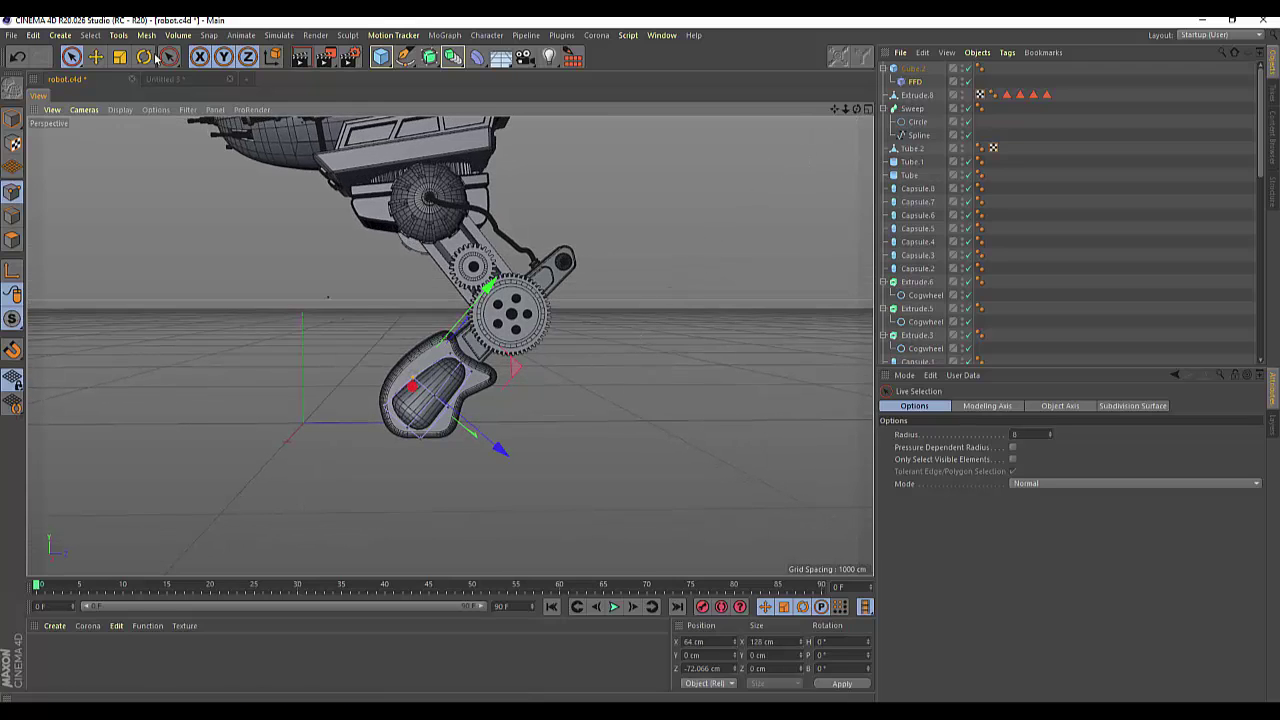
pyautogui.click(96, 57)
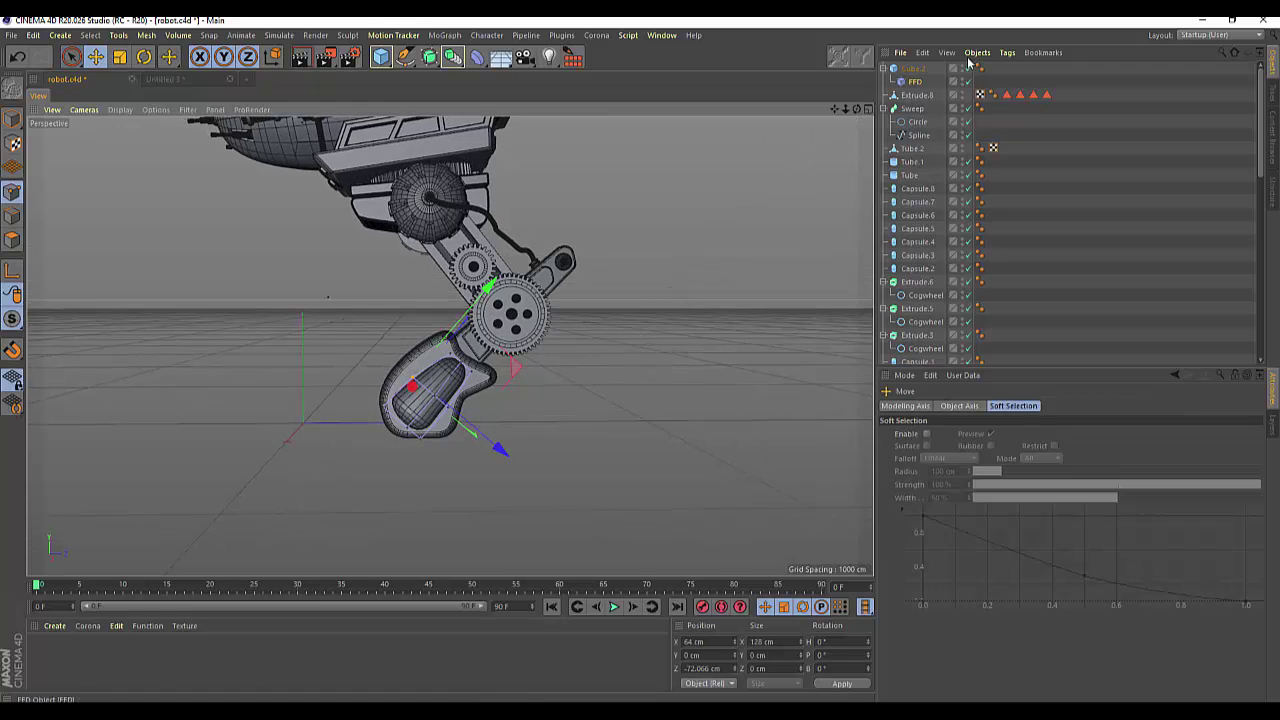
pyautogui.click(910, 68)
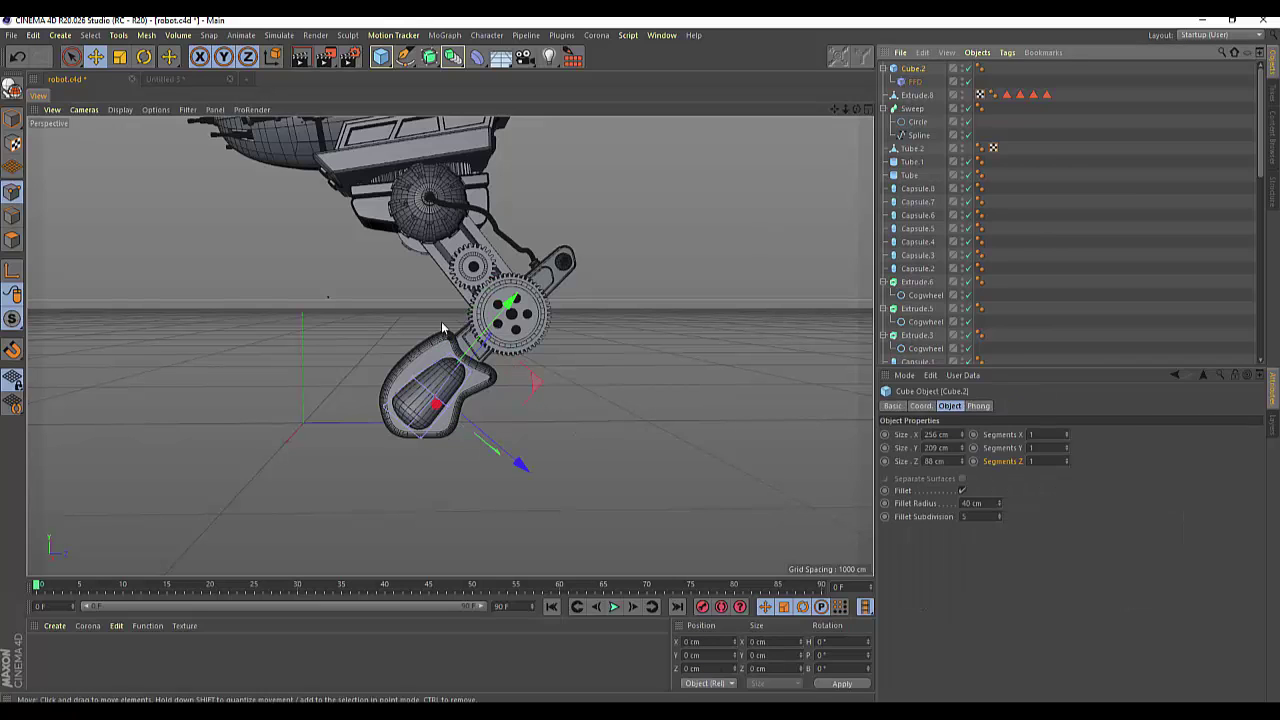
# Turn the foot block about 173° around its heading and nudge it slightly along X
pyautogui.press('r')
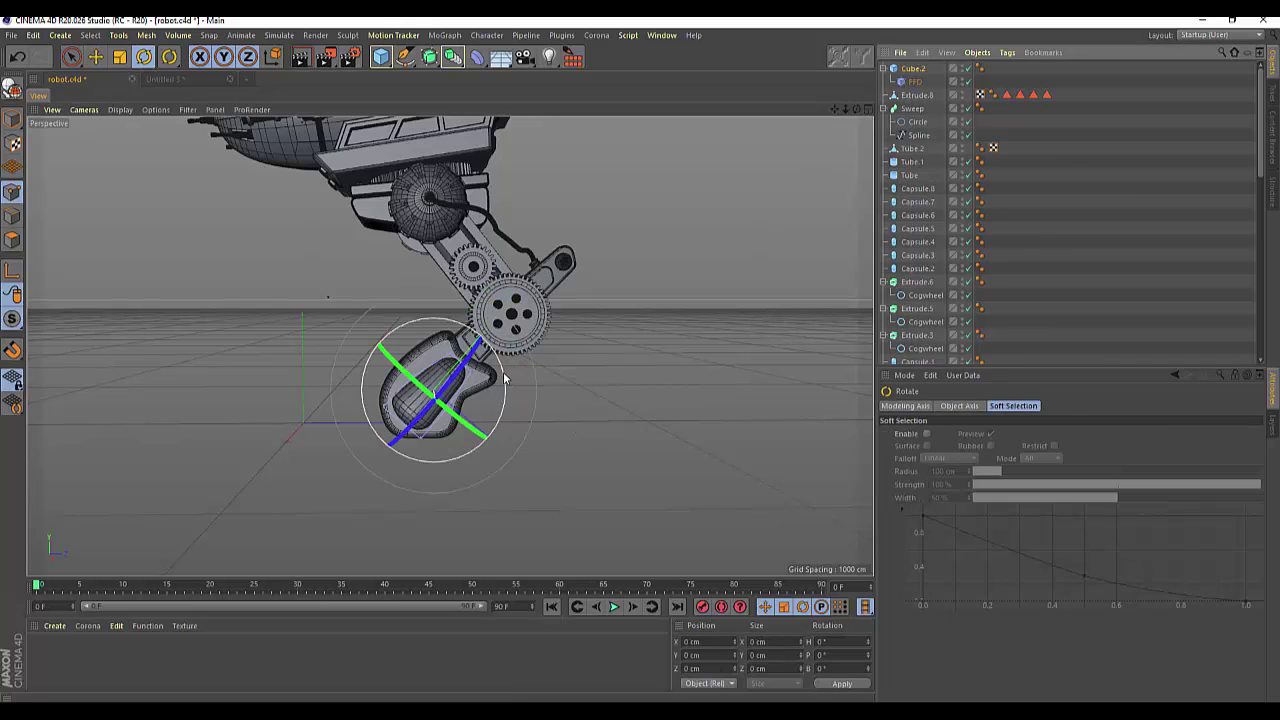
pyautogui.moveTo(503, 378); pyautogui.dragTo(502, 370)
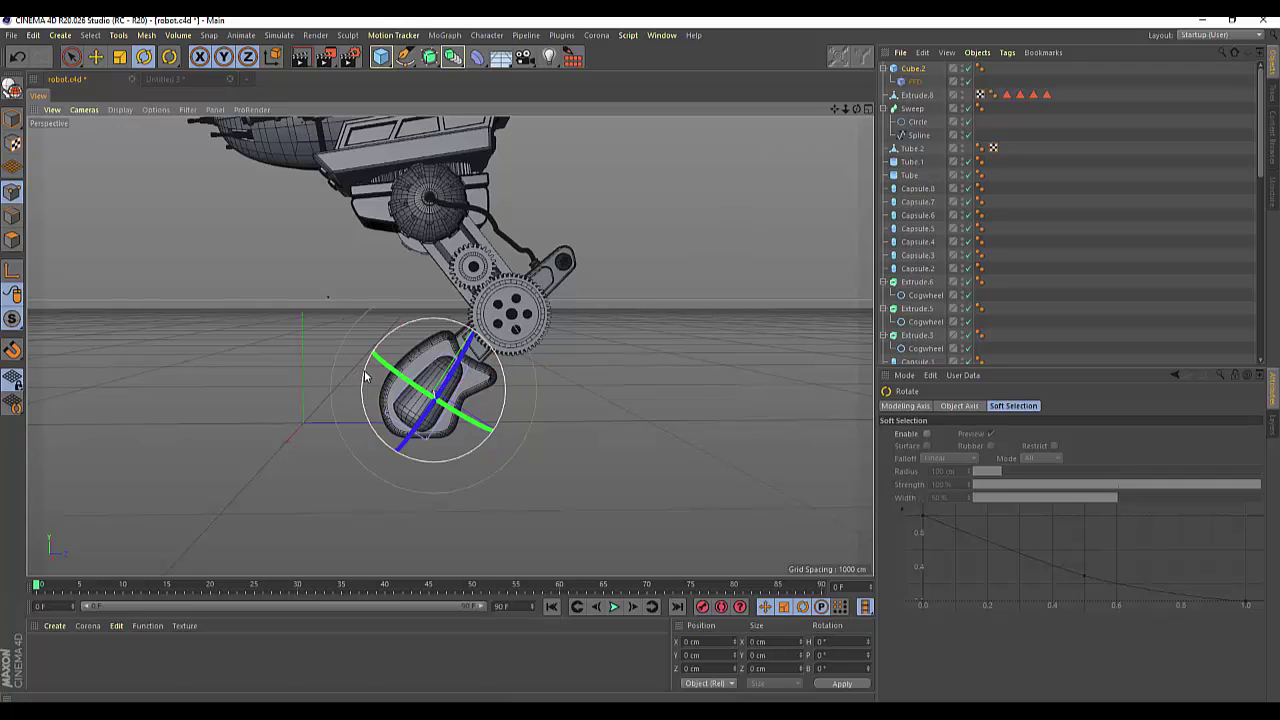
pyautogui.moveTo(364, 370)
pyautogui.mouseDown()
pyautogui.moveTo(512, 422)
pyautogui.moveTo(450, 346)
pyautogui.mouseUp()
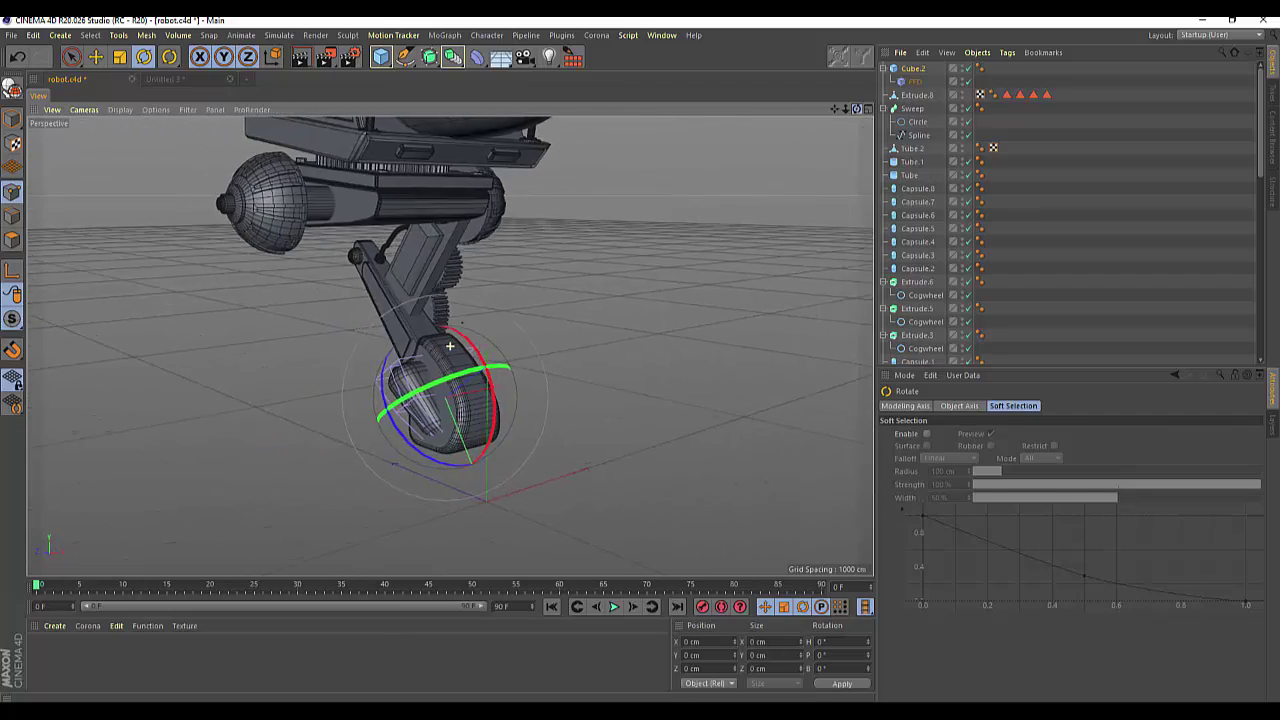
pyautogui.click(96, 57)
pyautogui.moveTo(558, 340); pyautogui.dragTo(568, 330)
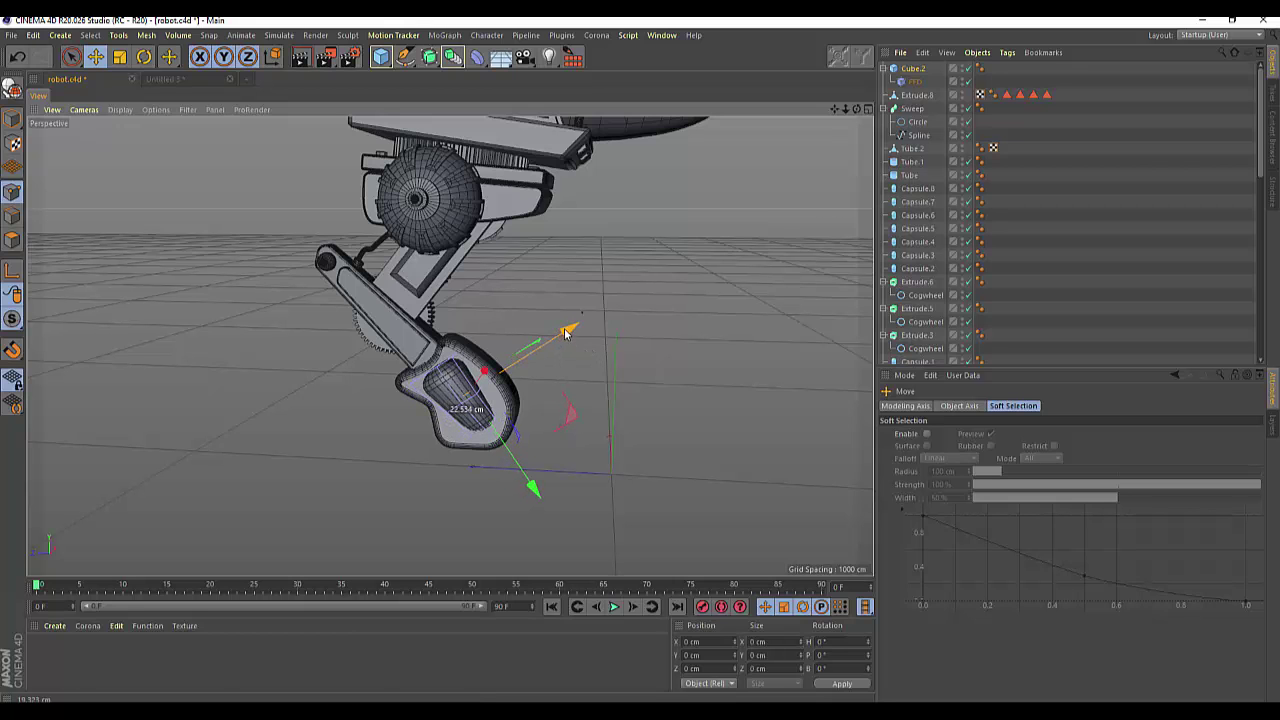
pyautogui.moveTo(858, 114); pyautogui.dragTo(760, 160)
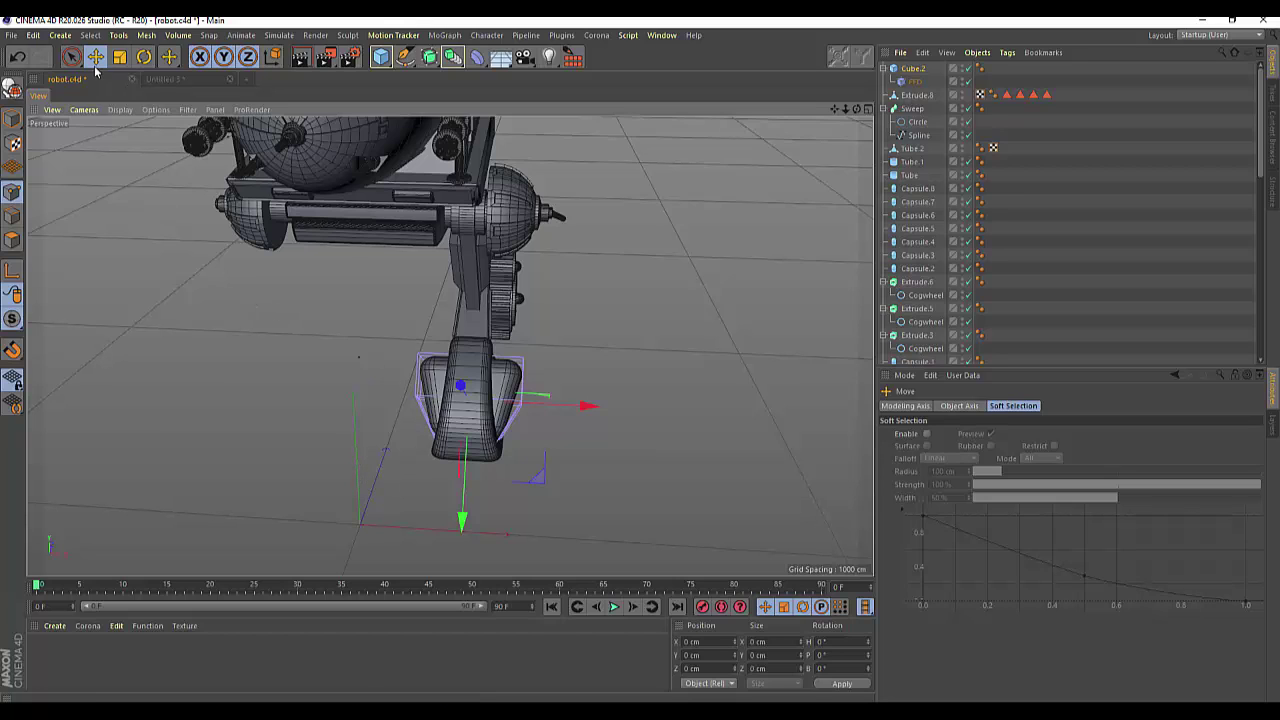
# Select the lower FFD cage points on Cube.2 and widen them along X
pyautogui.moveTo(70, 57); pyautogui.dragTo(110, 75)
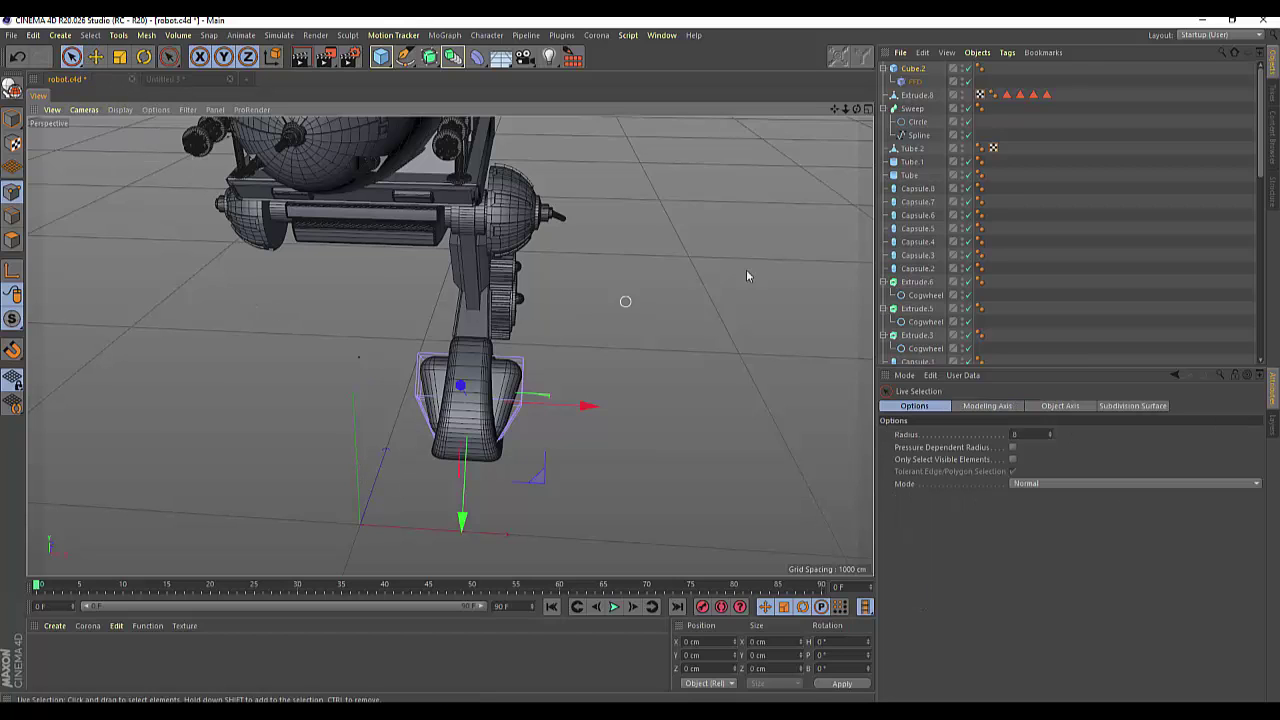
pyautogui.click(914, 81)
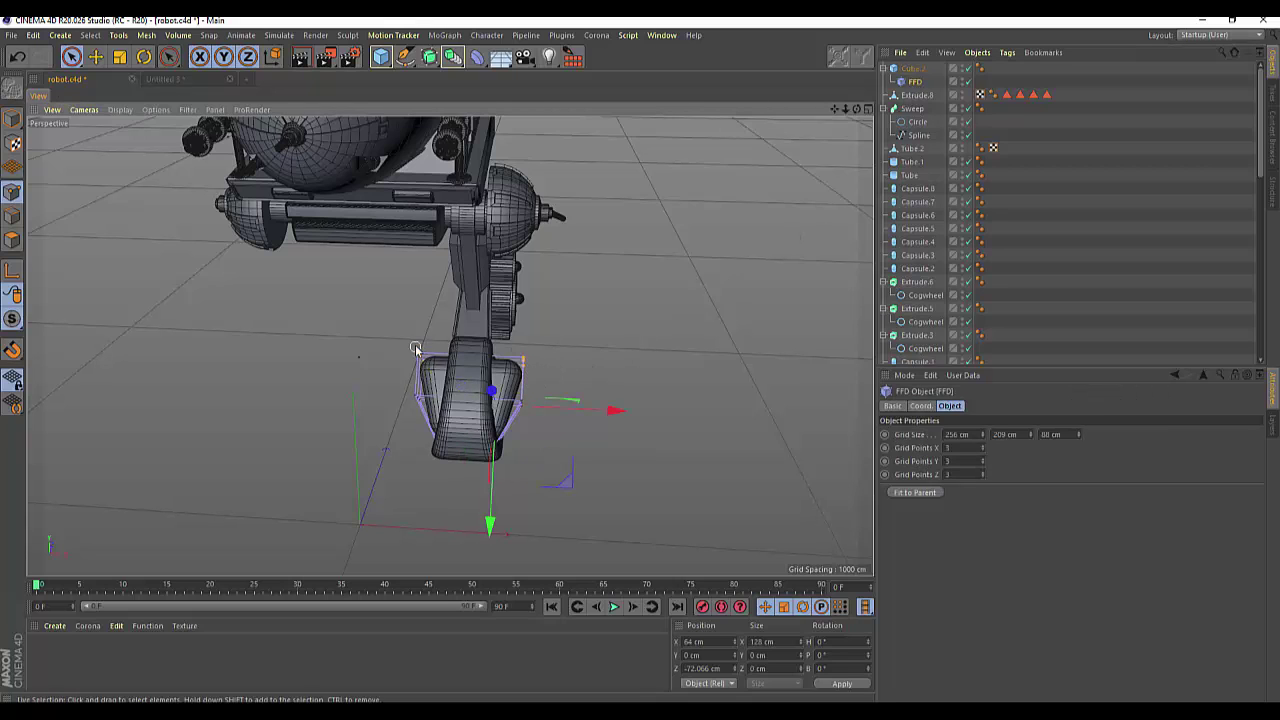
pyautogui.moveTo(416, 348); pyautogui.dragTo(563, 357)
pyautogui.press('t')
pyautogui.click(518, 456)
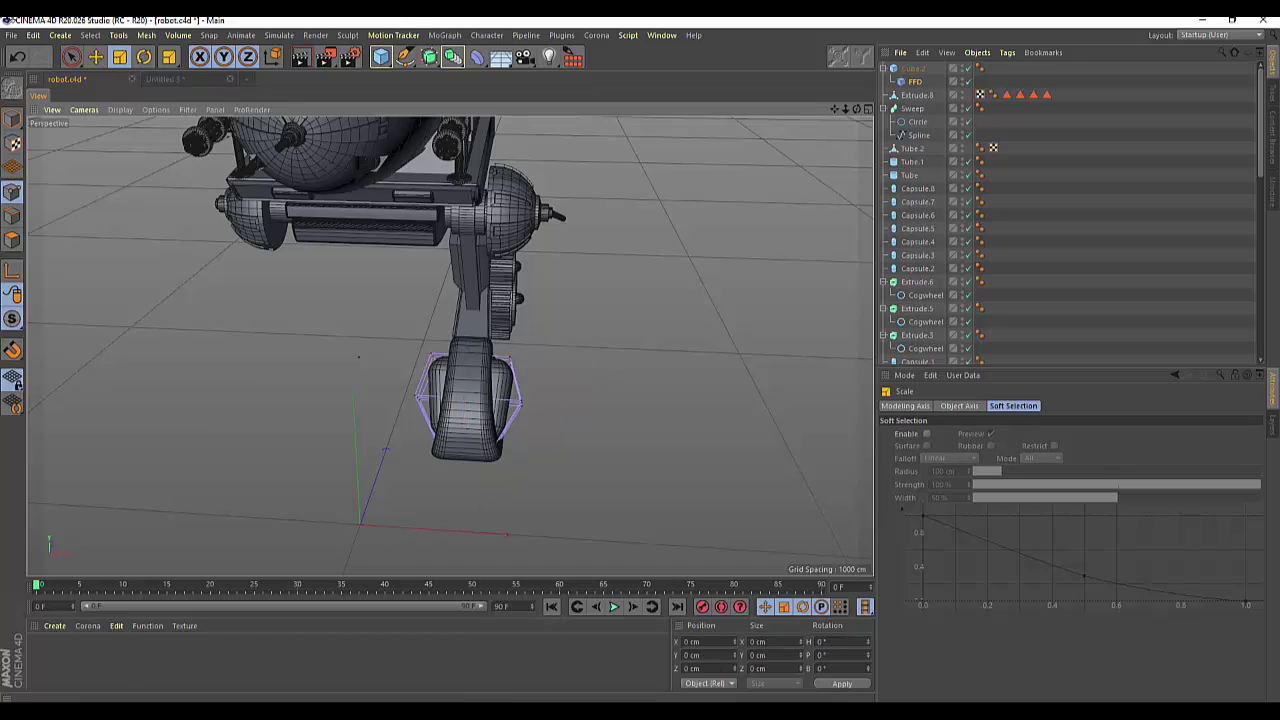
pyautogui.click(72, 57)
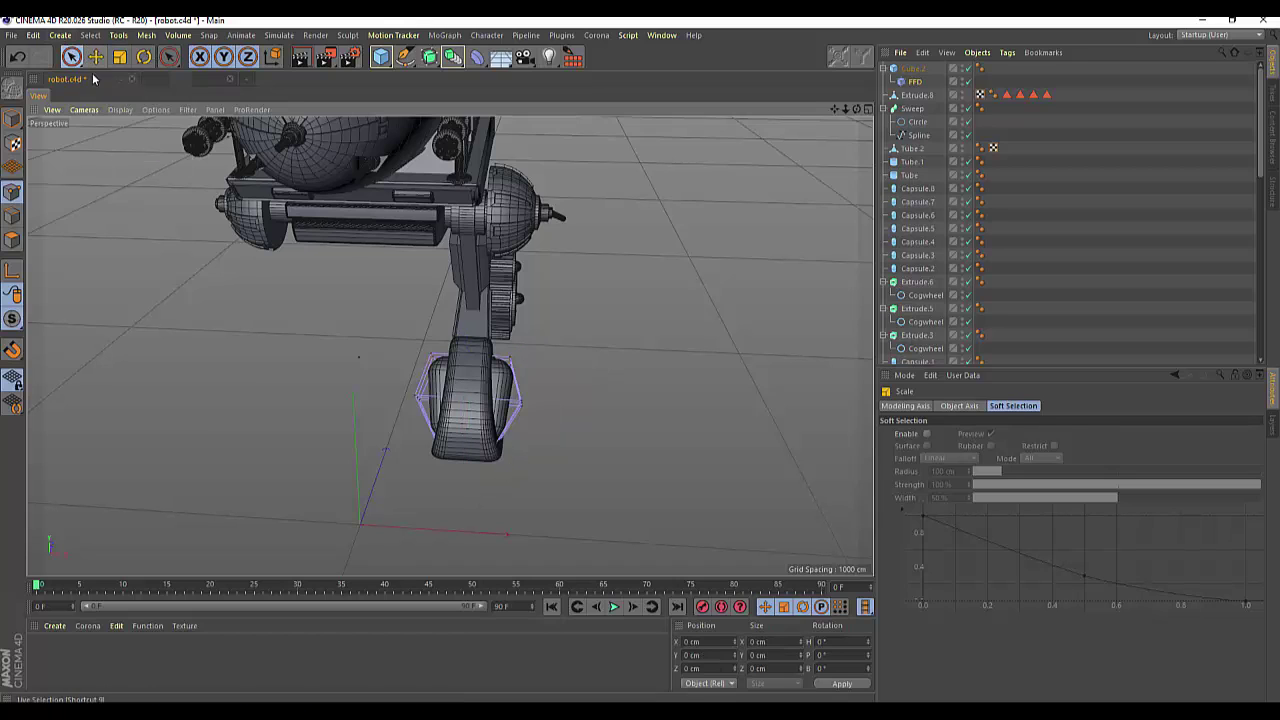
pyautogui.click(494, 450)
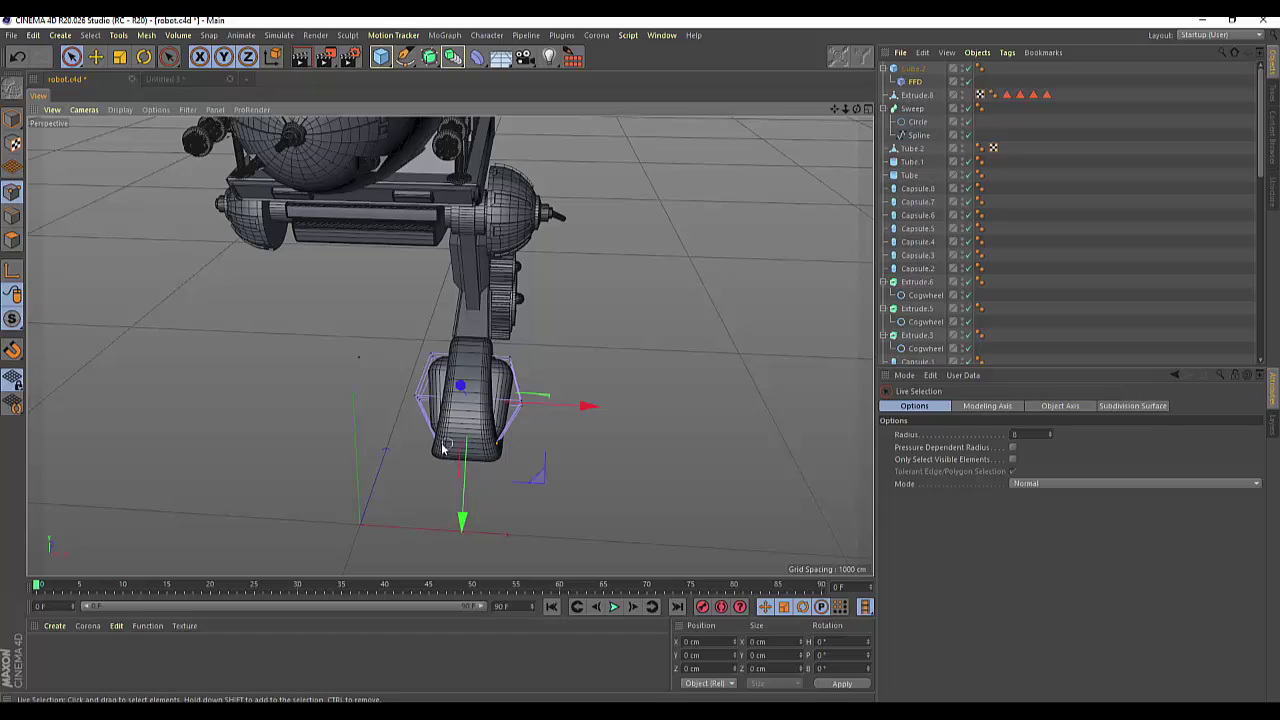
pyautogui.press('t')
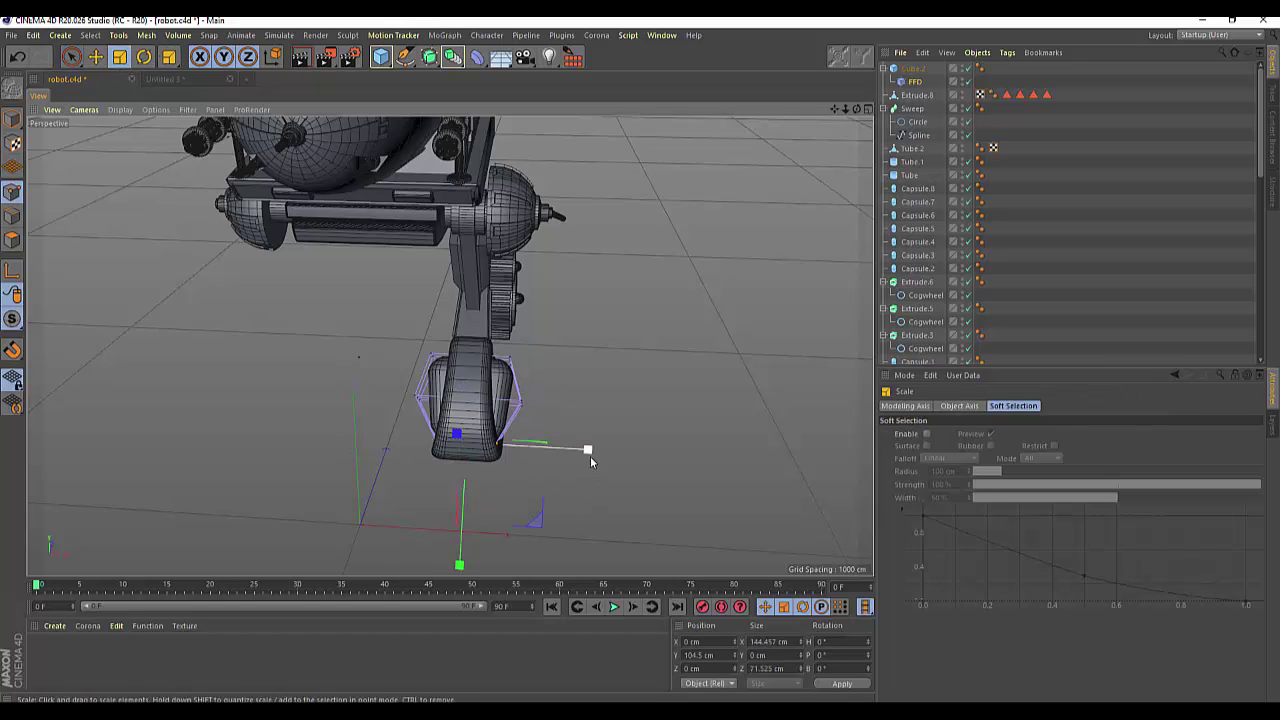
pyautogui.moveTo(588, 451)
pyautogui.mouseDown()
pyautogui.moveTo(611, 452)
pyautogui.moveTo(590, 409)
pyautogui.mouseUp()
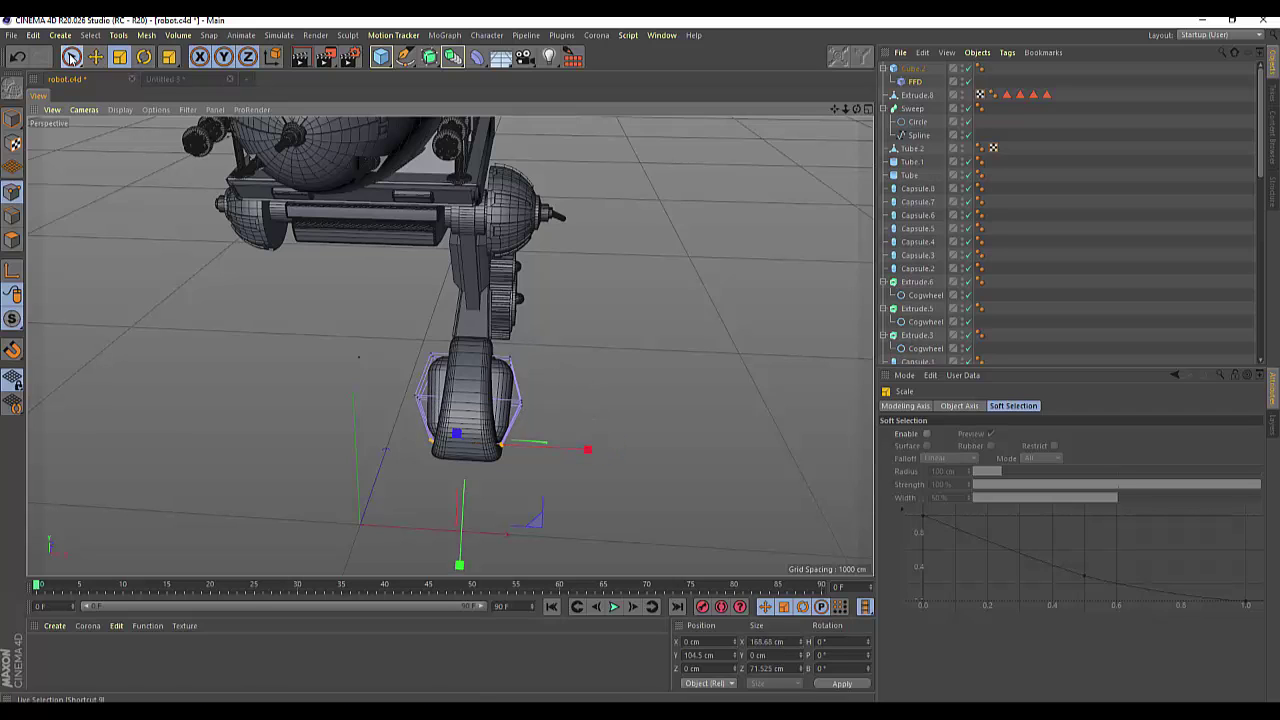
# Adjust the selected cage points' width, lower them slightly, and stretch them to about 140%
pyautogui.moveTo(70, 58); pyautogui.dragTo(110, 74)
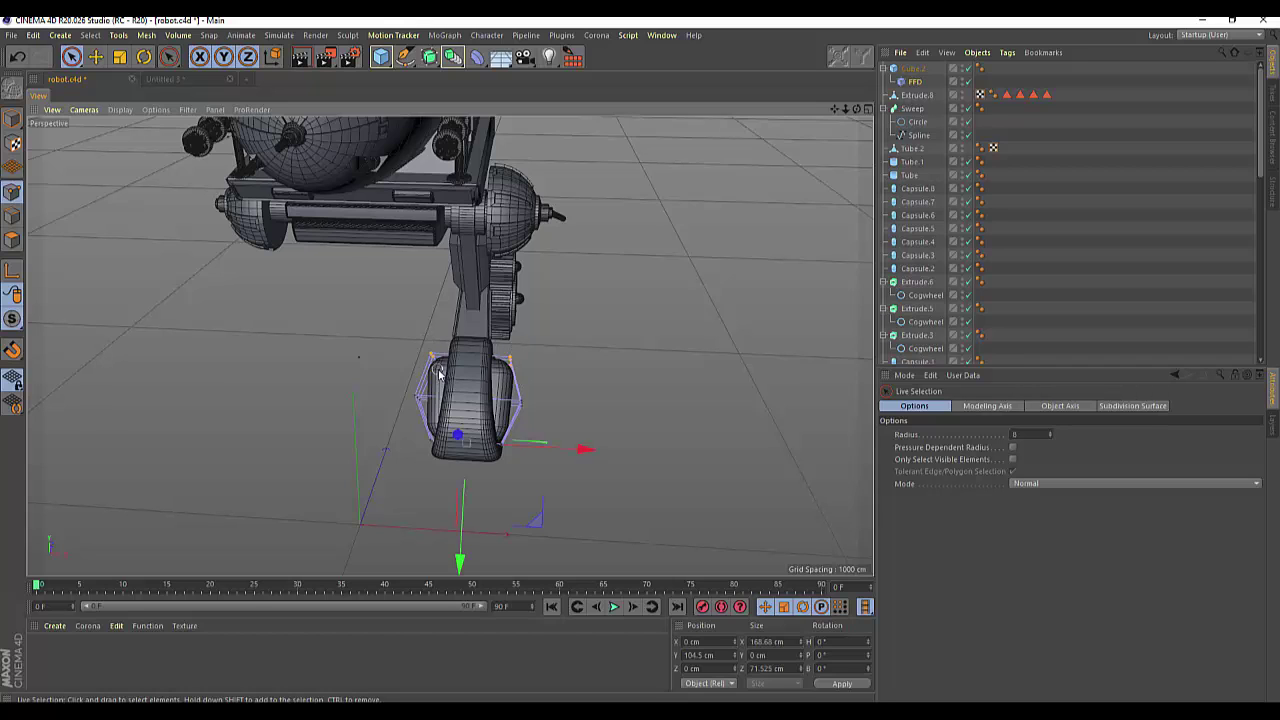
pyautogui.click(119, 57)
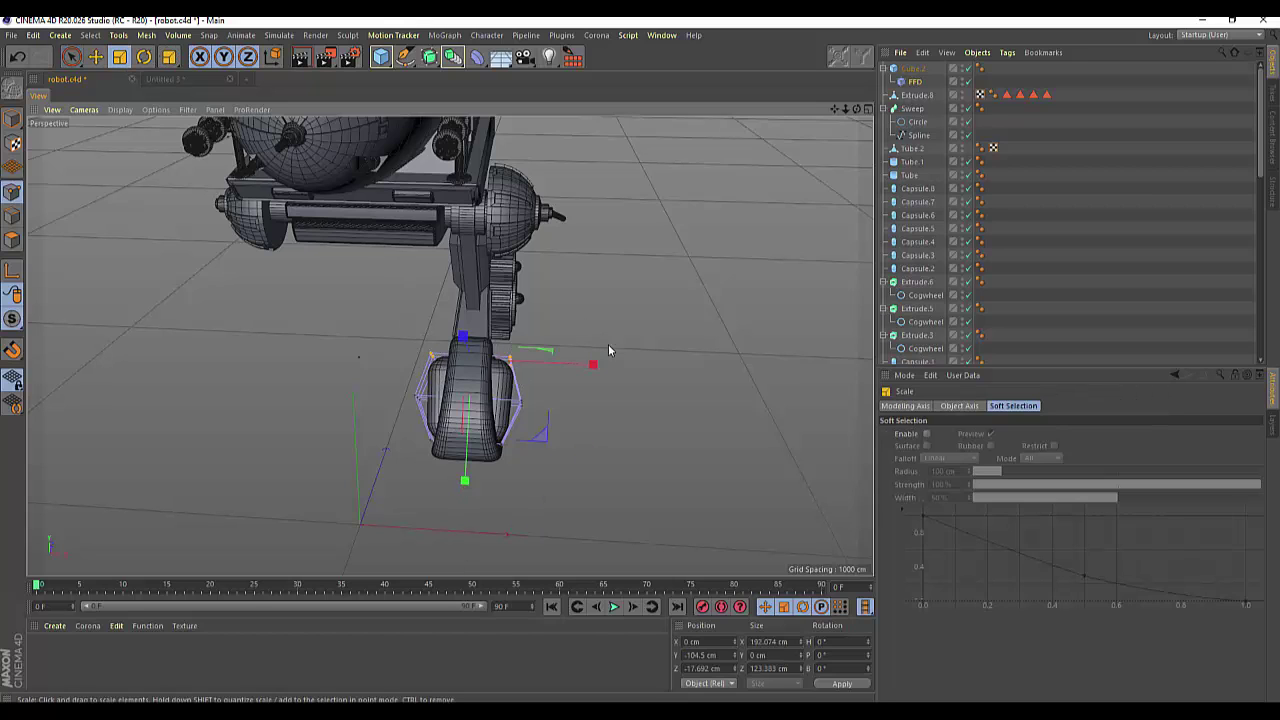
pyautogui.moveTo(593, 364); pyautogui.dragTo(617, 367)
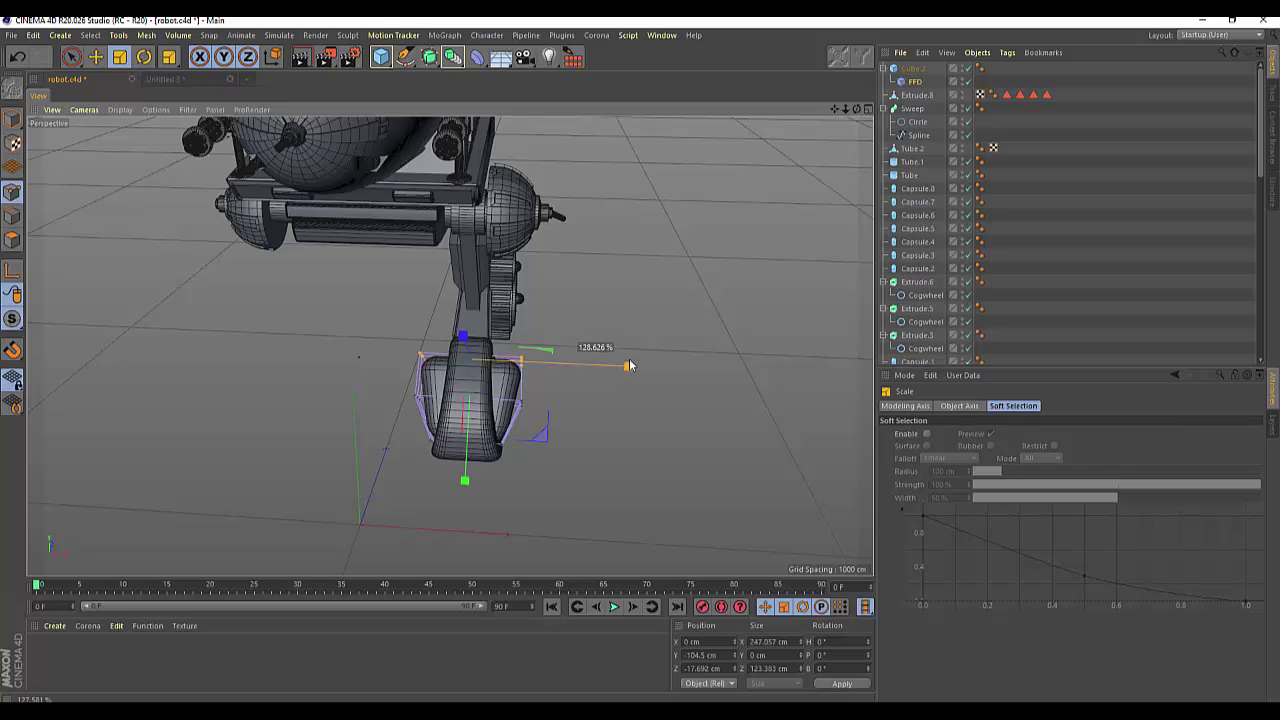
pyautogui.moveTo(613, 366); pyautogui.dragTo(600, 364)
pyautogui.moveTo(545, 406); pyautogui.dragTo(542, 406)
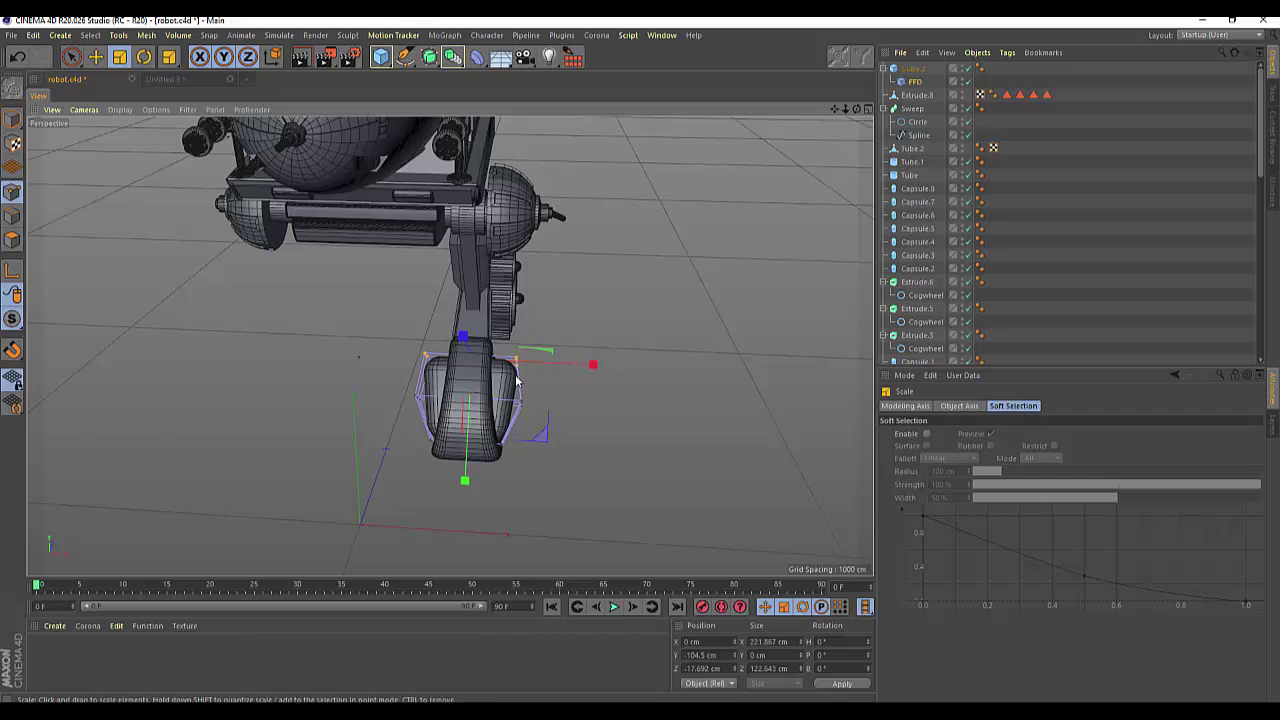
pyautogui.moveTo(71, 57); pyautogui.dragTo(99, 88)
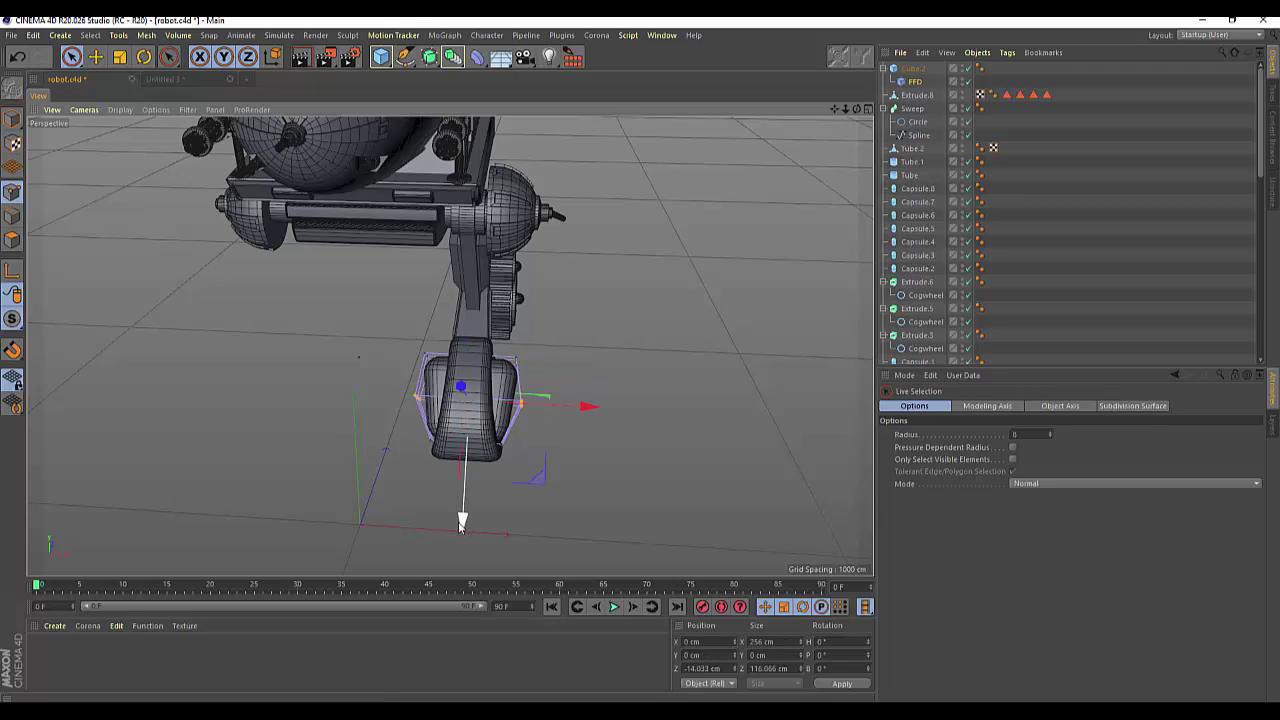
pyautogui.moveTo(463, 490); pyautogui.dragTo(462, 521)
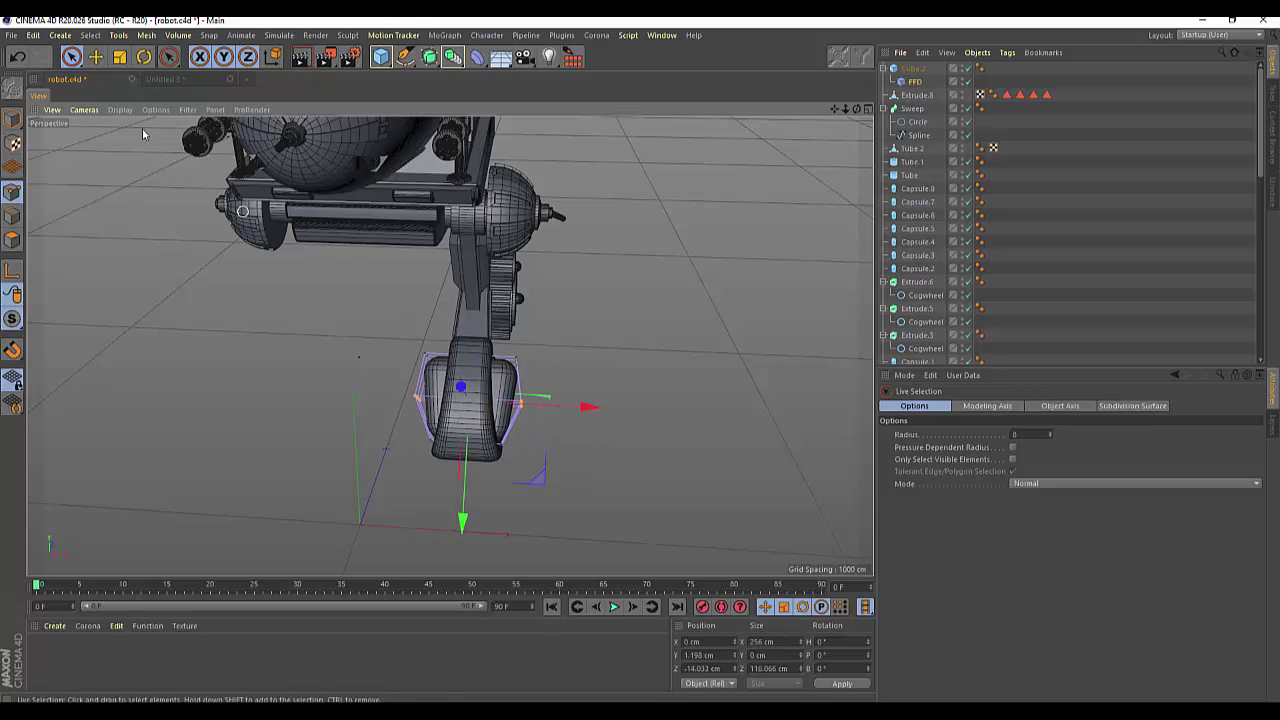
pyautogui.press('t')
pyautogui.moveTo(590, 407)
pyautogui.mouseDown()
pyautogui.moveTo(614, 412)
pyautogui.moveTo(566, 421)
pyautogui.moveTo(450, 346)
pyautogui.moveTo(755, 97)
pyautogui.mouseUp()
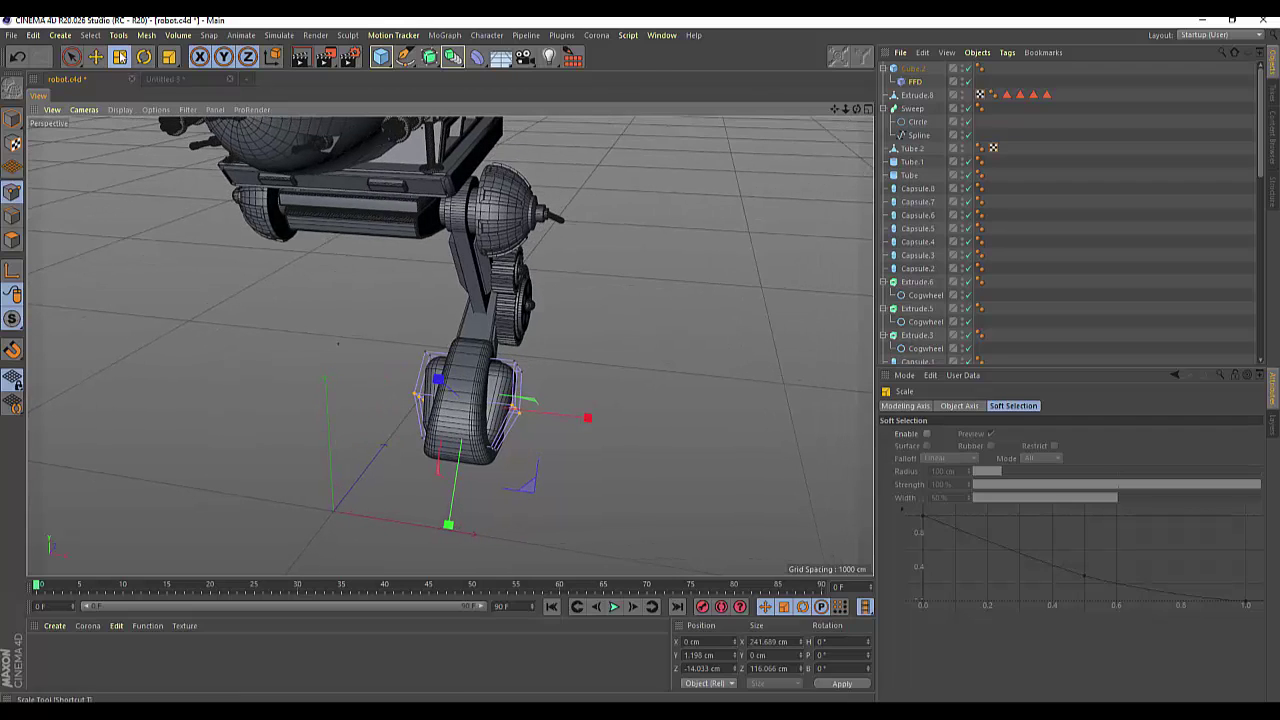
# Scale Cube.2 up to about 104% (253 × 207 × 87 cm) and lower it slightly
pyautogui.click(912, 68)
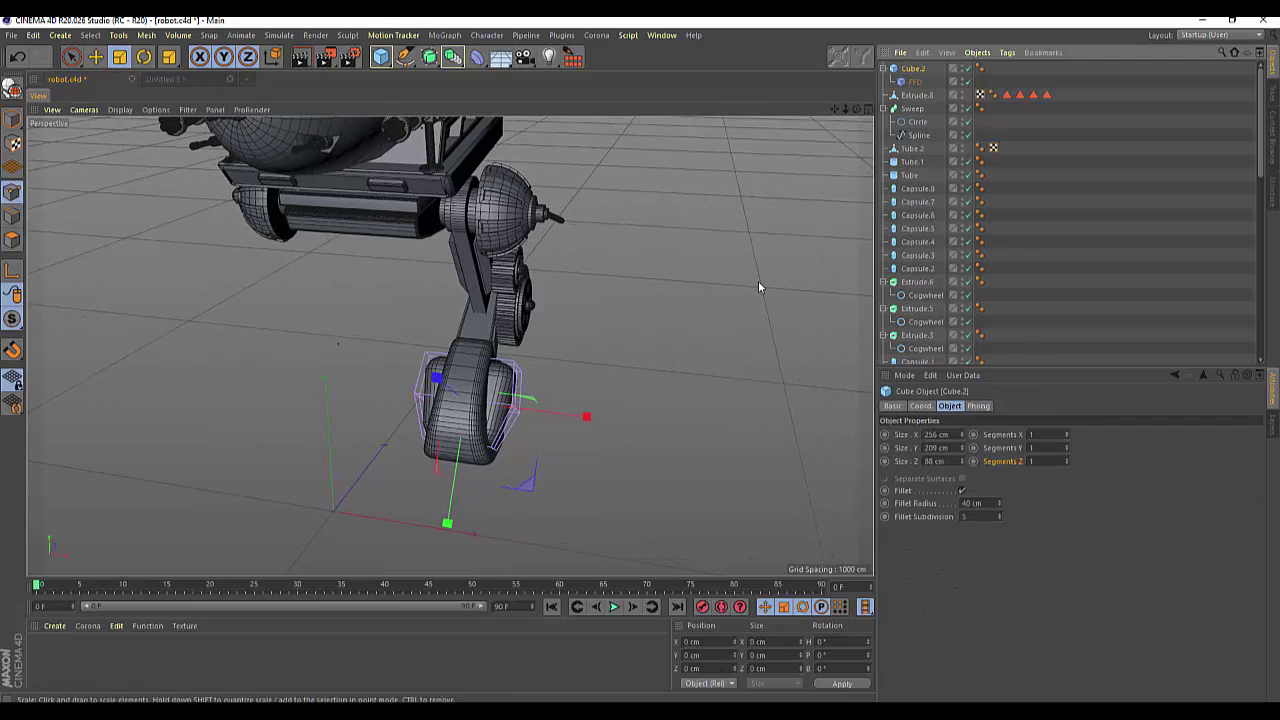
pyautogui.moveTo(759, 287); pyautogui.dragTo(738, 289)
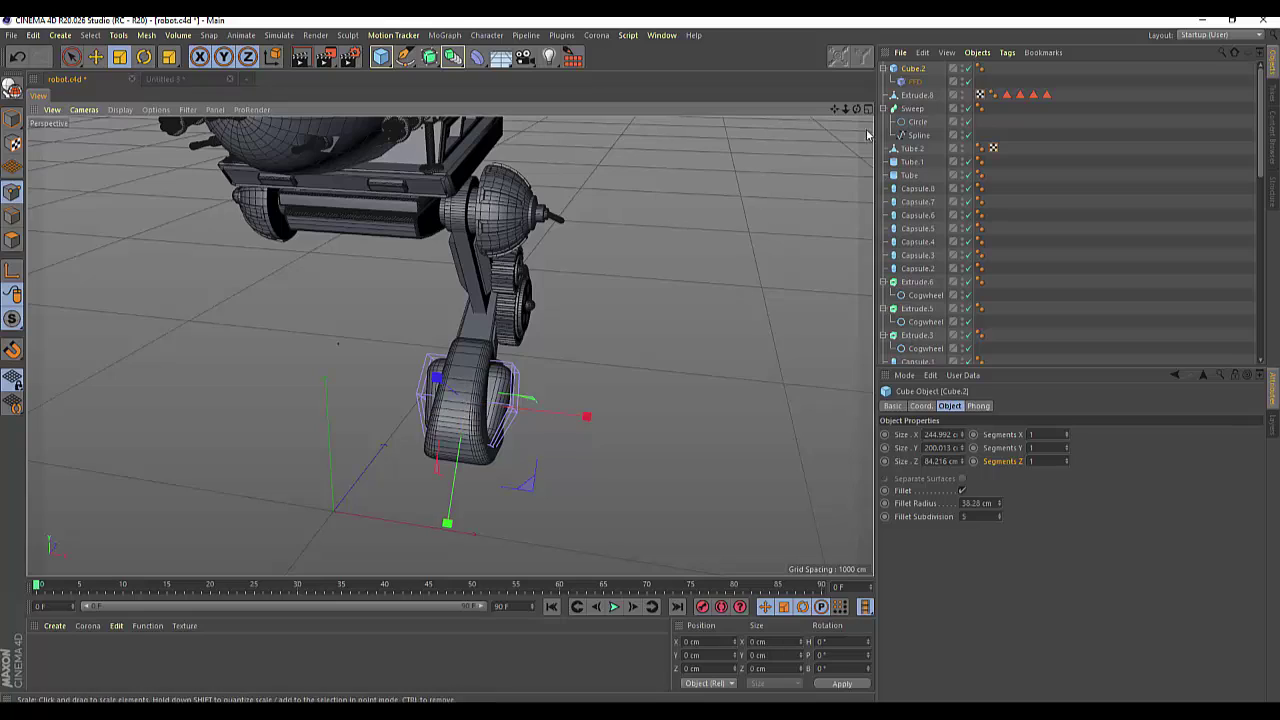
pyautogui.moveTo(854, 107); pyautogui.dragTo(450, 346)
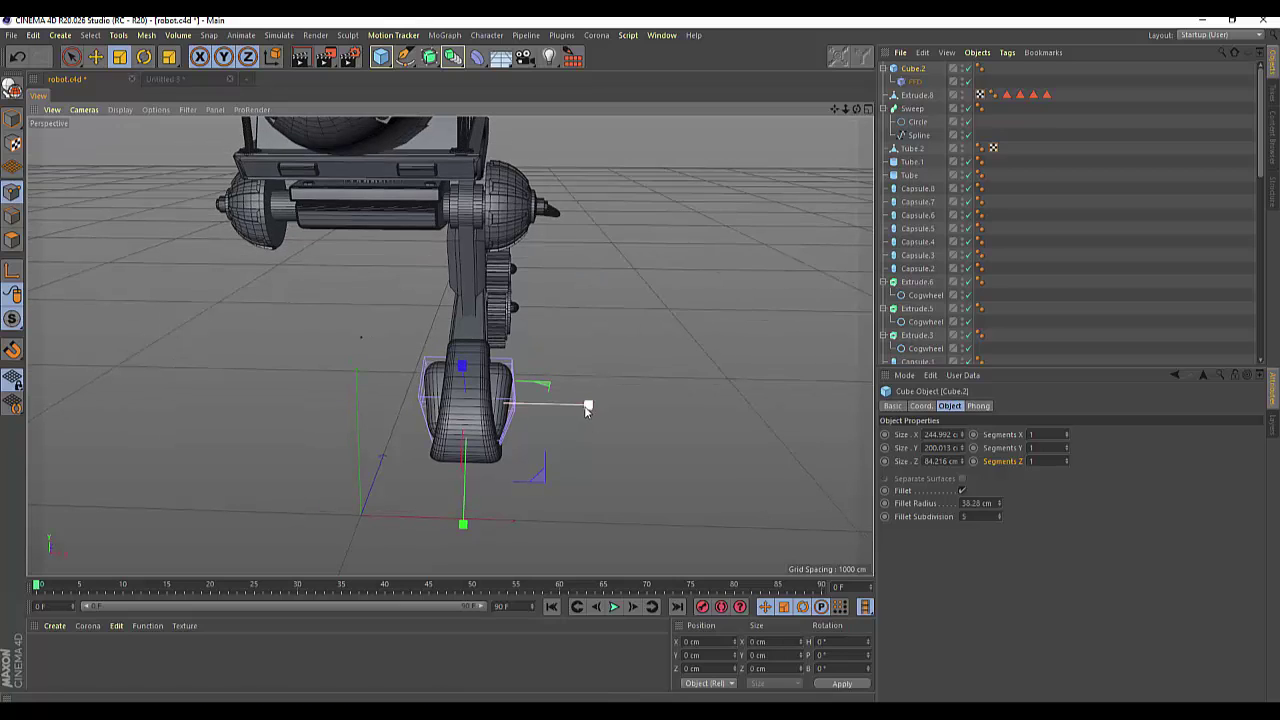
pyautogui.moveTo(588, 405); pyautogui.dragTo(592, 407)
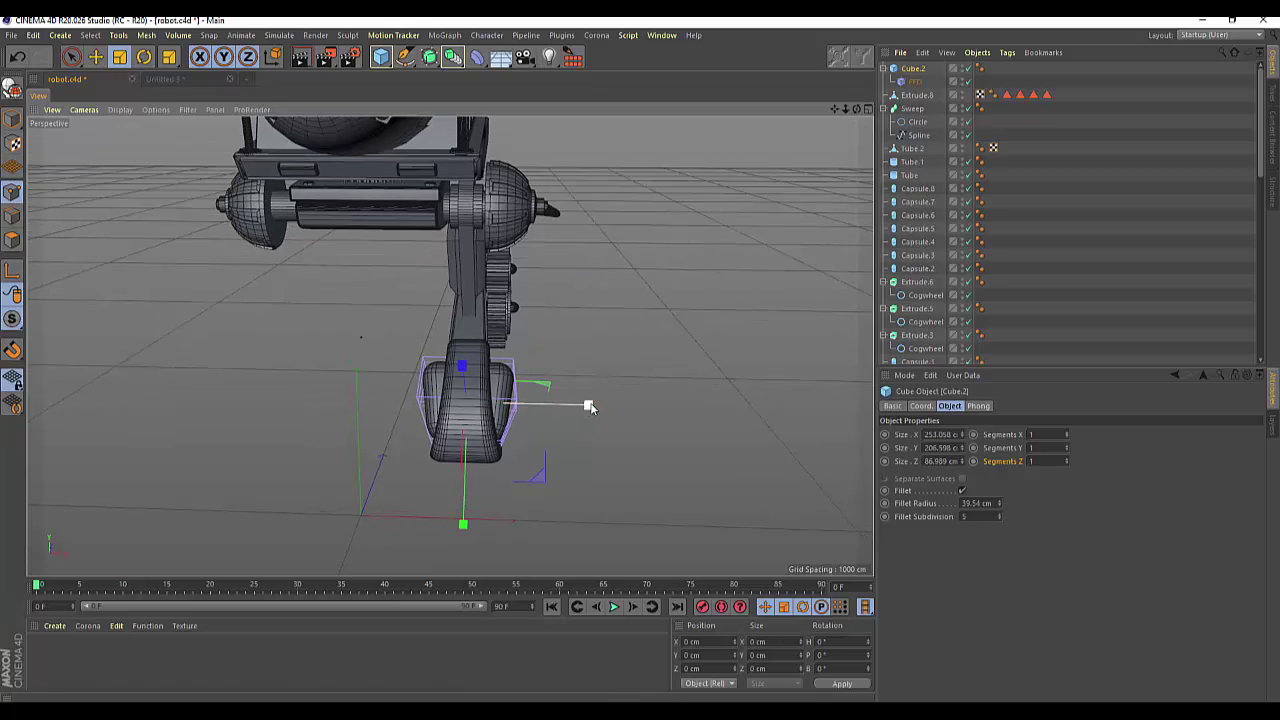
pyautogui.press('e')
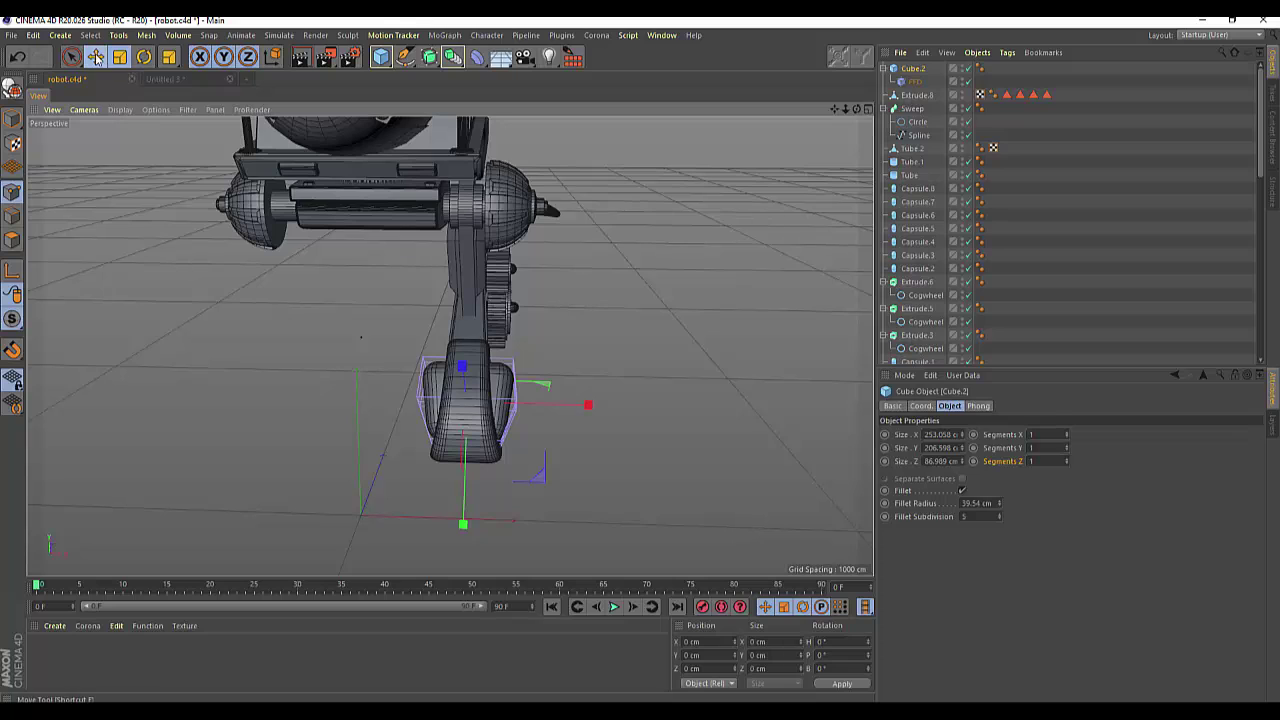
pyautogui.moveTo(466, 518); pyautogui.dragTo(469, 524)
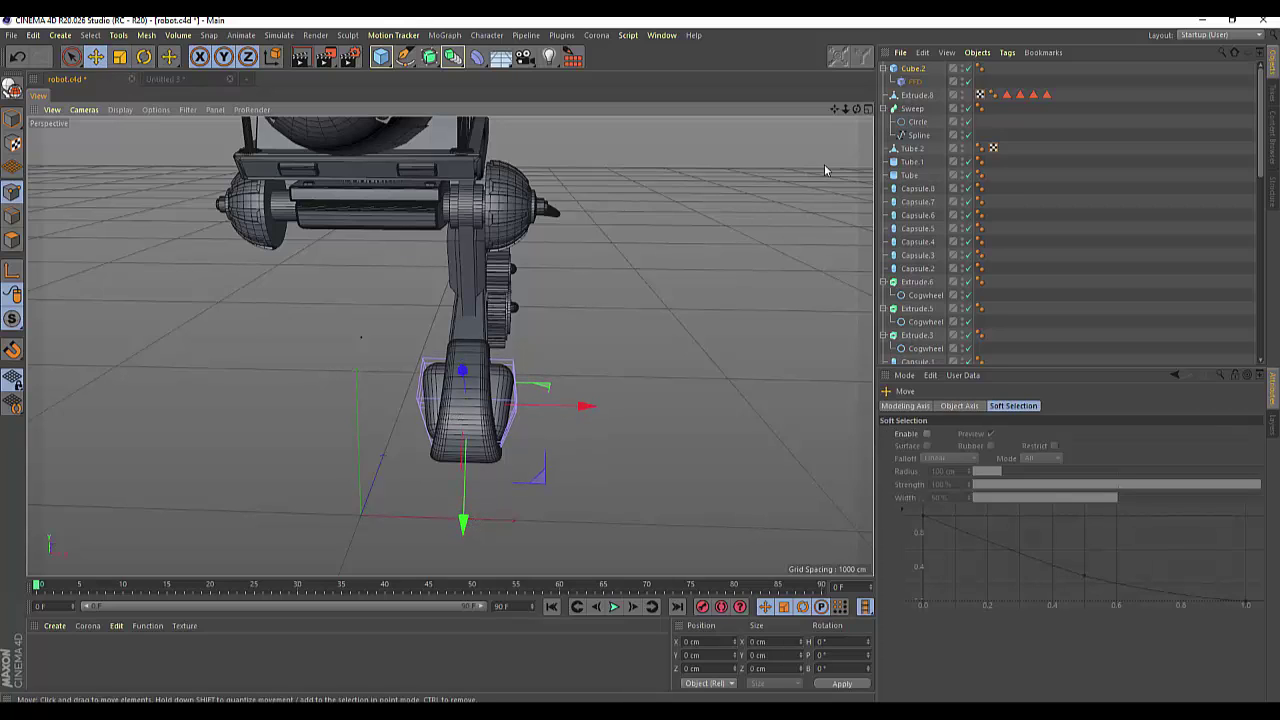
# Inspect the leg and foot from below and the side, then add a new cylinder
pyautogui.moveTo(856, 110); pyautogui.dragTo(760, 125)
pyautogui.moveTo(856, 110); pyautogui.dragTo(760, 130)
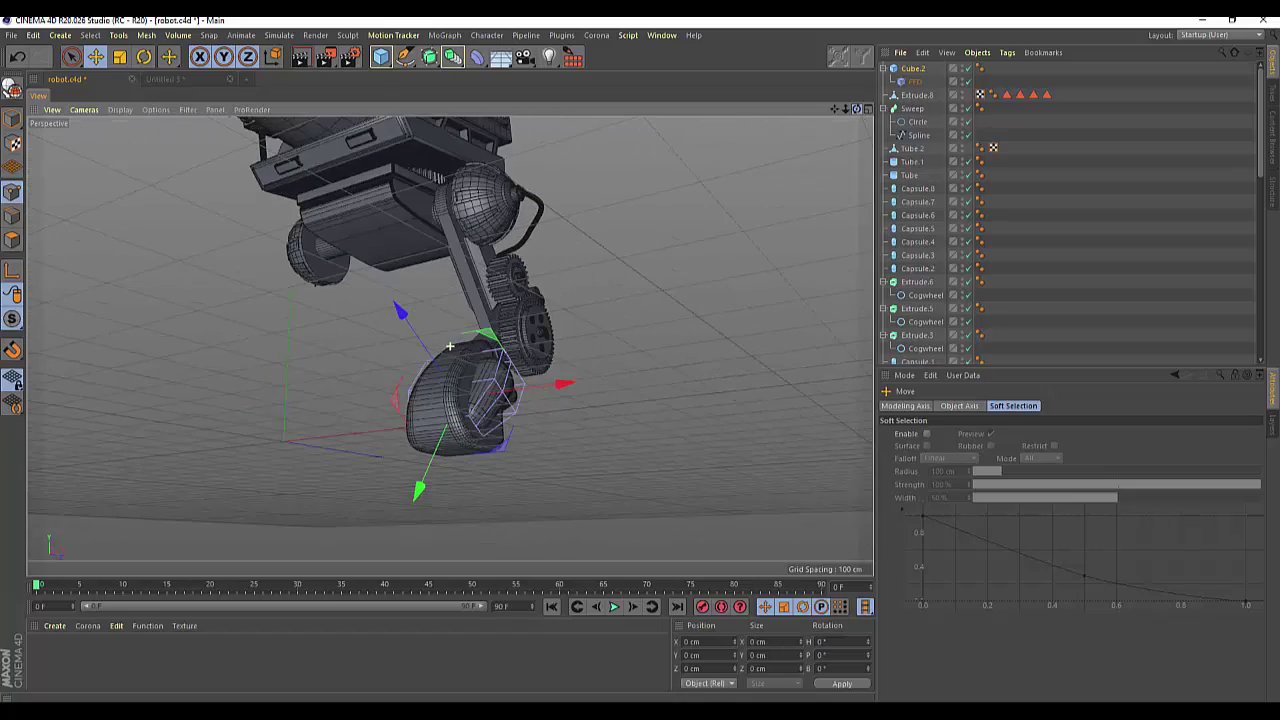
pyautogui.keyDown('alt'); pyautogui.moveTo(450, 346); pyautogui.dragTo(450, 346); pyautogui.keyUp('alt')
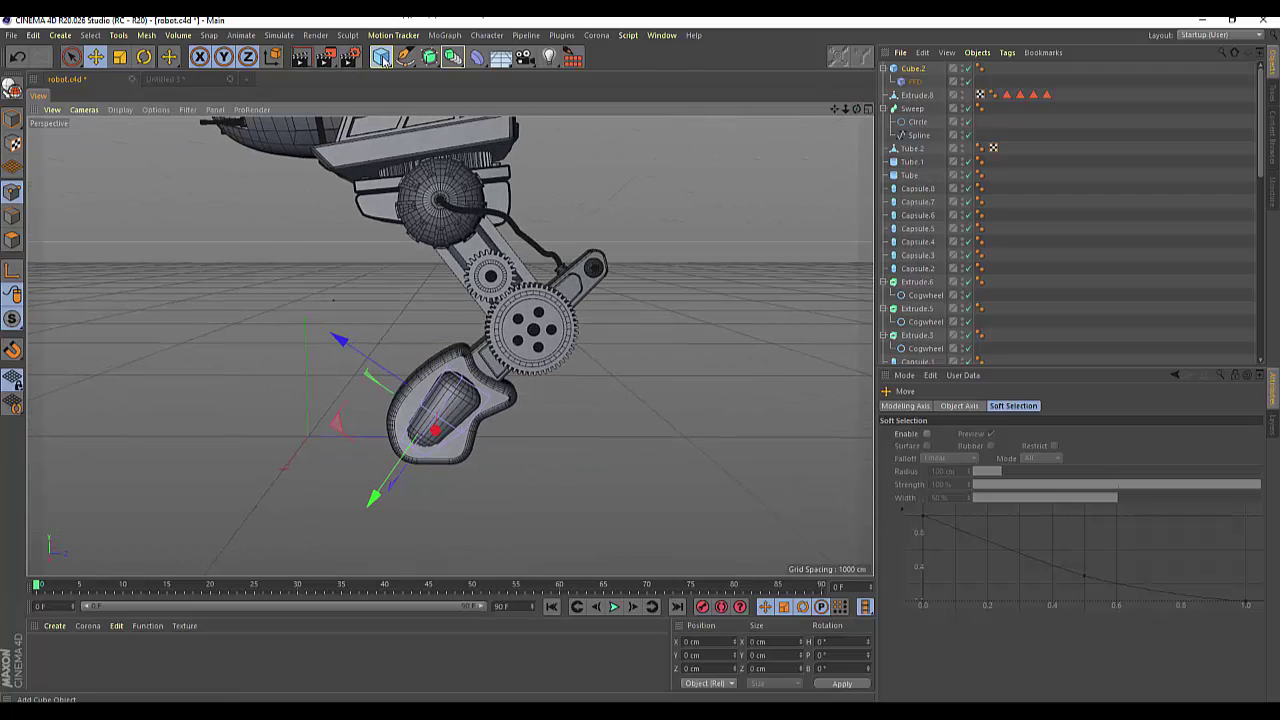
pyautogui.moveTo(381, 58); pyautogui.dragTo(640, 77)
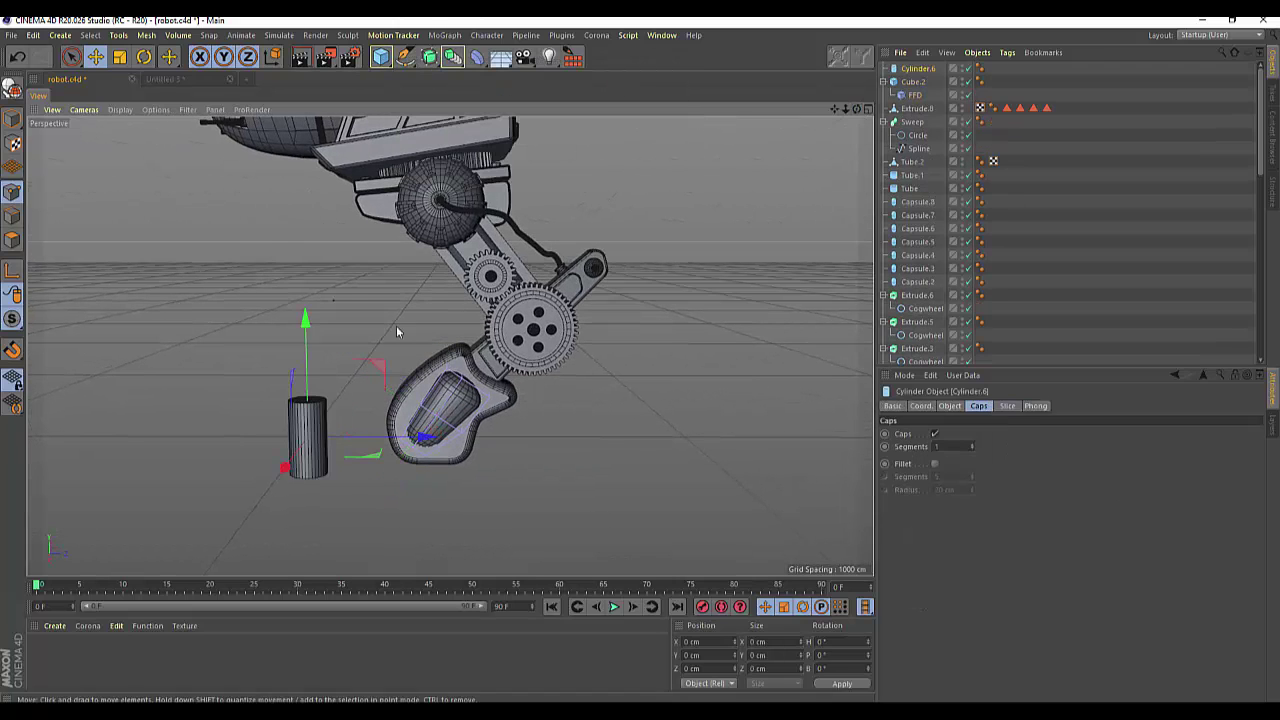
# Move the cylinder beneath the foot and merge Cube.2 with its FFD into one object
pyautogui.moveTo(428, 437); pyautogui.dragTo(562, 471)
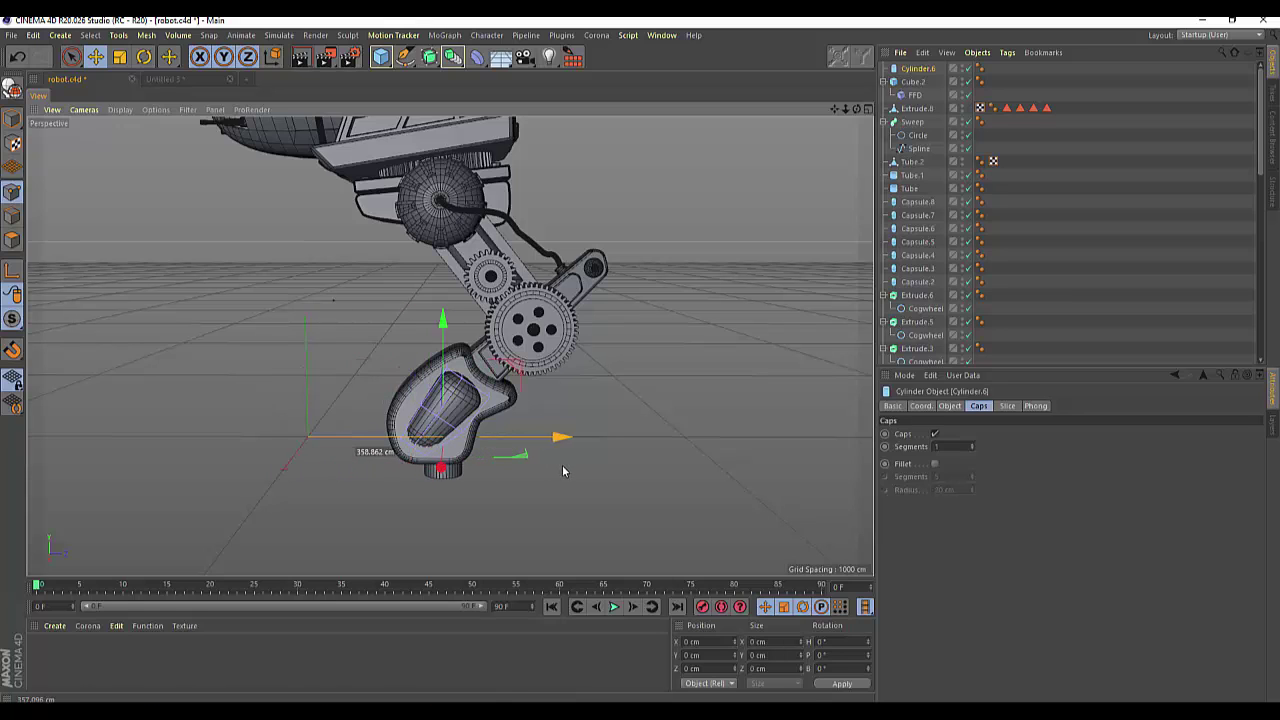
pyautogui.moveTo(443, 322); pyautogui.dragTo(415, 398)
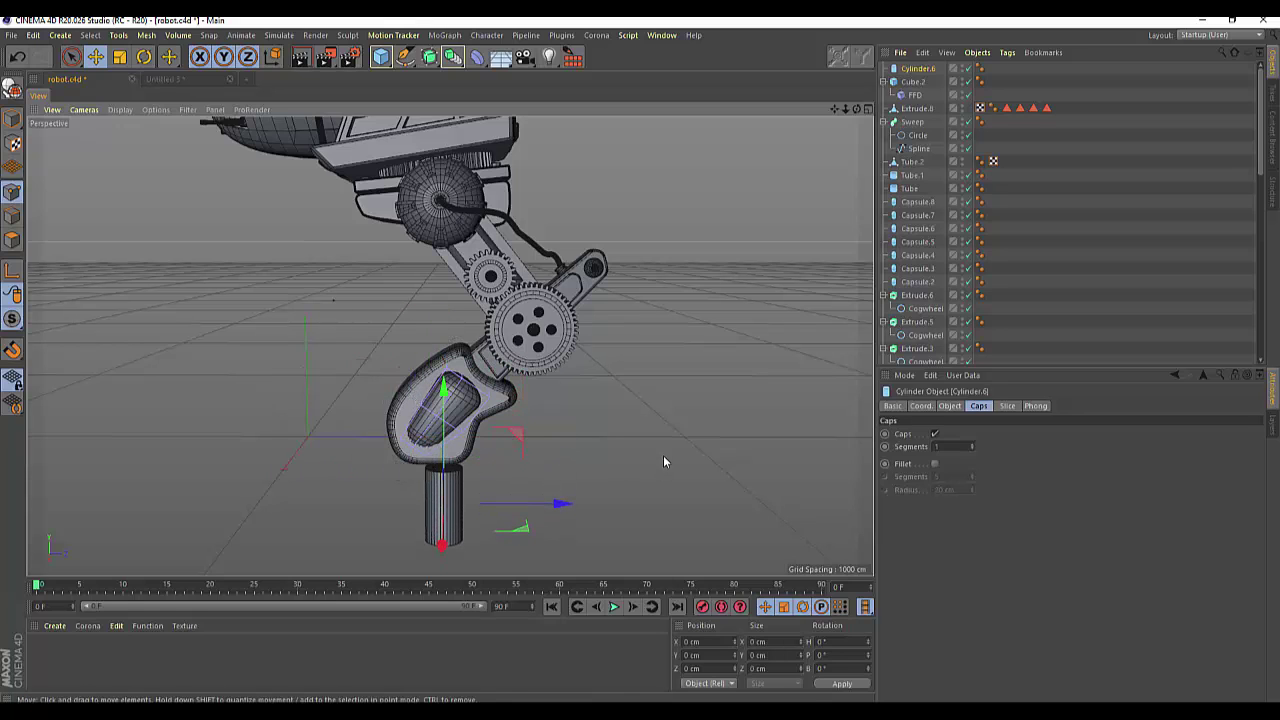
pyautogui.click(916, 94)
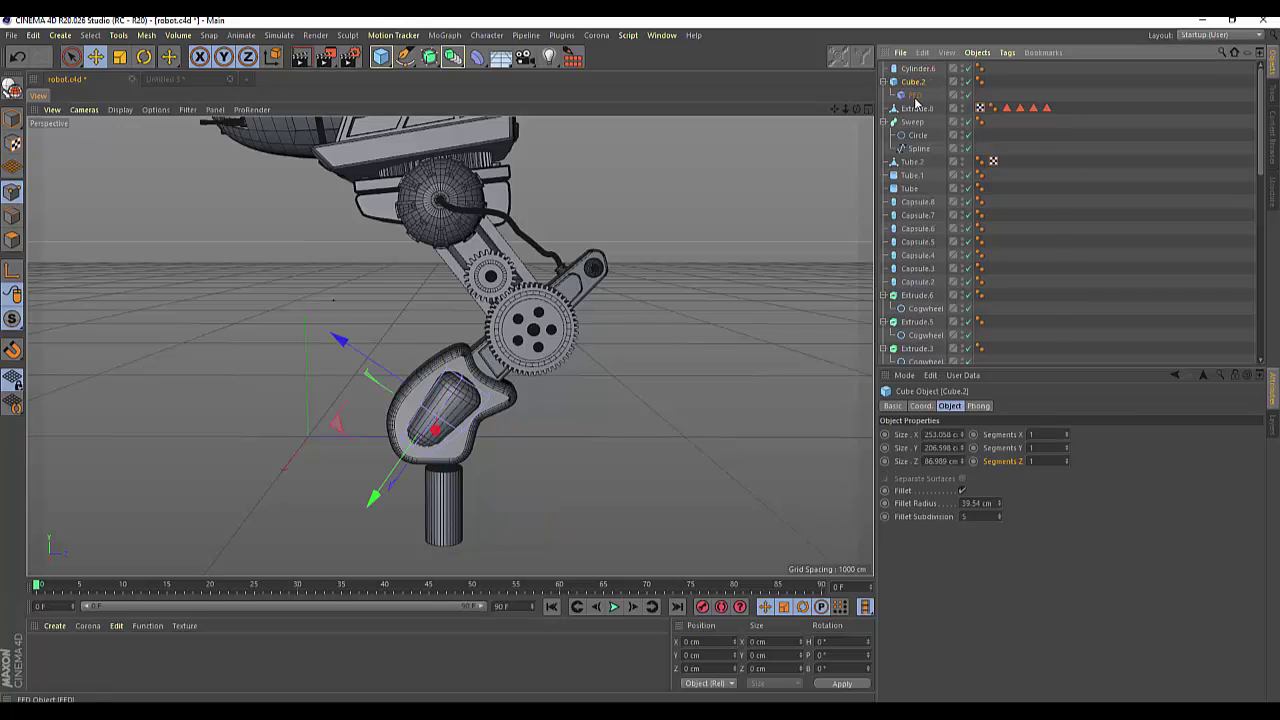
pyautogui.keyDown('ctrl'); pyautogui.click(916, 96); pyautogui.keyUp('ctrl')
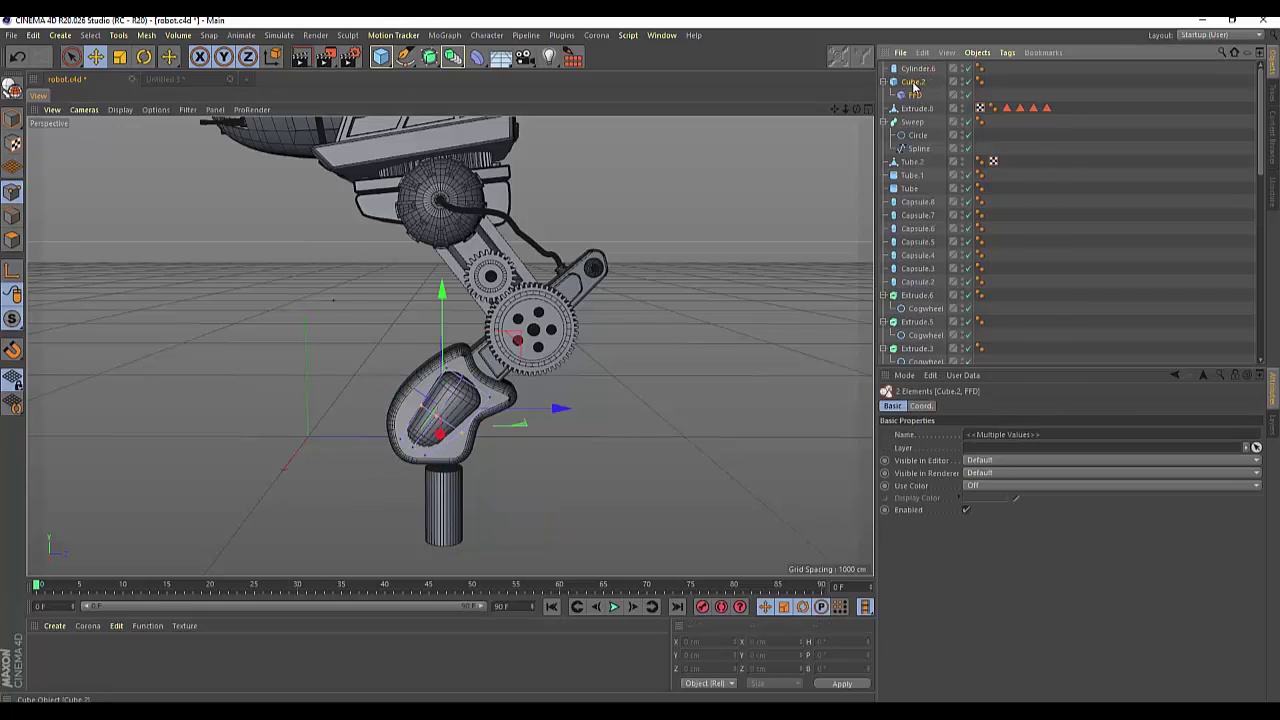
pyautogui.rightClick(913, 88)
pyautogui.click(978, 52)
pyautogui.click(978, 52)
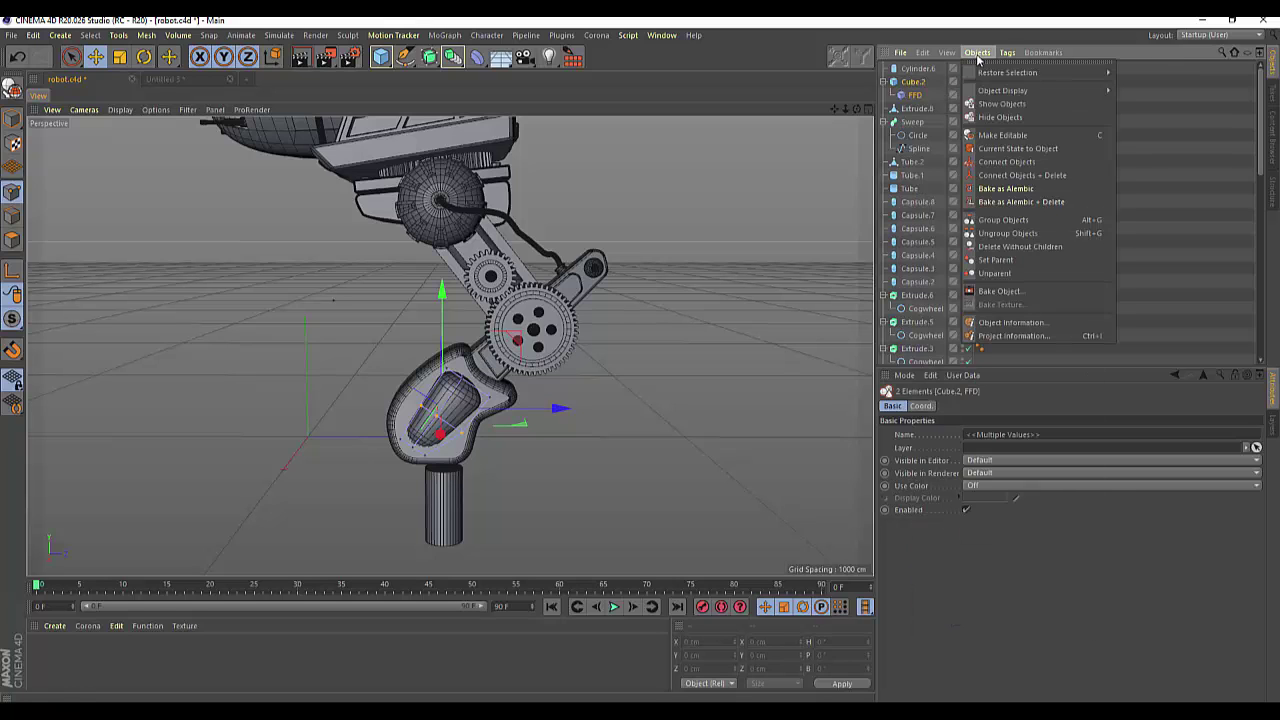
pyautogui.click(1000, 148)
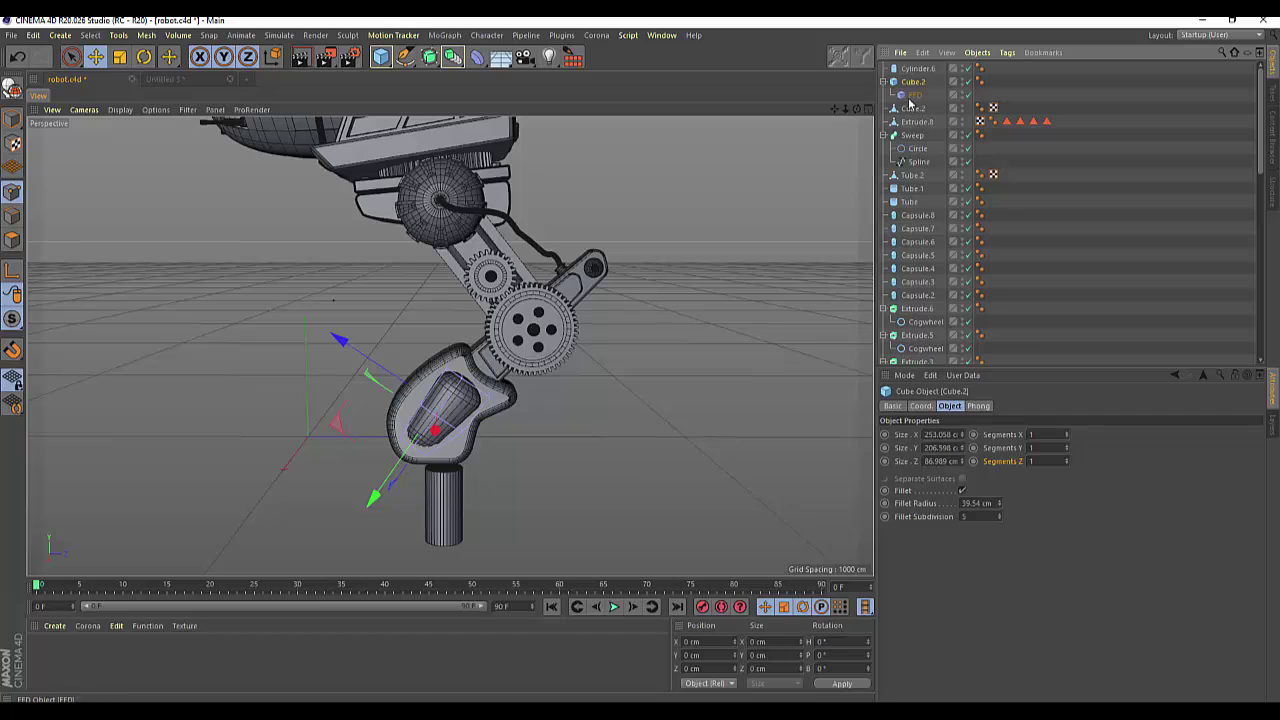
# Delete the original Cube.2 together with its FFD deformer
pyautogui.click(911, 96)
pyautogui.keyDown('ctrl'); pyautogui.click(913, 84); pyautogui.keyUp('ctrl')
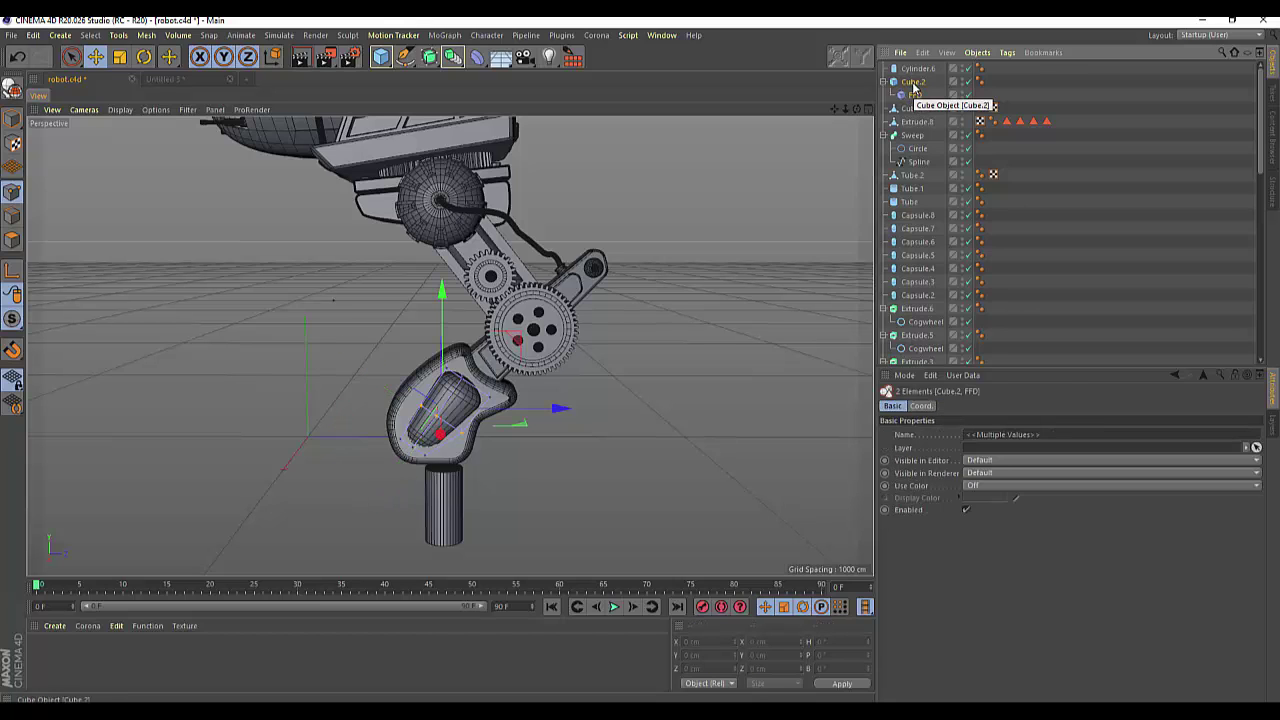
pyautogui.press('Delete')
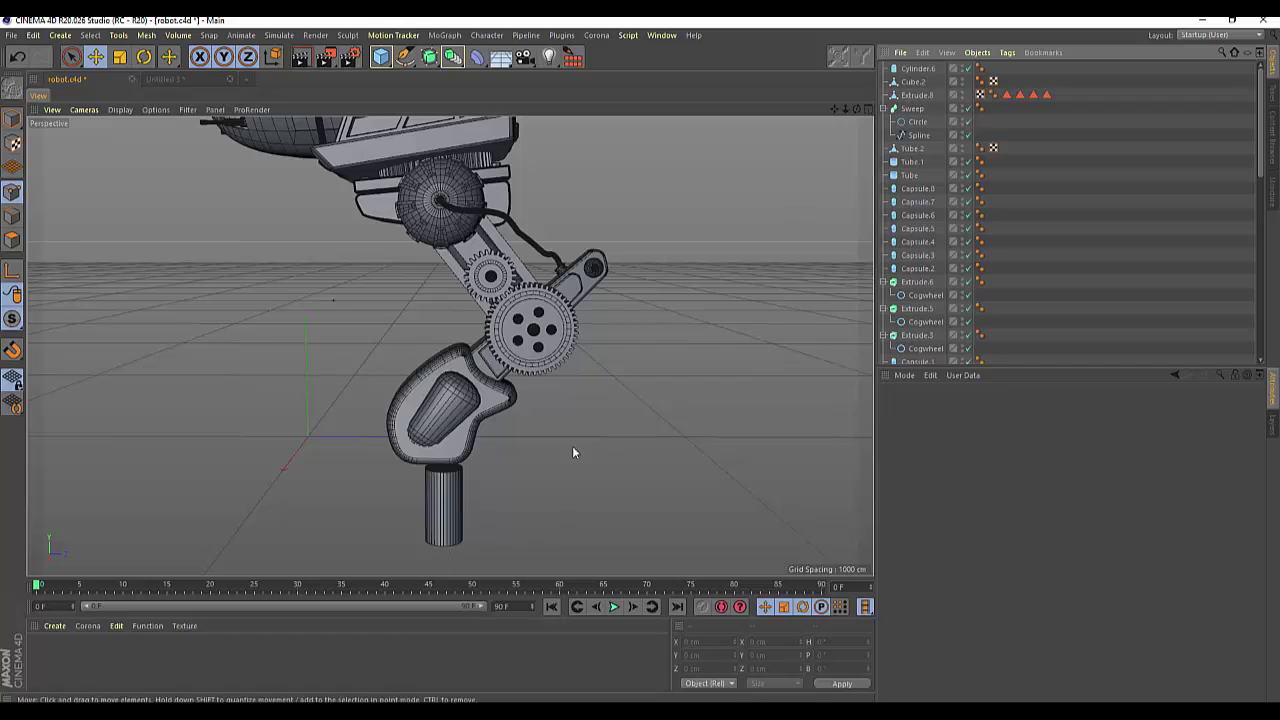
# Give Cylinder.6 filleted caps and reduce its height from 200 to 40 cm
pyautogui.click(910, 69)
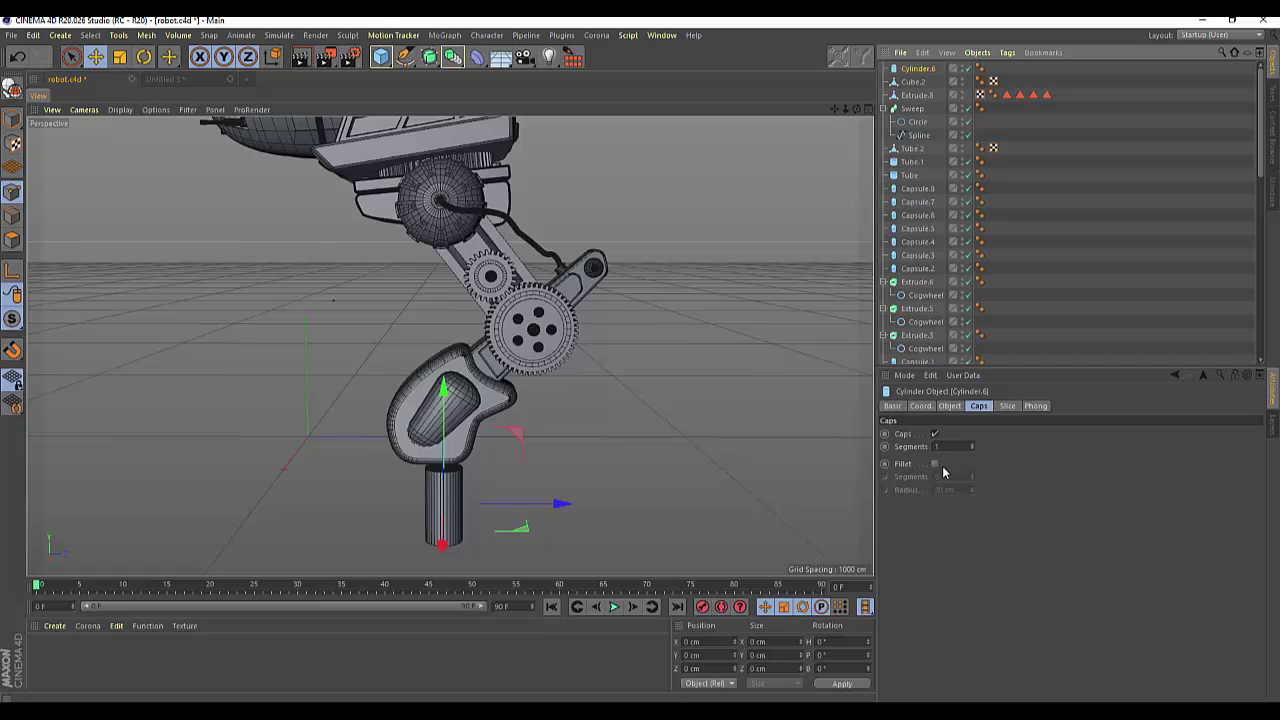
pyautogui.click(935, 465)
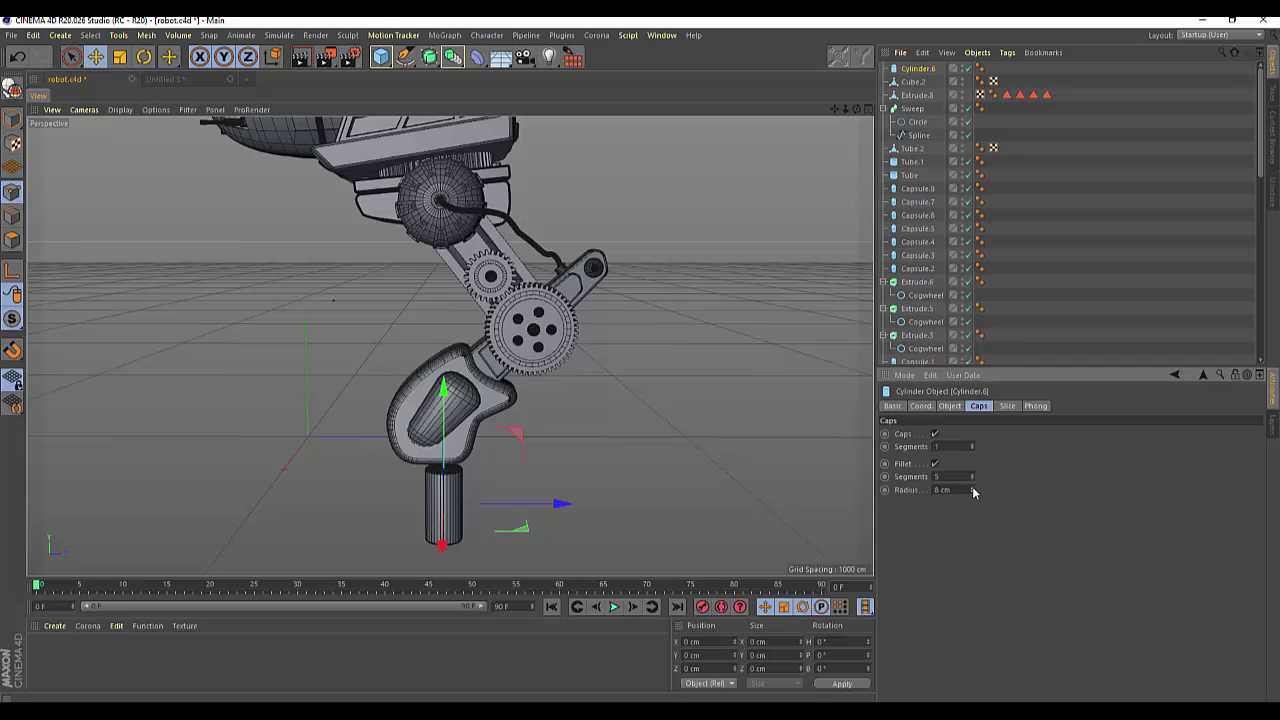
pyautogui.click(950, 406)
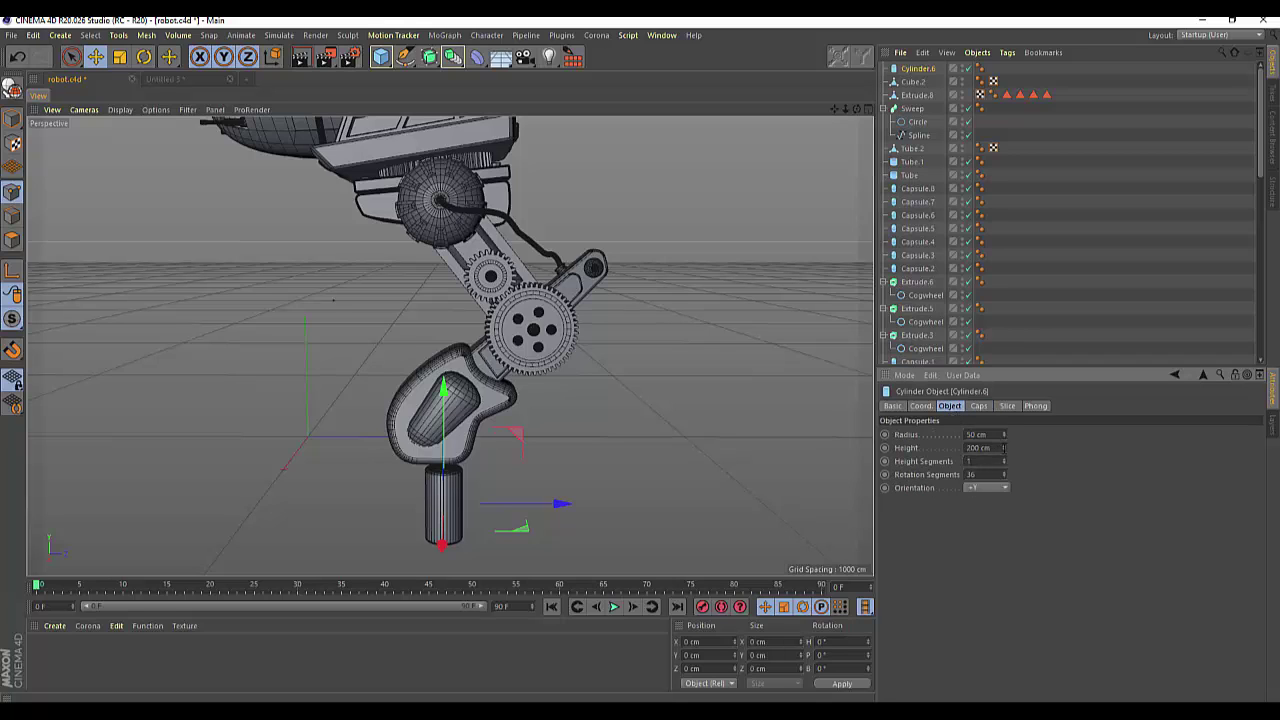
pyautogui.moveTo(1005, 450); pyautogui.dragTo(1005, 520)
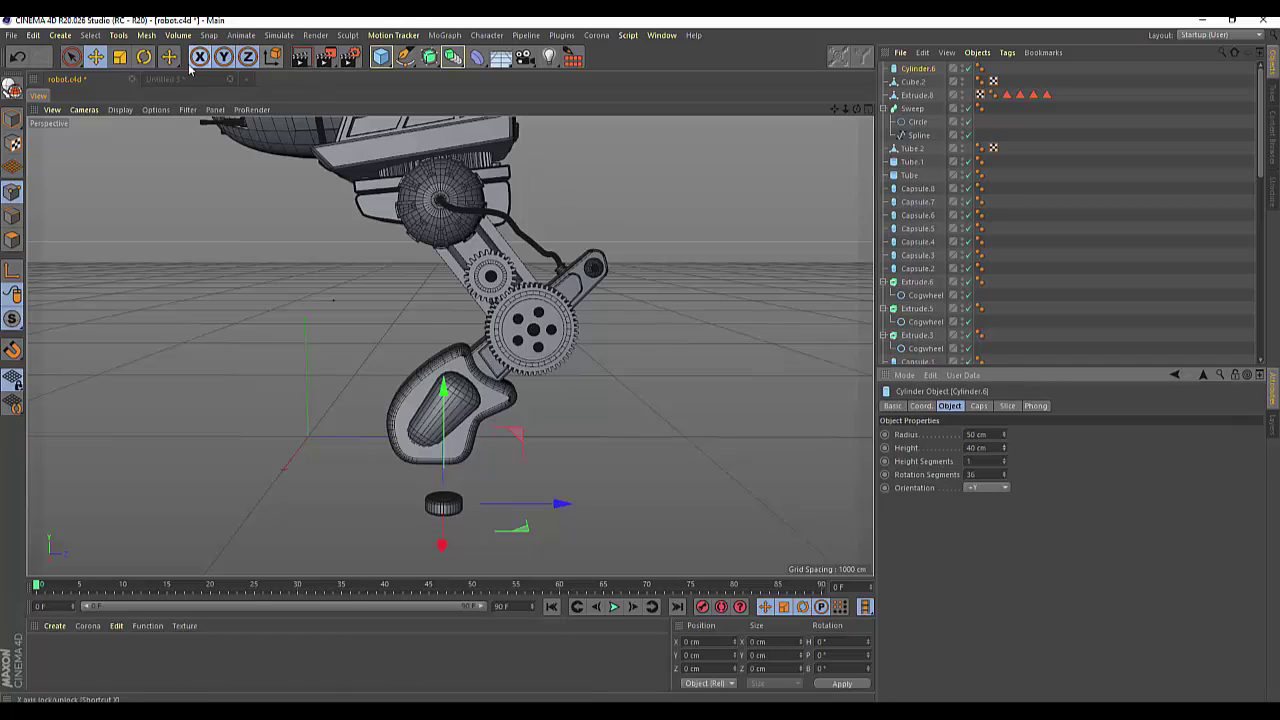
# Scale the flat cylinder up to about 200% and raise it against the foot
pyautogui.click(119, 57)
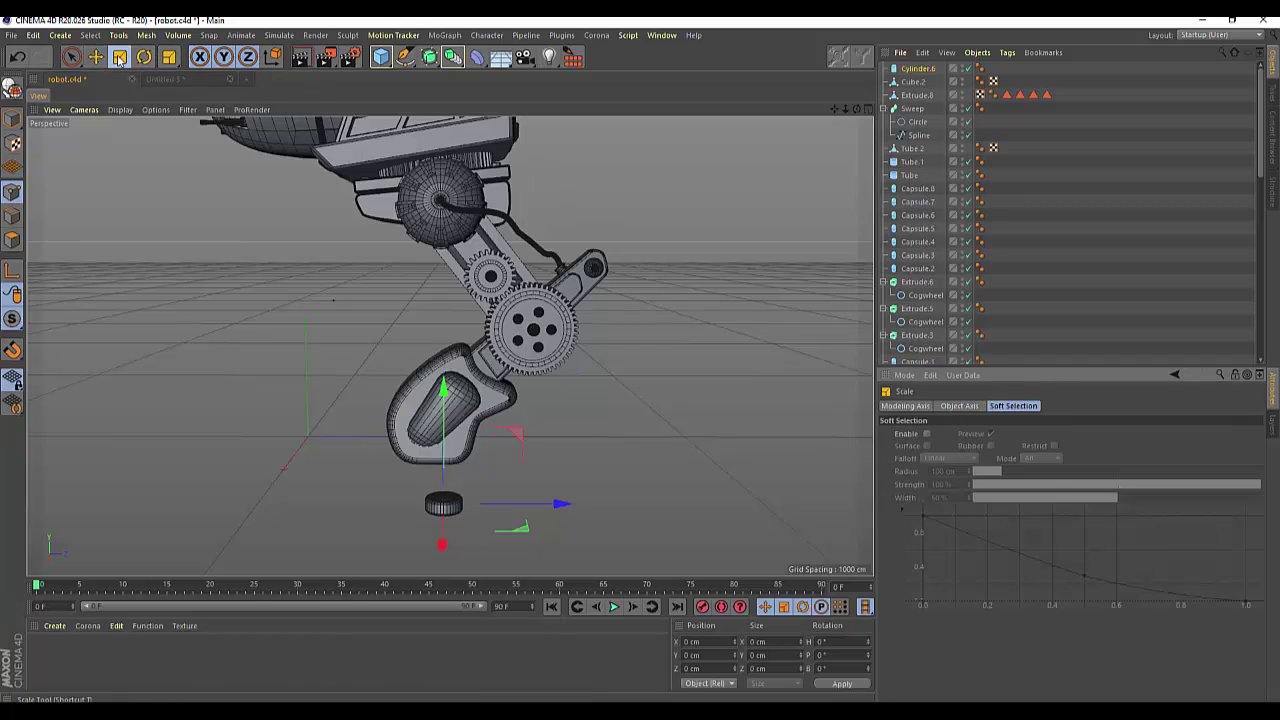
pyautogui.moveTo(582, 383)
pyautogui.mouseDown()
pyautogui.moveTo(688, 335)
pyautogui.moveTo(780, 340)
pyautogui.mouseUp()
pyautogui.click(95, 57)
pyautogui.click(95, 57)
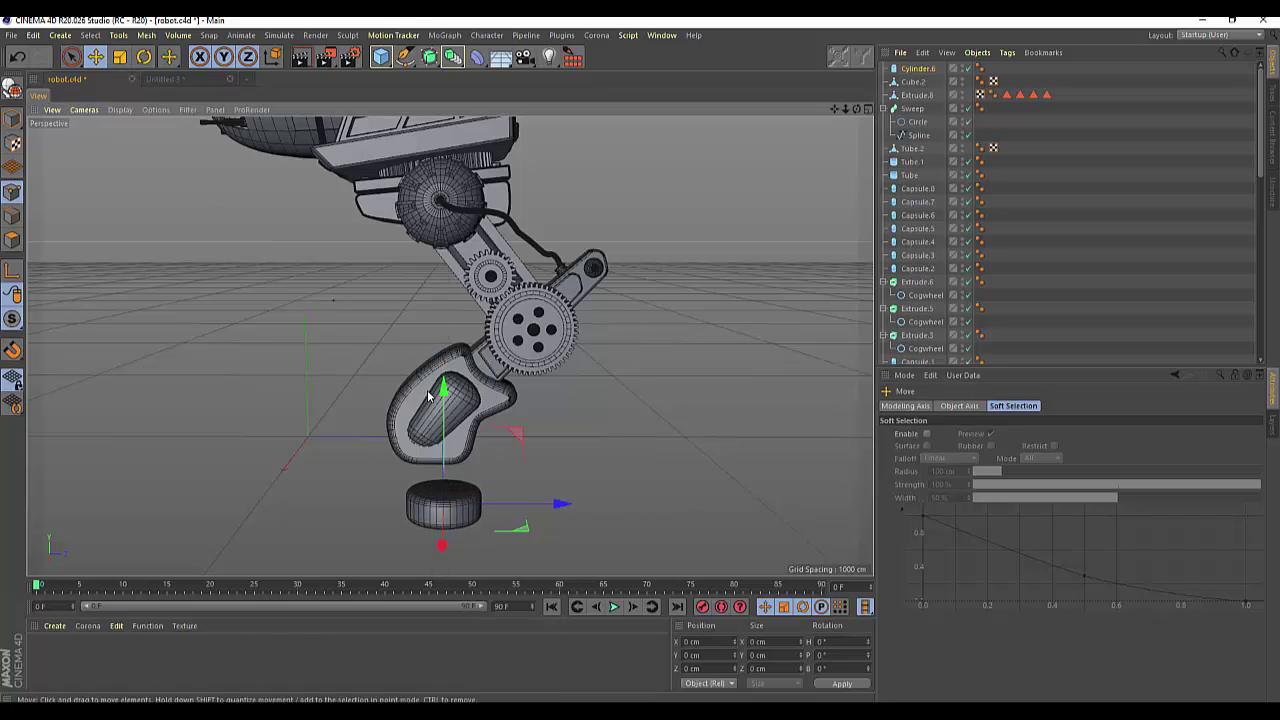
pyautogui.moveTo(428, 396); pyautogui.dragTo(413, 353)
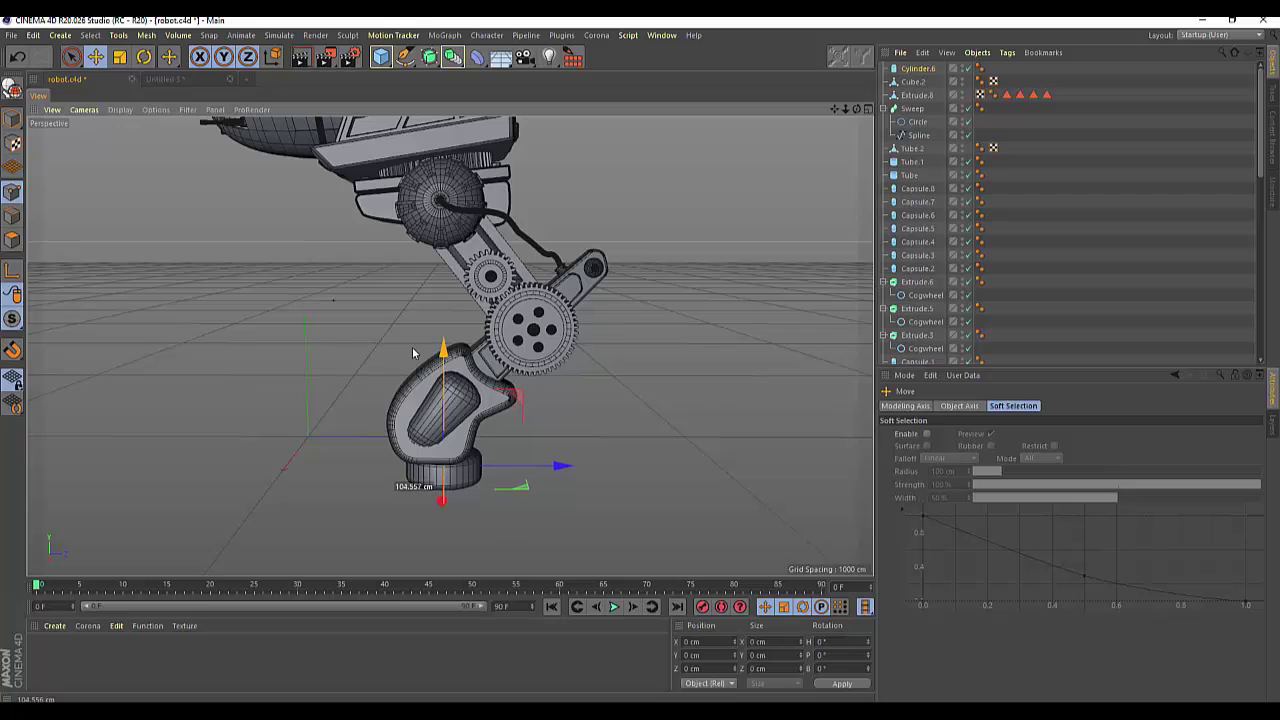
pyautogui.moveTo(857, 108); pyautogui.dragTo(354, 561)
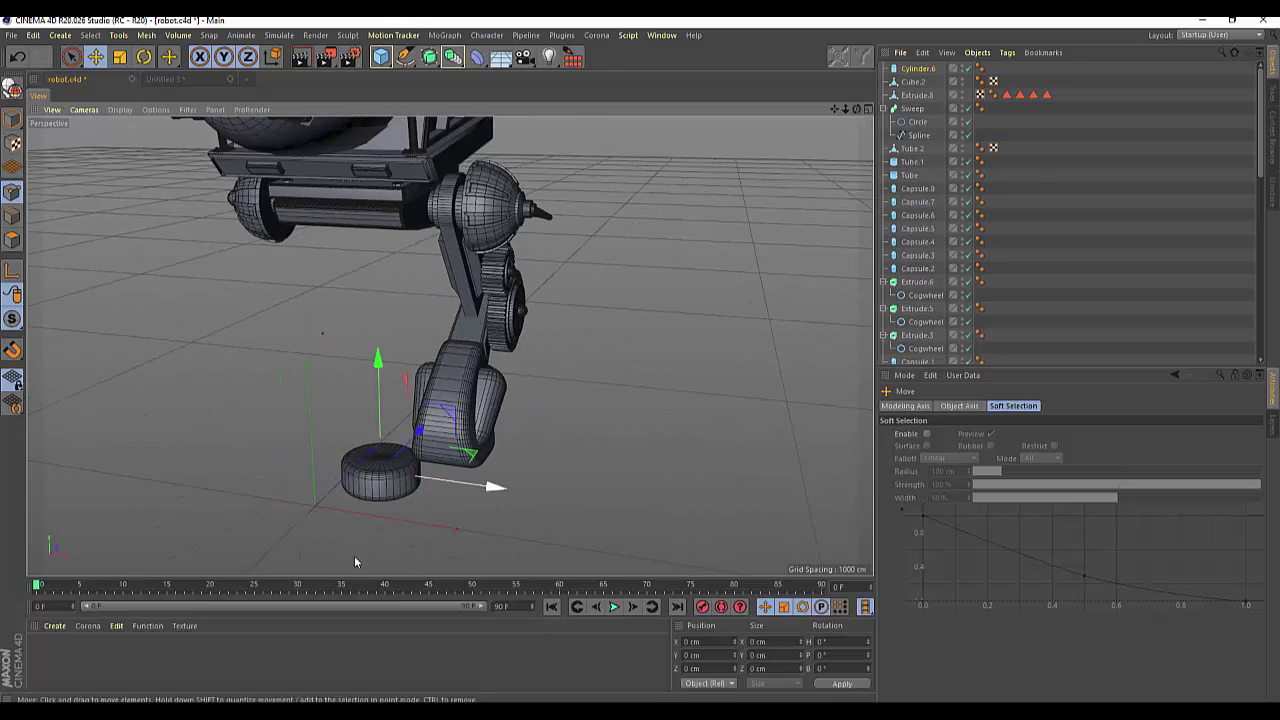
pyautogui.moveTo(491, 486); pyautogui.dragTo(567, 480)
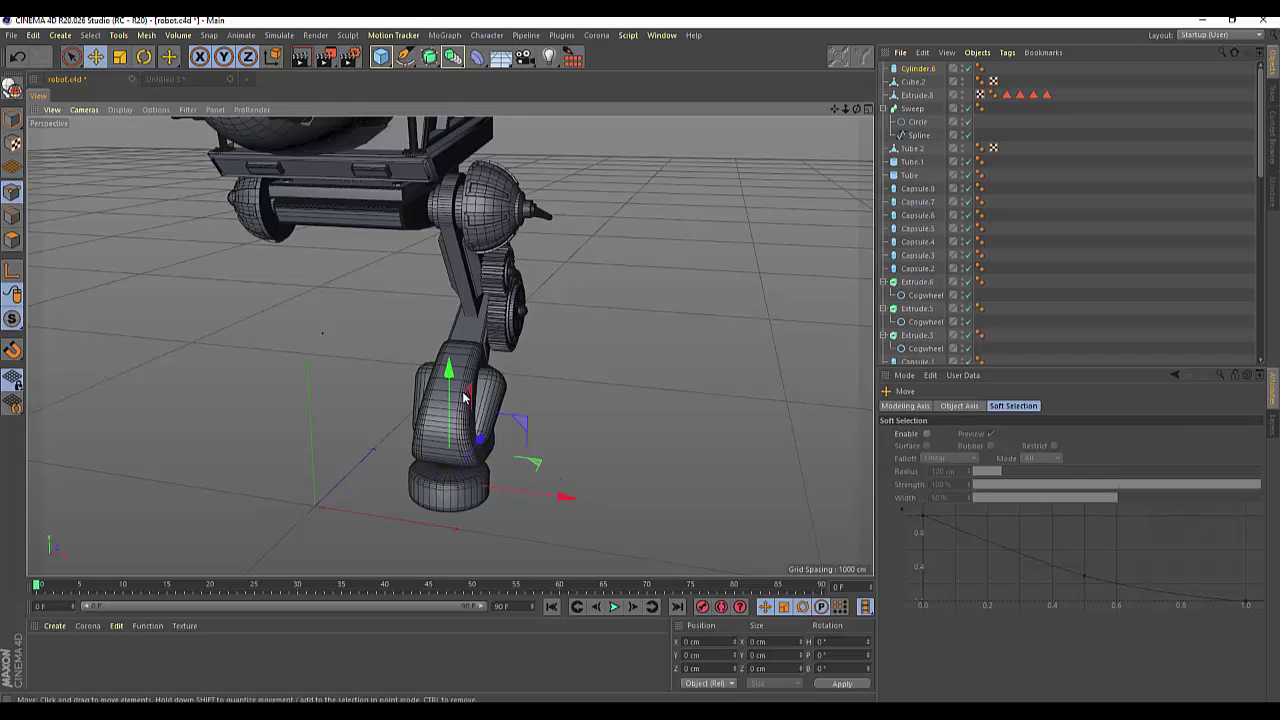
pyautogui.moveTo(463, 398); pyautogui.dragTo(506, 401)
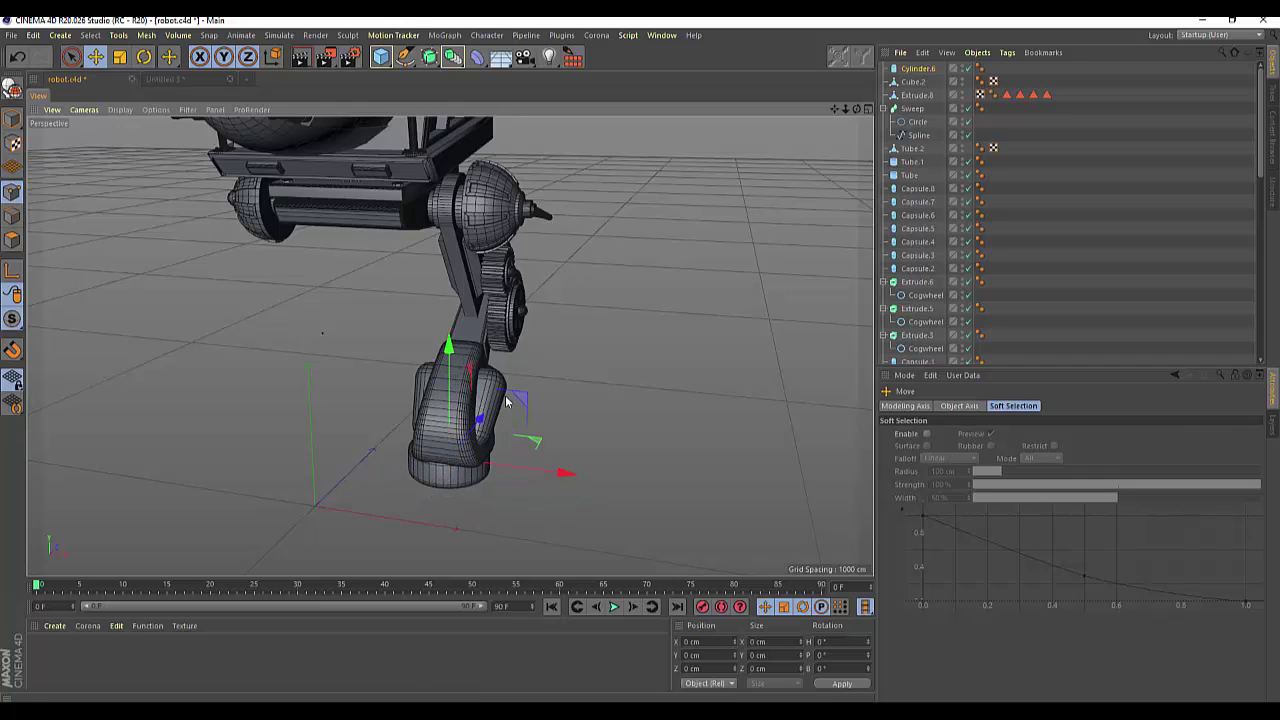
pyautogui.moveTo(564, 473); pyautogui.dragTo(572, 474)
pyautogui.moveTo(570, 474); pyautogui.dragTo(570, 474)
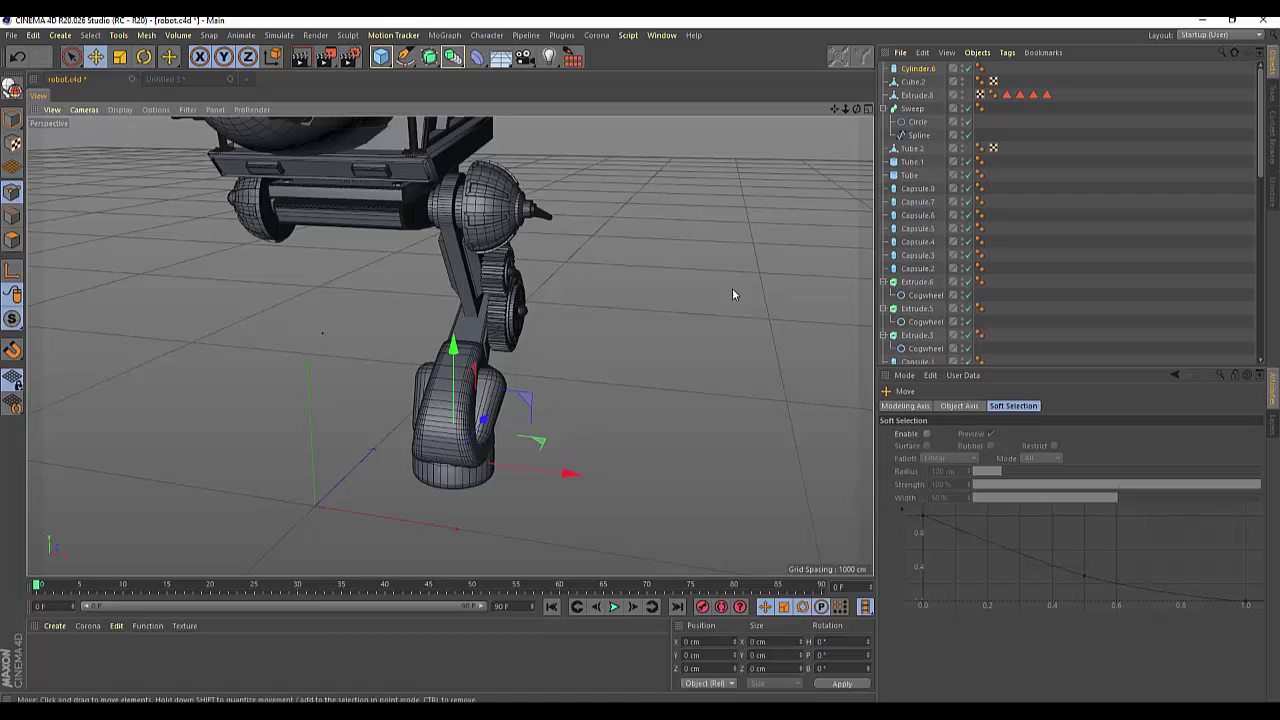
pyautogui.moveTo(857, 112)
pyautogui.mouseDown()
pyautogui.moveTo(619, 456)
pyautogui.moveTo(553, 466)
pyautogui.mouseUp()
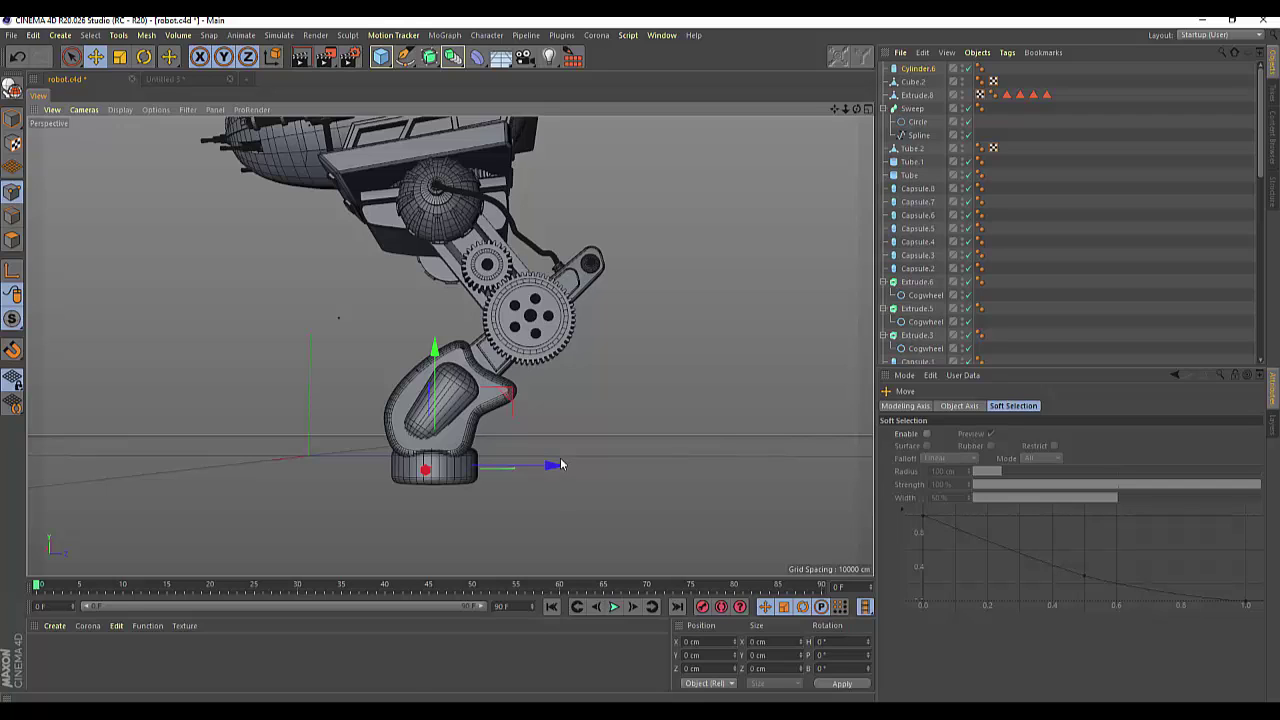
pyautogui.moveTo(434, 348); pyautogui.dragTo(434, 336)
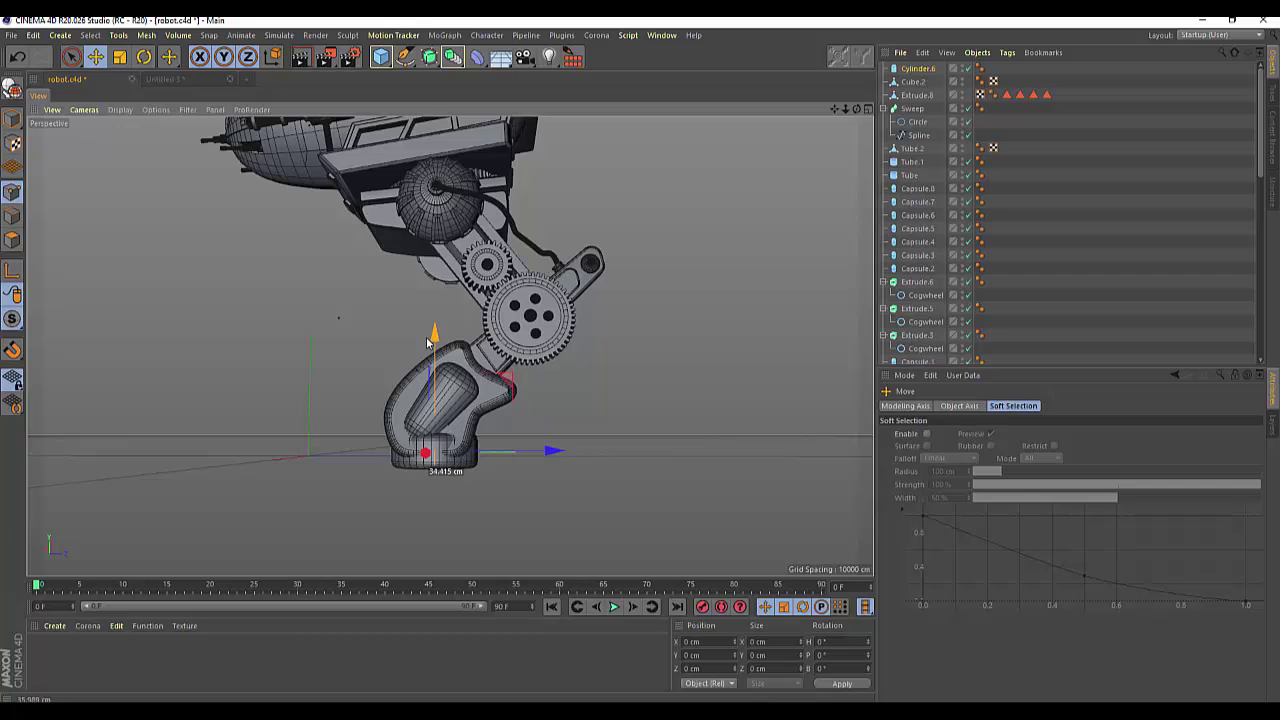
pyautogui.keyDown('alt'); pyautogui.moveTo(640, 140); pyautogui.dragTo(713, 119); pyautogui.keyUp('alt')
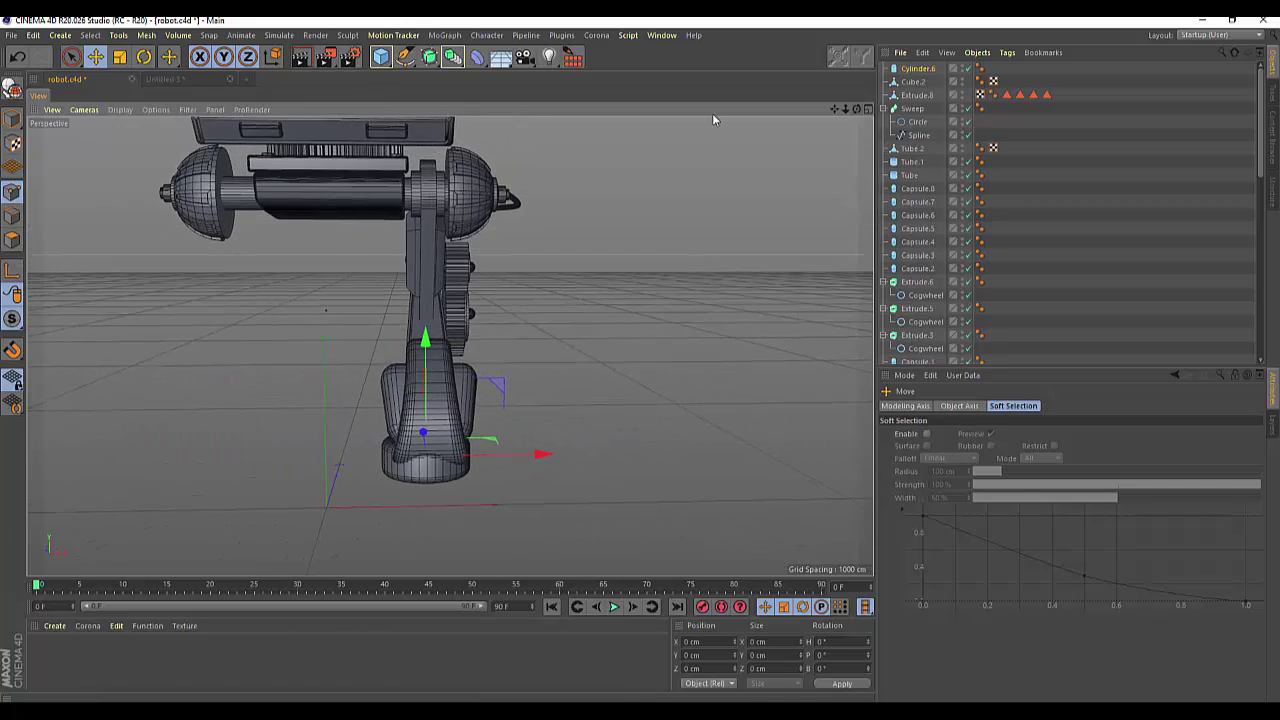
pyautogui.click(120, 58)
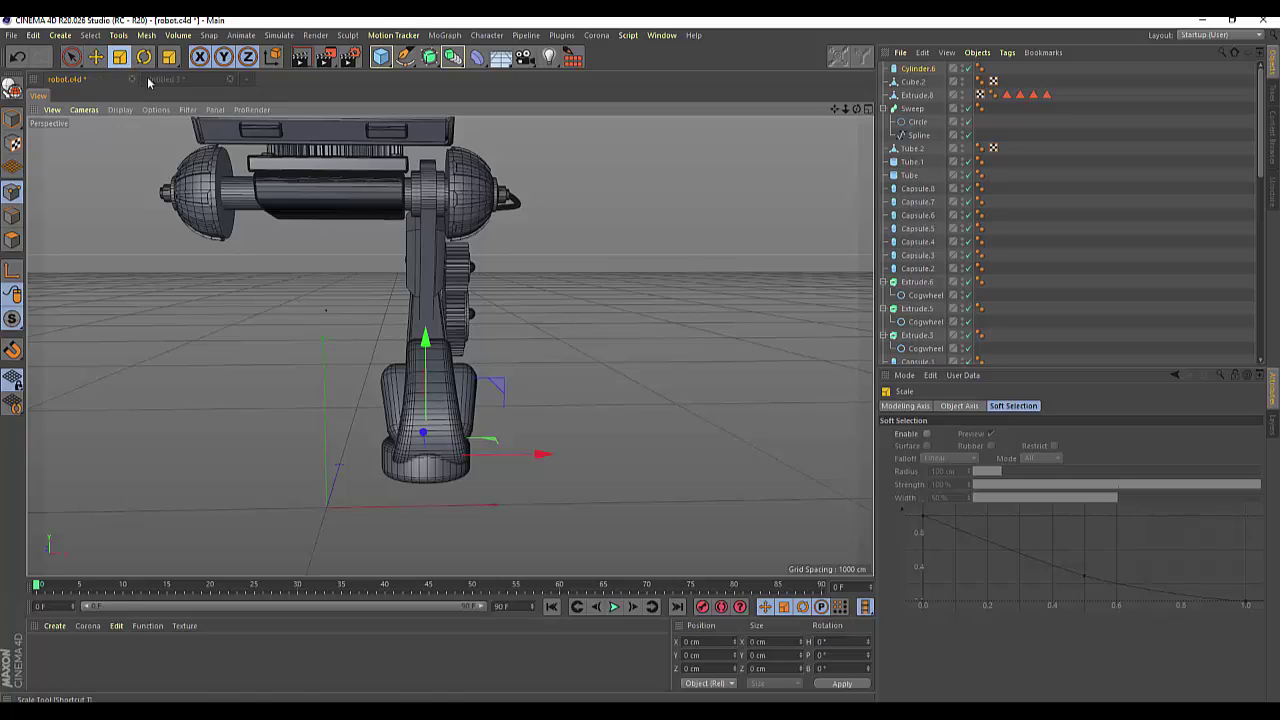
pyautogui.moveTo(594, 379)
pyautogui.mouseDown()
pyautogui.moveTo(683, 374)
pyautogui.moveTo(737, 345)
pyautogui.moveTo(742, 328)
pyautogui.mouseUp()
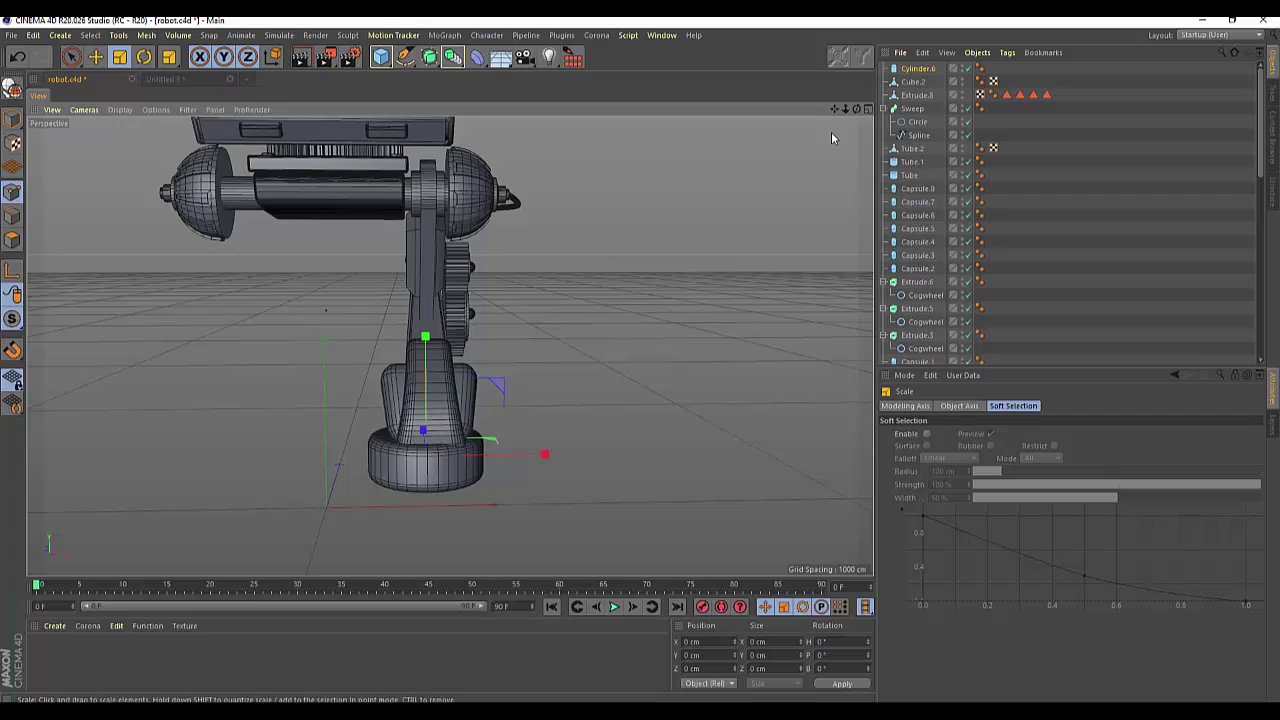
pyautogui.moveTo(856, 108); pyautogui.dragTo(760, 140)
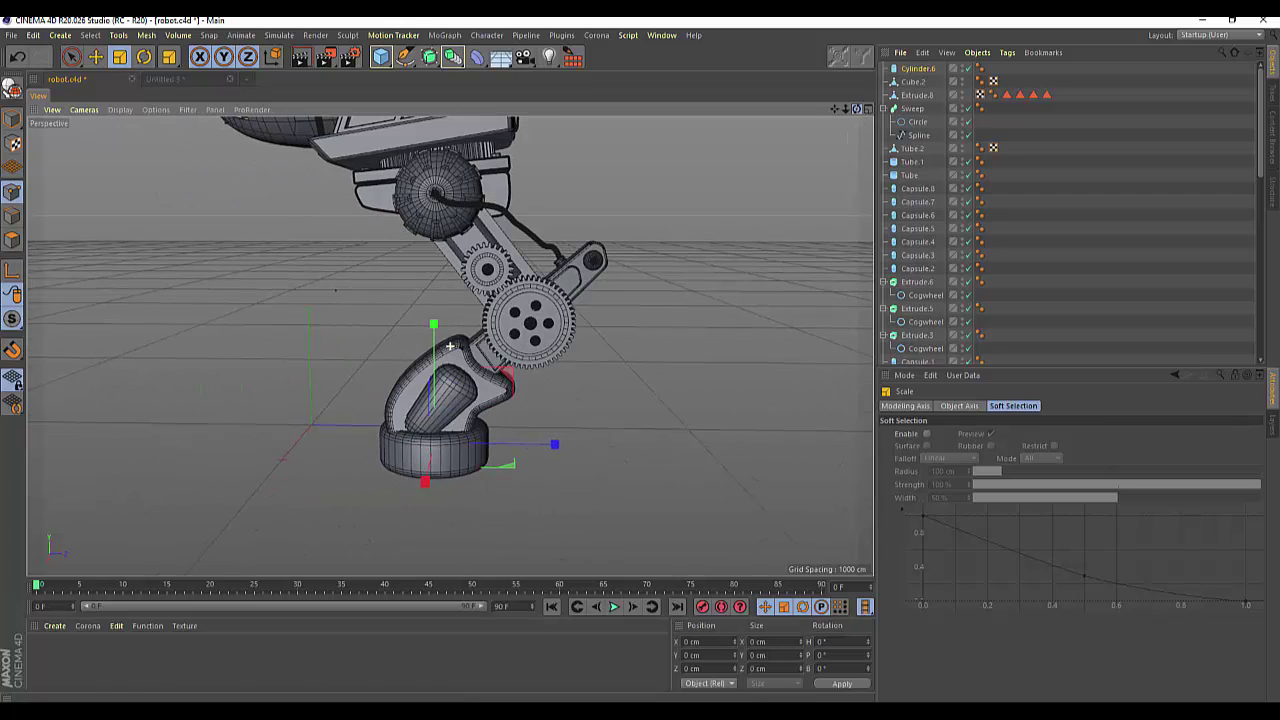
pyautogui.moveTo(674, 453)
pyautogui.mouseDown()
pyautogui.moveTo(639, 418)
pyautogui.moveTo(544, 455)
pyautogui.moveTo(559, 443)
pyautogui.mouseUp()
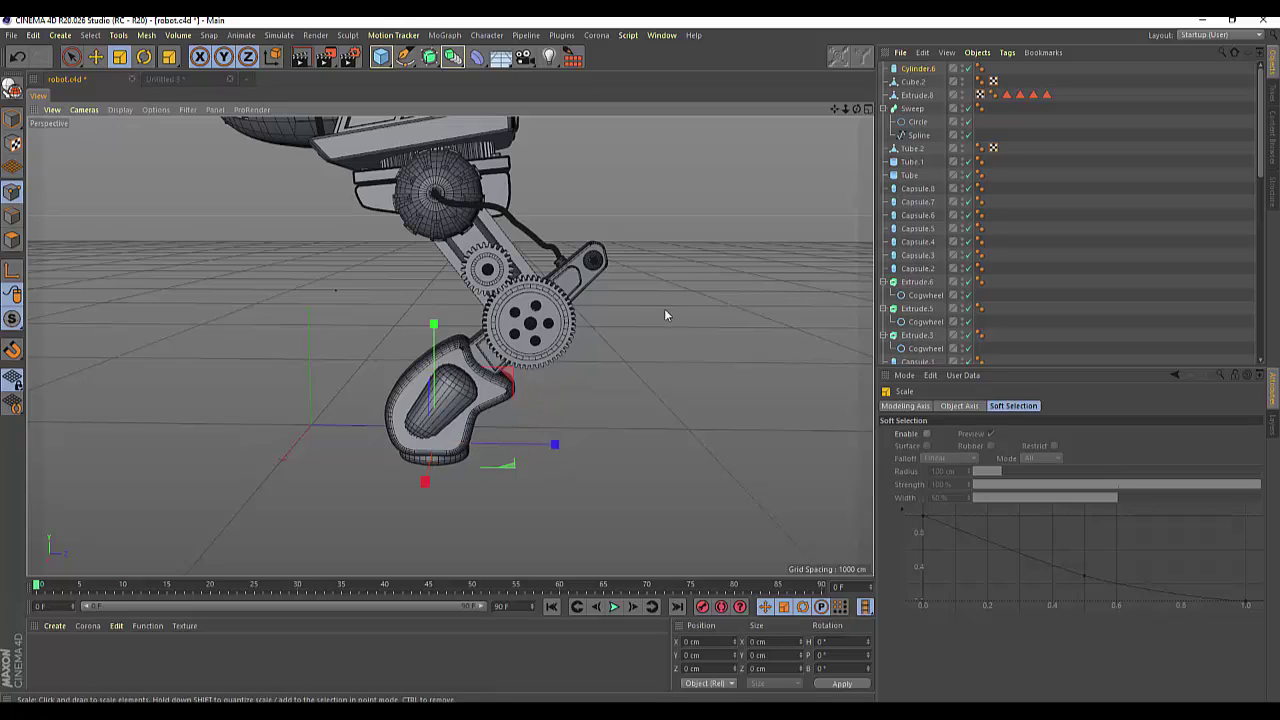
pyautogui.moveTo(858, 113); pyautogui.dragTo(711, 354)
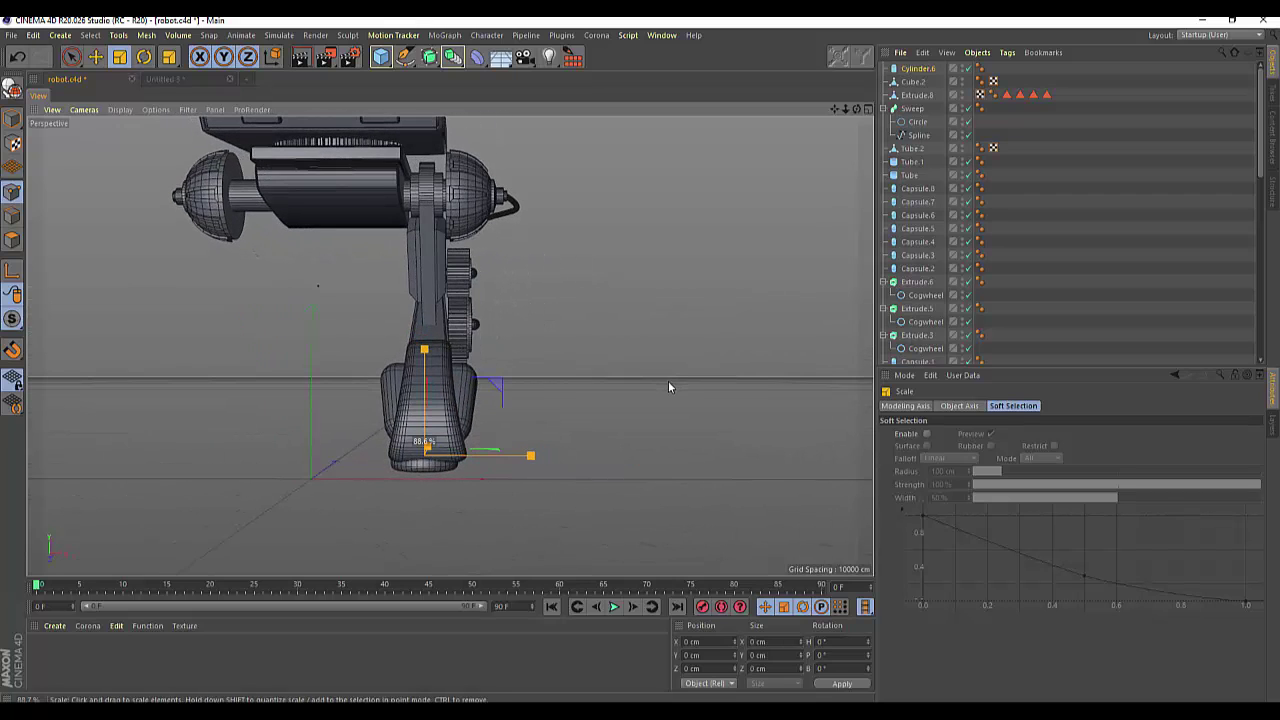
pyautogui.click(96, 57)
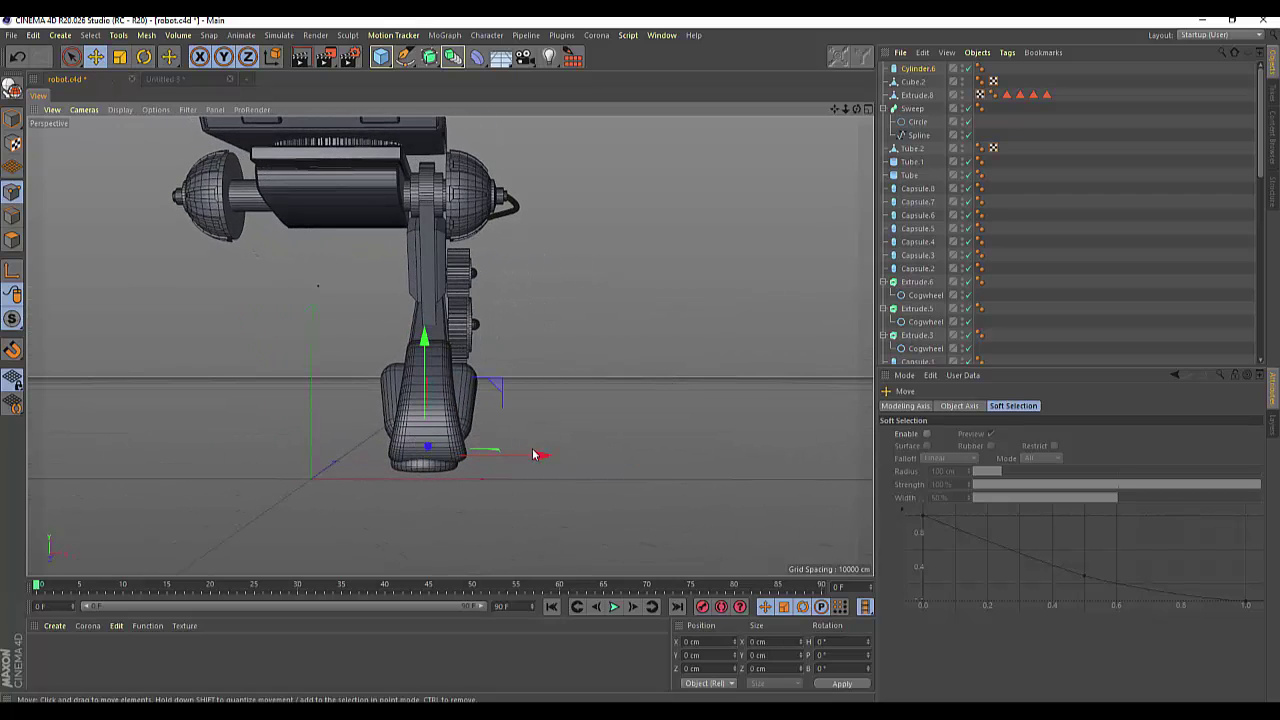
pyautogui.moveTo(540, 455); pyautogui.dragTo(544, 455)
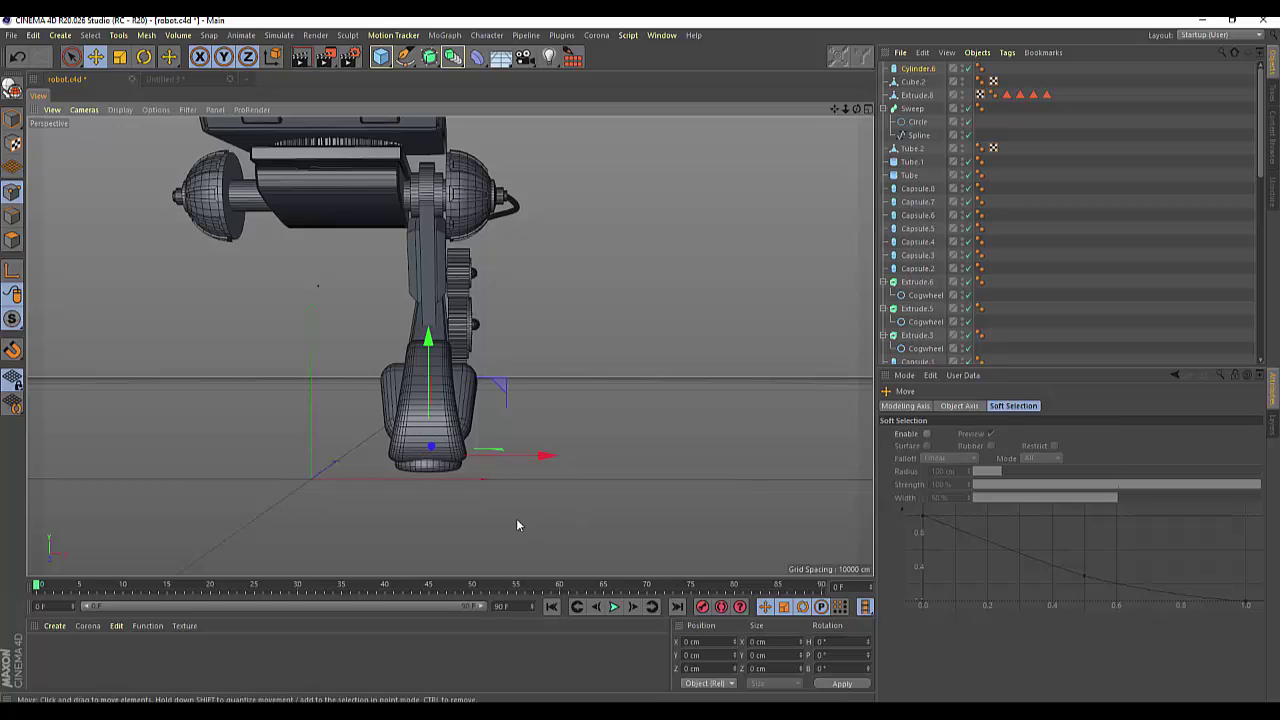
pyautogui.moveTo(853, 112); pyautogui.dragTo(843, 167)
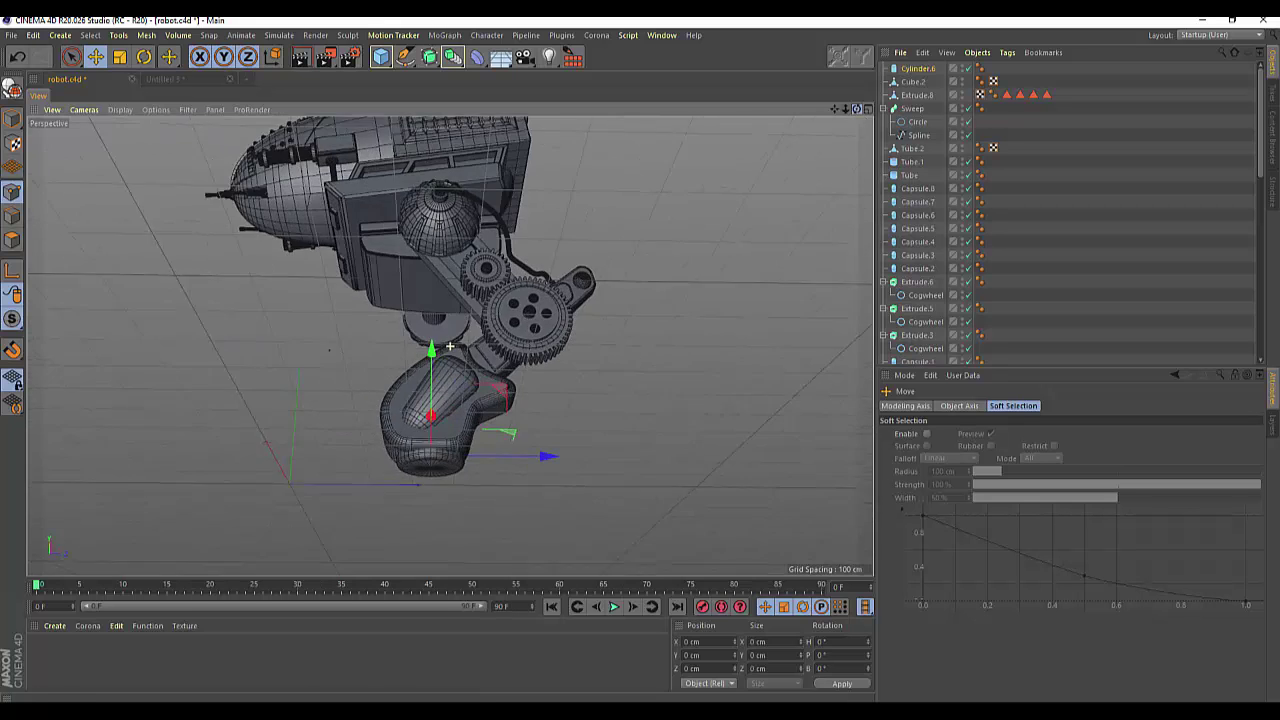
pyautogui.click(120, 58)
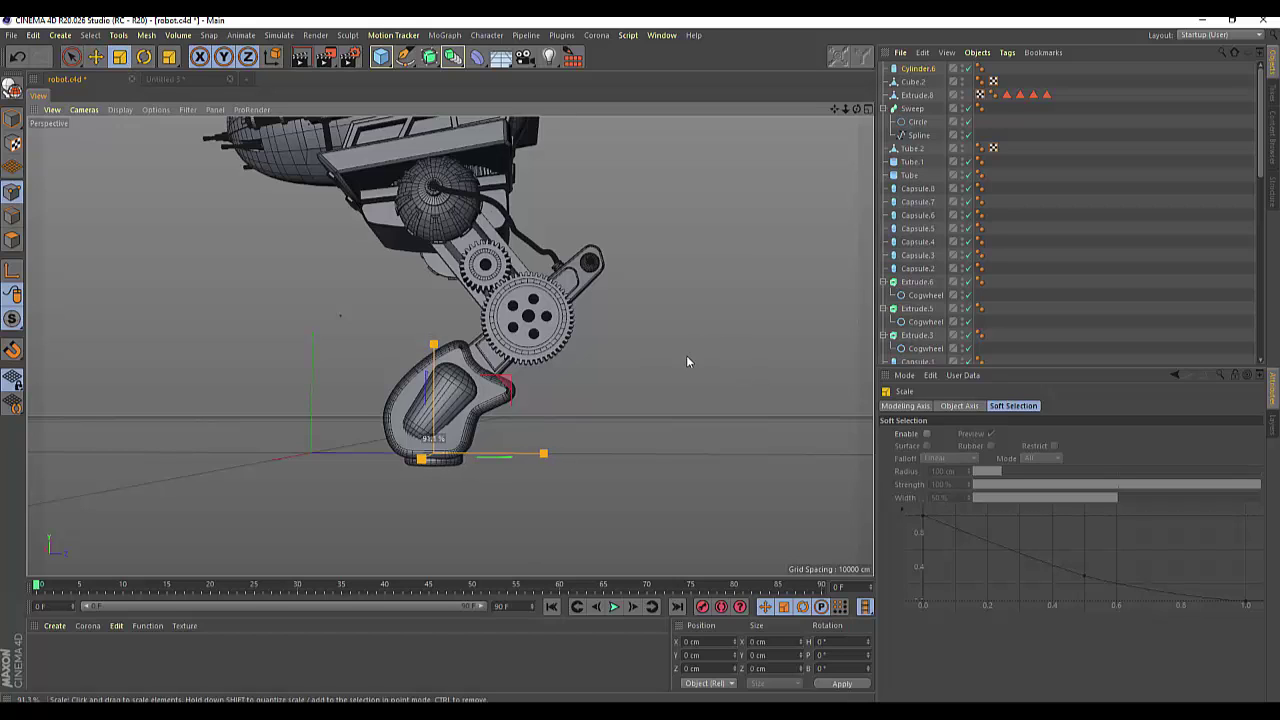
pyautogui.click(97, 59)
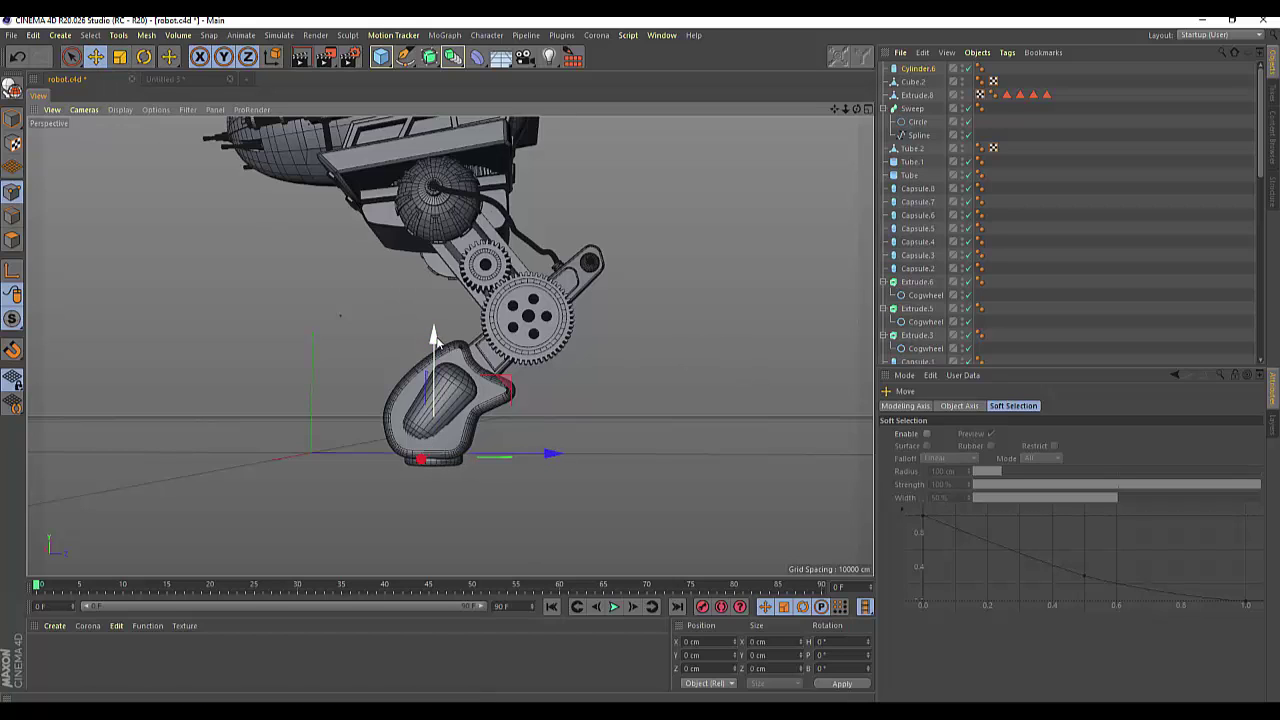
pyautogui.moveTo(433, 338)
pyautogui.mouseDown()
pyautogui.moveTo(436, 355)
pyautogui.moveTo(436, 343)
pyautogui.mouseUp()
pyautogui.moveTo(551, 458); pyautogui.dragTo(545, 459)
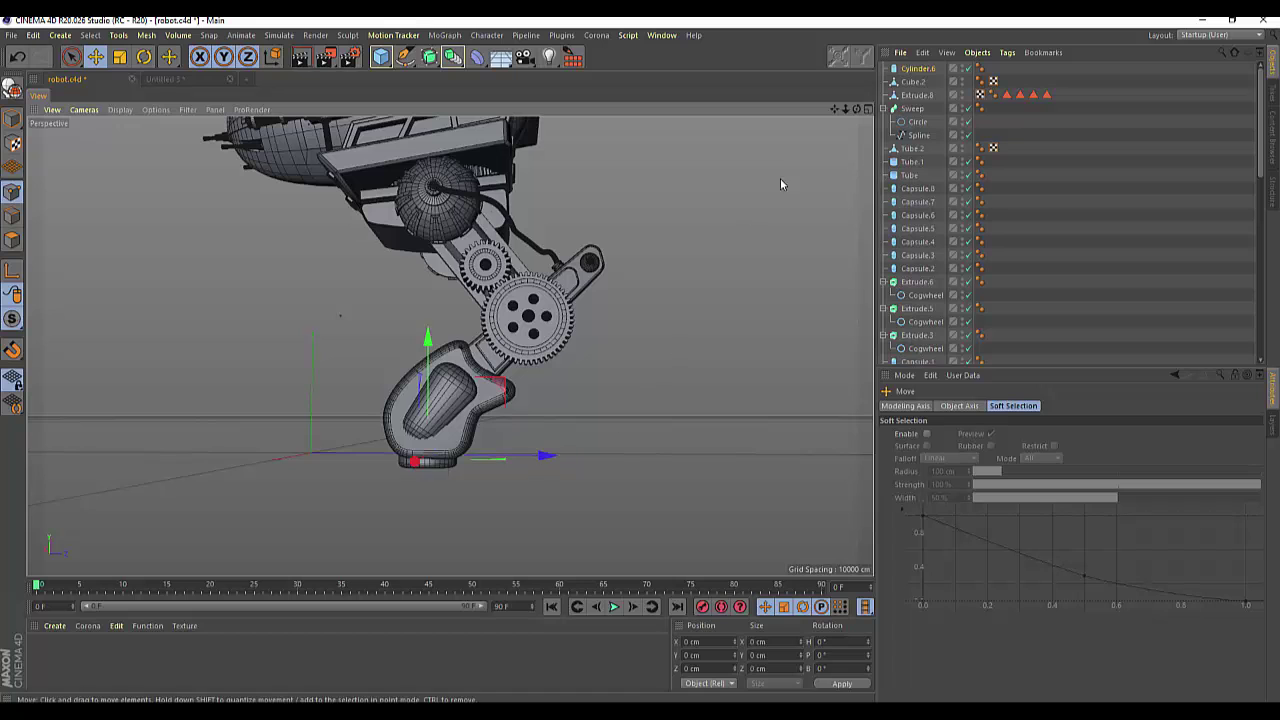
pyautogui.moveTo(857, 108); pyautogui.dragTo(450, 345)
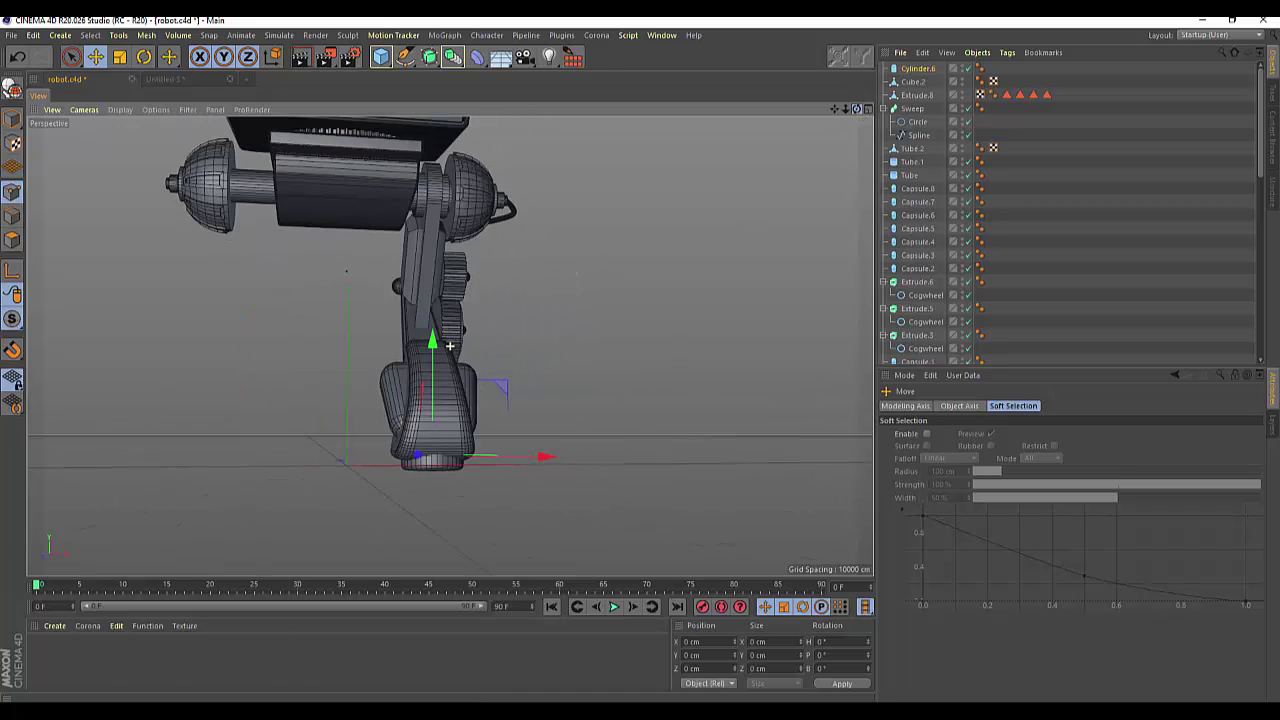
pyautogui.keyDown('alt'); pyautogui.moveTo(450, 345); pyautogui.dragTo(450, 345); pyautogui.keyUp('alt')
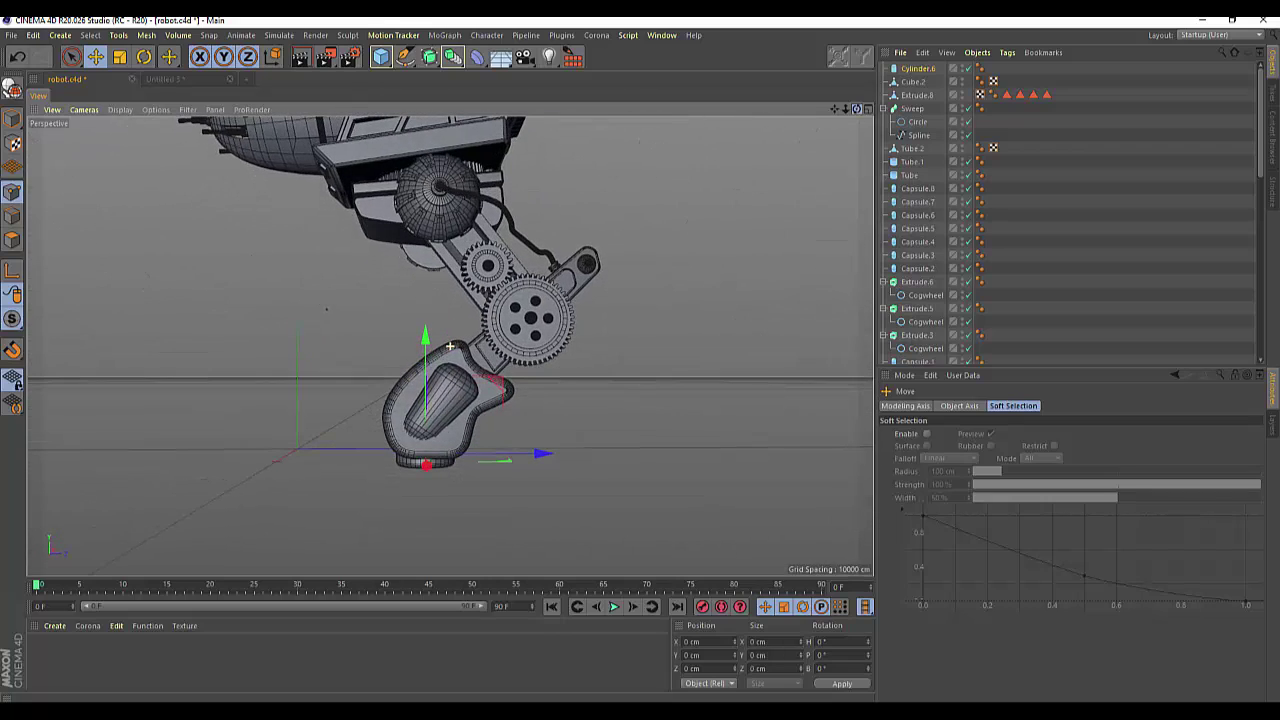
pyautogui.moveTo(856, 108)
pyautogui.mouseDown()
pyautogui.moveTo(843, 153)
pyautogui.moveTo(872, 110)
pyautogui.moveTo(450, 345)
pyautogui.mouseUp()
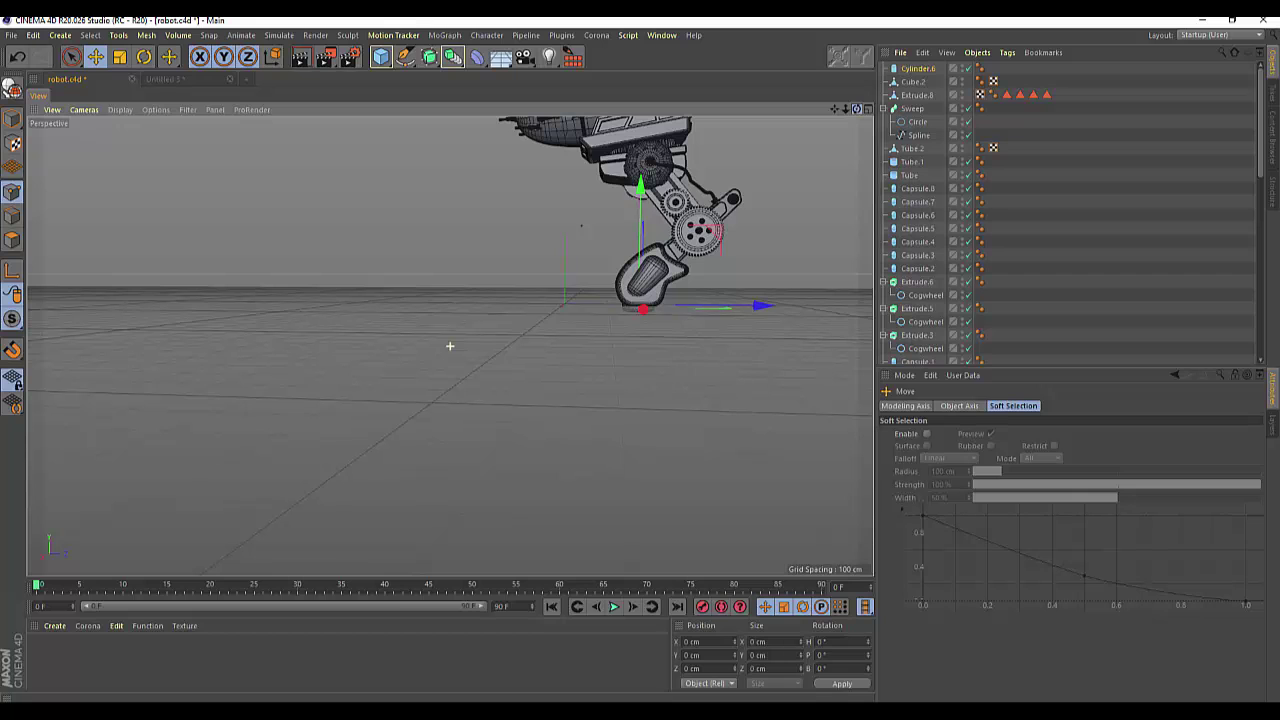
pyautogui.moveTo(816, 167)
pyautogui.keyDown('alt'); pyautogui.mouseDown()
pyautogui.moveTo(742, 212)
pyautogui.moveTo(620, 225)
pyautogui.mouseUp(); pyautogui.keyUp('alt')
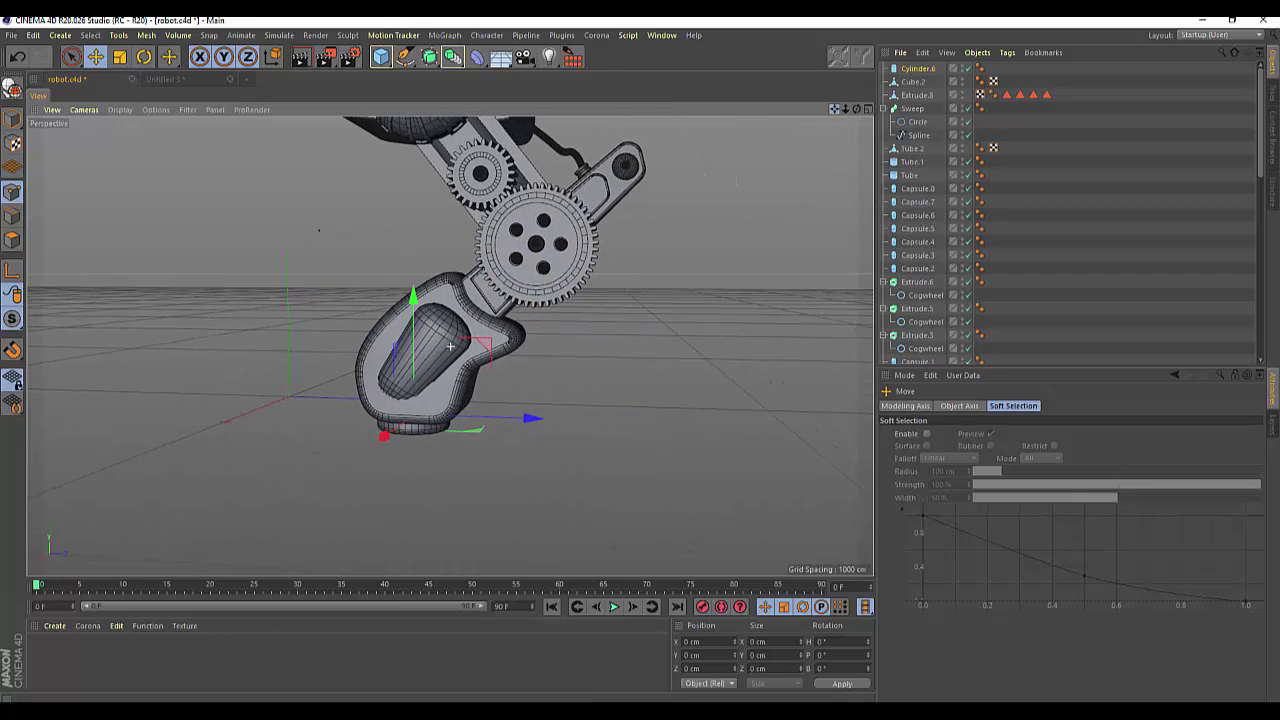
pyautogui.keyDown('alt'); pyautogui.moveTo(450, 345); pyautogui.dragTo(550, 380); pyautogui.keyUp('alt')
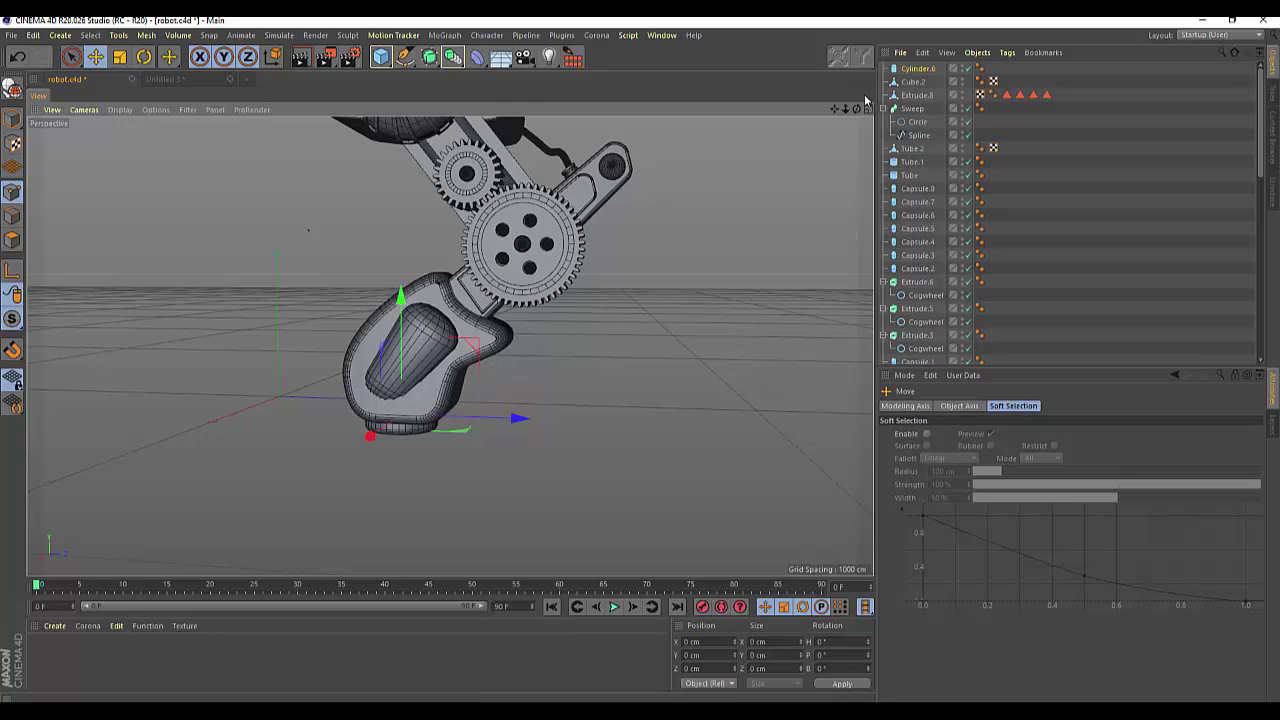
# Scale the Extrude.8 foot shell down along Z to about 172 × 274 × 267 cm
pyautogui.click(913, 96)
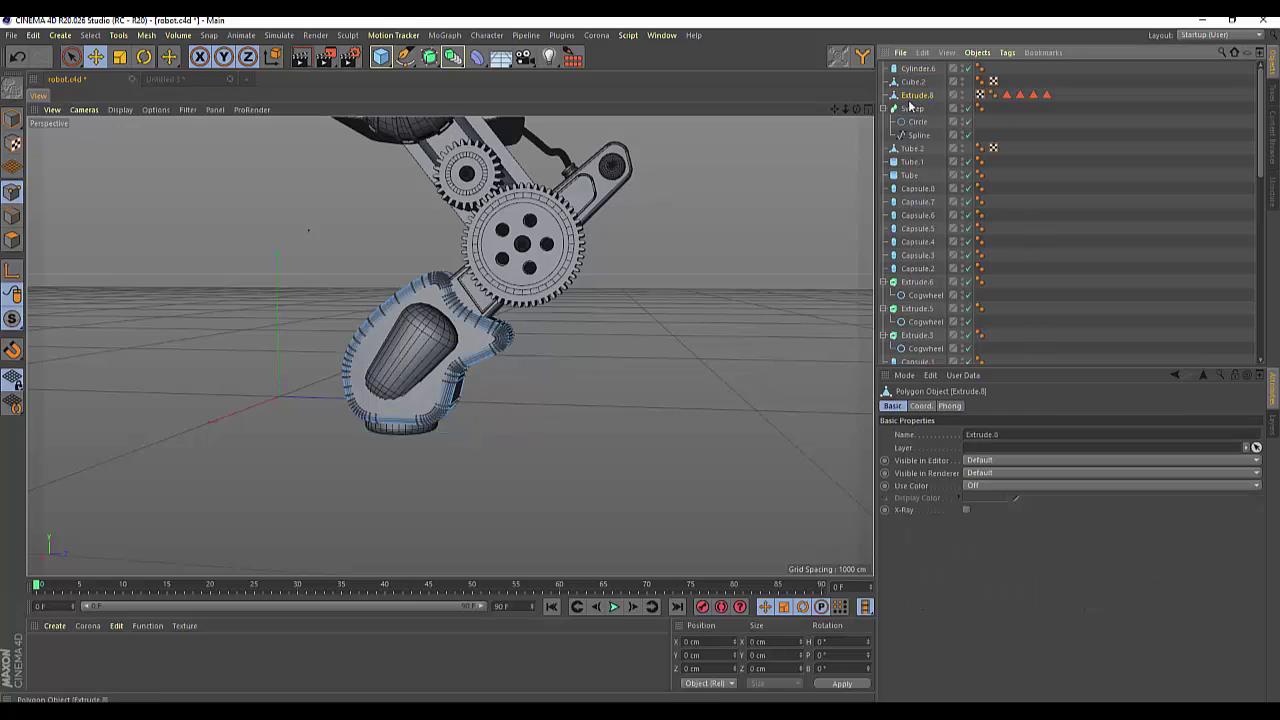
pyautogui.click(119, 57)
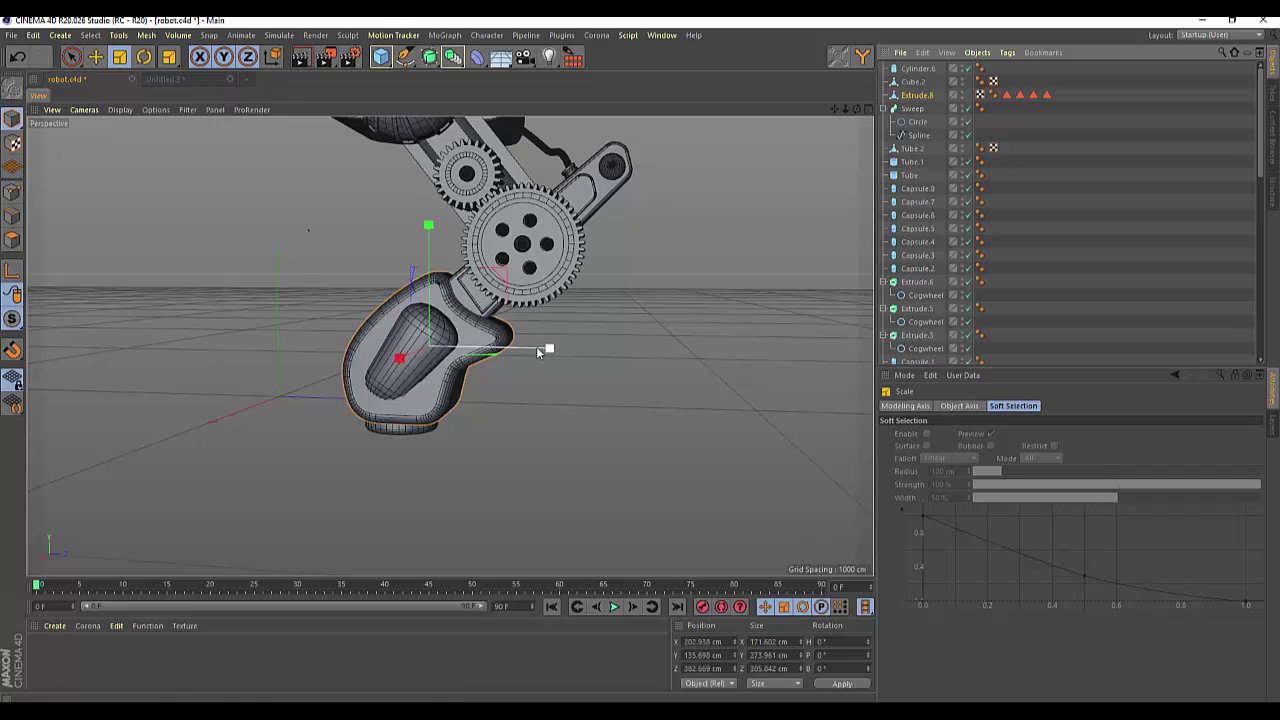
pyautogui.moveTo(543, 347); pyautogui.dragTo(450, 346)
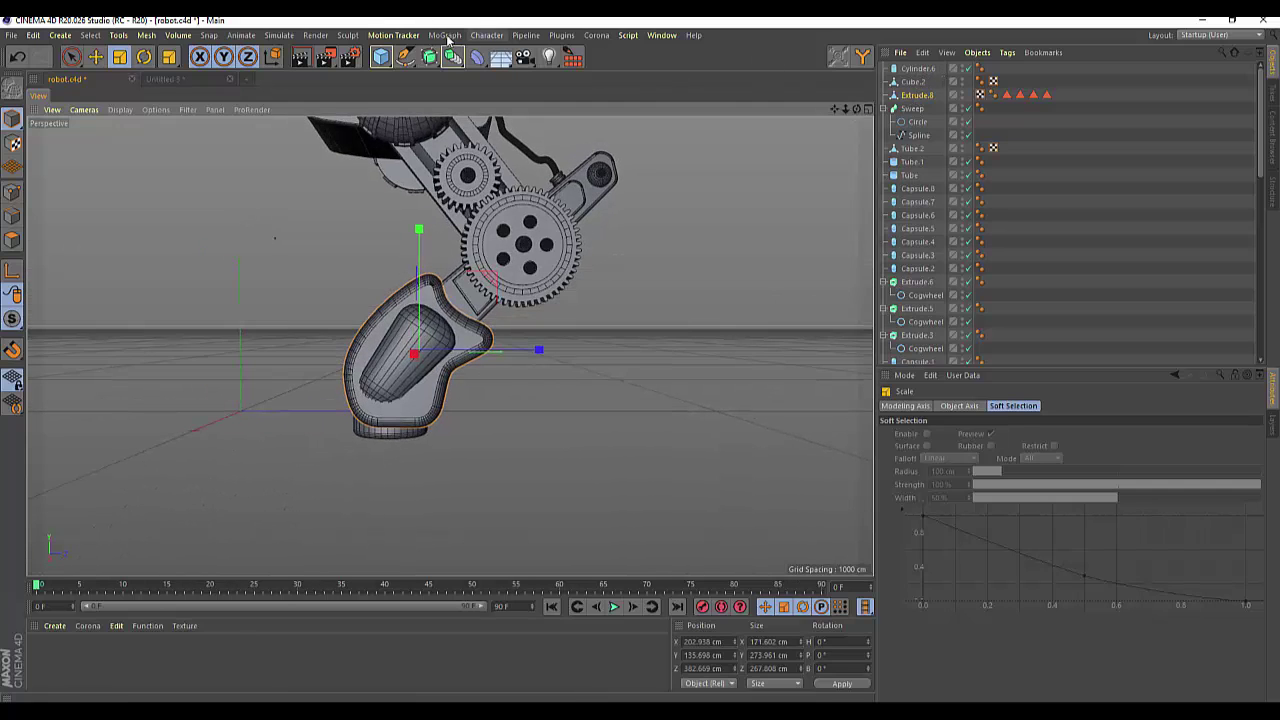
# Add an FFD deformer to the Extrude.8 foot shell and switch to editing cage points
pyautogui.click(478, 62)
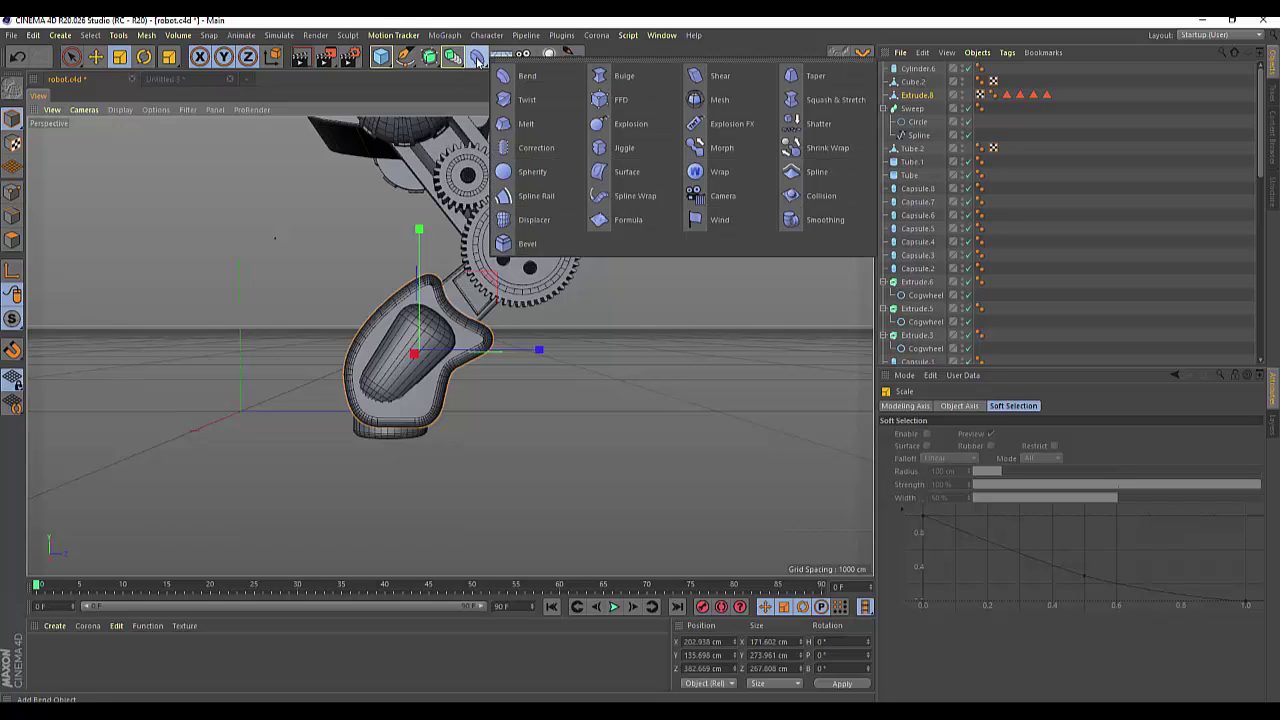
pyautogui.click(612, 99)
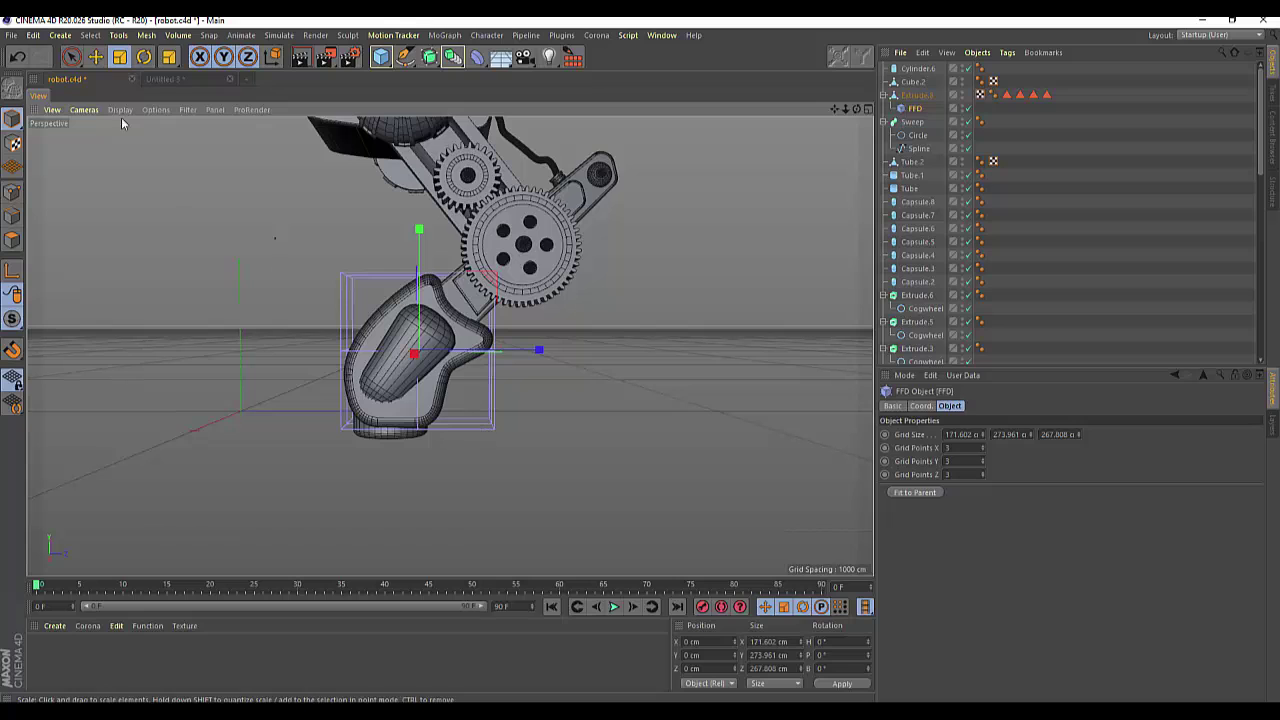
pyautogui.moveTo(71, 57); pyautogui.dragTo(99, 78)
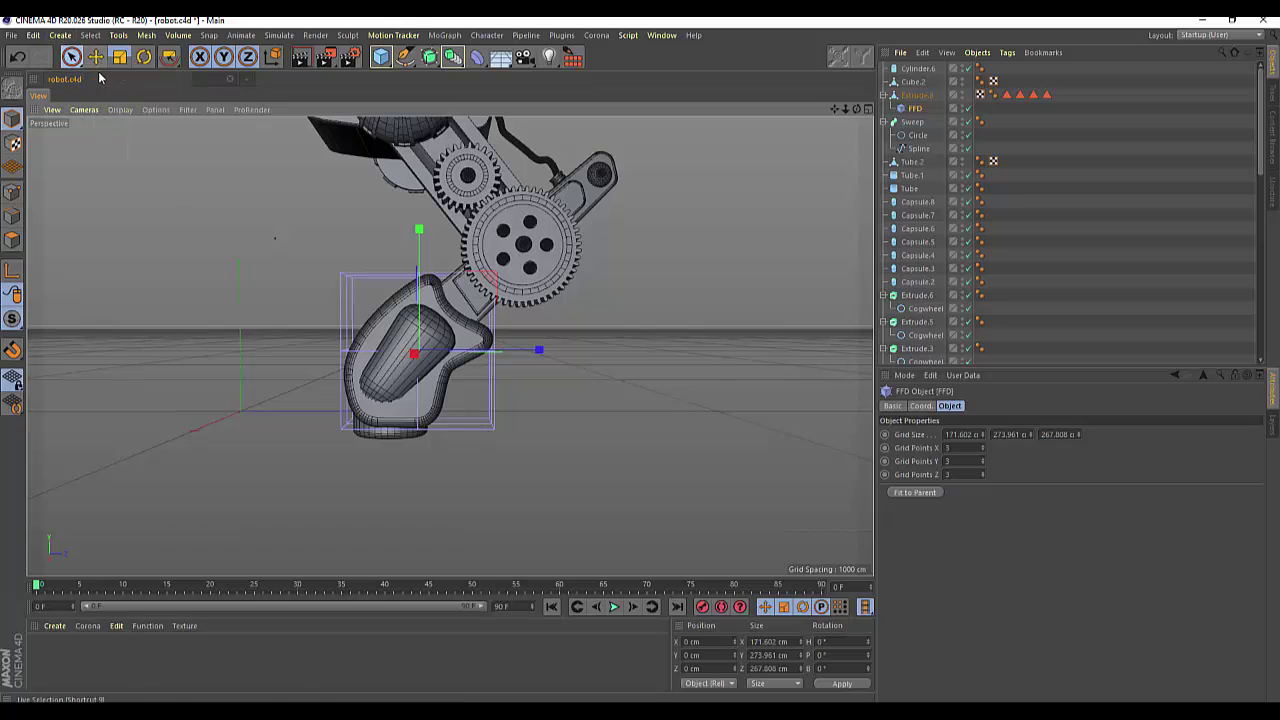
pyautogui.click(12, 192)
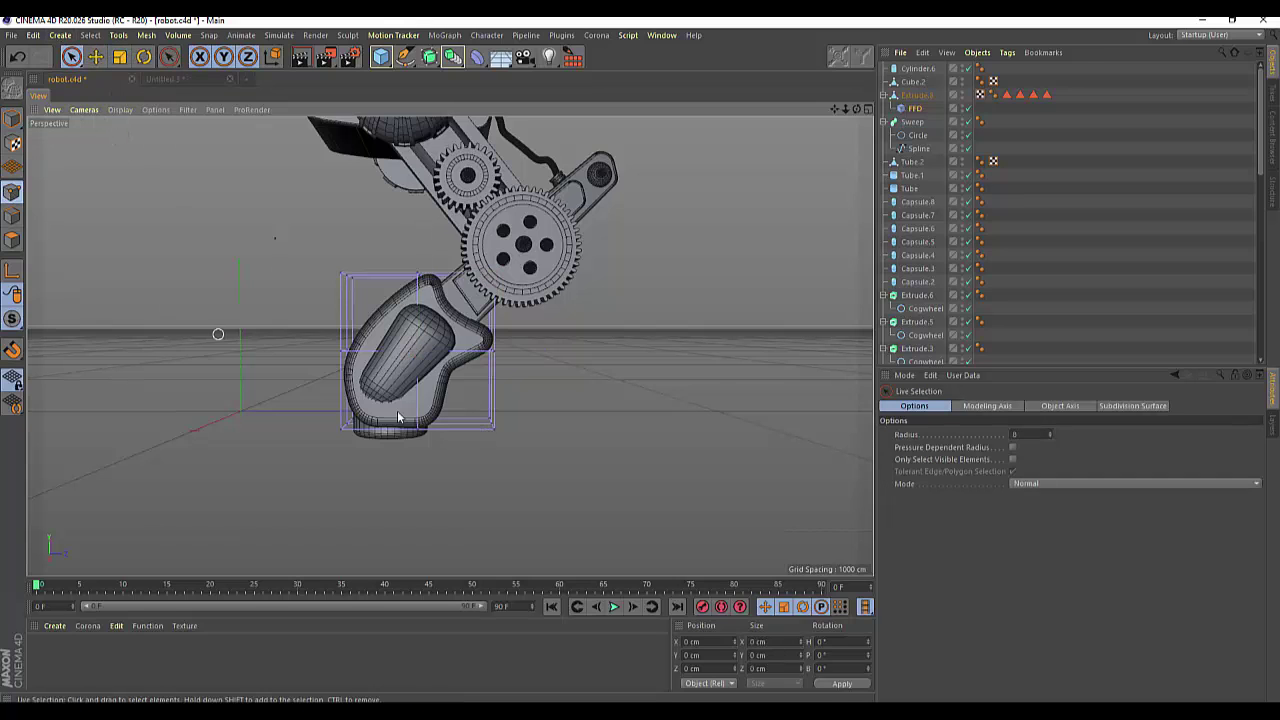
# Try moving the lower cage points along Z, undoing and adjusting the neighbouring point
pyautogui.click(491, 429)
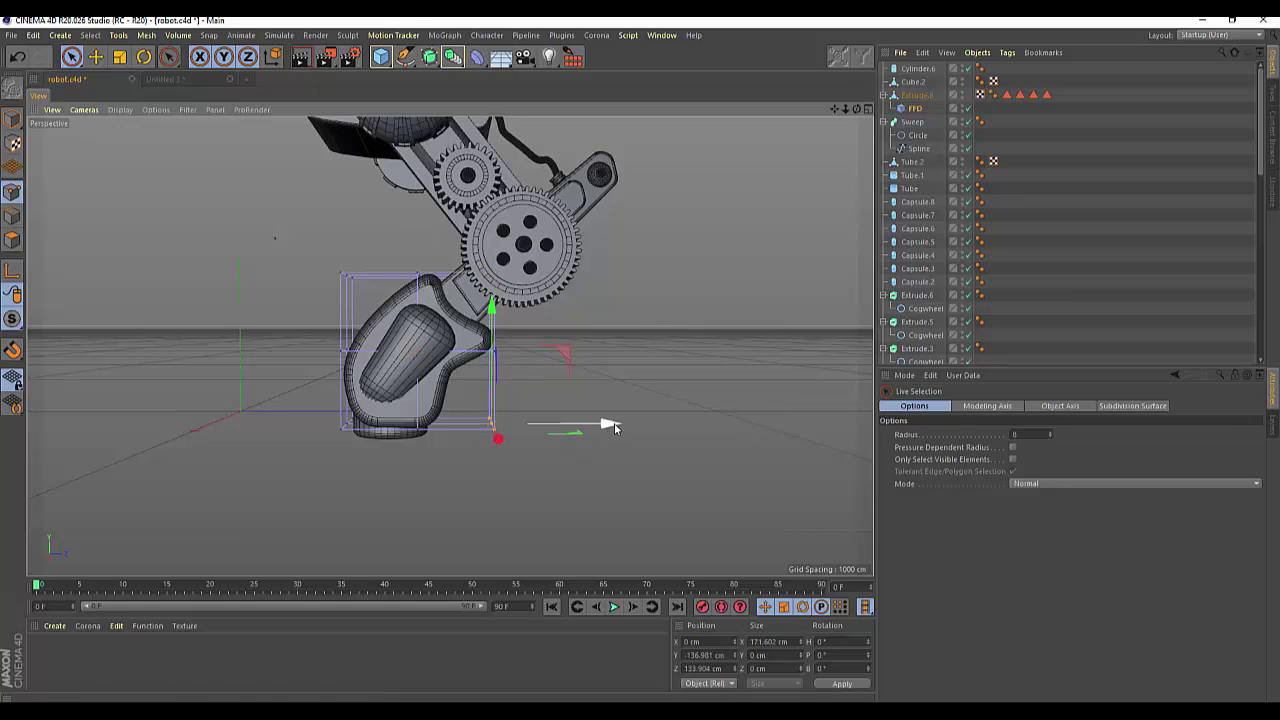
pyautogui.moveTo(614, 423); pyautogui.dragTo(636, 420)
pyautogui.click(553, 369)
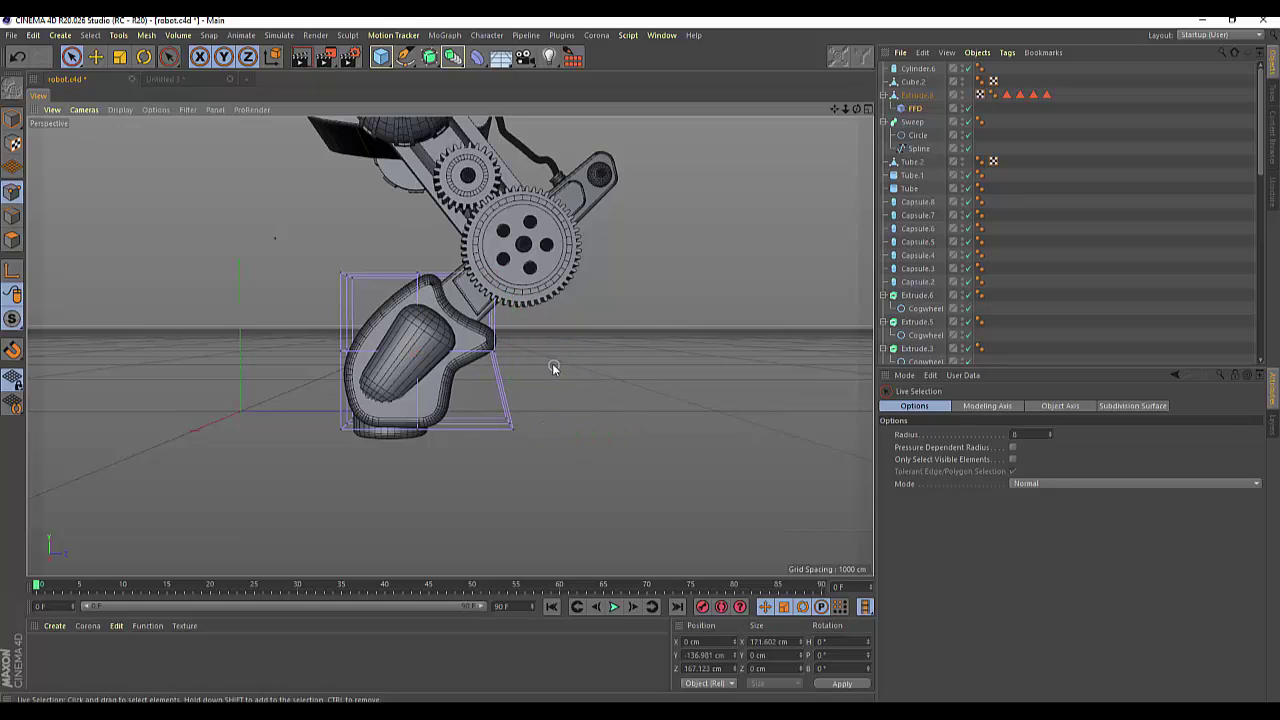
pyautogui.hotkey('ctrl', 'z')
pyautogui.click(492, 340)
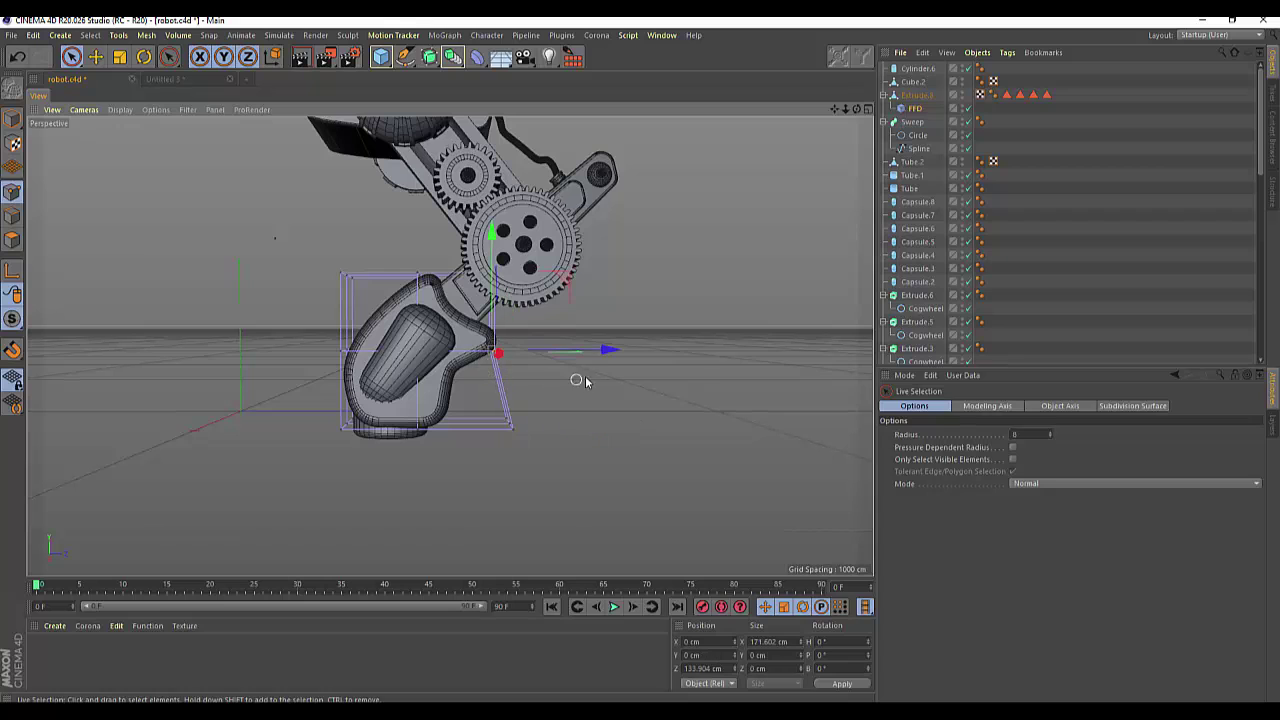
pyautogui.moveTo(609, 354); pyautogui.dragTo(587, 345)
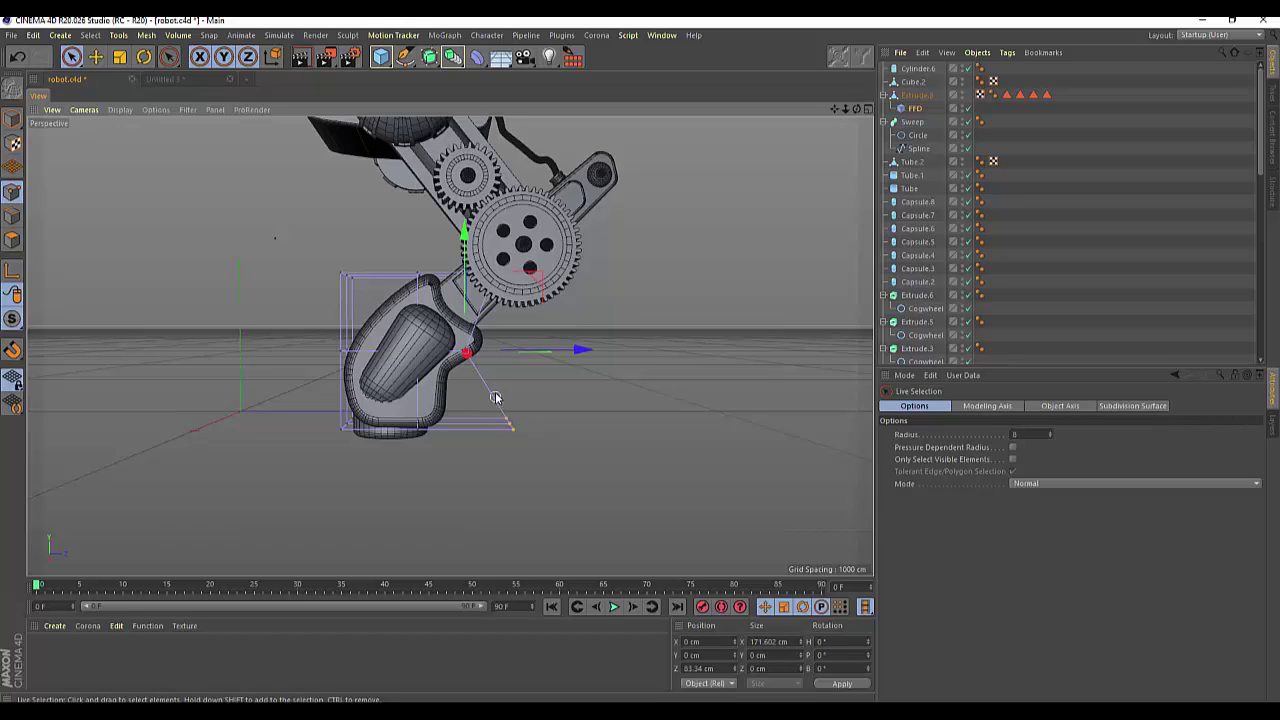
# Push the bottom front cage corner further out along Z and raise it upward
pyautogui.click(511, 426)
pyautogui.click(613, 433)
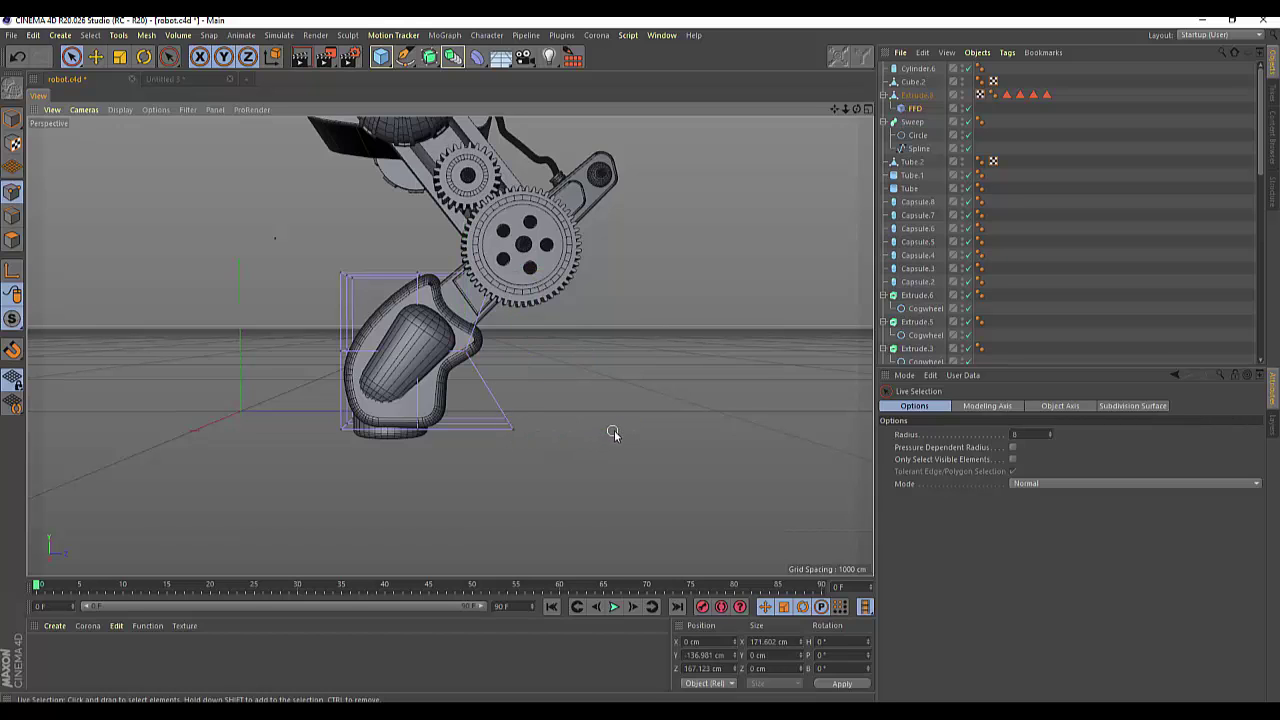
pyautogui.click(508, 428)
pyautogui.moveTo(623, 424); pyautogui.dragTo(640, 420)
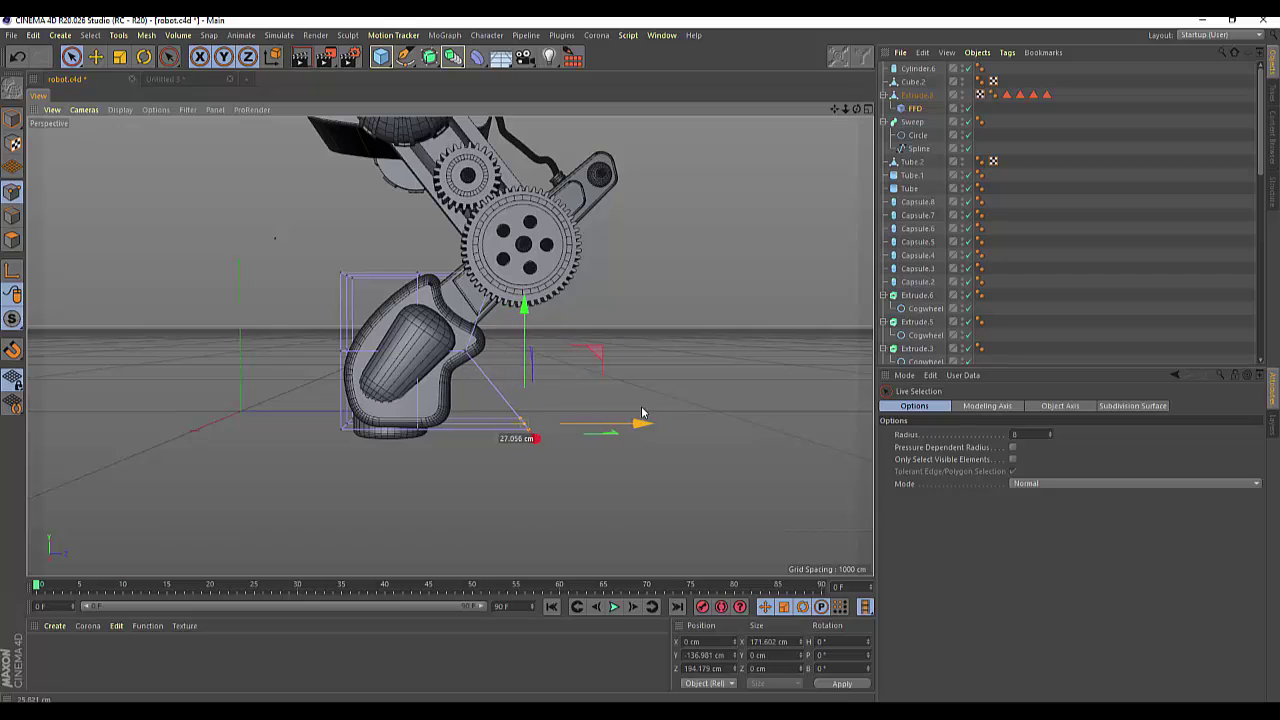
pyautogui.moveTo(531, 333)
pyautogui.mouseDown()
pyautogui.moveTo(506, 268)
pyautogui.moveTo(491, 297)
pyautogui.mouseUp()
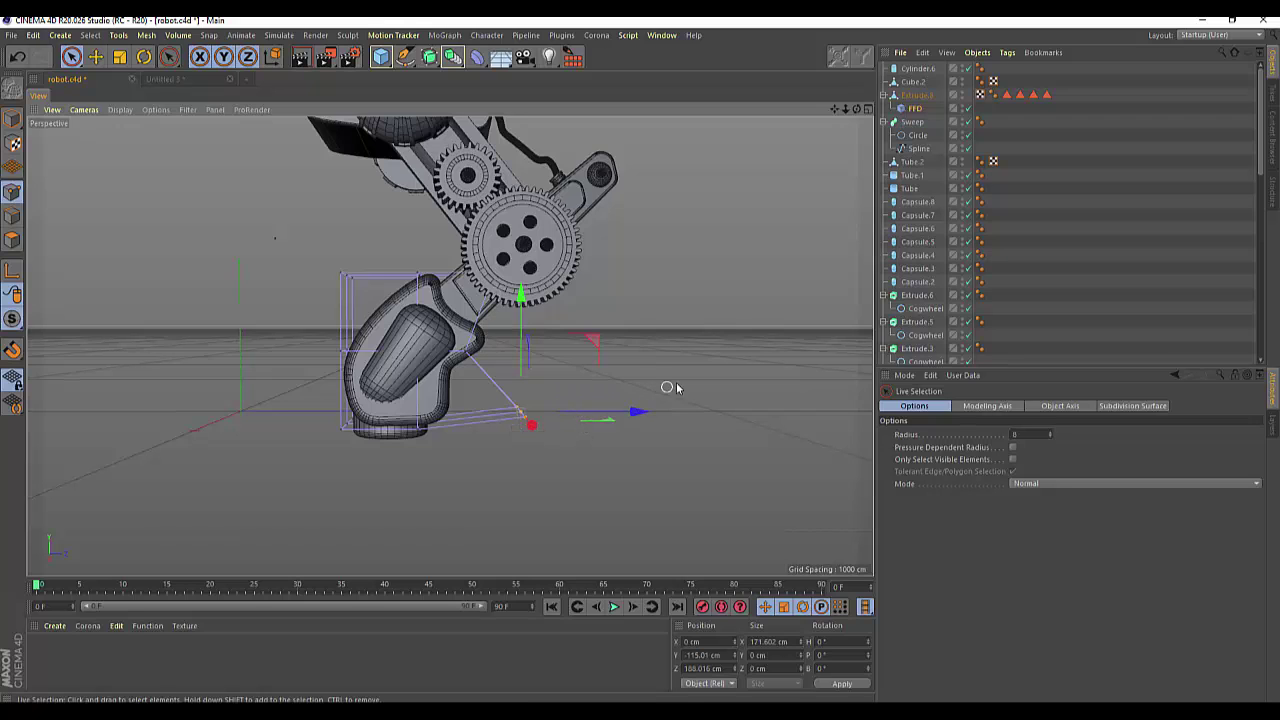
pyautogui.click(723, 359)
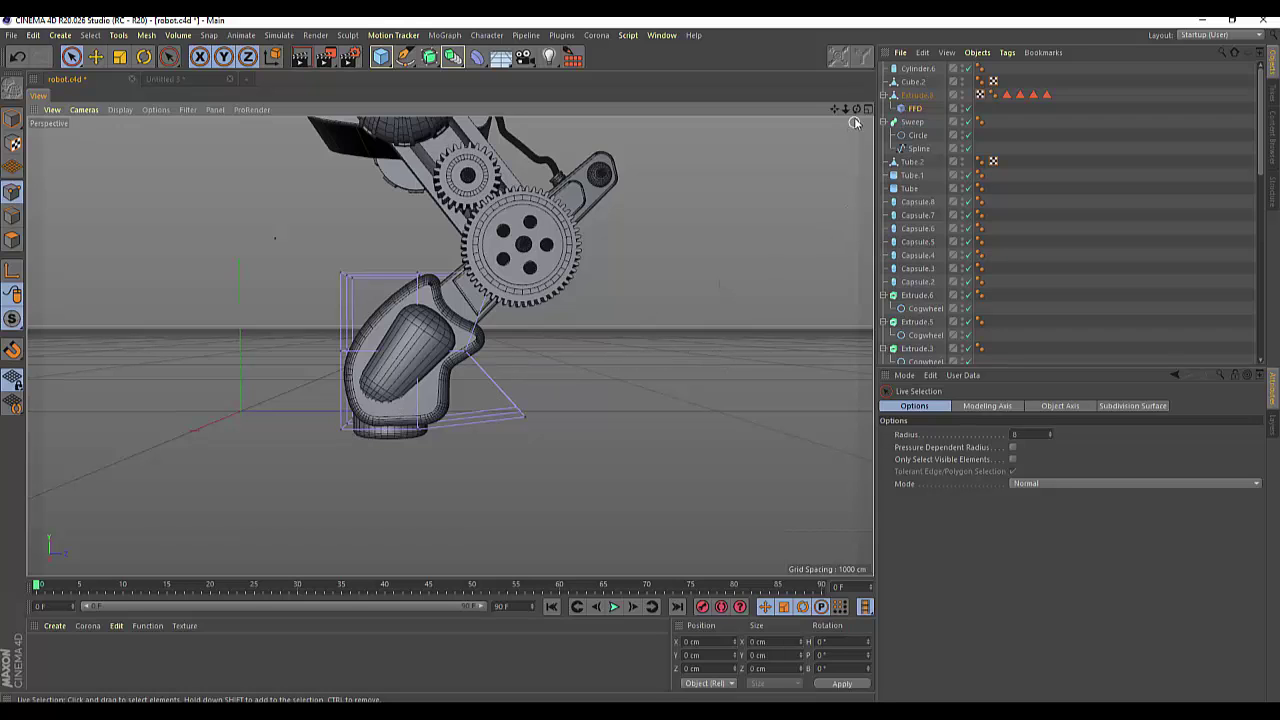
pyautogui.moveTo(856, 108)
pyautogui.mouseDown()
pyautogui.moveTo(450, 346)
pyautogui.moveTo(757, 172)
pyautogui.mouseUp()
# Scale the FFD cage down to about 109 cm wide, then stretch it to 162 cm along Z
pyautogui.click(550, 357)
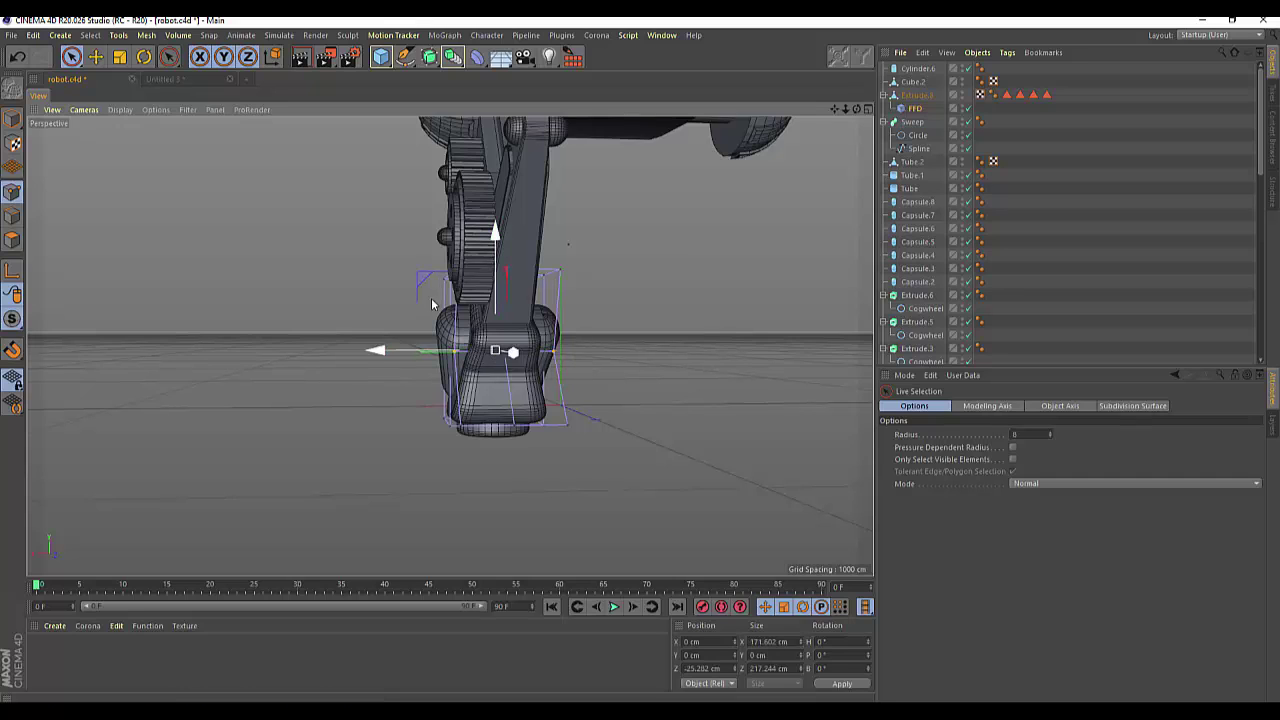
pyautogui.click(120, 57)
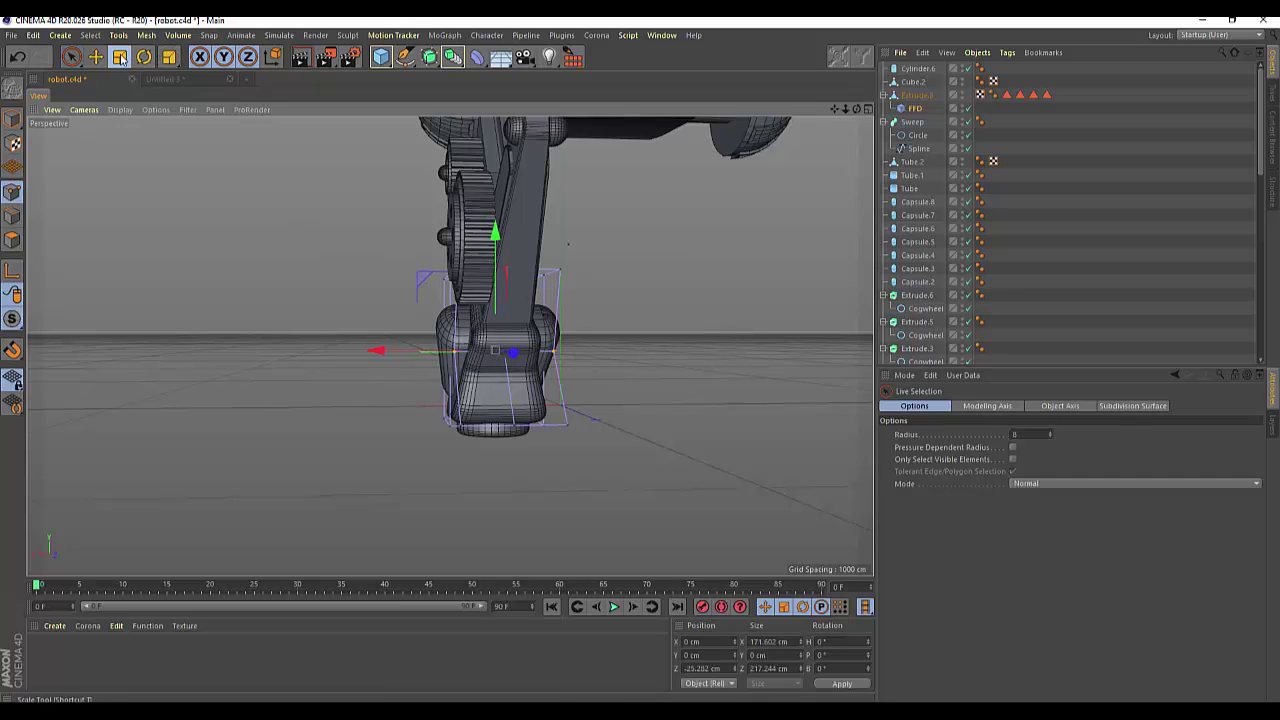
pyautogui.moveTo(790, 376); pyautogui.dragTo(571, 399)
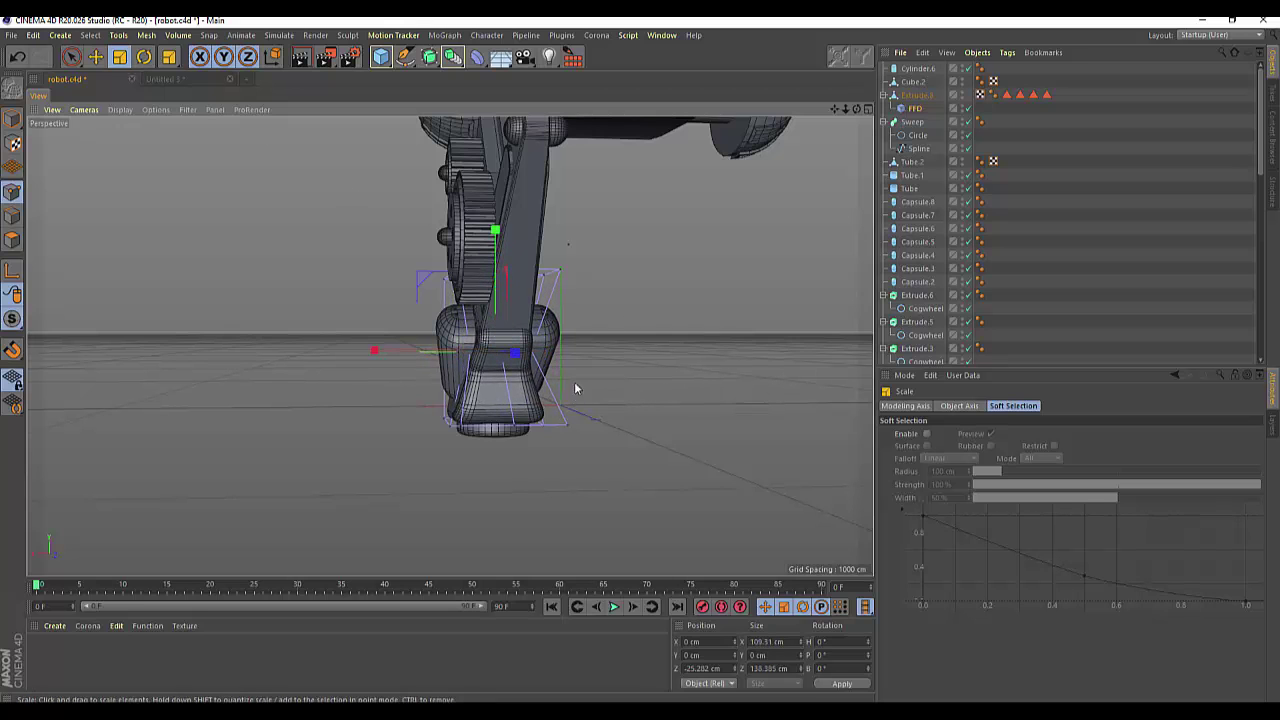
pyautogui.moveTo(849, 113); pyautogui.dragTo(450, 345)
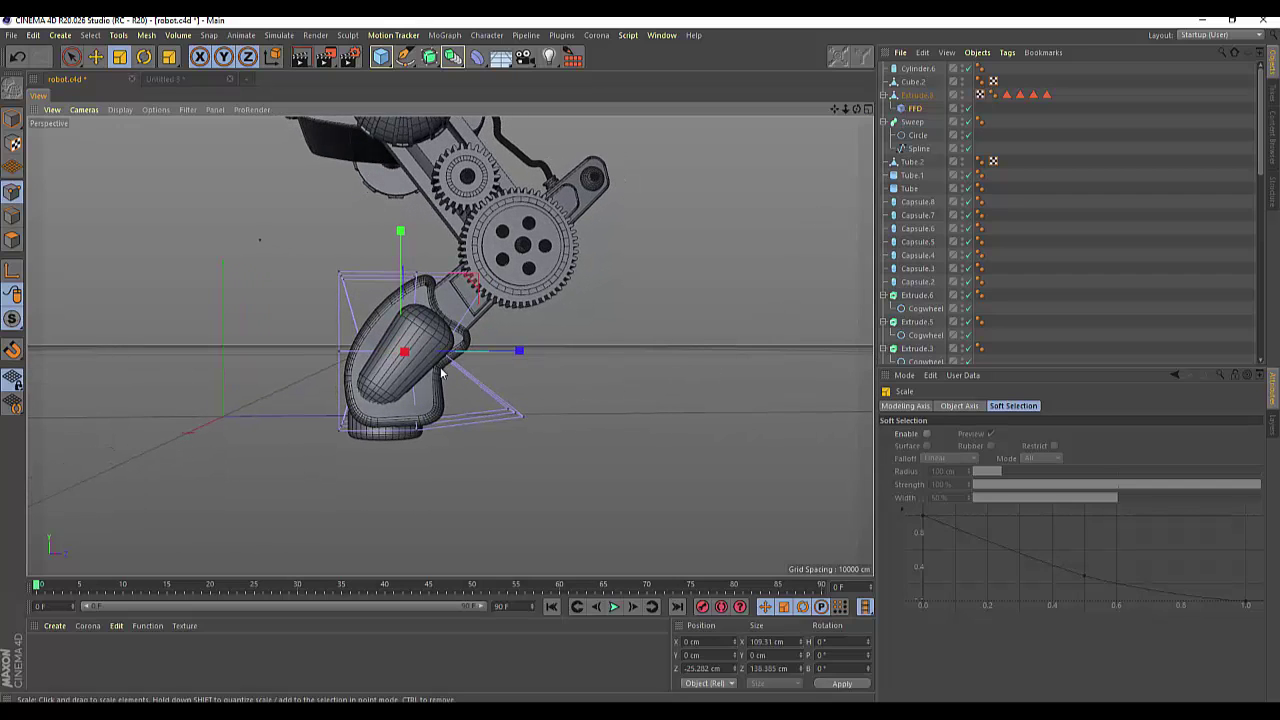
pyautogui.moveTo(520, 351); pyautogui.dragTo(540, 357)
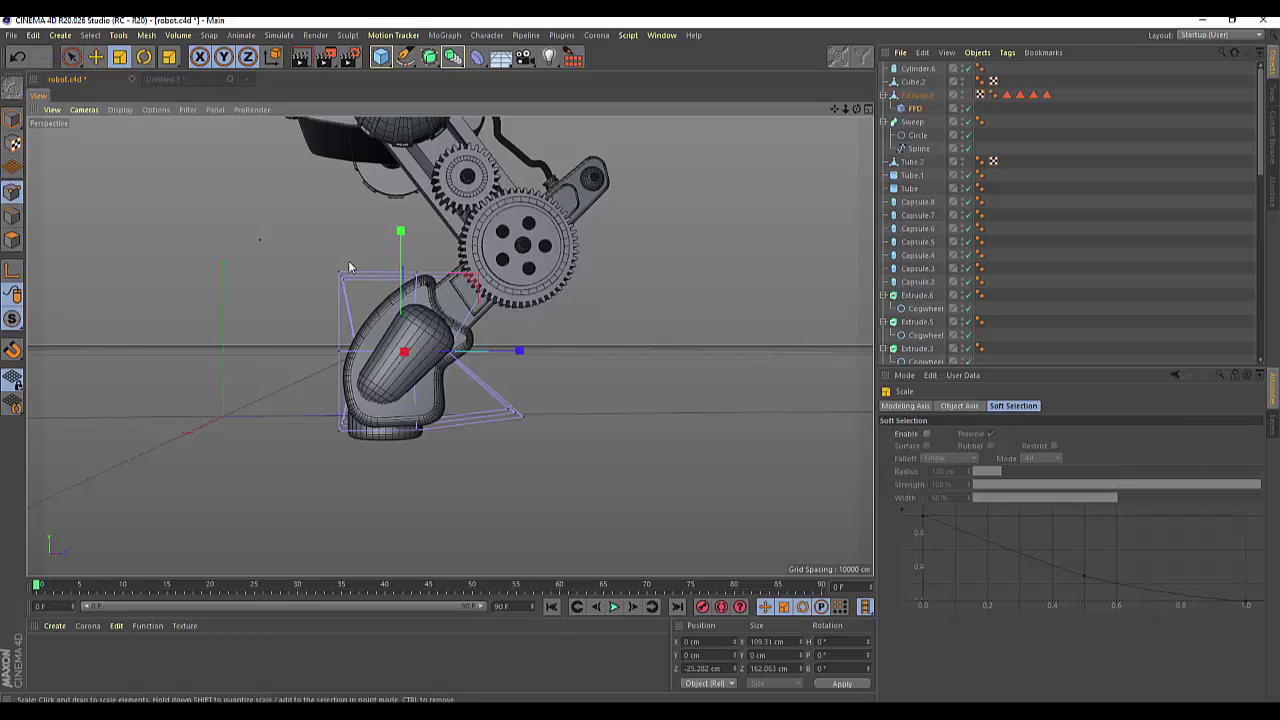
pyautogui.click(71, 57)
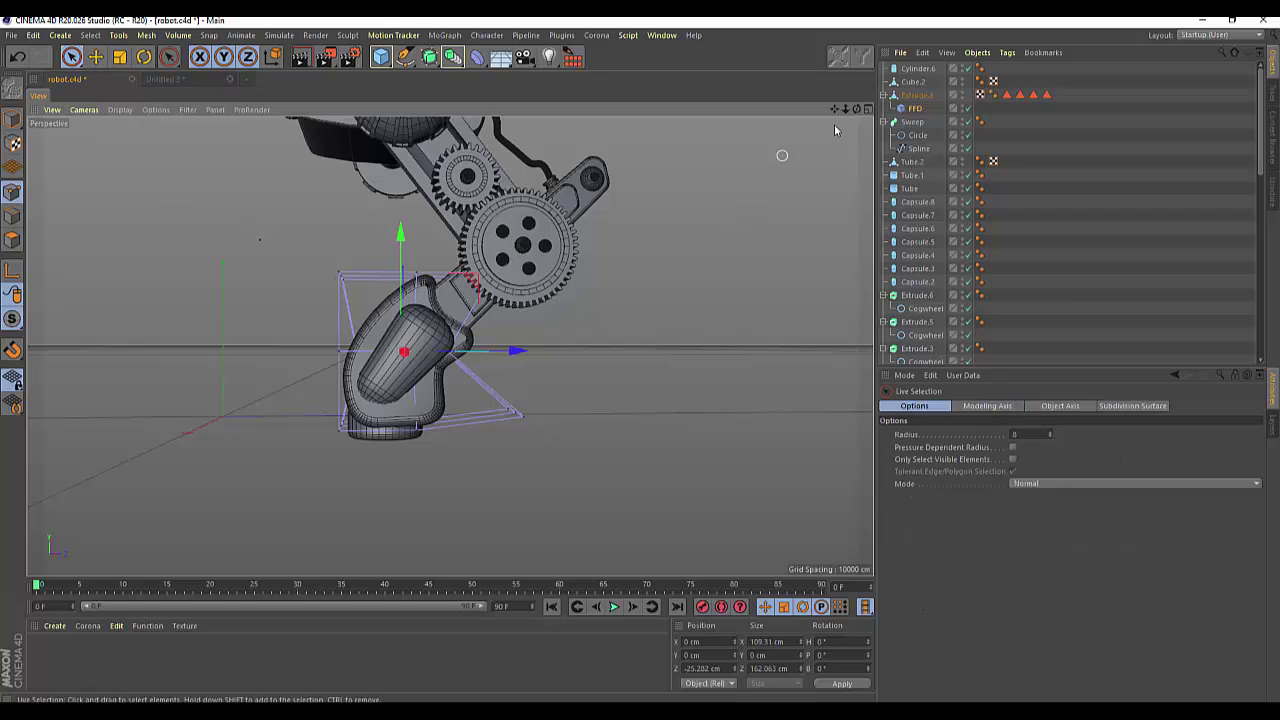
# Resize the Cylinder.6 sole pad with its handle and zoom out to show the whole robot
pyautogui.click(918, 68)
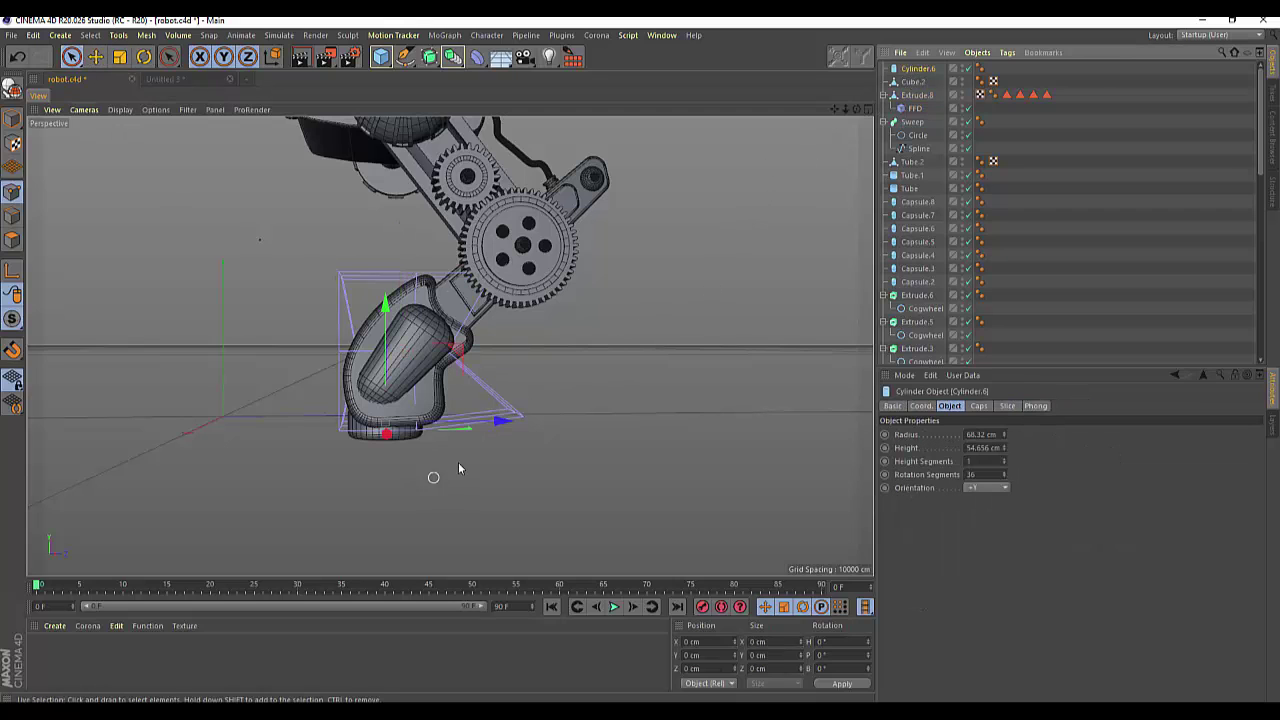
pyautogui.moveTo(503, 421); pyautogui.dragTo(513, 424)
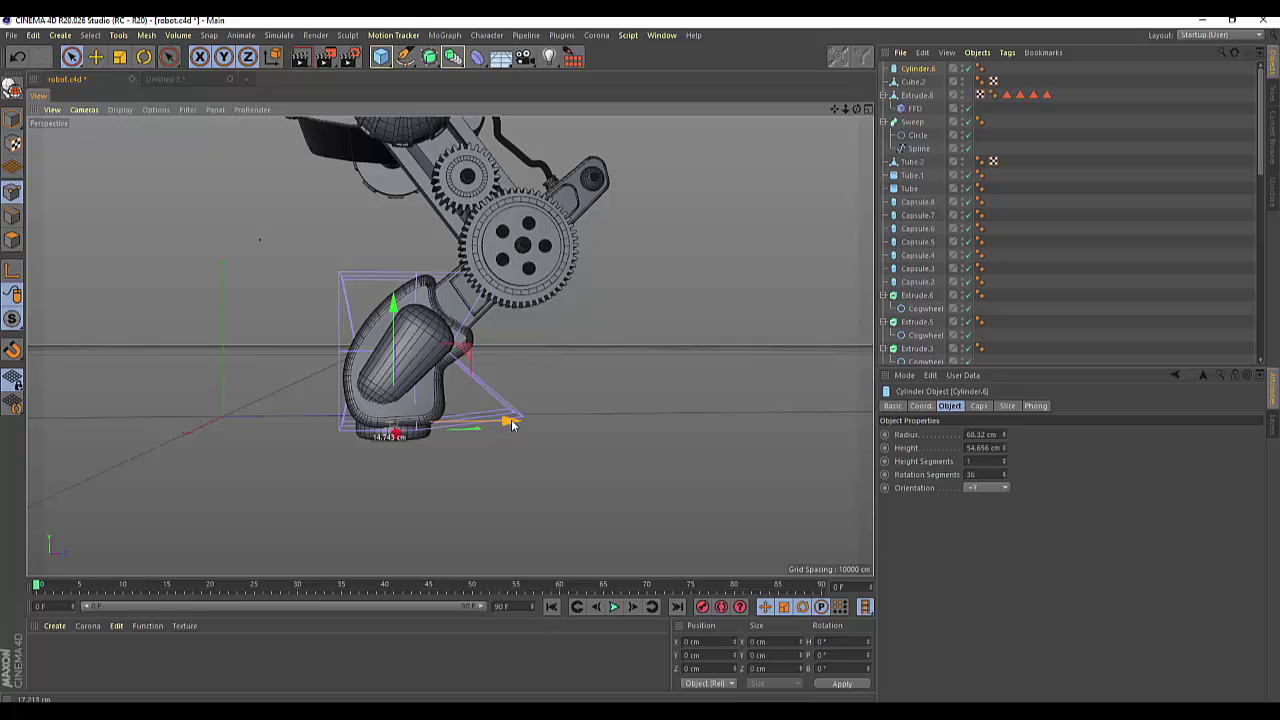
pyautogui.moveTo(513, 424); pyautogui.dragTo(512, 425)
pyautogui.scroll(-2, 508, 435)
pyautogui.scroll(-2, 505, 438)
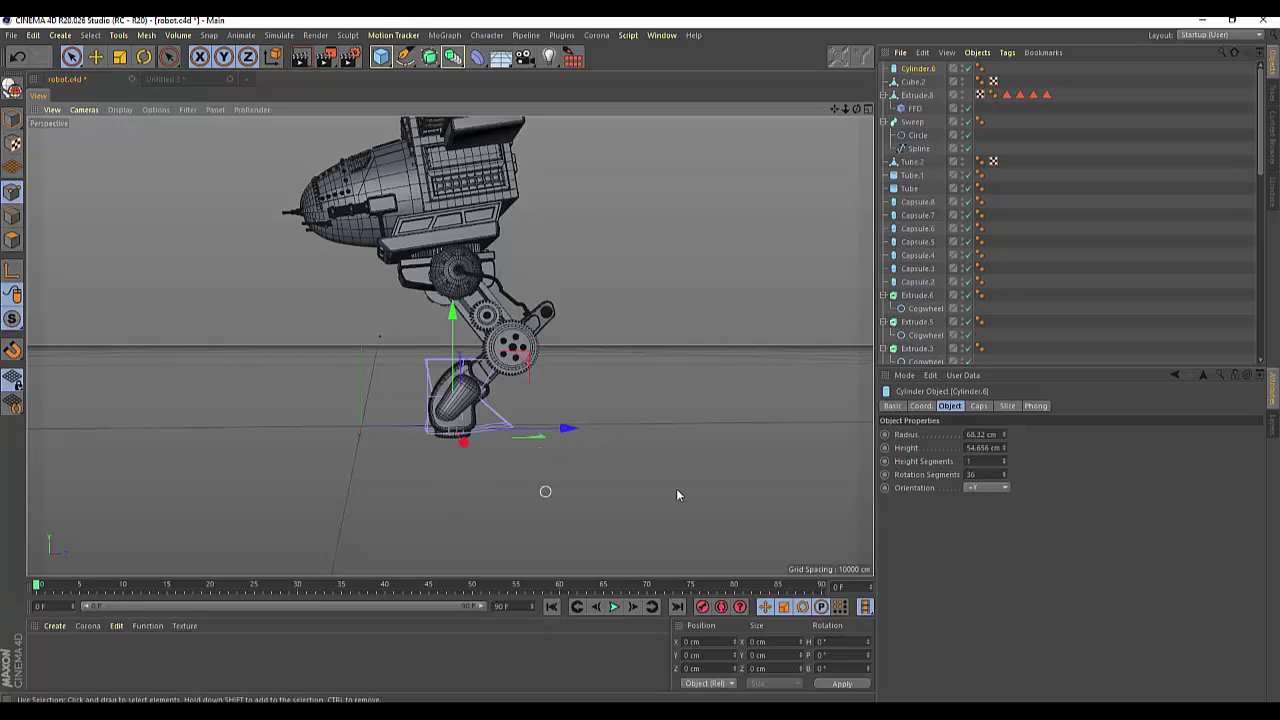
pyautogui.click(1036, 712)
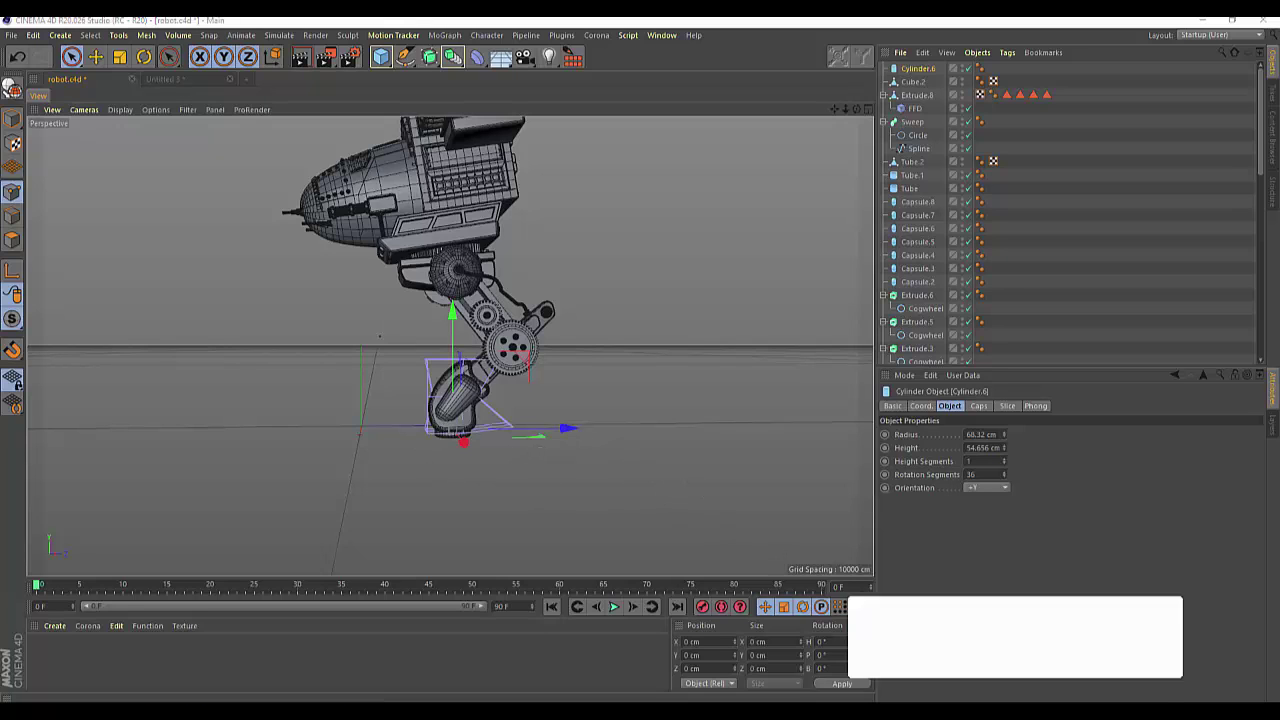